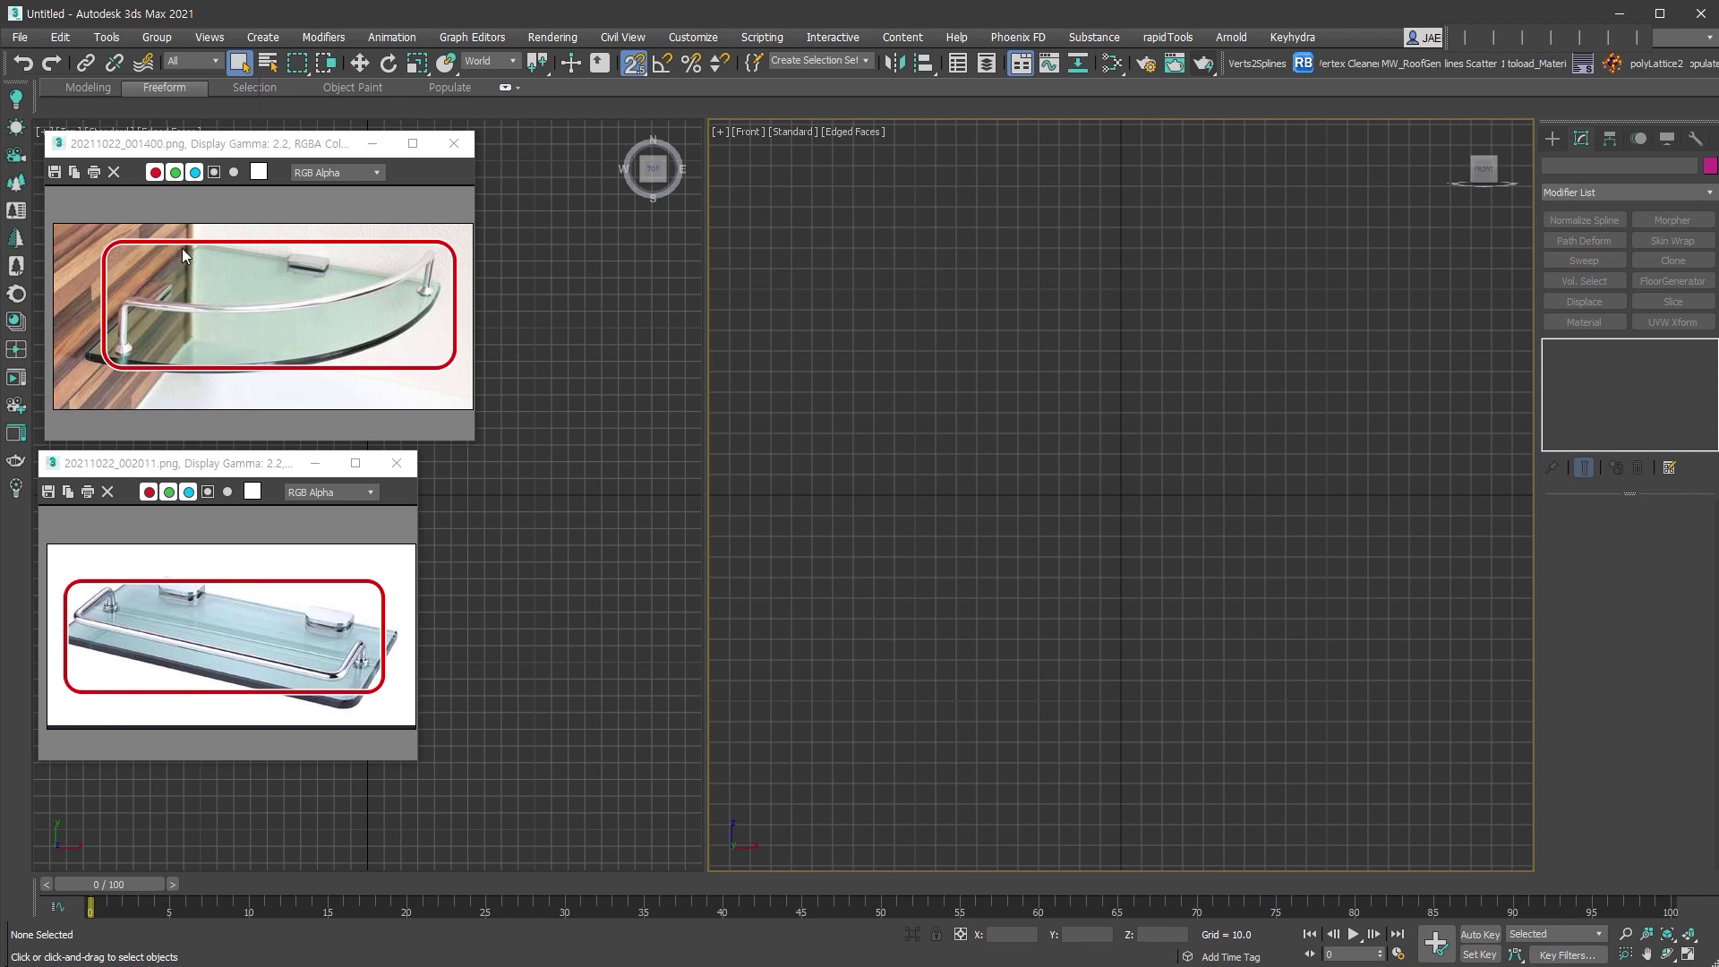
Draw a rectangle spline about 224 by 224 in the Top view, starting from the grid origin and extending toward negative X and Y.
{"action": "key", "text": "t"}
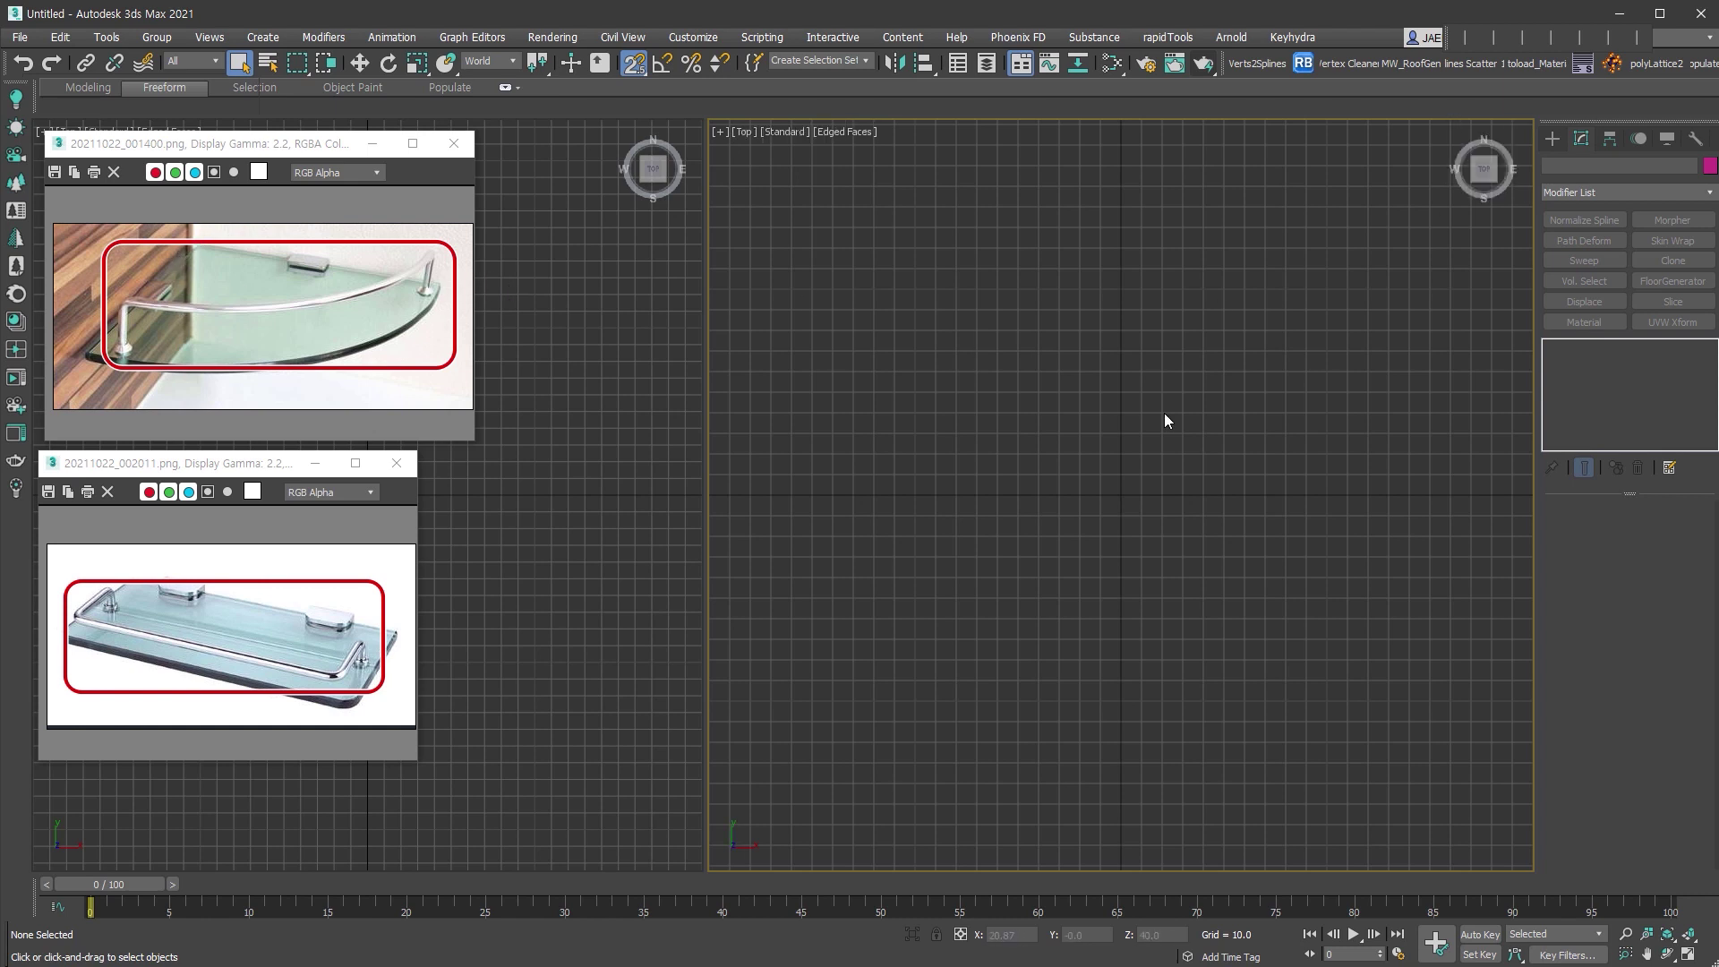
{"action": "middle_click_drag", "start_coordinate": [1287, 560], "coordinate": [1336, 419]}
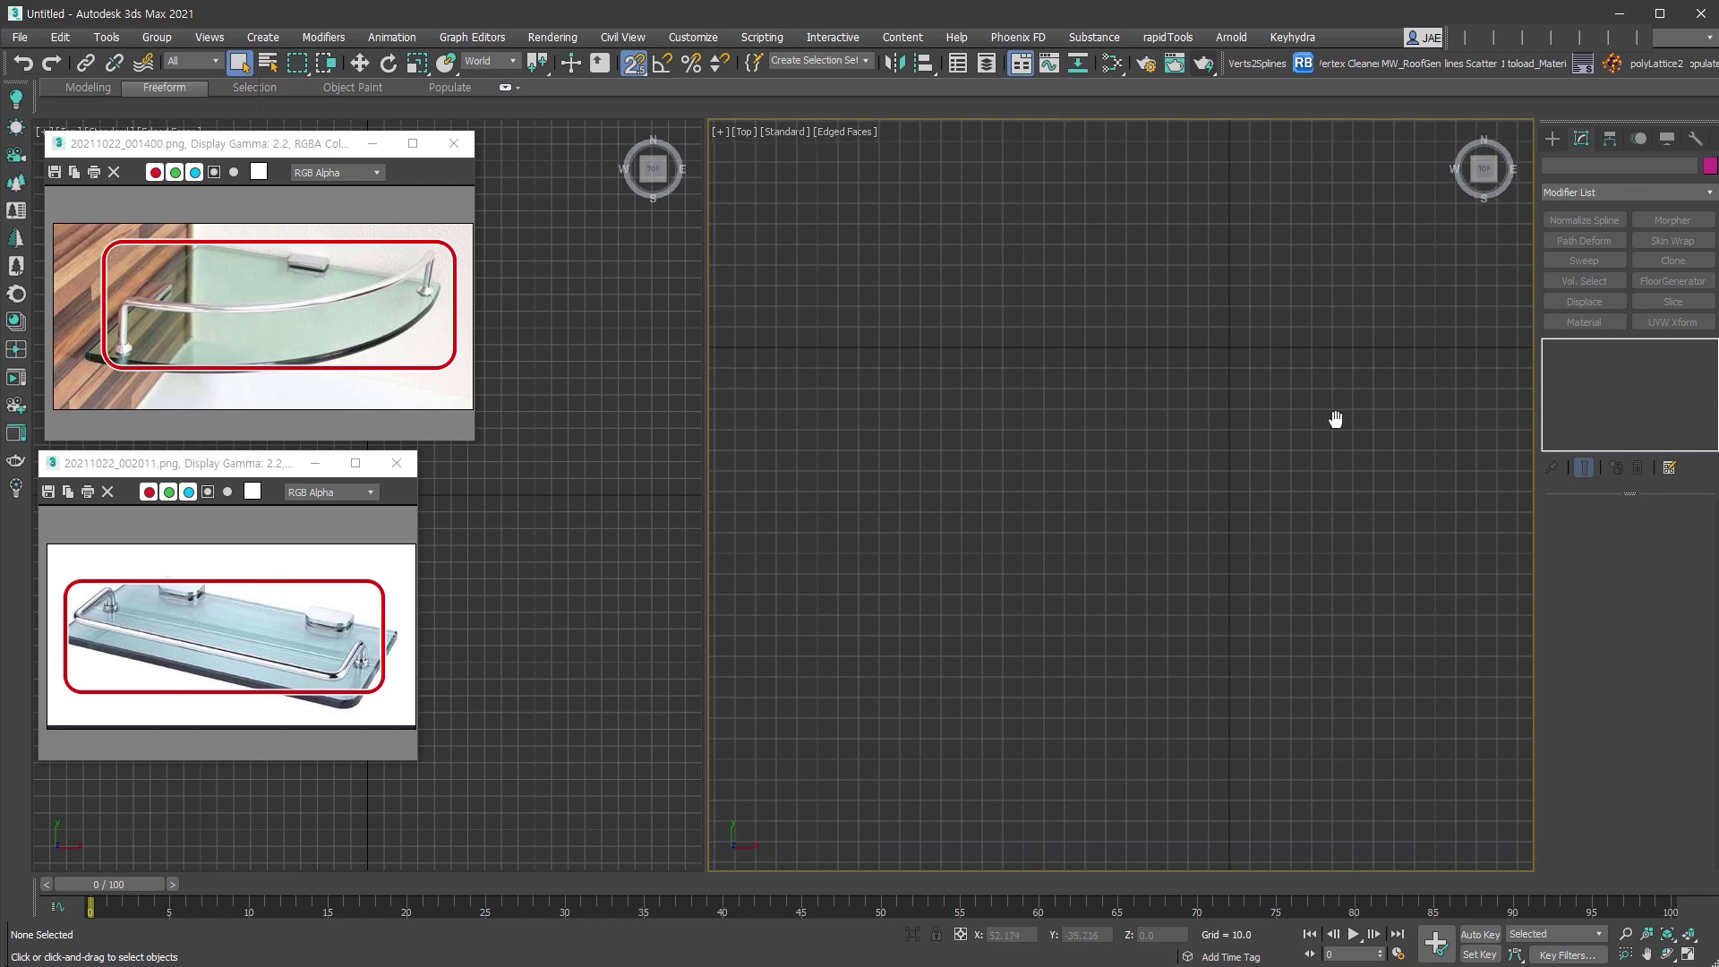
{"action": "left_click", "coordinate": [1556, 140]}
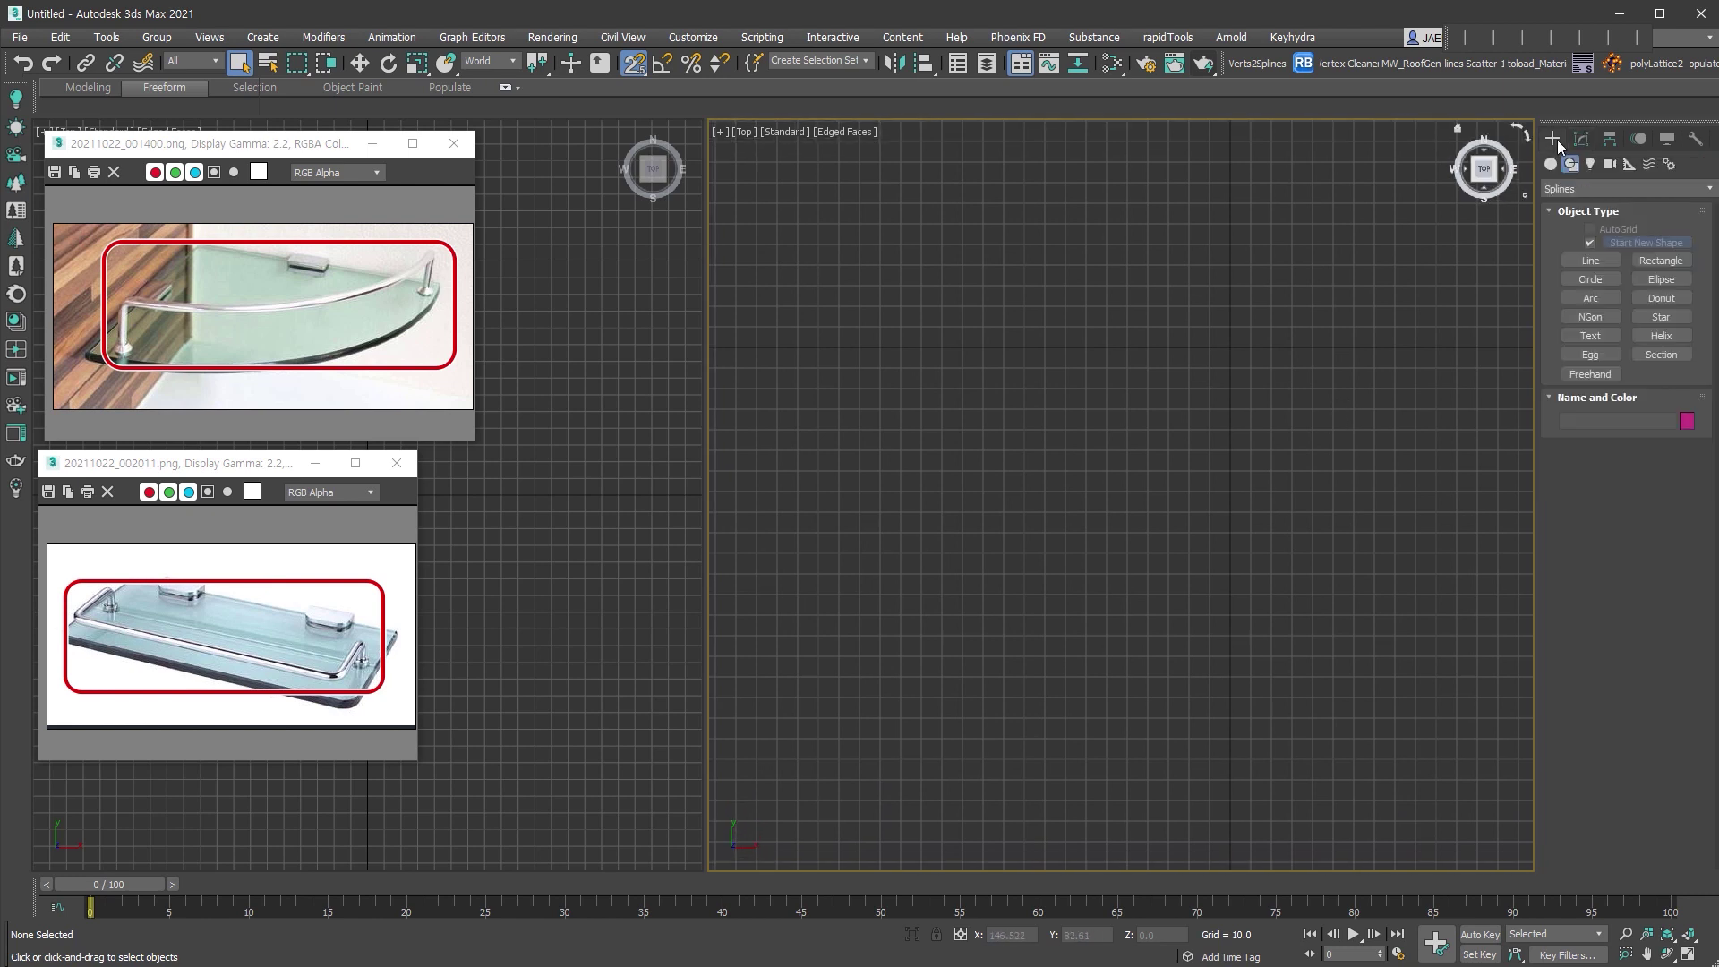
{"action": "middle_click_drag", "start_coordinate": [1298, 525], "coordinate": [1378, 445]}
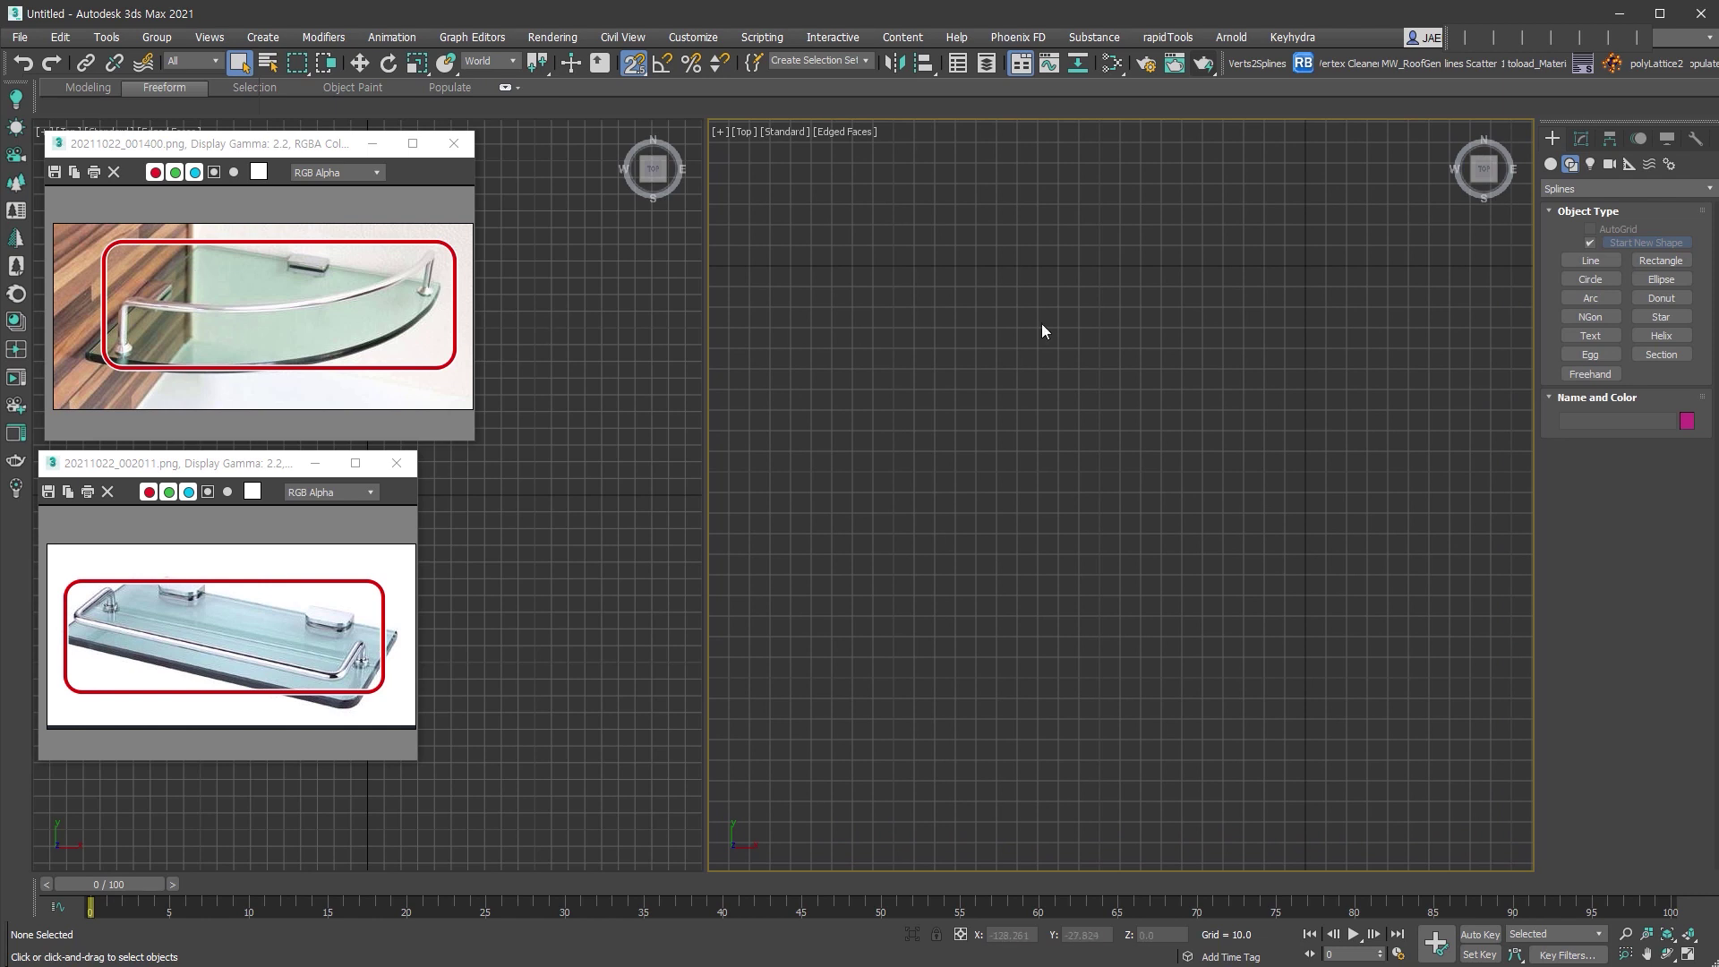
{"action": "left_click", "coordinate": [1661, 261]}
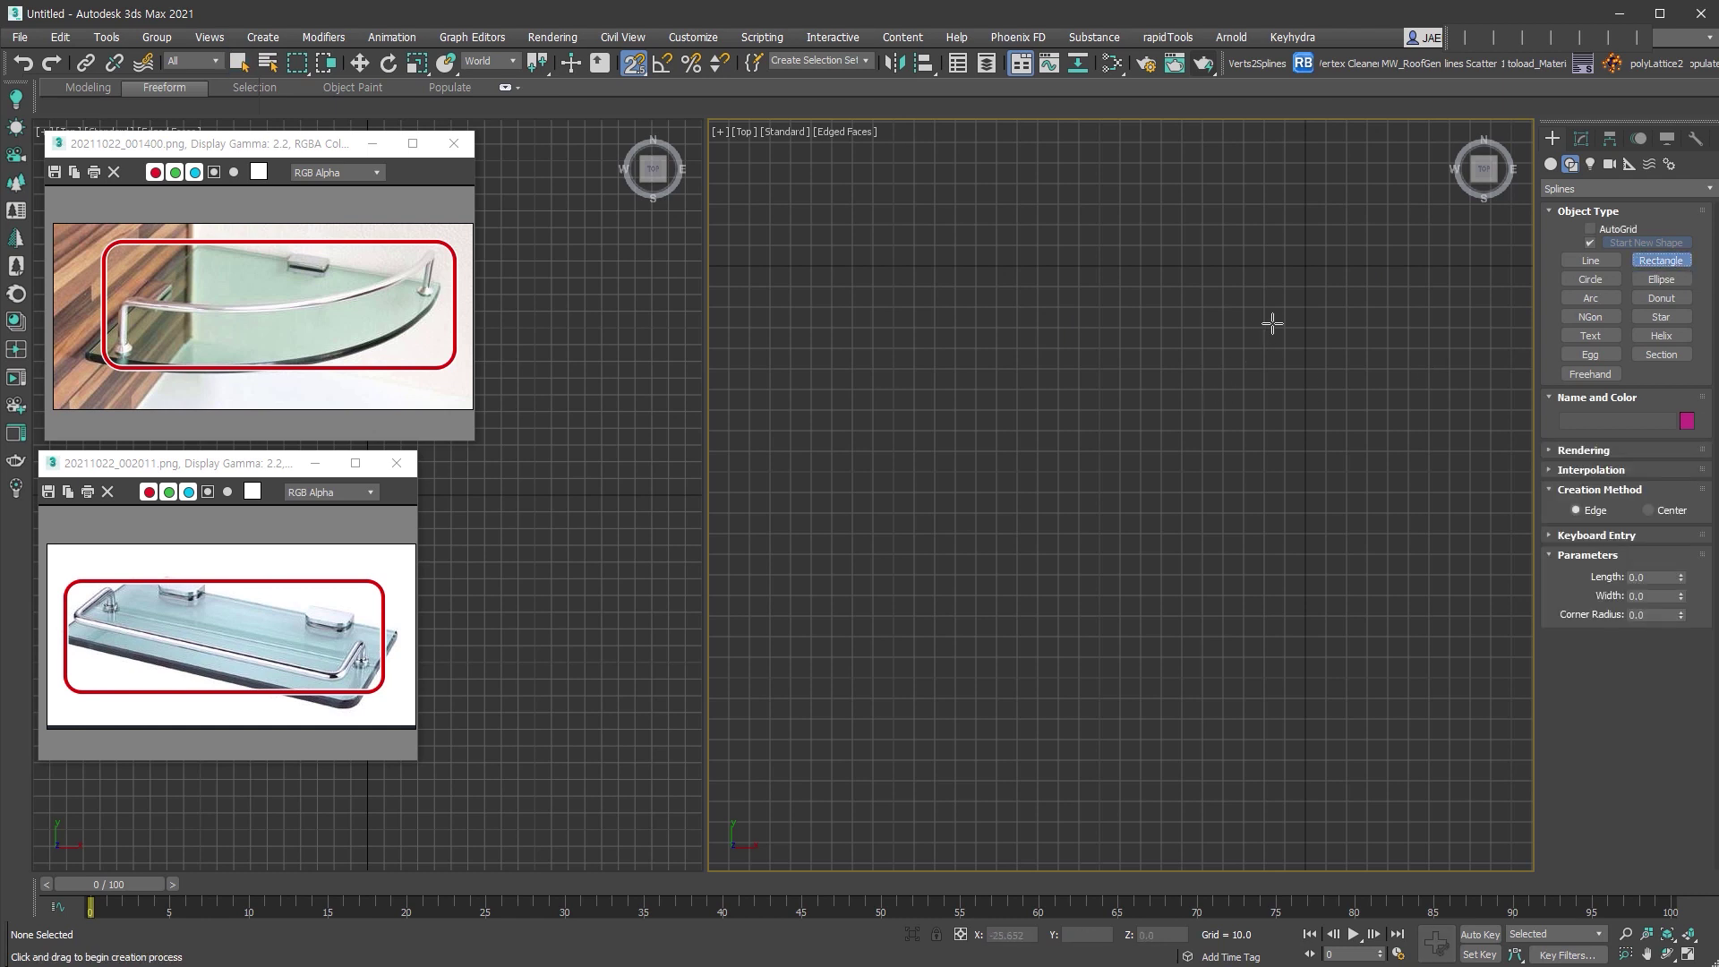
{"action": "left_click_drag", "start_coordinate": [1305, 266], "coordinate": [844, 727]}
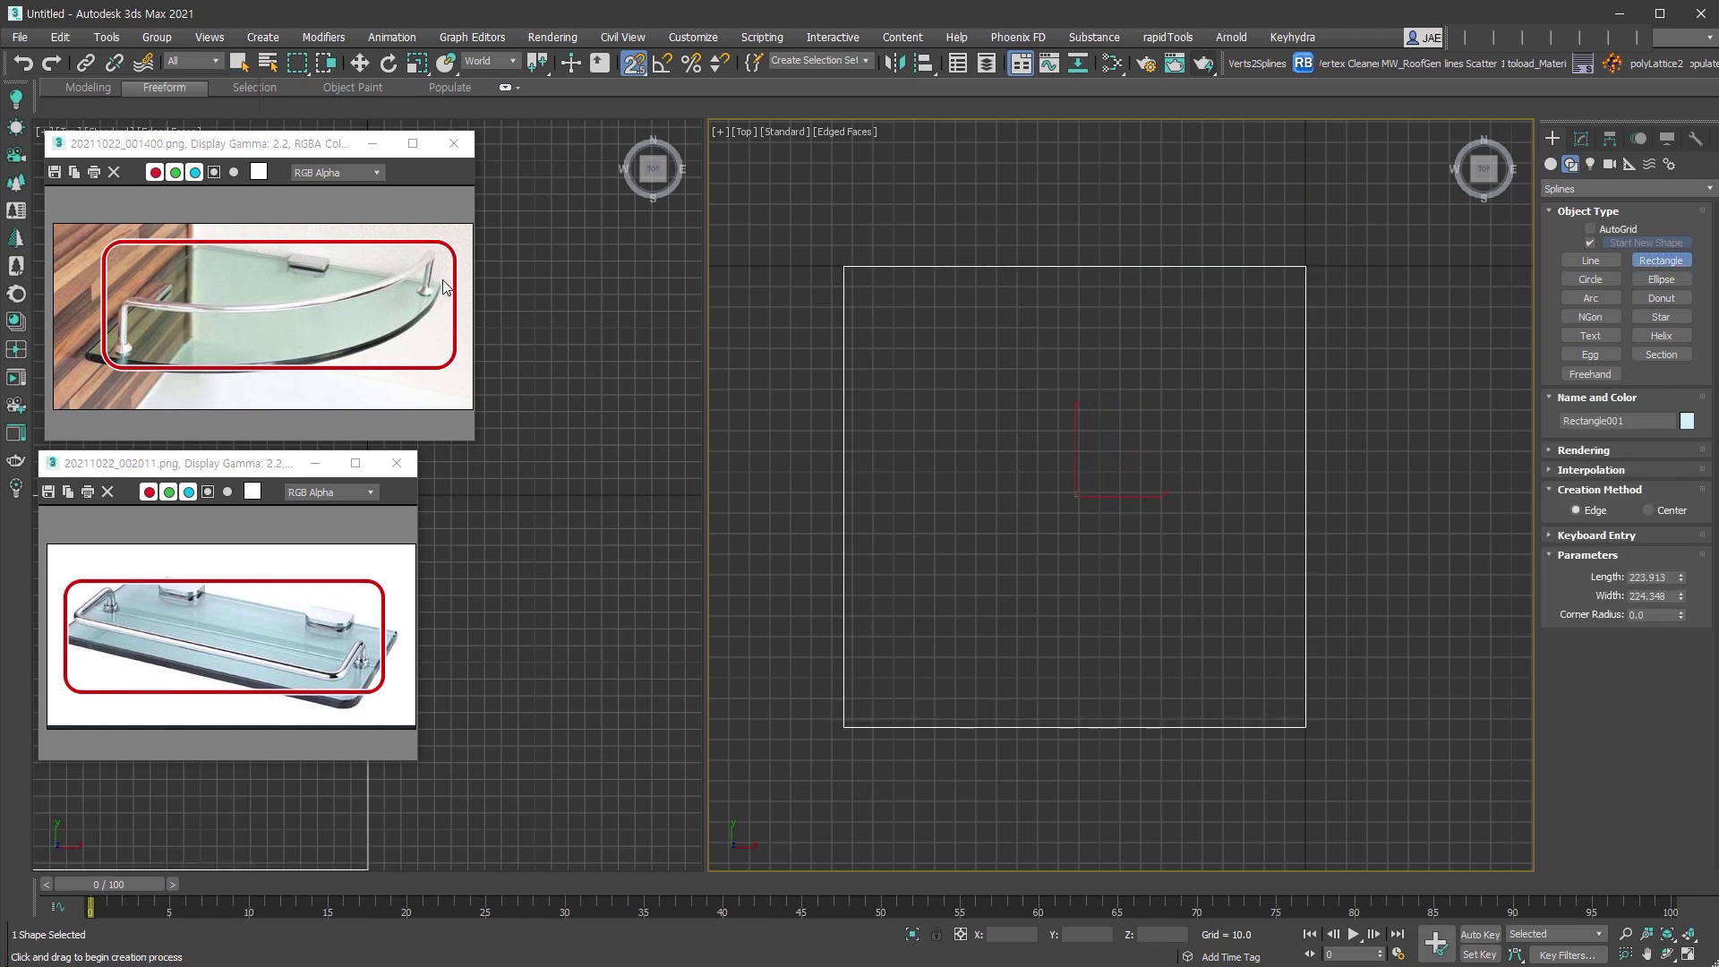
Set the rectangle's length and width to 150 and hide the viewport grid.
{"action": "double_click", "coordinate": [1647, 578]}
{"action": "type", "text": "150"}
{"action": "key", "text": "Tab"}
{"action": "type", "text": "150"}
{"action": "key", "text": "Return"}
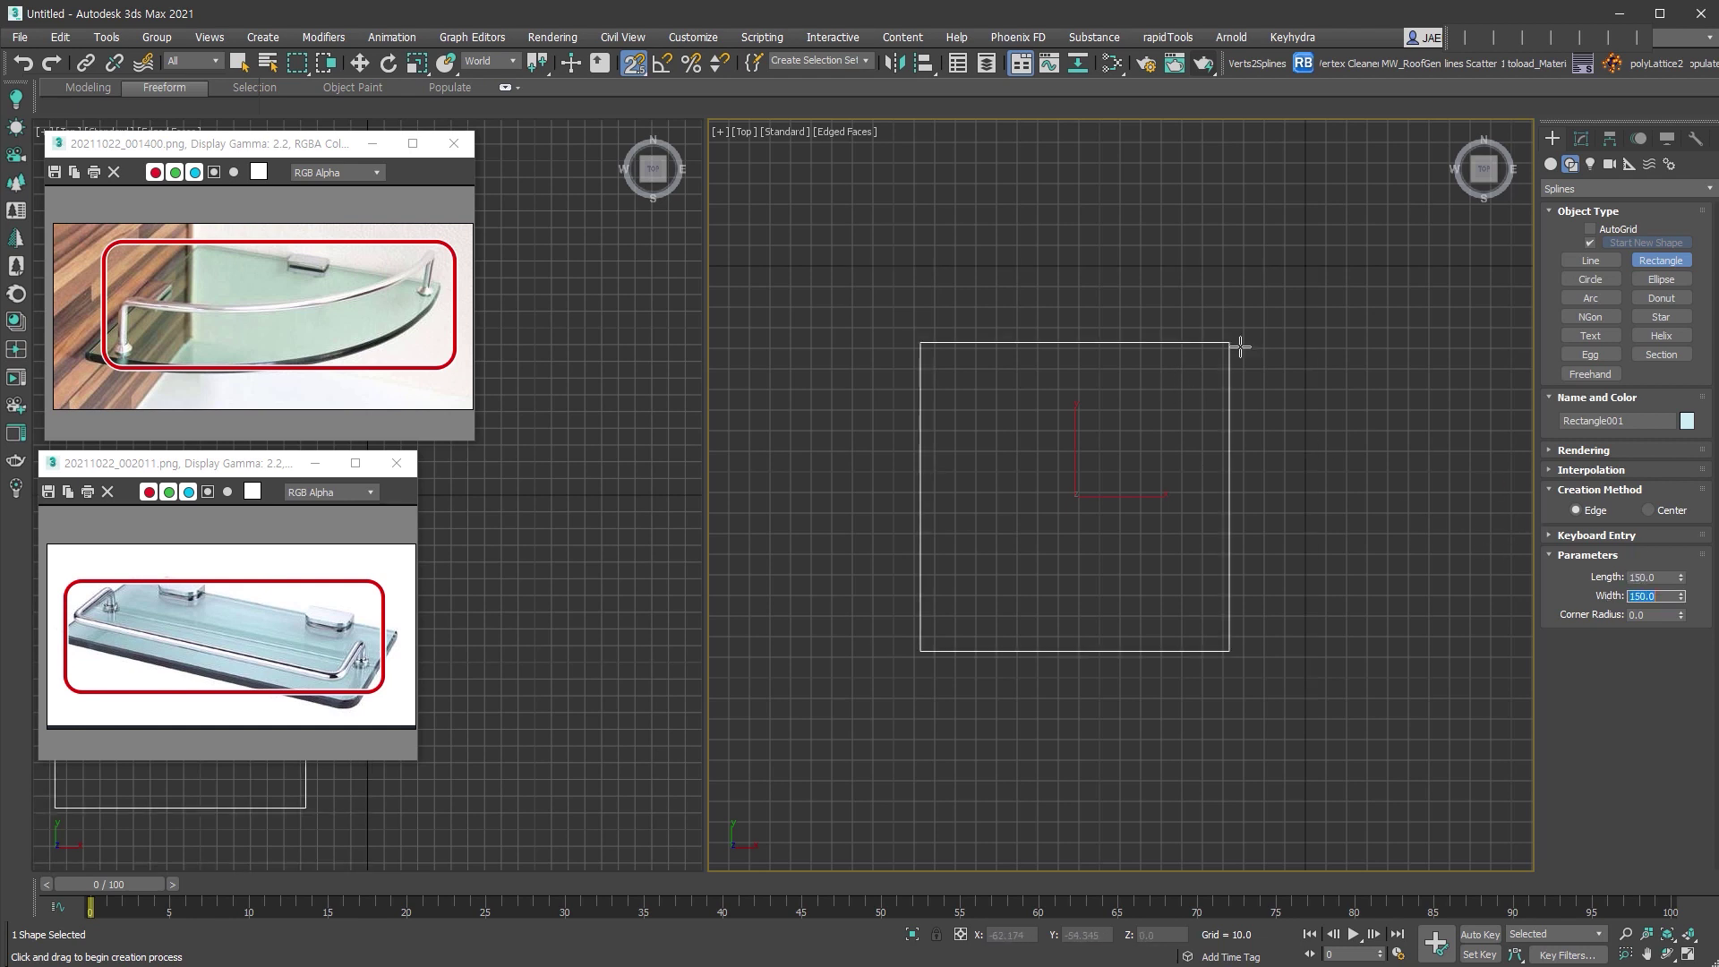
{"action": "middle_click_drag", "start_coordinate": [1102, 621], "coordinate": [1147, 598]}
{"action": "key", "text": "g"}
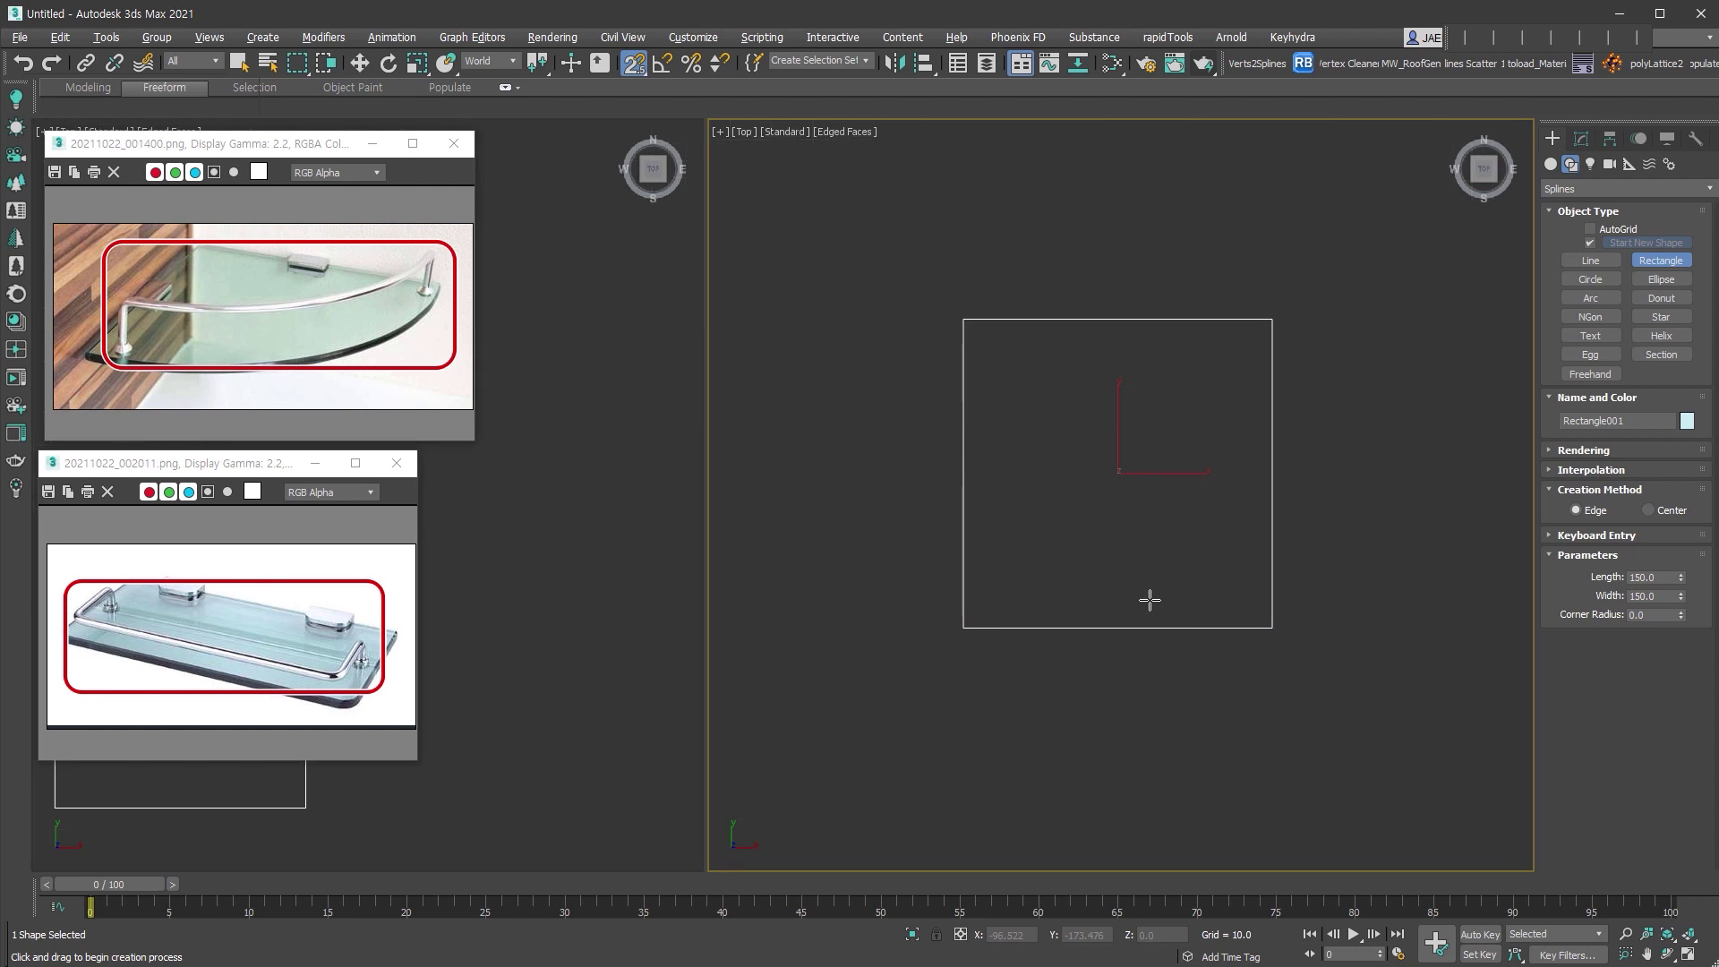
Draw a Center-End-End arc centred on the rectangle's upper-right corner, snapping its ends to the upper-left and lower-right corners.
{"action": "left_click", "coordinate": [1591, 298]}
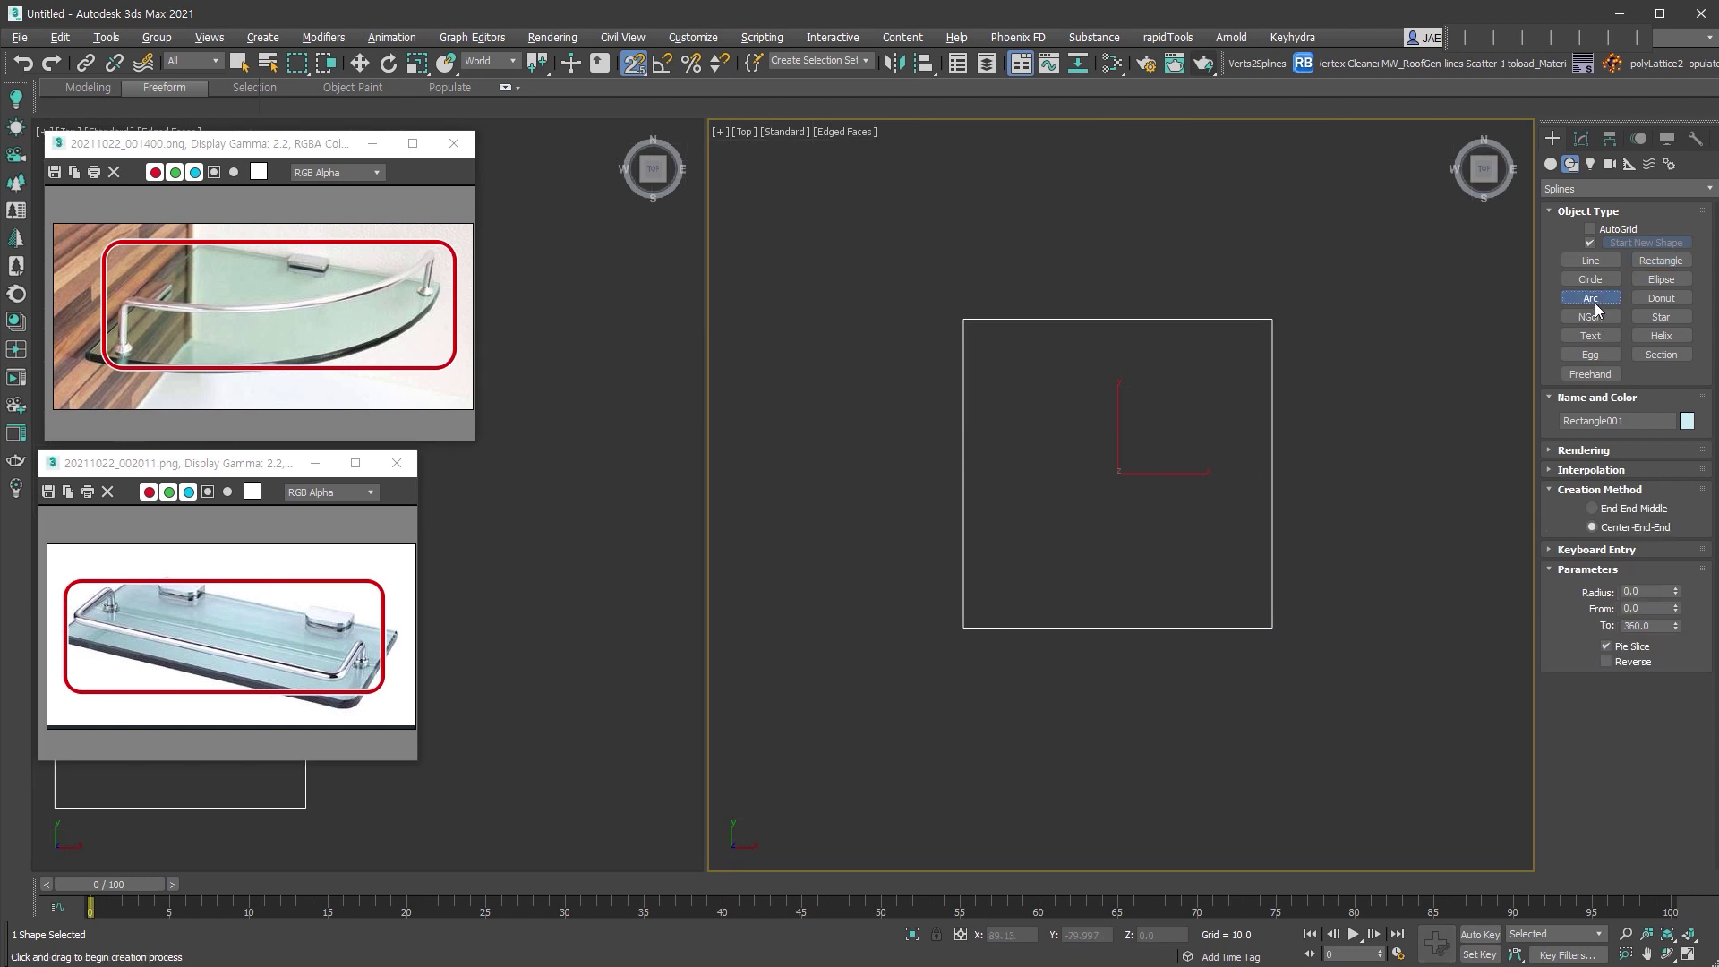
{"action": "left_click", "coordinate": [1661, 510]}
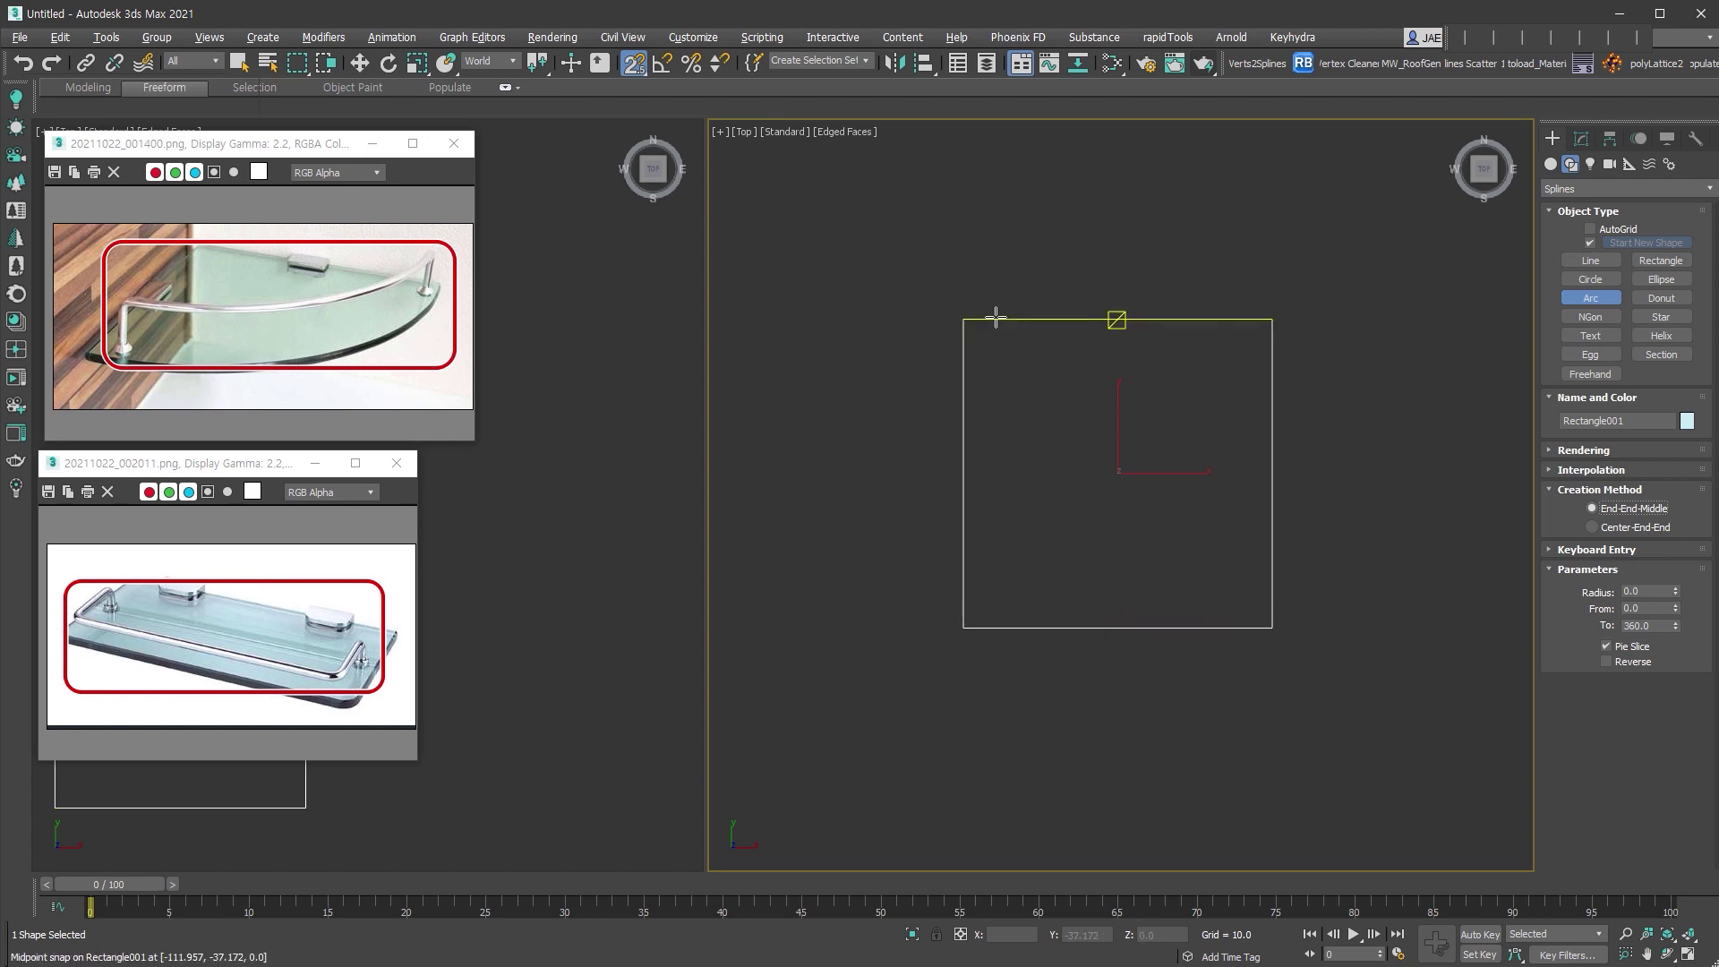
{"action": "left_click", "coordinate": [1647, 528]}
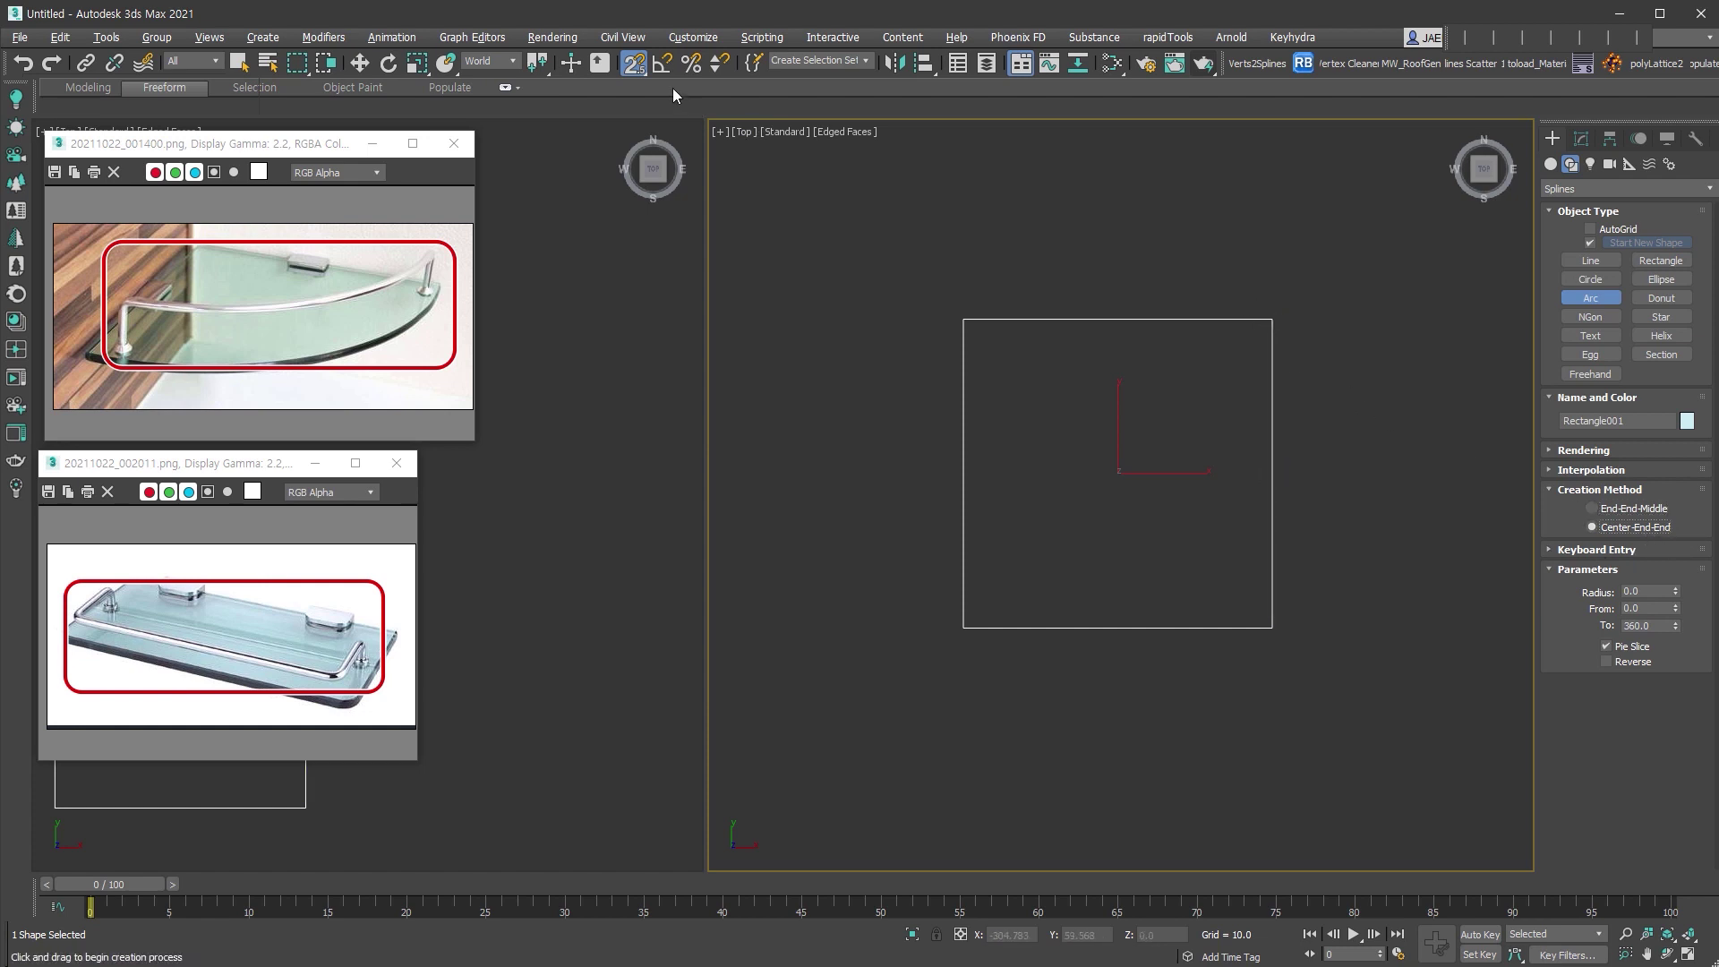
{"action": "right_click", "coordinate": [634, 63]}
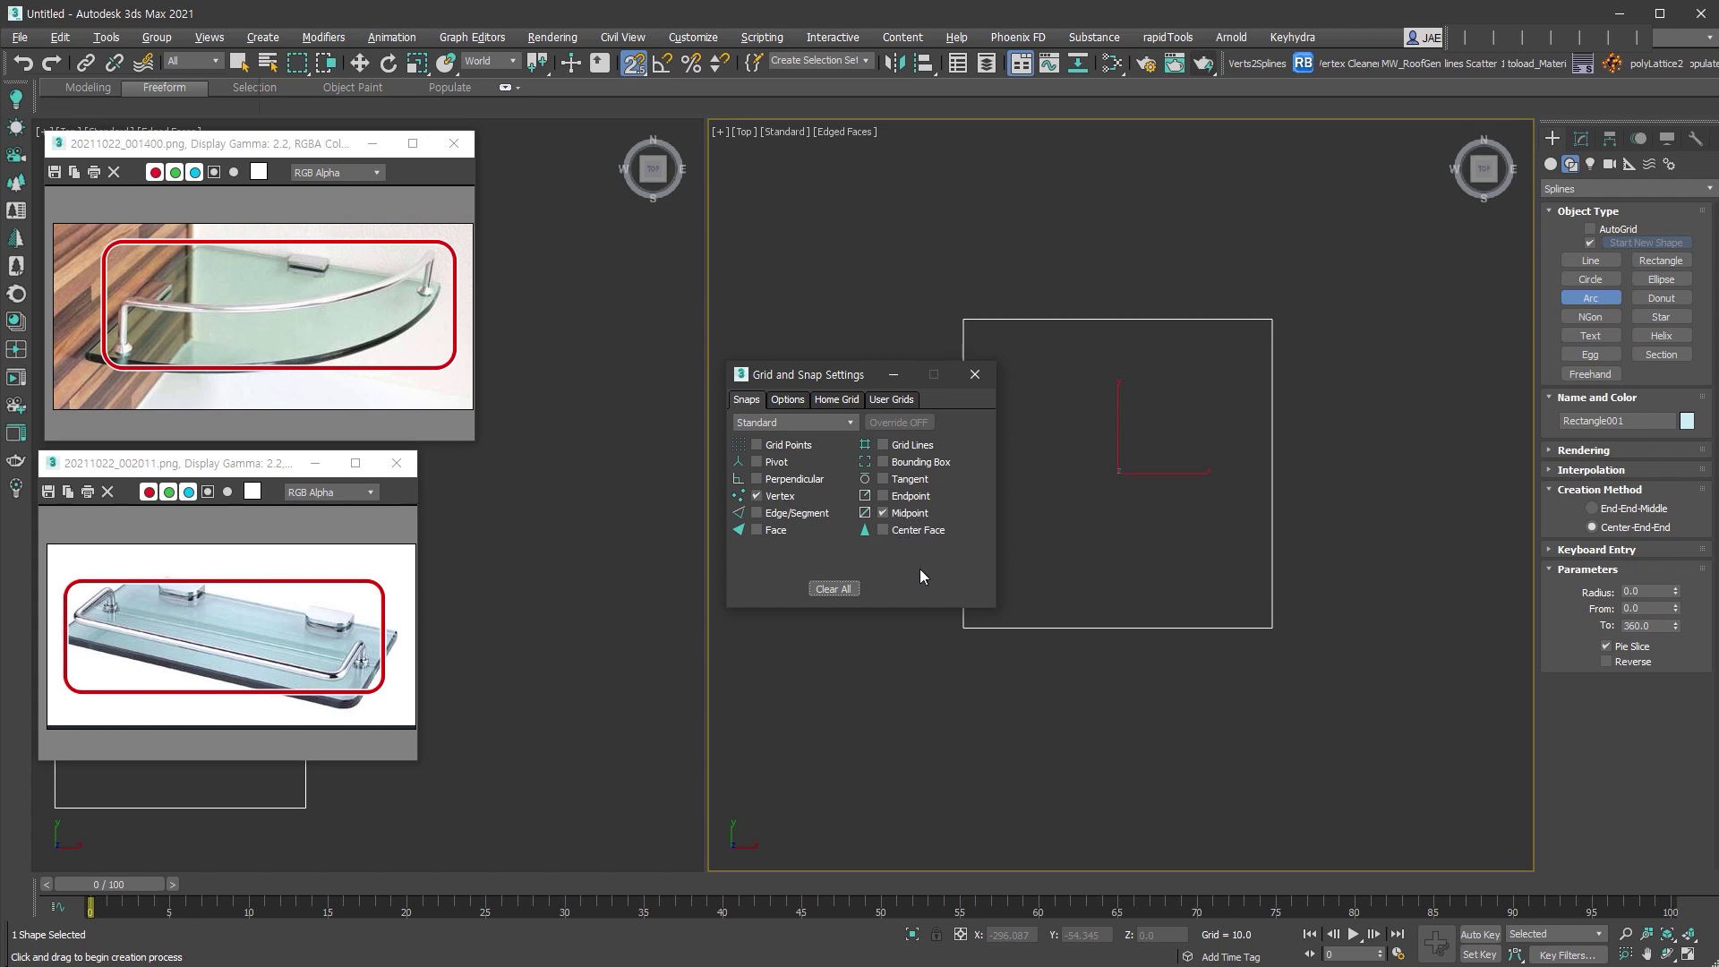
{"action": "left_click", "coordinate": [975, 374]}
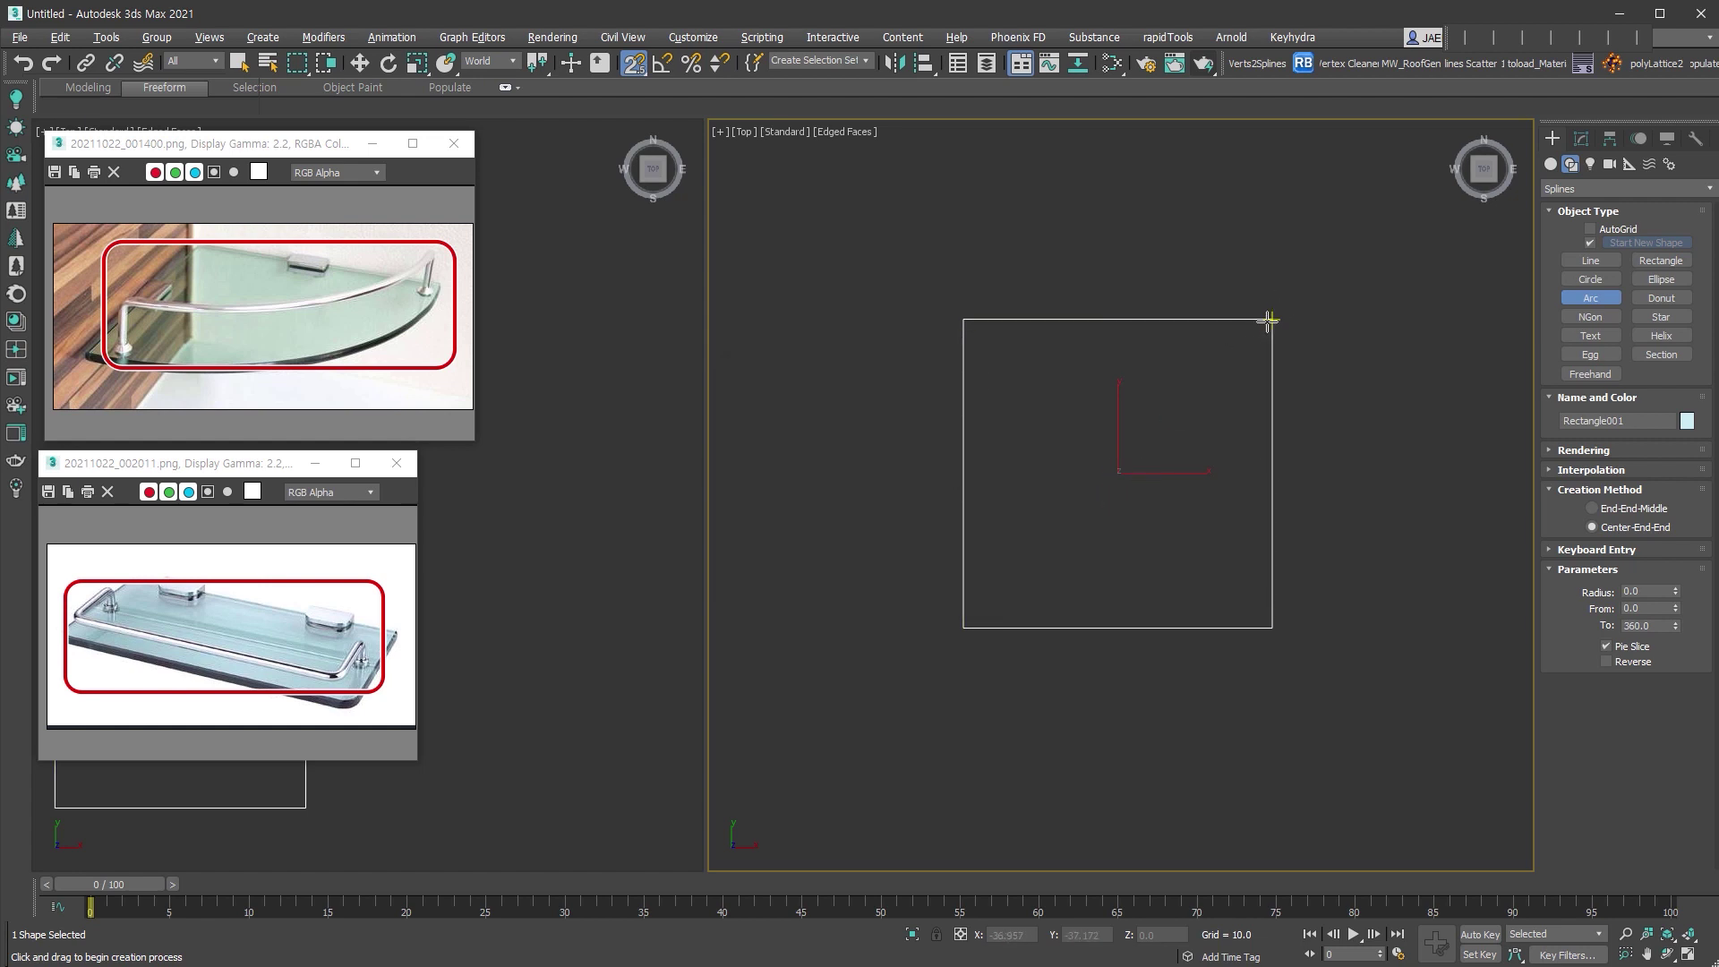
{"action": "left_click_drag", "start_coordinate": [1268, 320], "coordinate": [962, 307]}
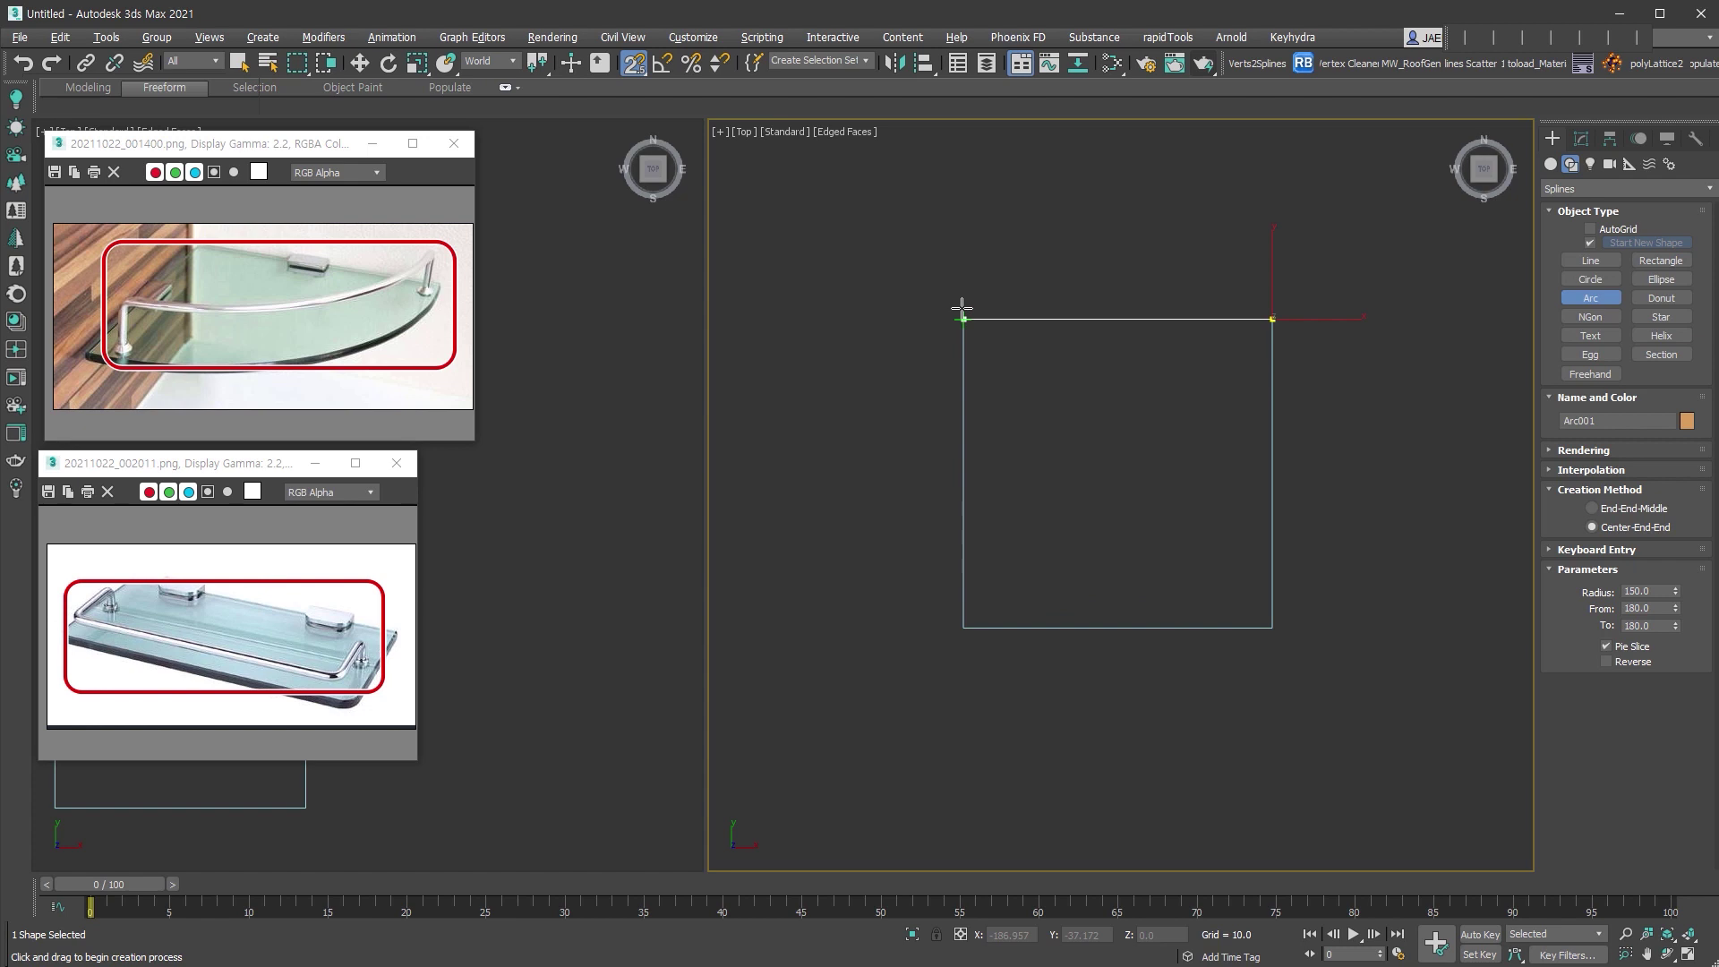
{"action": "left_click", "coordinate": [1270, 627]}
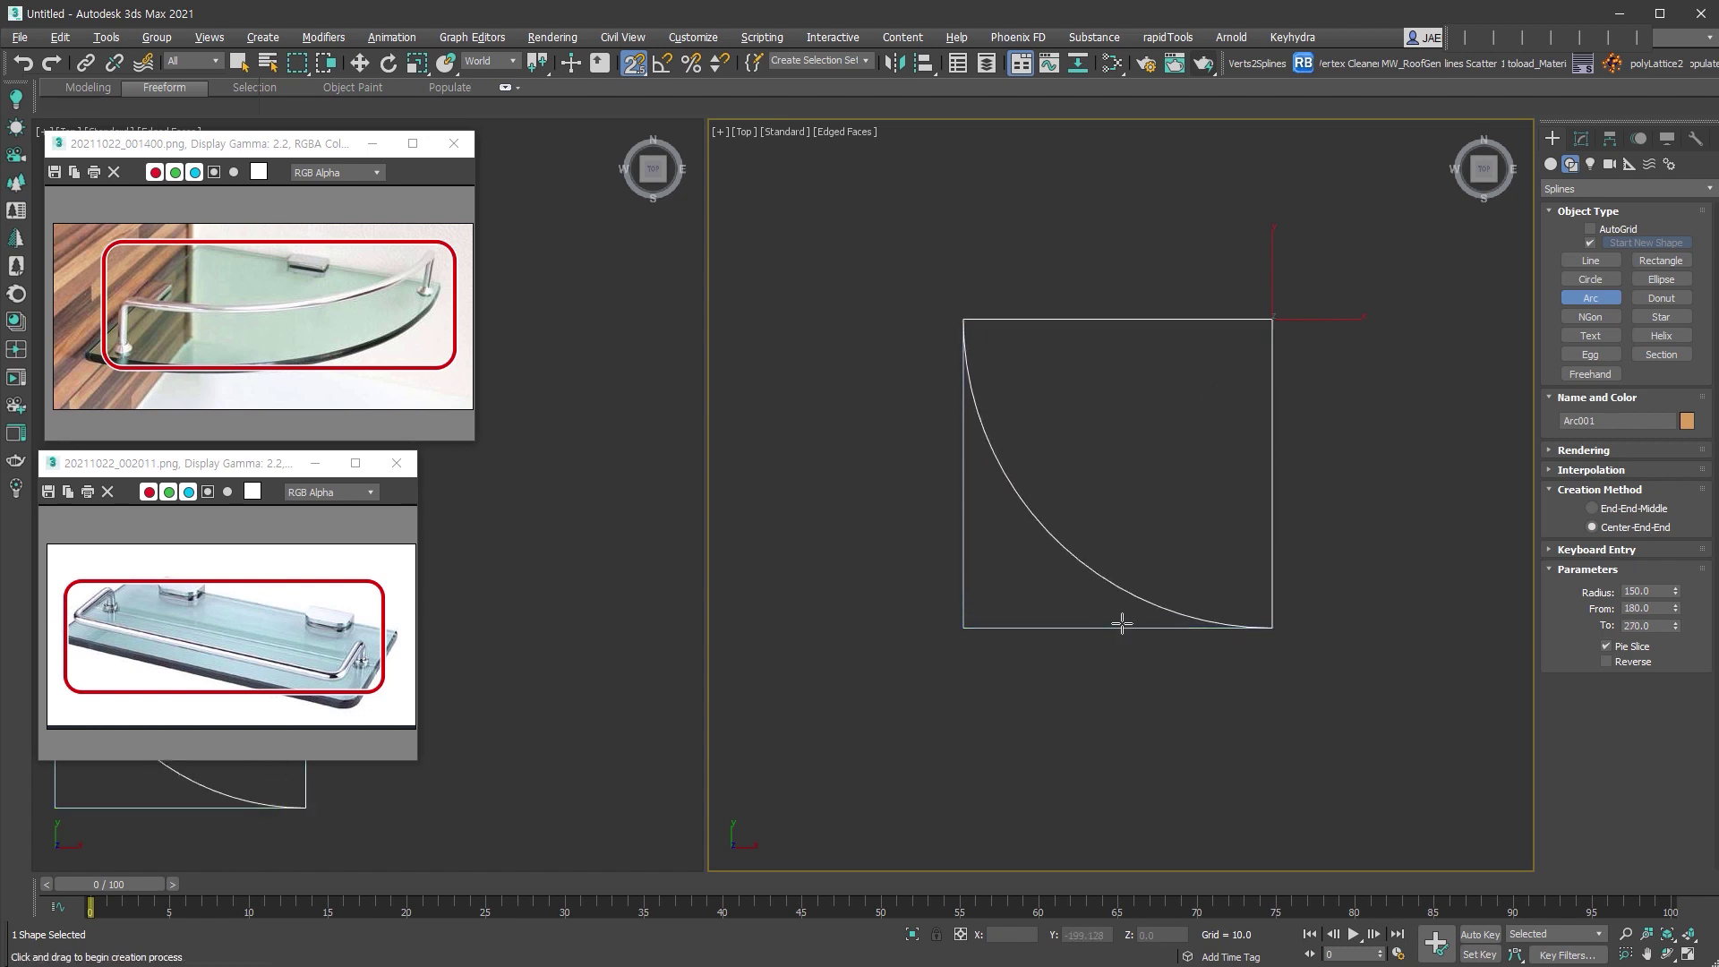
Disable Pie Slice on the arc, leave arc creation and activate the Move tool.
{"action": "left_click", "coordinate": [1642, 650]}
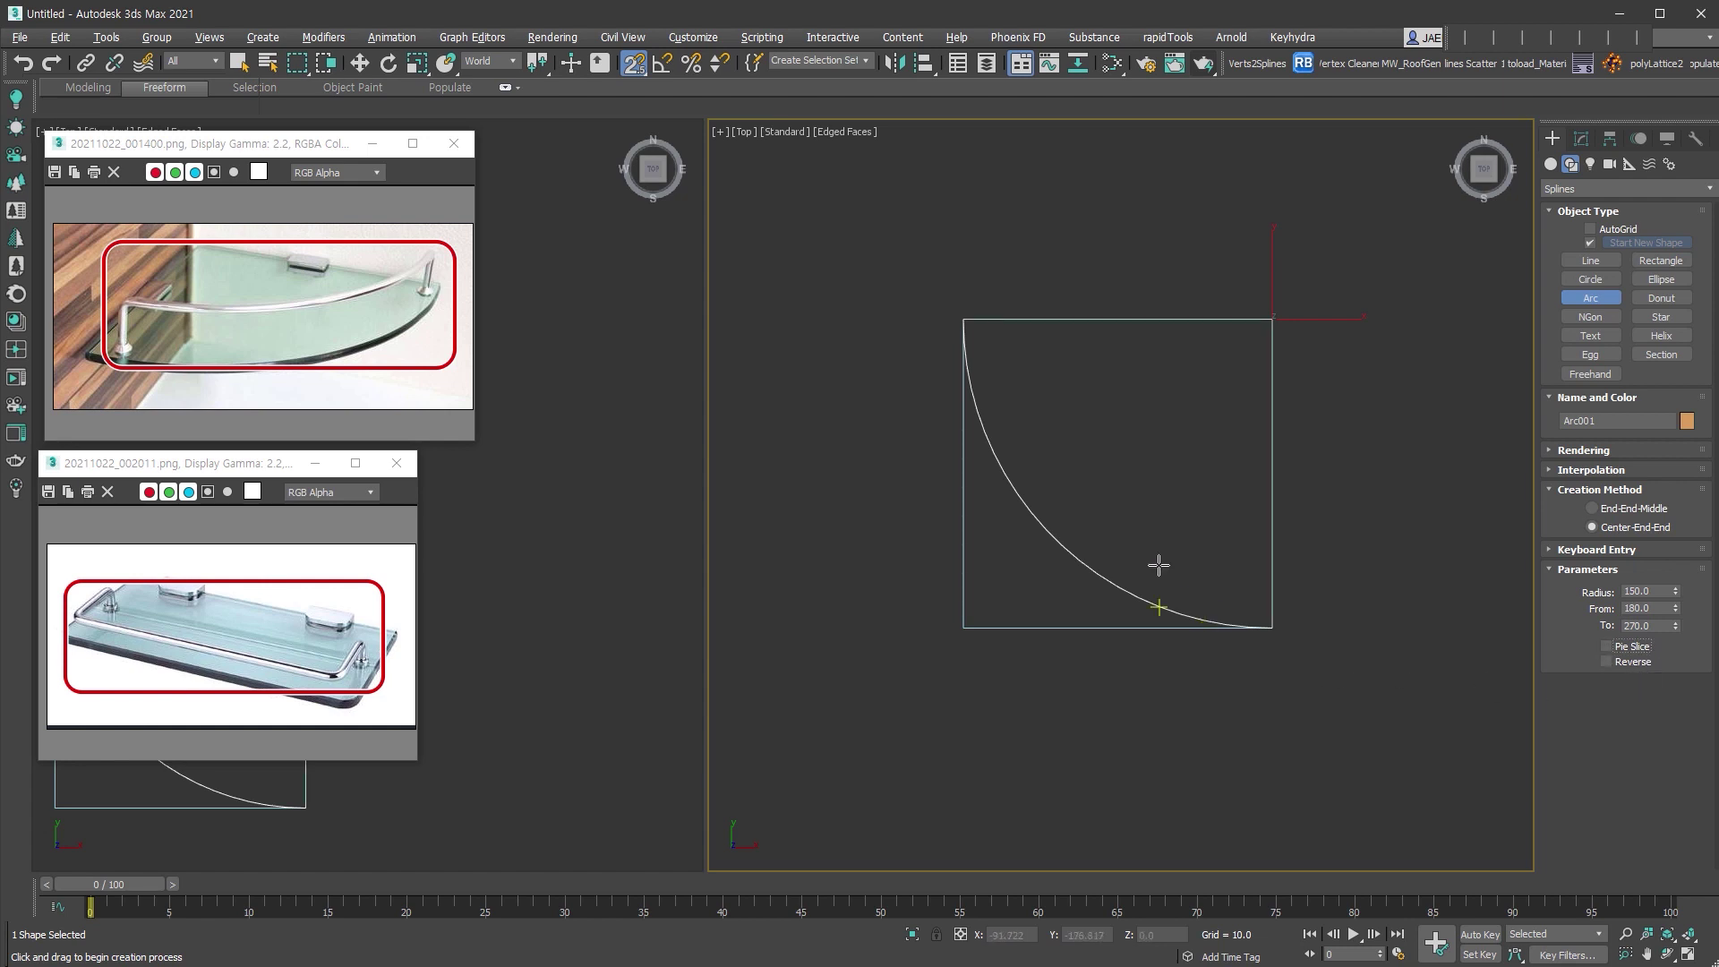
{"action": "right_click", "coordinate": [1122, 517]}
{"action": "right_click", "coordinate": [1262, 372]}
{"action": "left_click", "coordinate": [1294, 394]}
{"action": "mouse_move", "coordinate": [1281, 315]}
{"action": "left_mouse_down"}
{"action": "mouse_move", "coordinate": [1412, 409]}
{"action": "mouse_move", "coordinate": [1273, 320]}
{"action": "left_mouse_up"}
{"action": "middle_click_drag", "start_coordinate": [1320, 538], "coordinate": [1278, 594]}
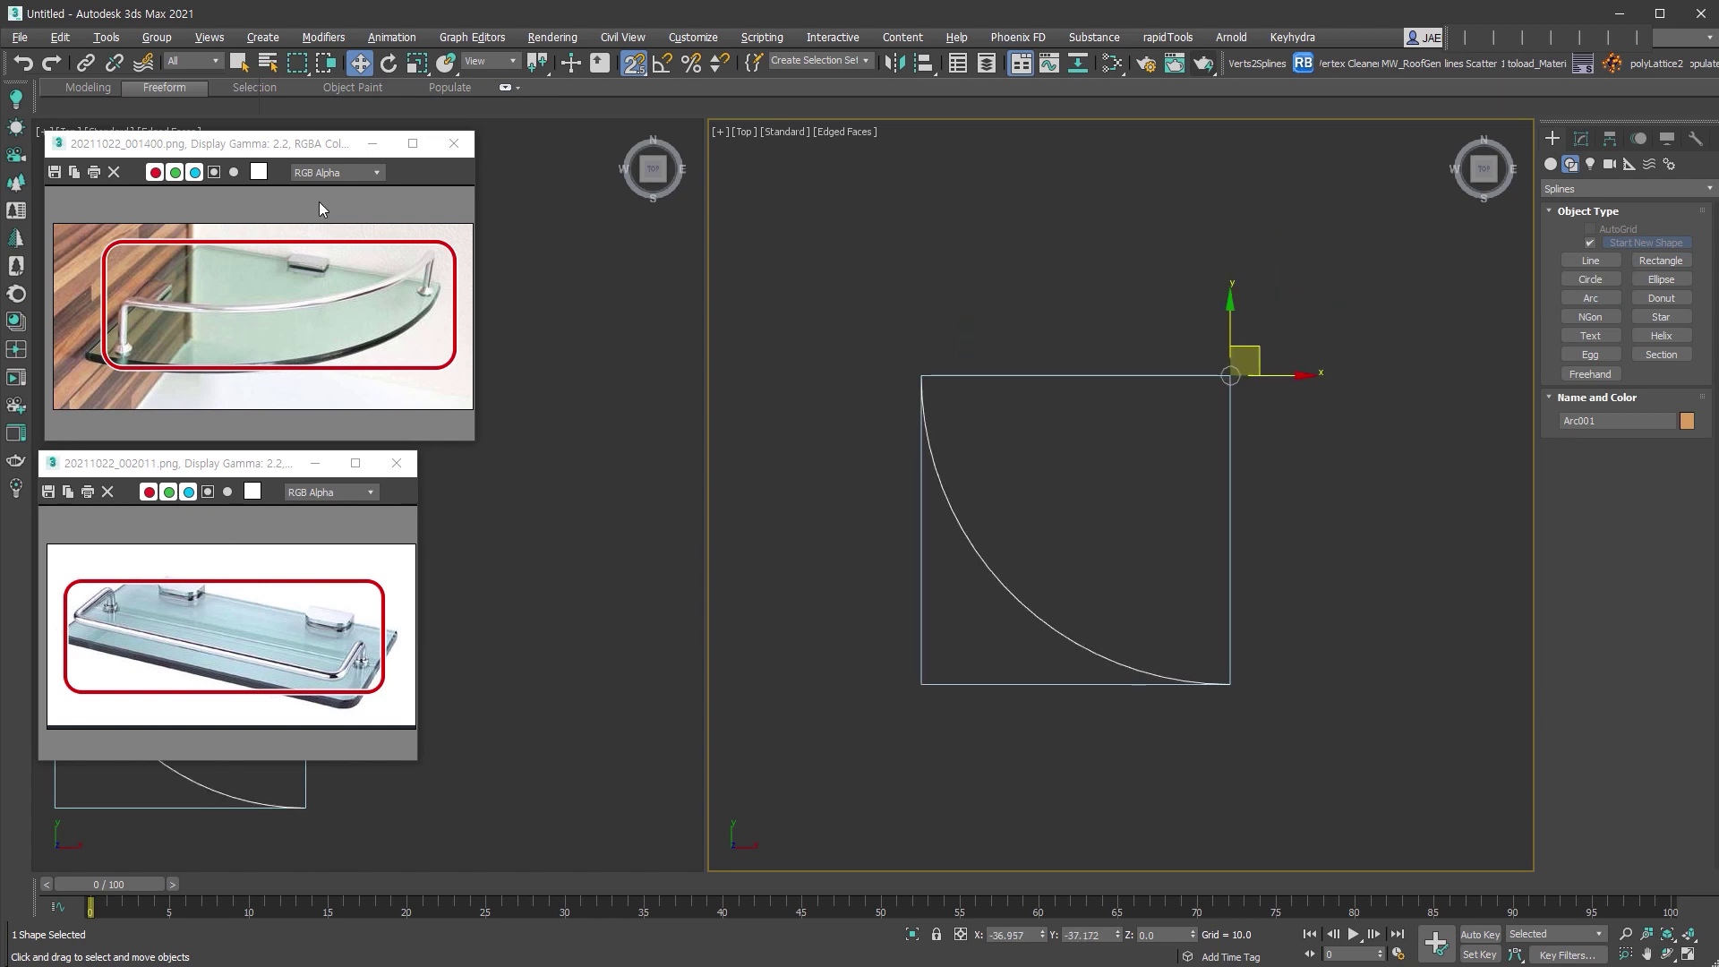
Clone the arc in place as a Copy and set the copy's radius to 140.
{"action": "middle_click_drag", "start_coordinate": [1230, 667], "coordinate": [1275, 557], "text": "alt"}
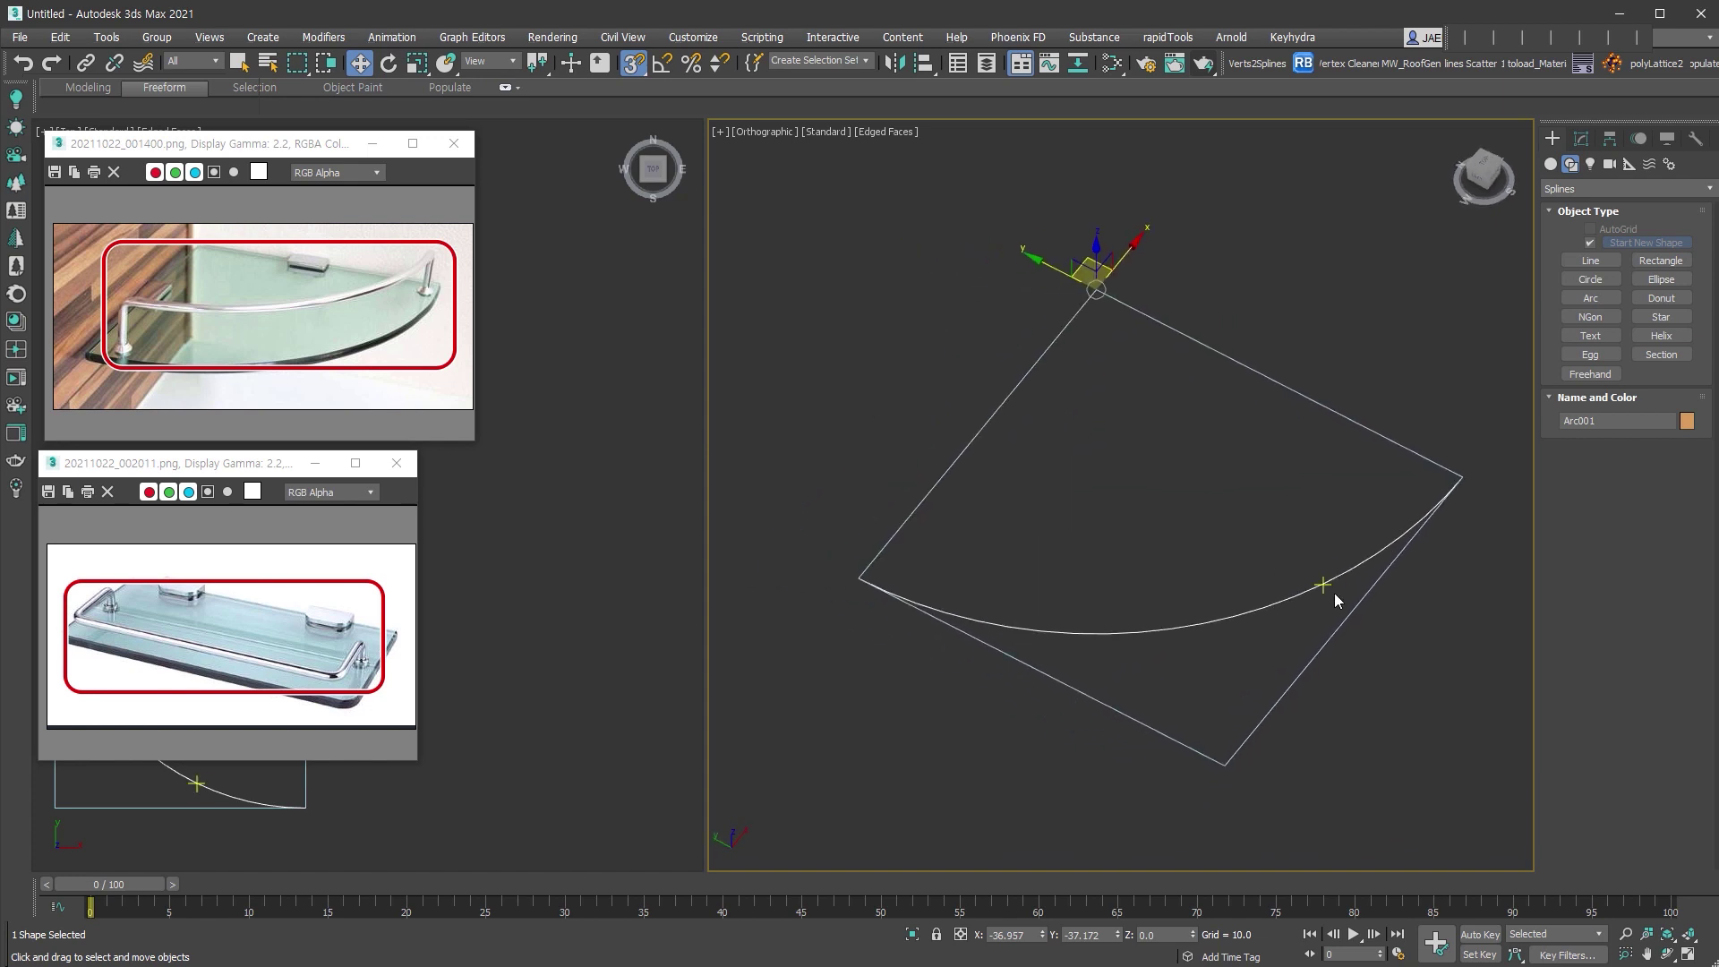
{"action": "left_click", "coordinate": [1582, 139]}
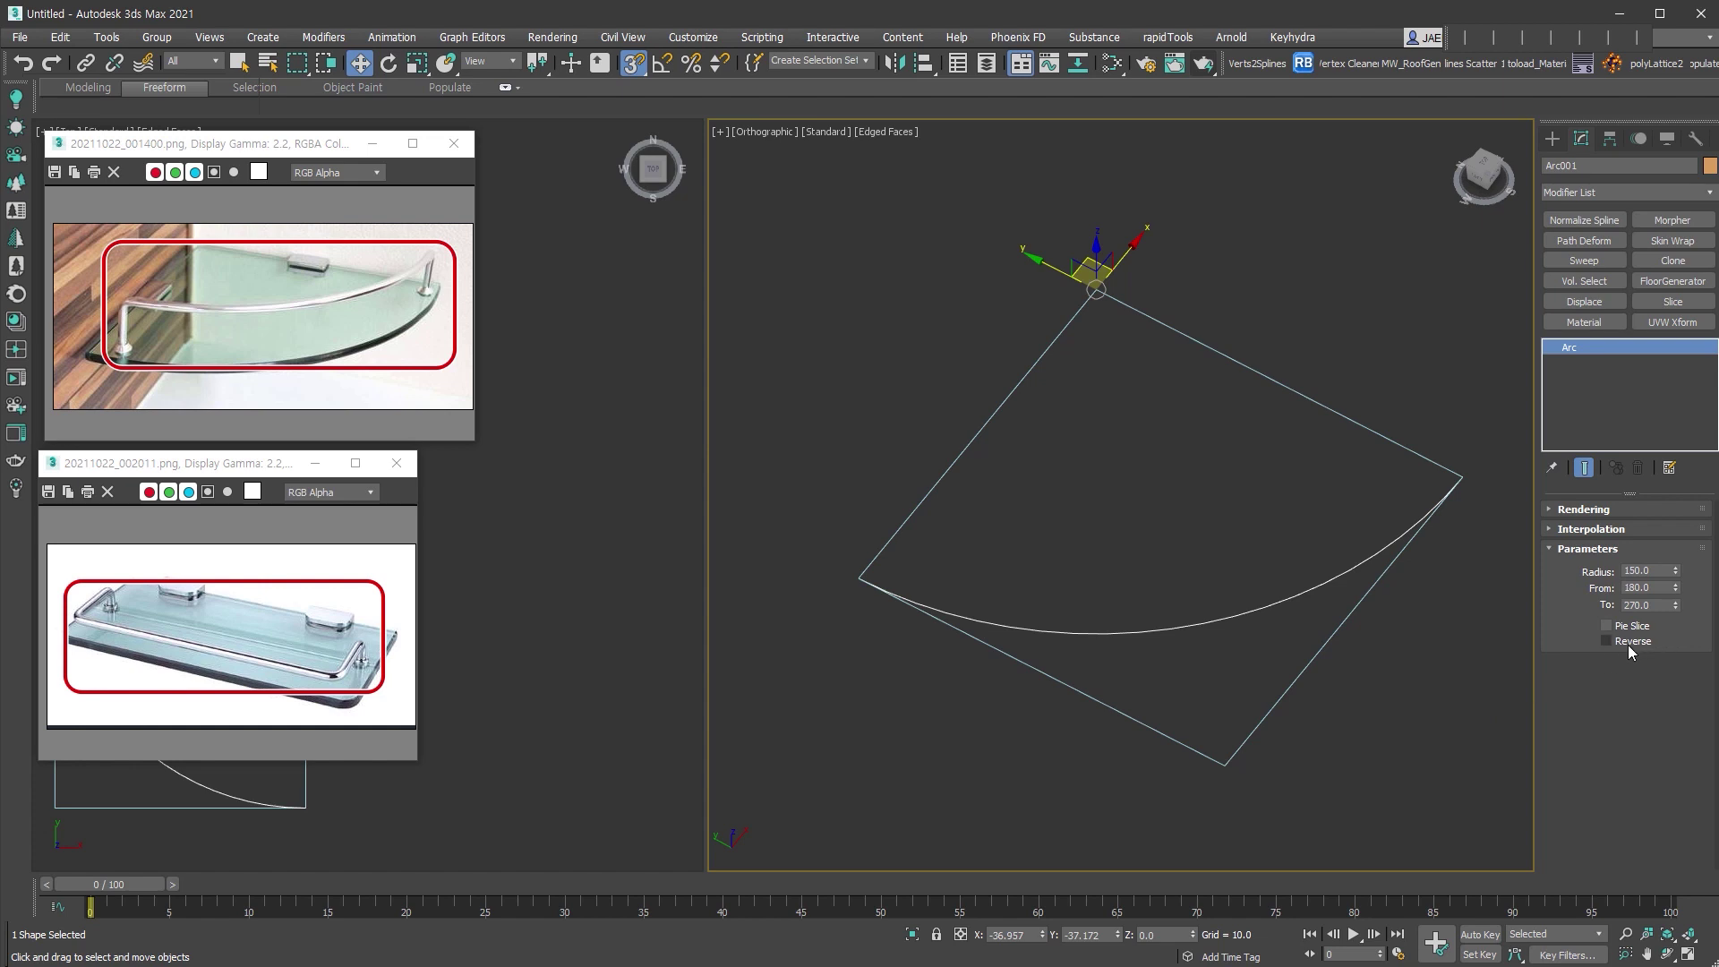
{"action": "key", "text": "ctrl+v"}
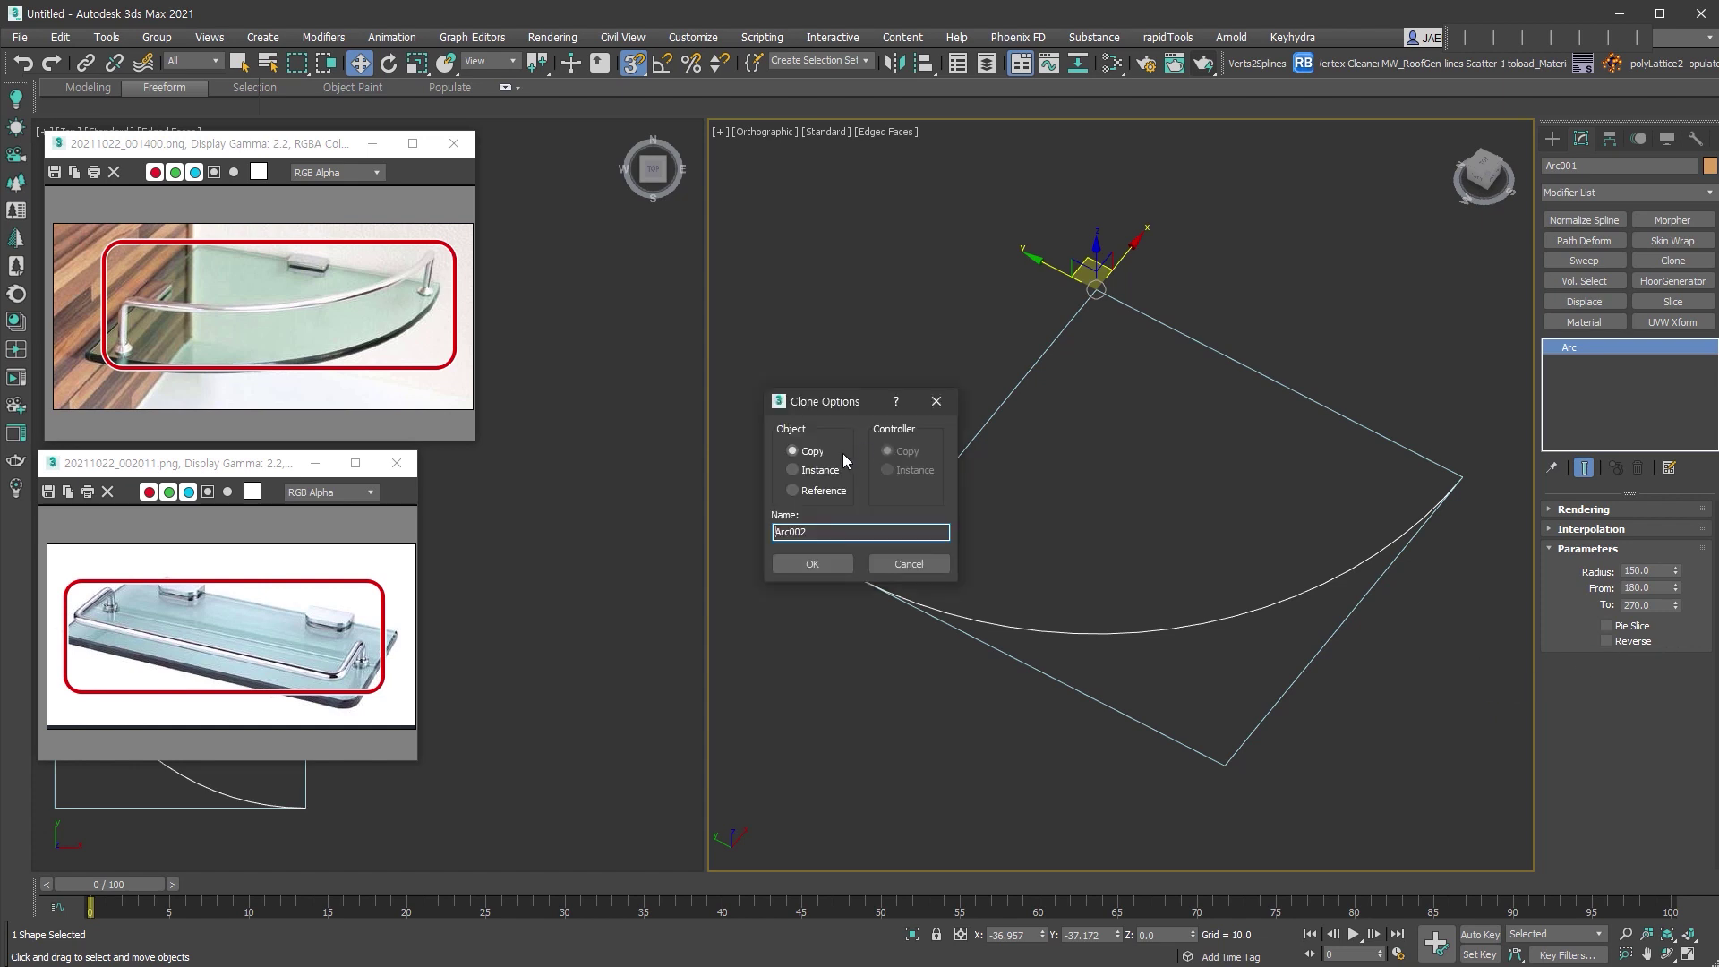
{"action": "left_click", "coordinate": [820, 572]}
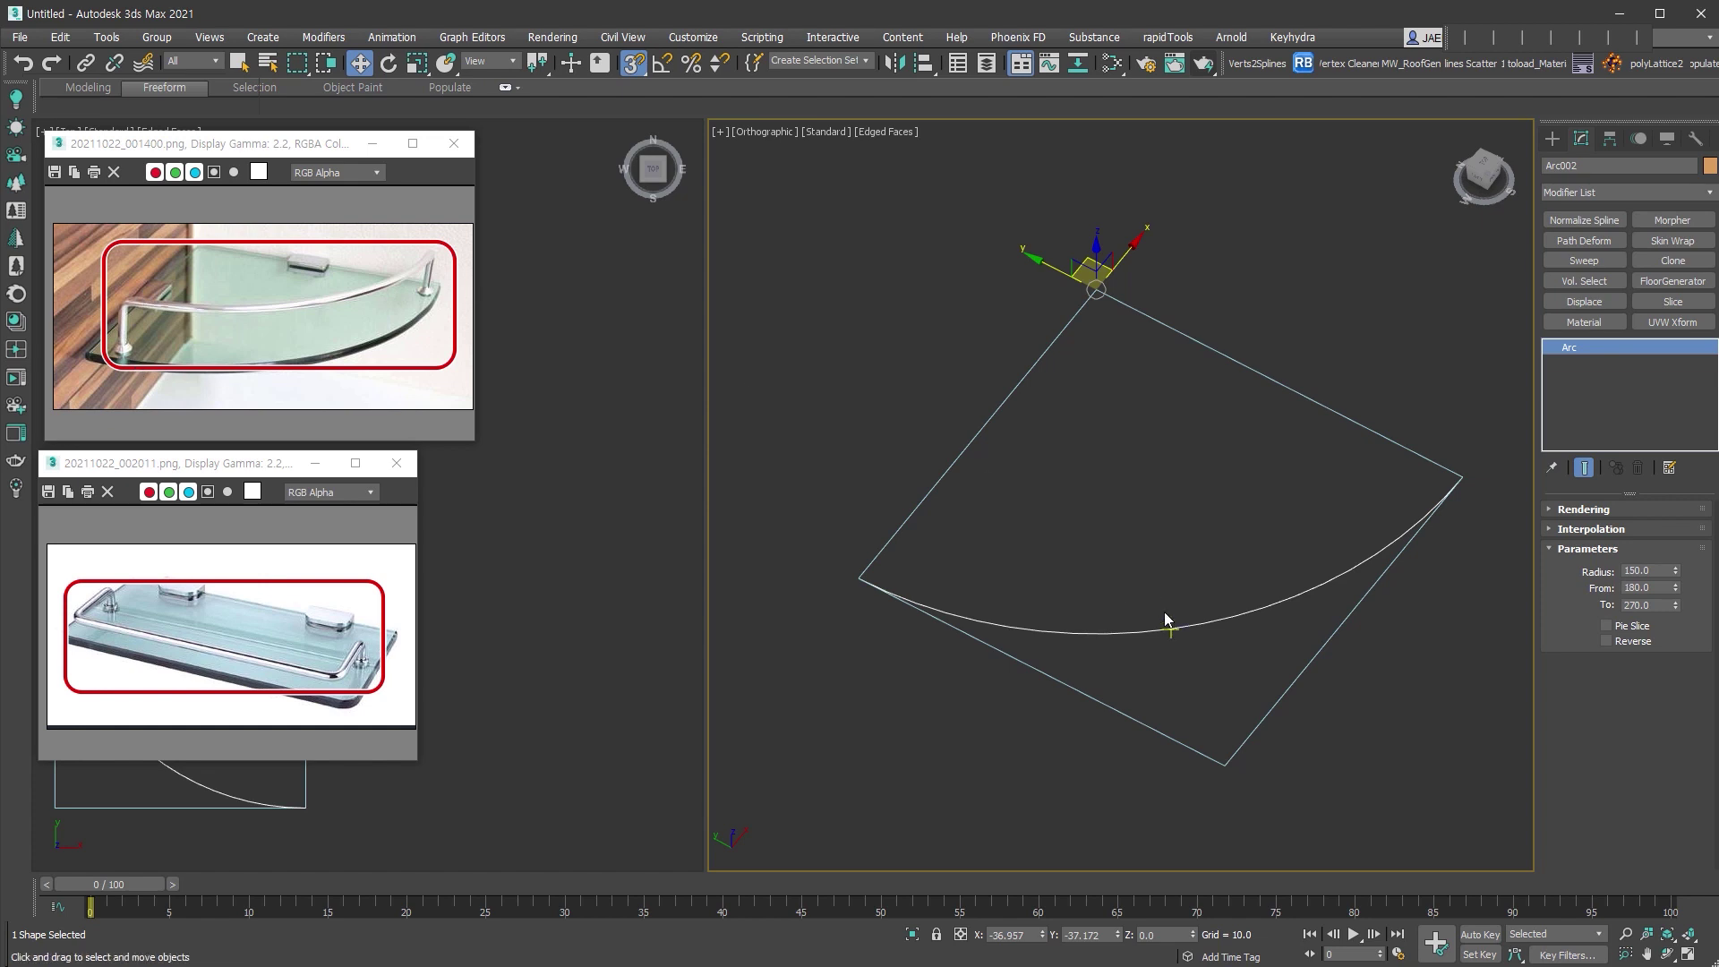
{"action": "double_click", "coordinate": [1654, 571]}
{"action": "type", "text": "140"}
{"action": "key", "text": "Return"}
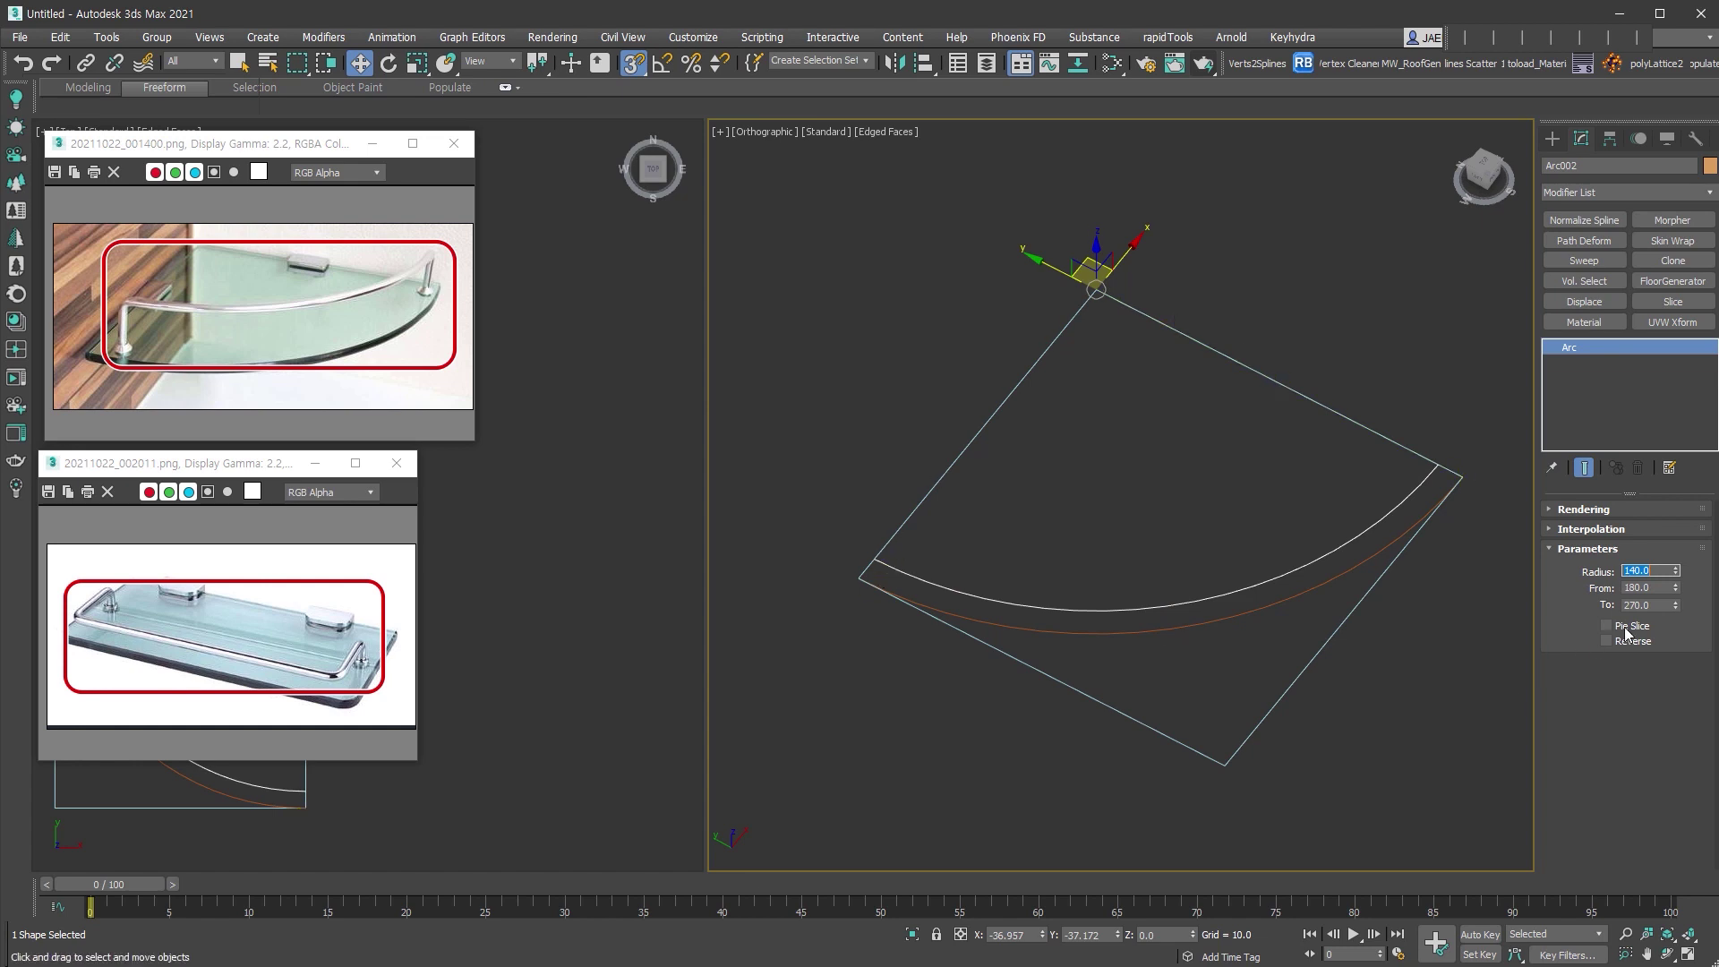
Shorten the inner arc at both ends by increasing its From angle and setting its To angle to 265.
{"action": "double_click", "coordinate": [1663, 588]}
{"action": "key", "text": "BackSpace"}
{"action": "key", "text": "Return"}
{"action": "key", "text": "Tab"}
{"action": "type", "text": "265"}
{"action": "key", "text": "Return"}
Delete the guide rectangle and enable Pie Slice on the outer arc to close the shelf outline.
{"action": "left_click", "coordinate": [1163, 733]}
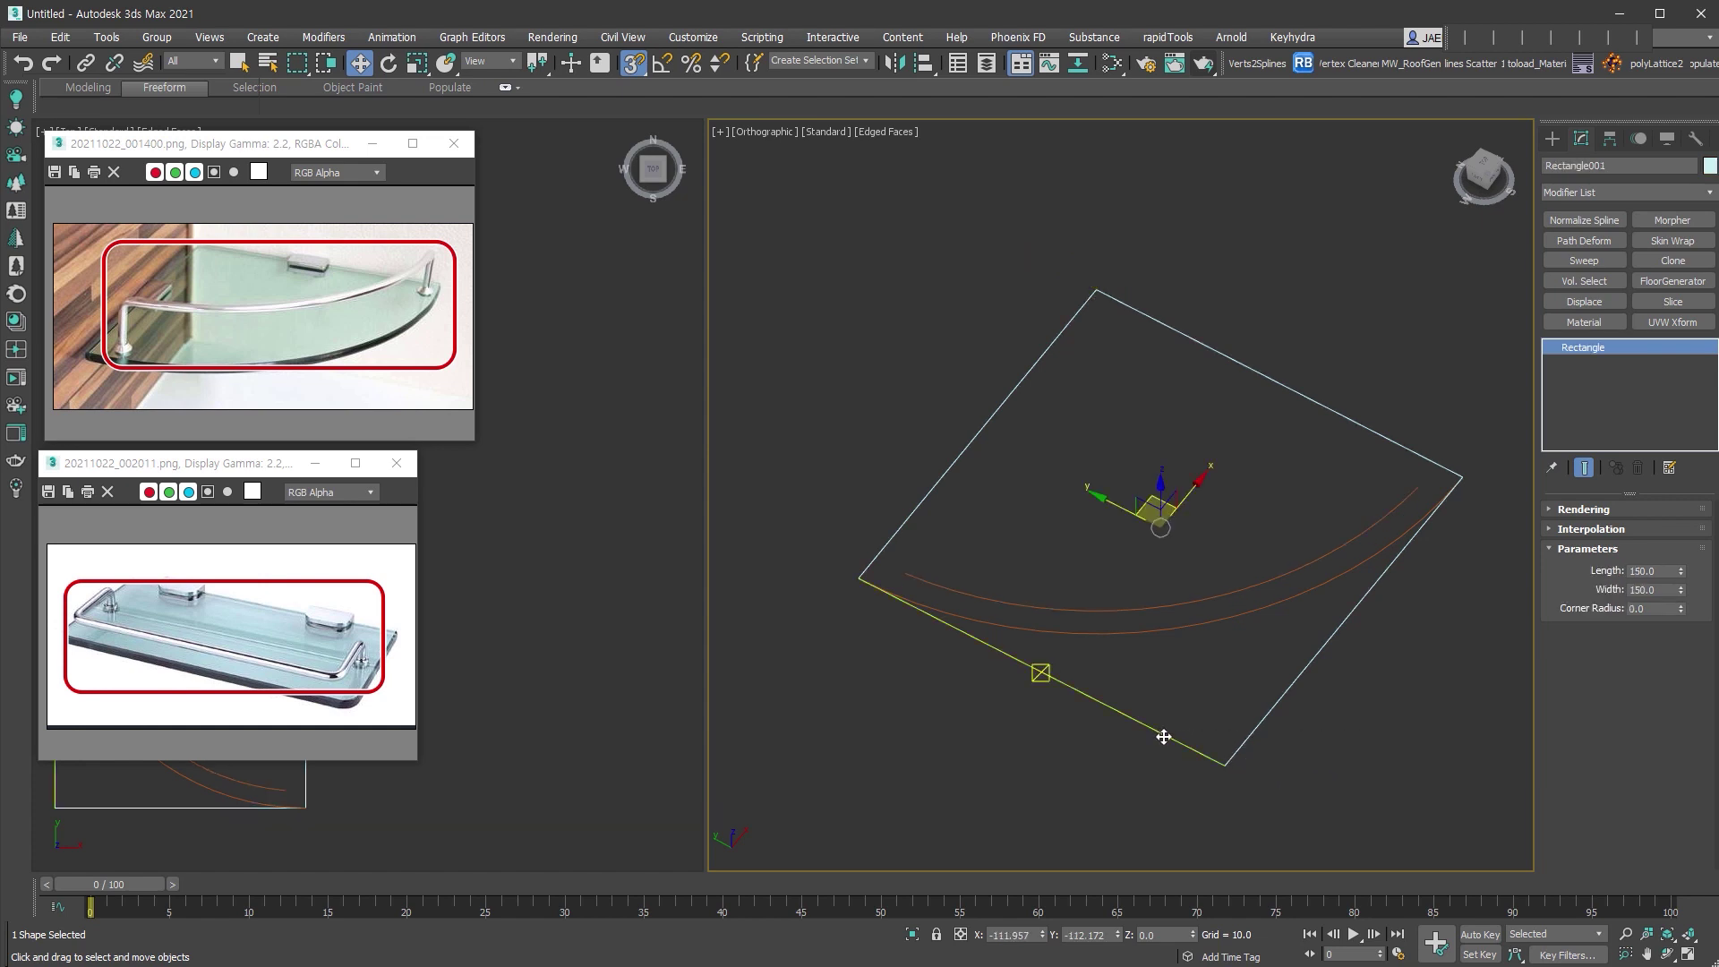
{"action": "key", "text": "Delete"}
{"action": "left_click", "coordinate": [1245, 614]}
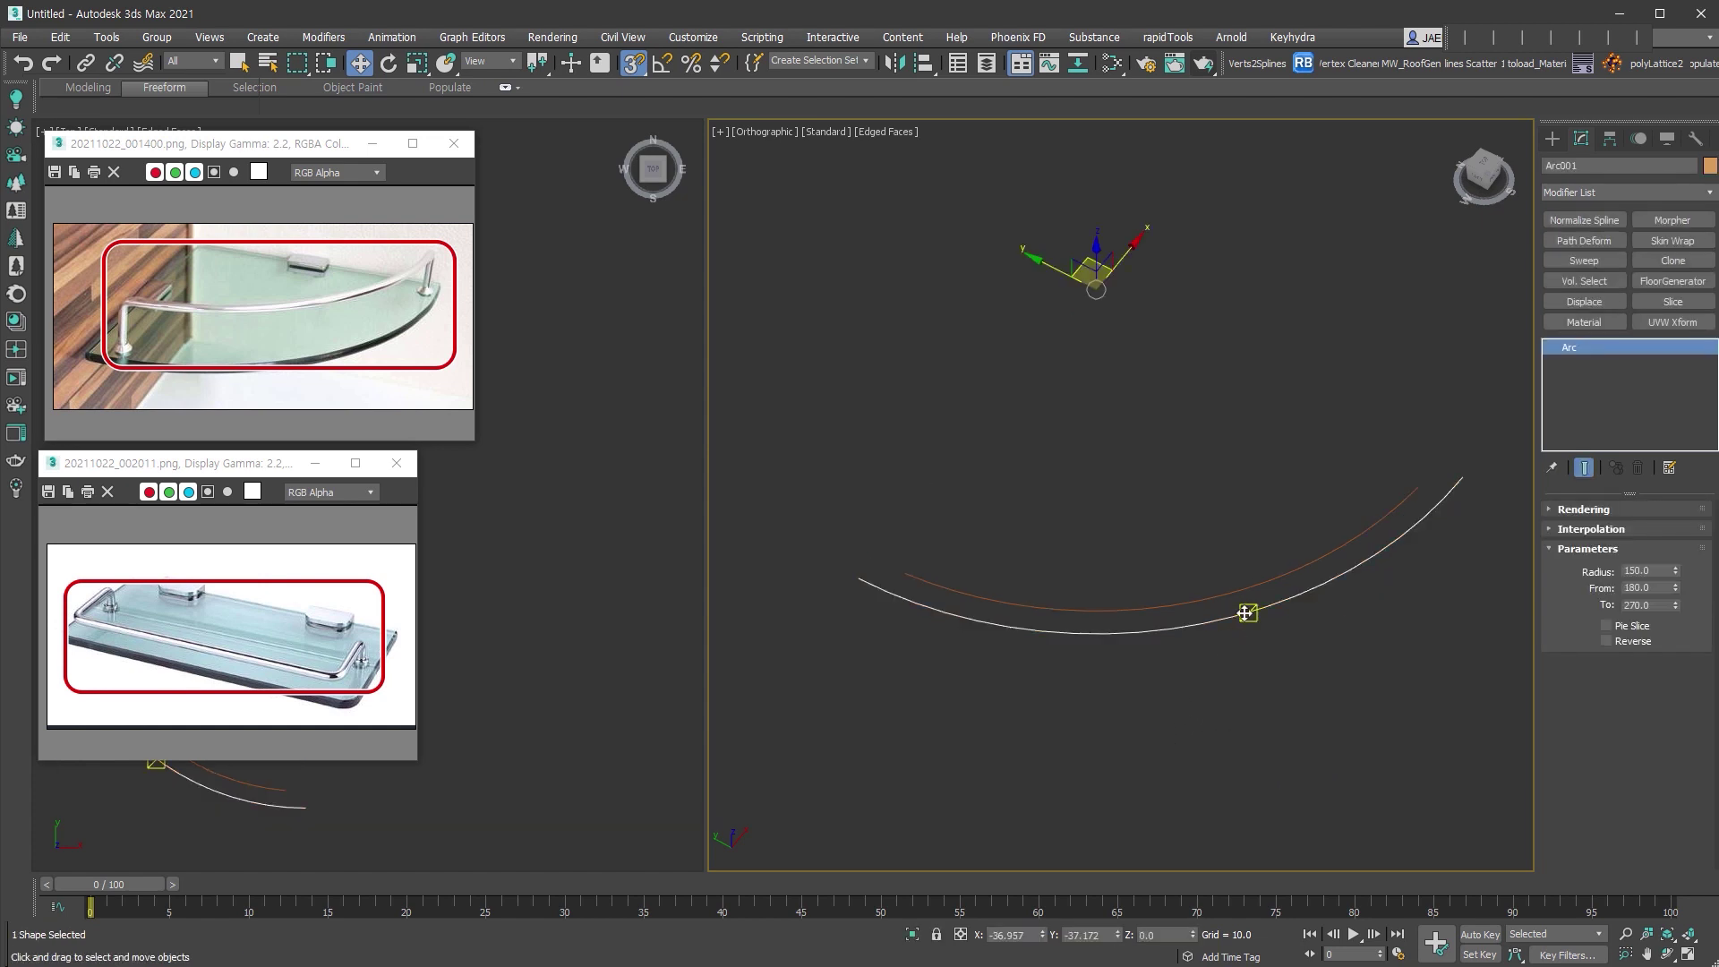
{"action": "left_click", "coordinate": [1642, 628]}
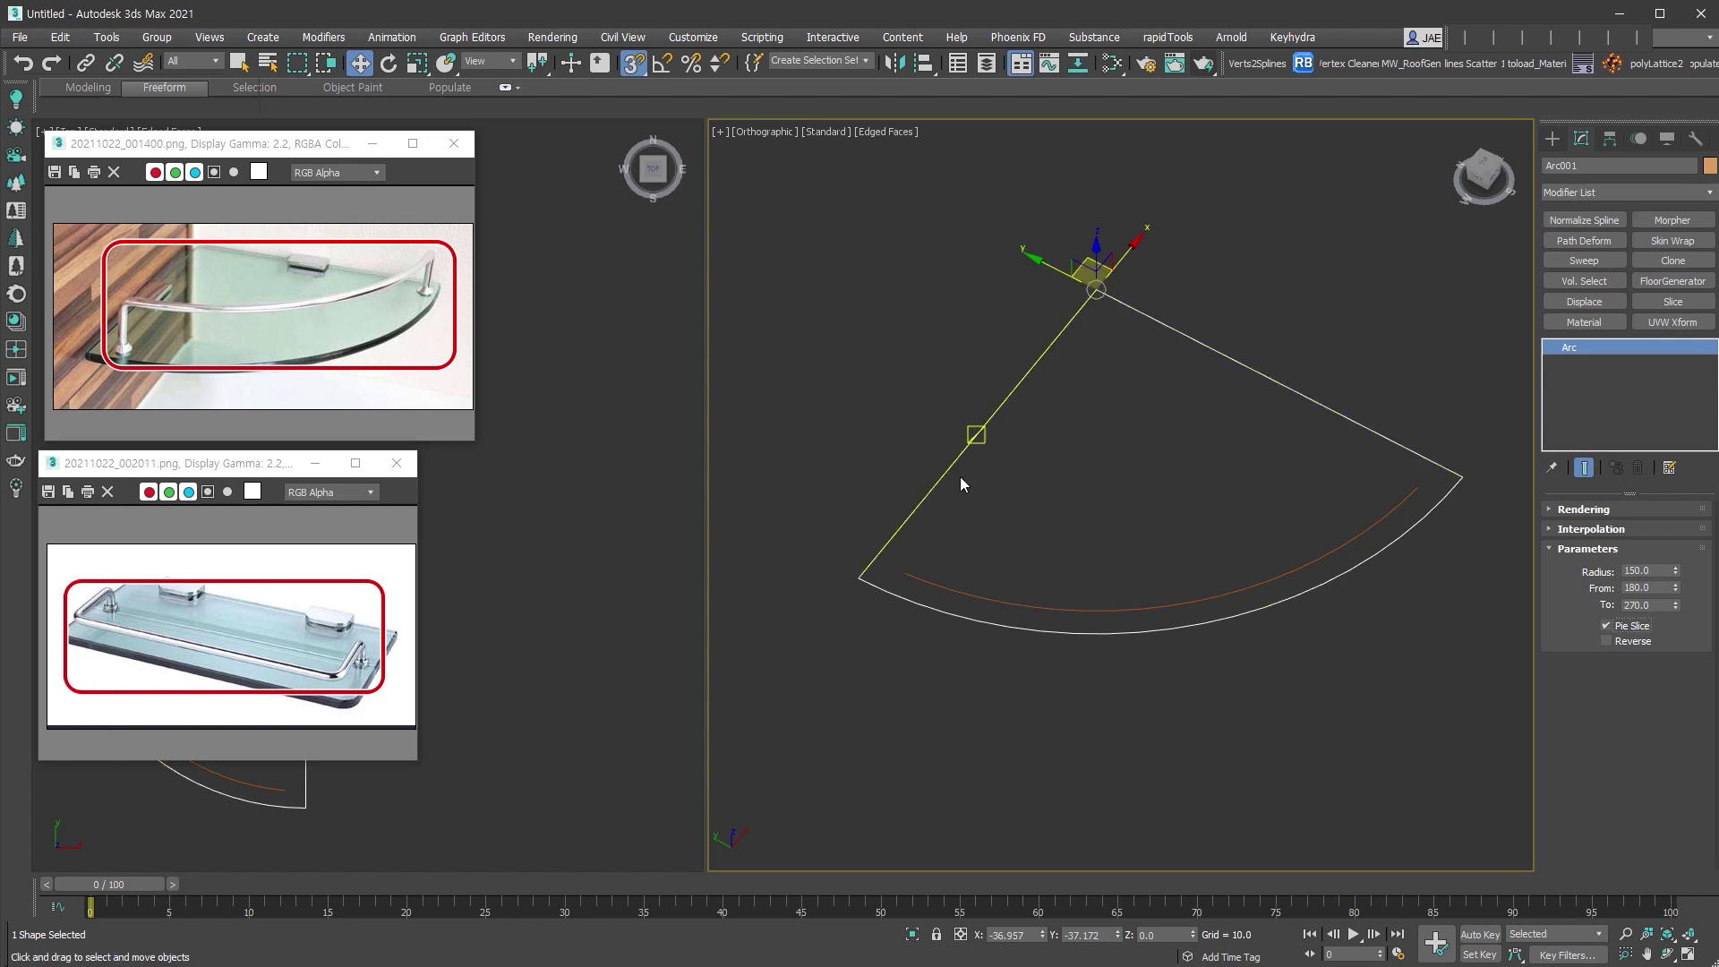
Try converting the closed outer arc to an Editable Poly, check the vertex density along its curve and undo the conversion.
{"action": "key", "text": "ctrl+e"}
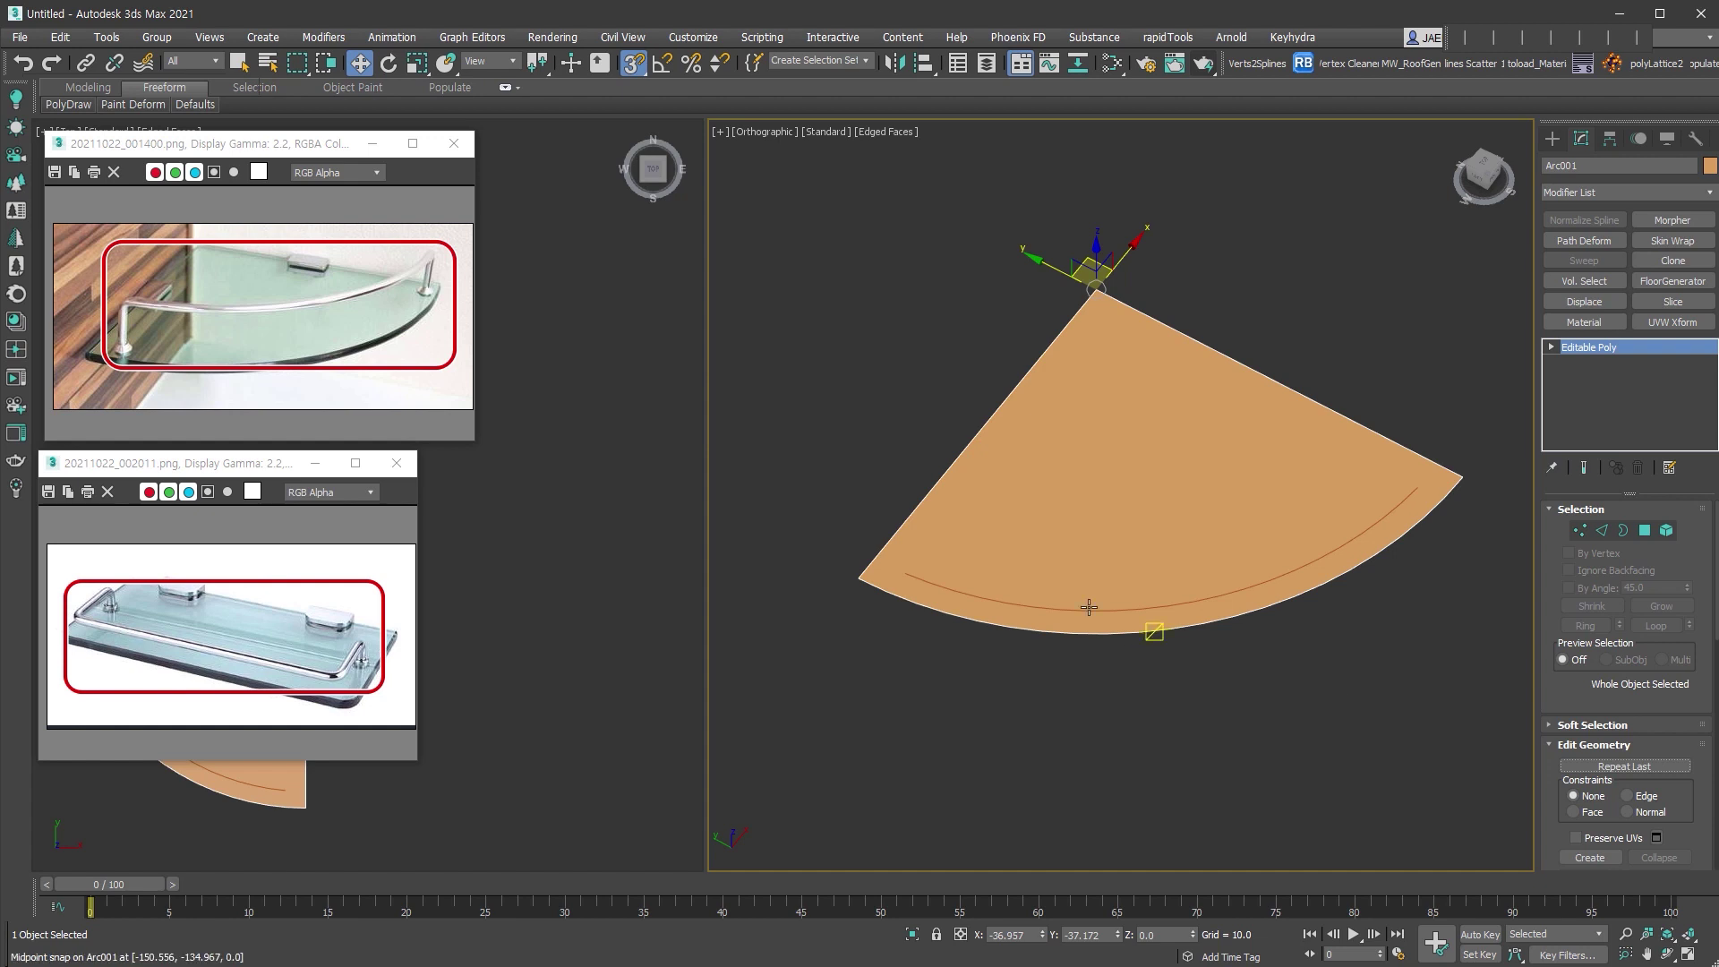
{"action": "left_click", "coordinate": [1581, 530]}
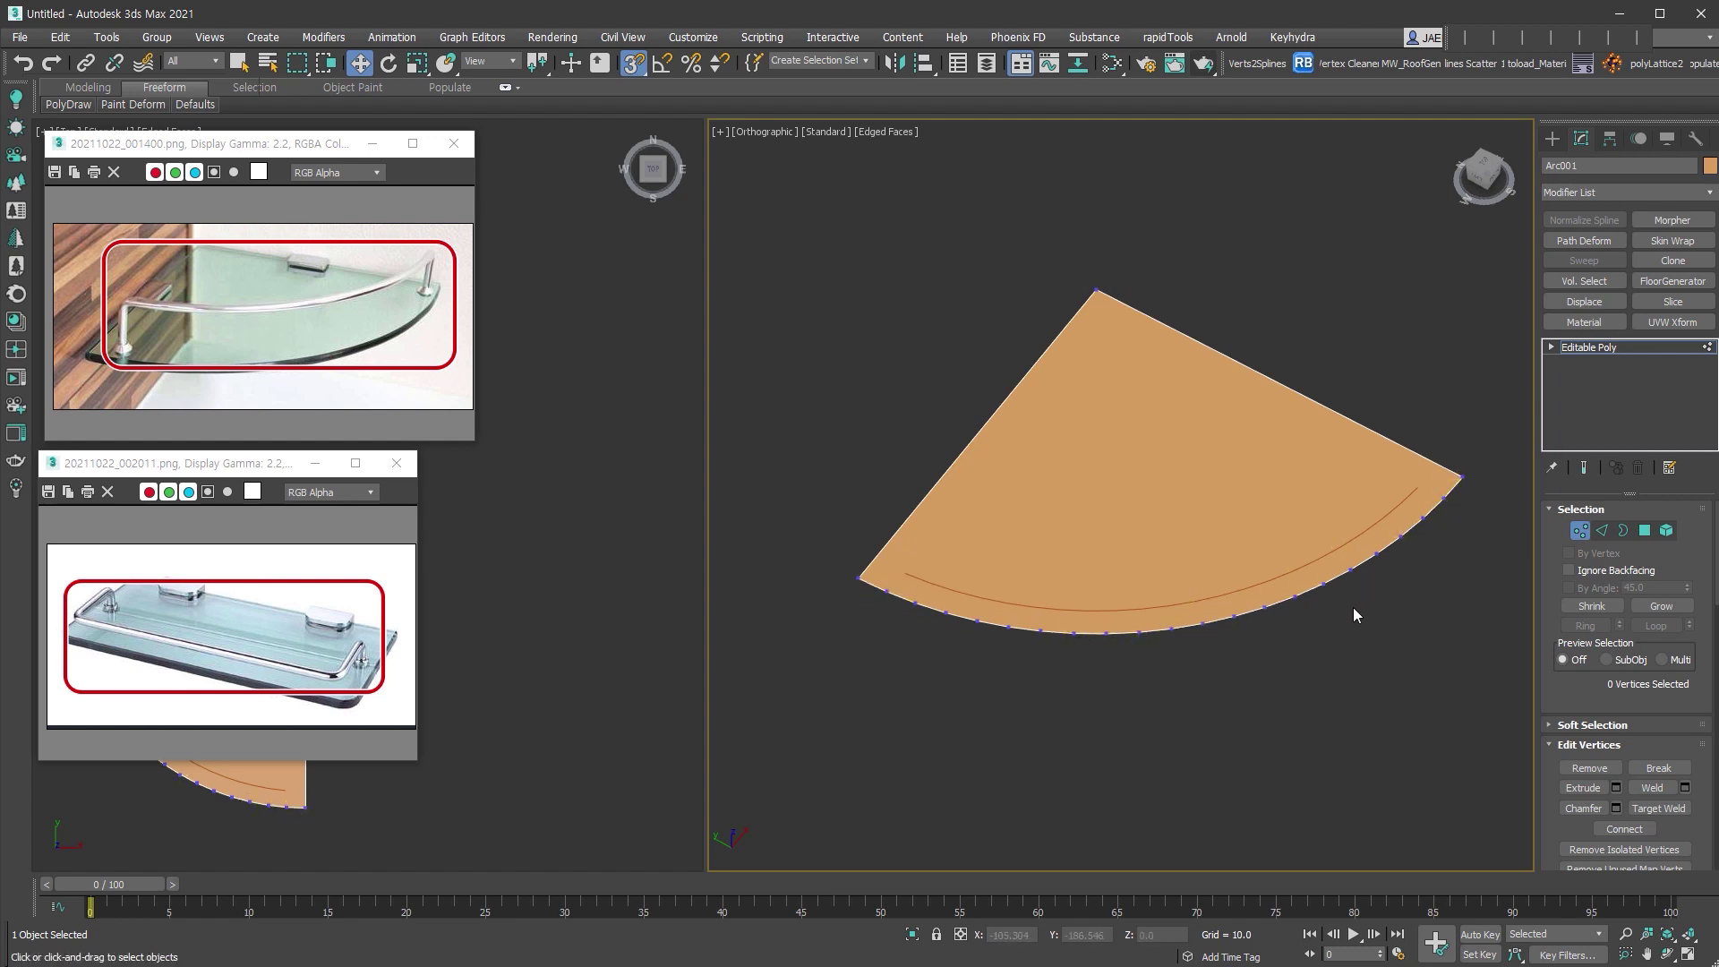
{"action": "middle_click_drag", "start_coordinate": [1352, 608], "coordinate": [1417, 562], "text": "alt"}
{"action": "scroll", "coordinate": [1329, 521], "scroll_direction": "up", "scroll_amount": 5}
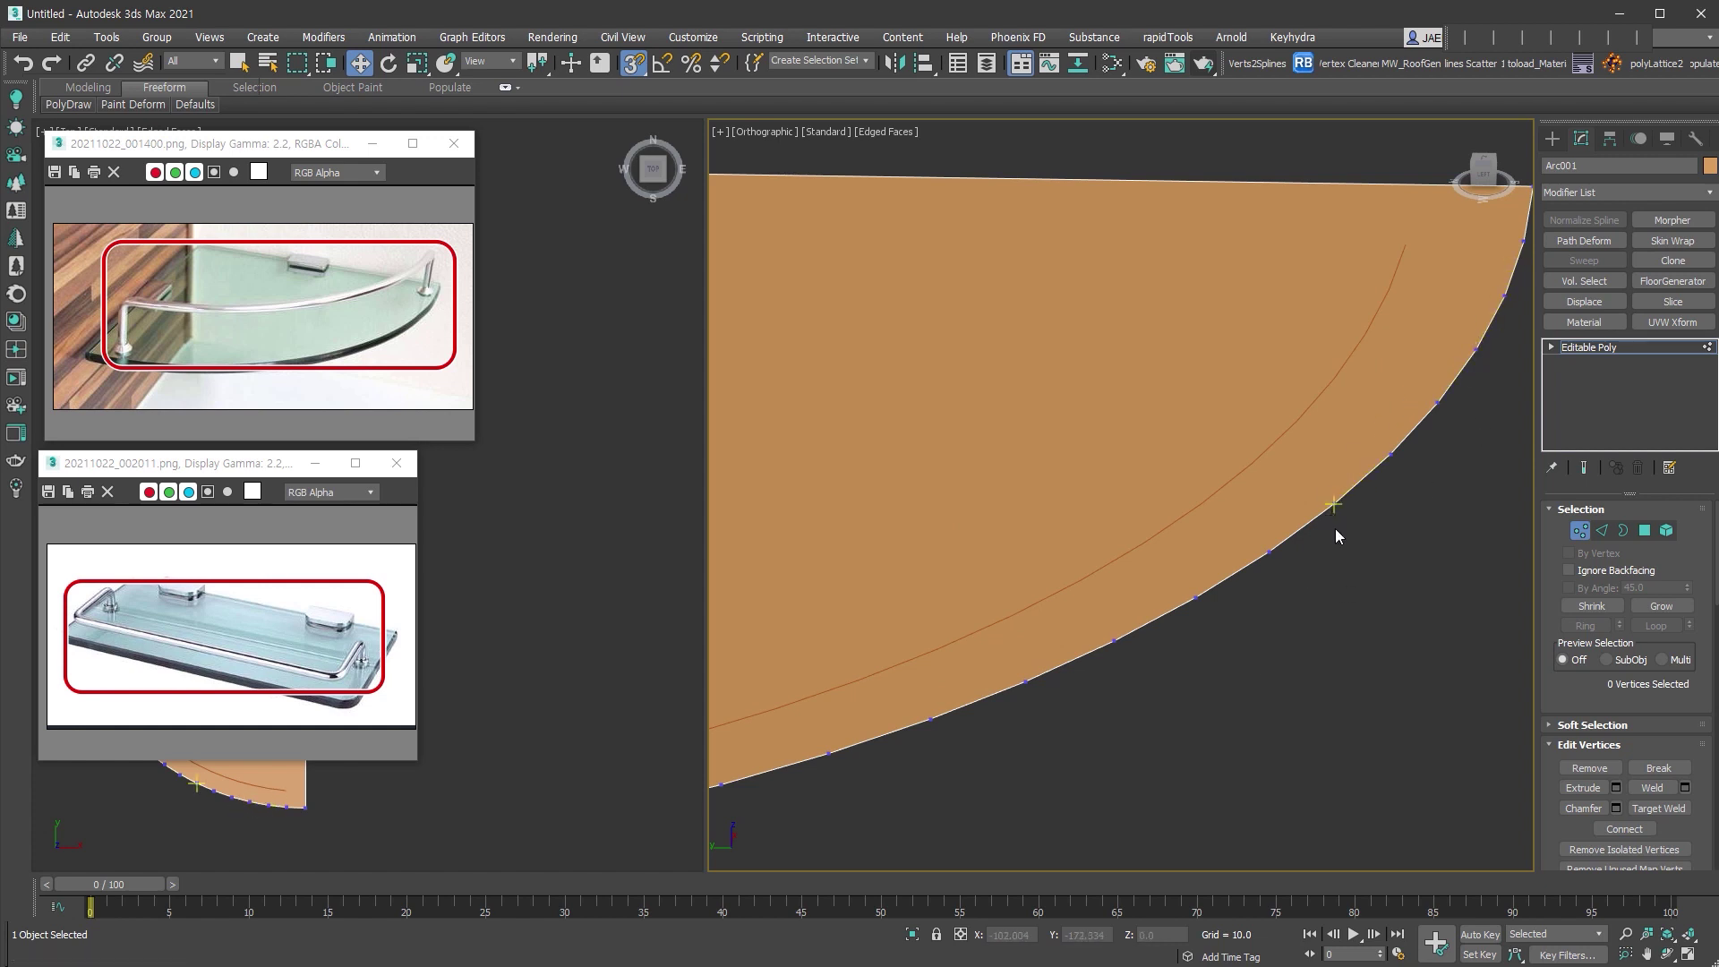
{"action": "scroll", "coordinate": [1362, 528], "scroll_direction": "down", "scroll_amount": 3}
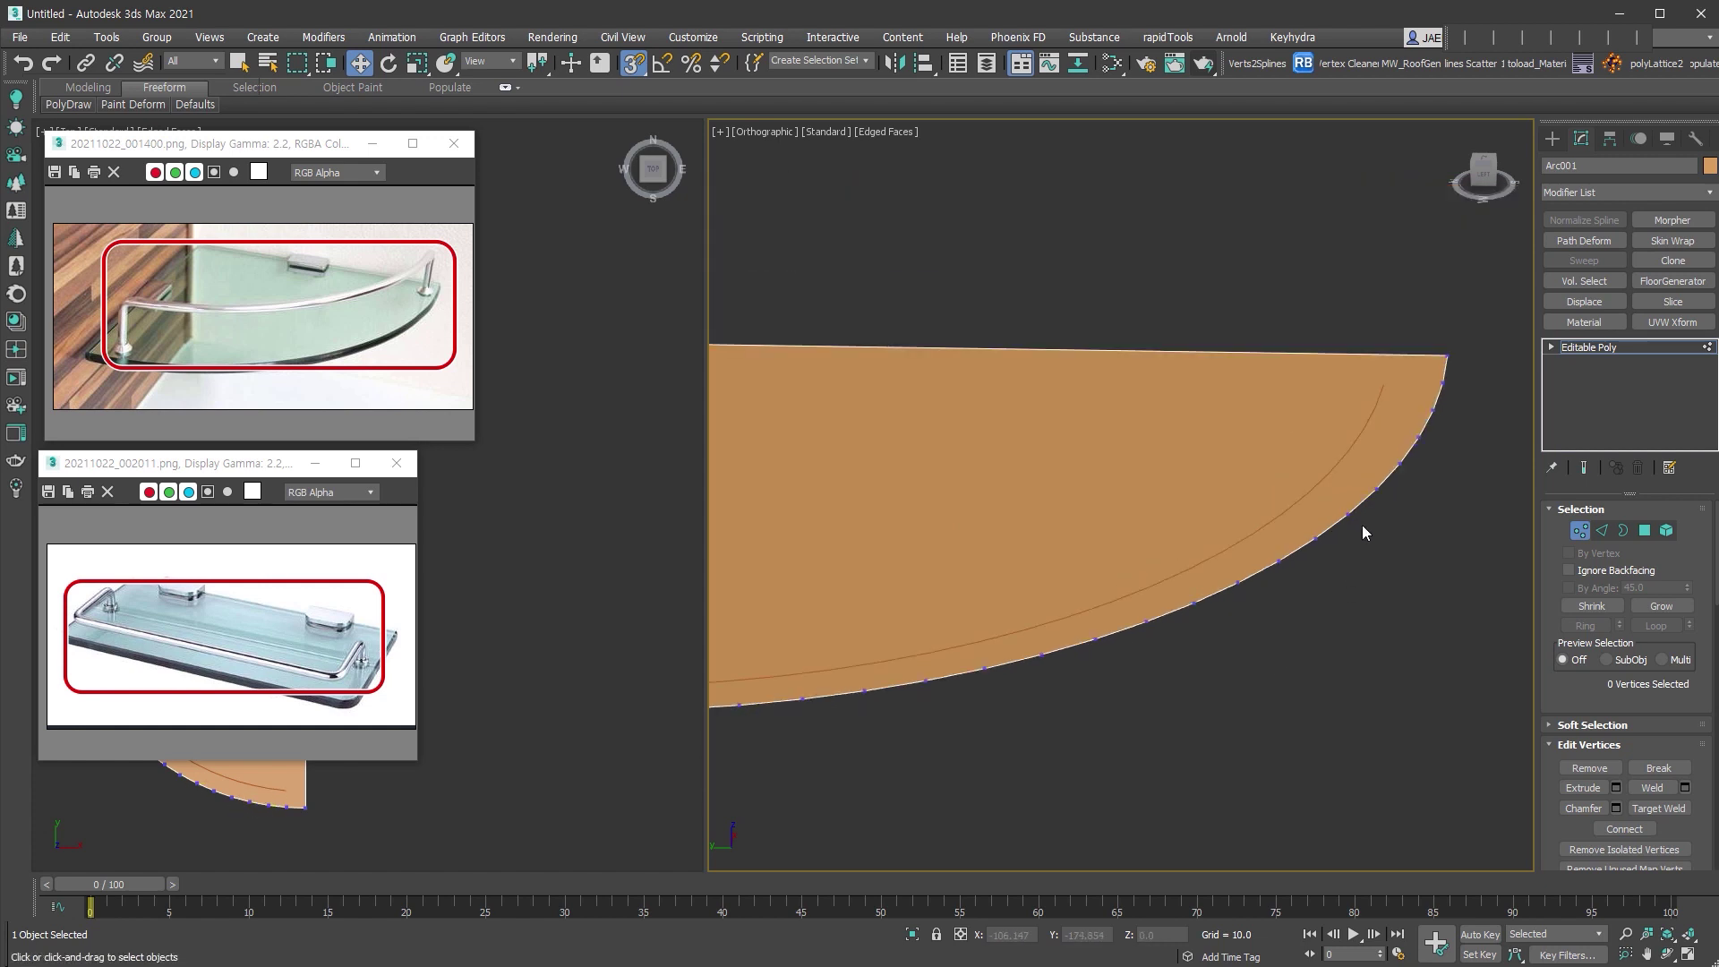
{"action": "scroll", "coordinate": [1362, 531], "scroll_direction": "down", "scroll_amount": 3}
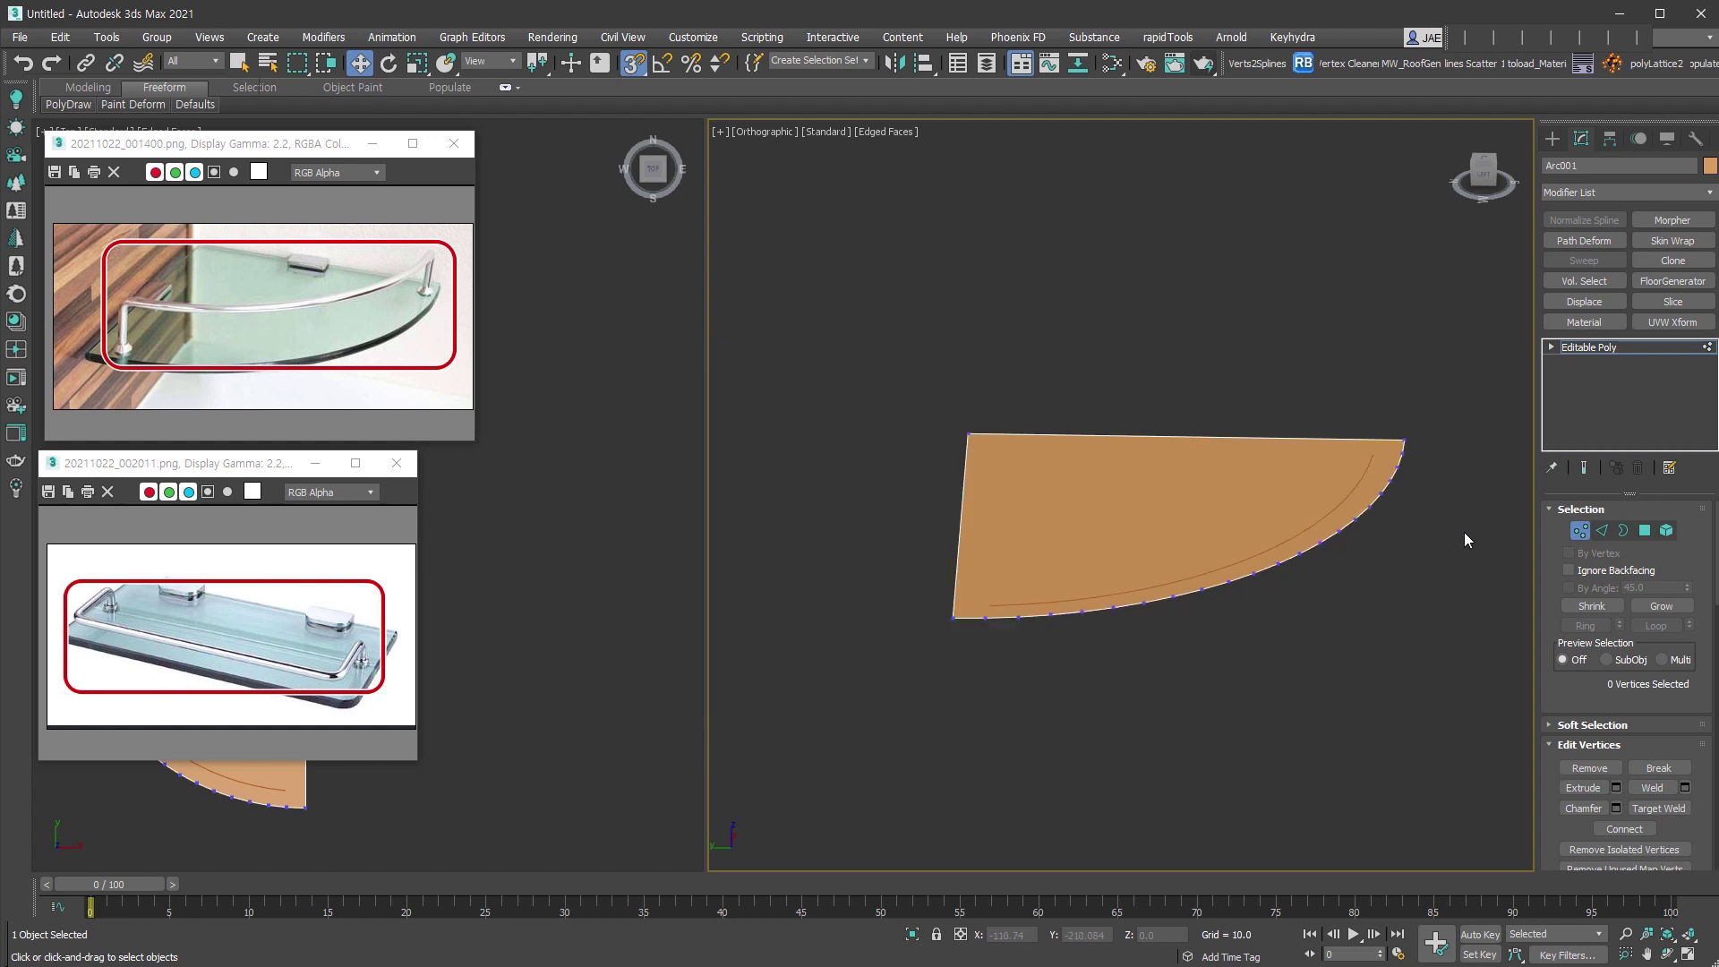
{"action": "key", "text": "ctrl+z"}
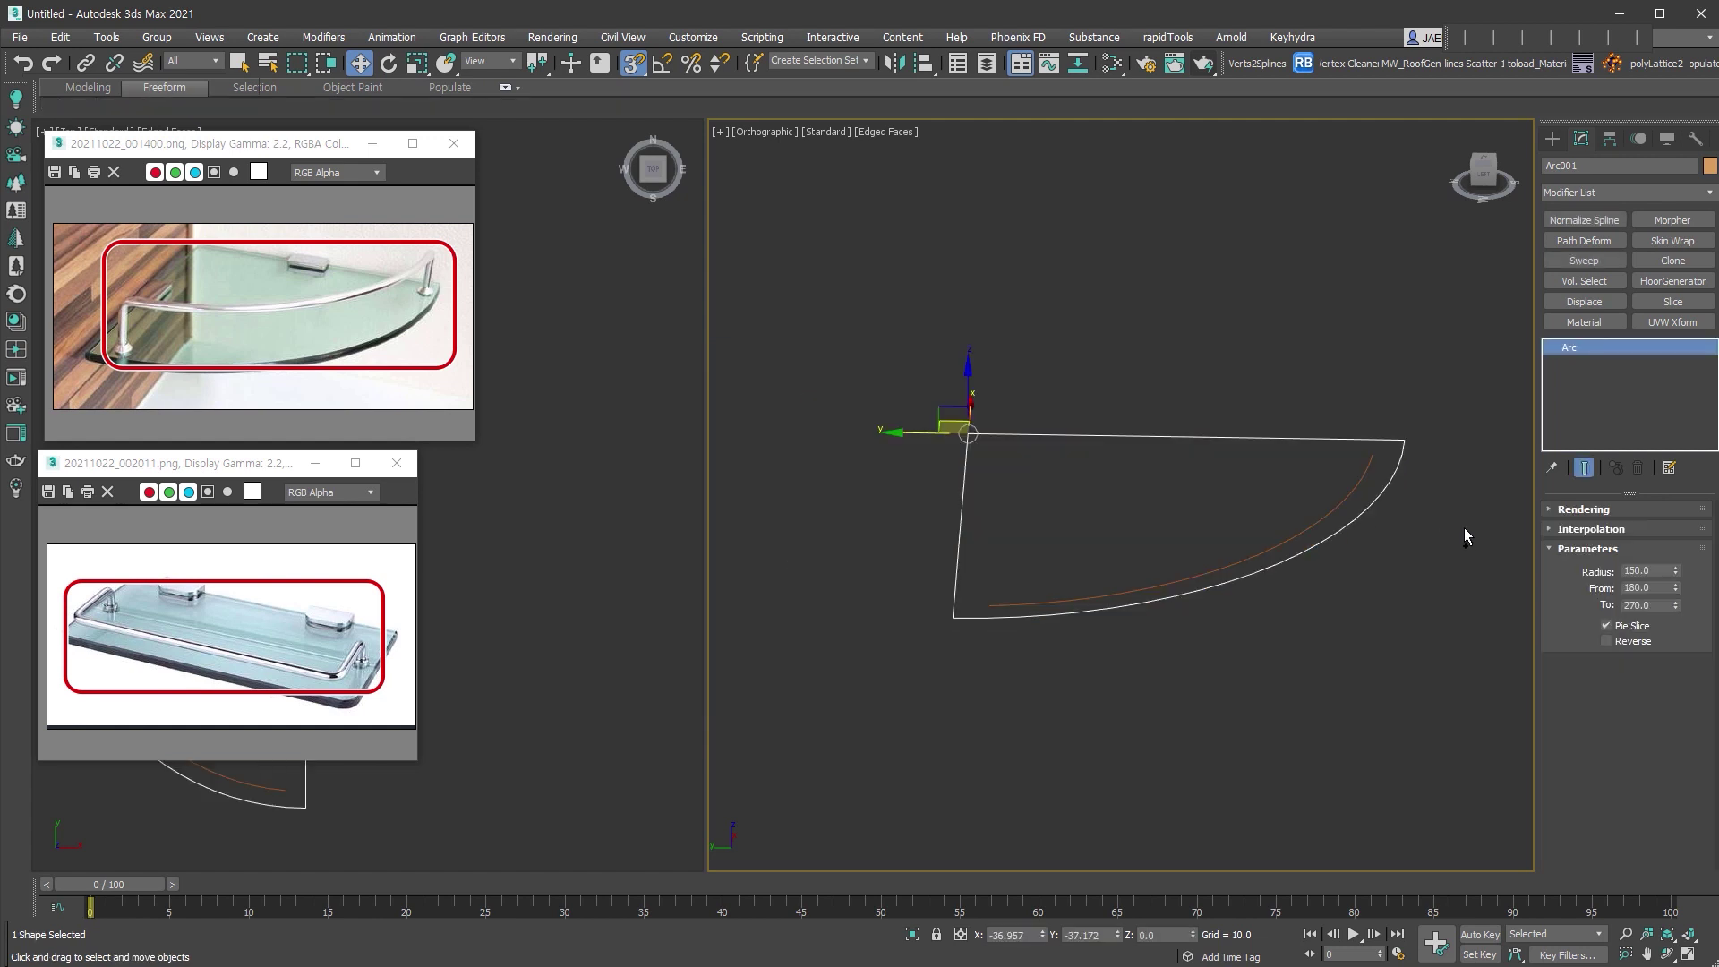
Convert the closed outer arc to an Editable Spline and raise its interpolation steps for a smoother curve.
{"action": "right_click", "coordinate": [1200, 468]}
{"action": "mouse_move", "coordinate": [1343, 679]}
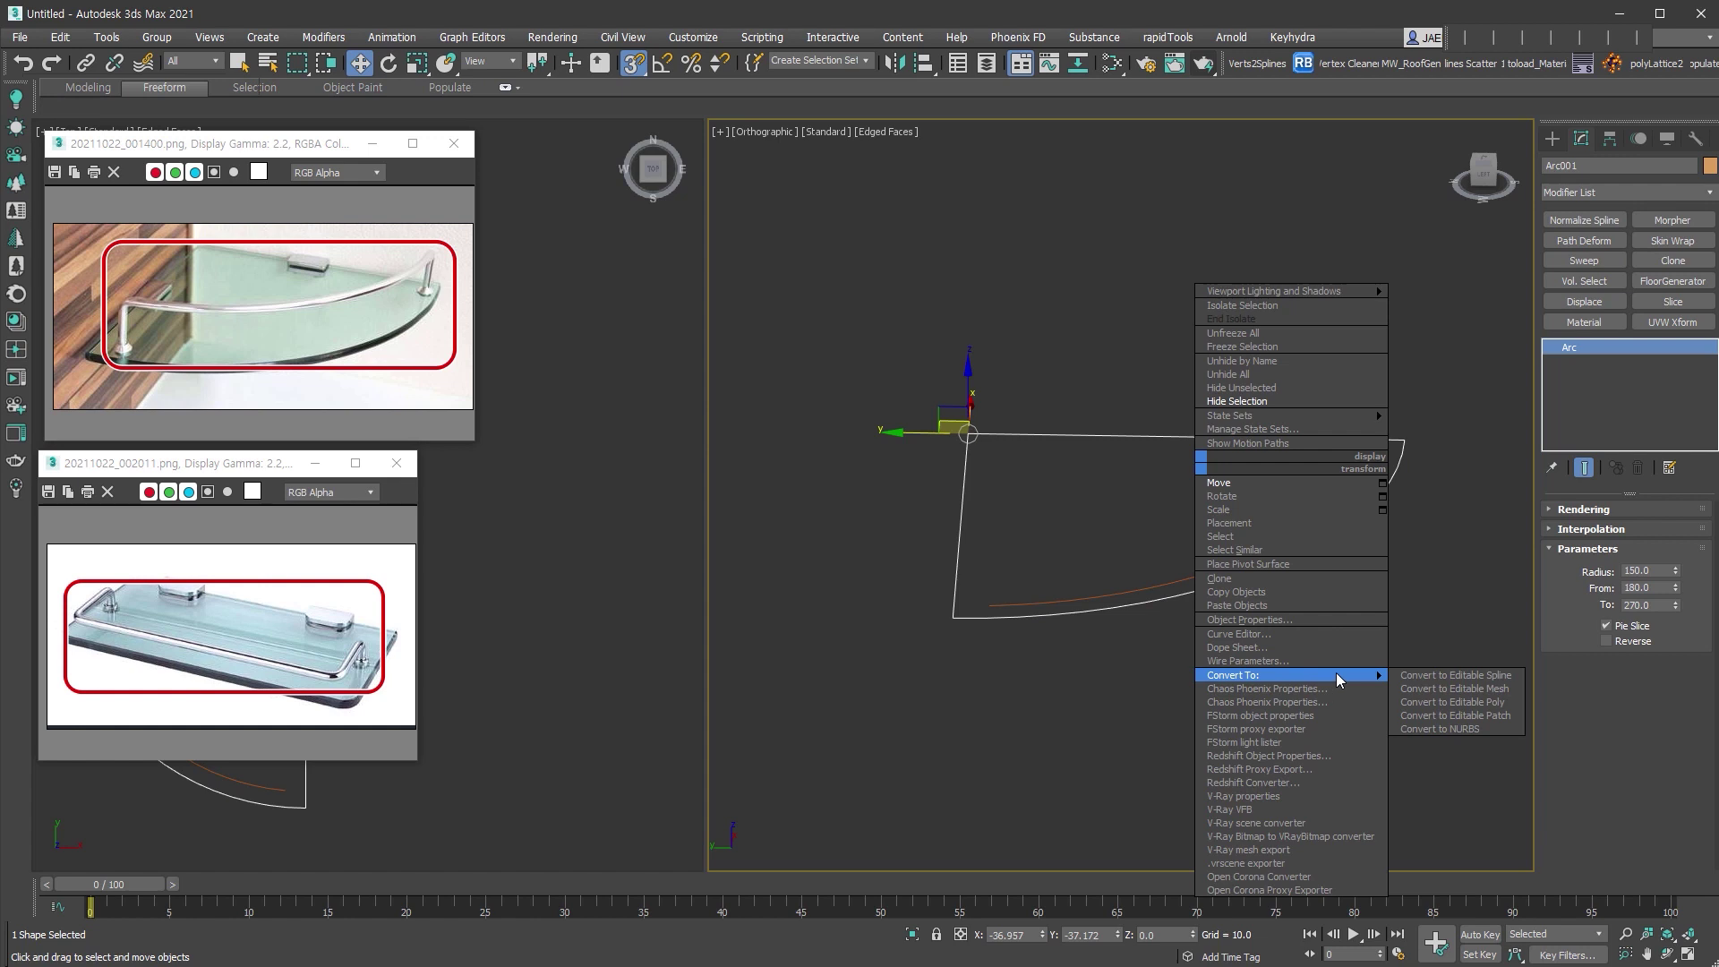
{"action": "left_click", "coordinate": [1467, 683]}
{"action": "left_click", "coordinate": [1630, 530]}
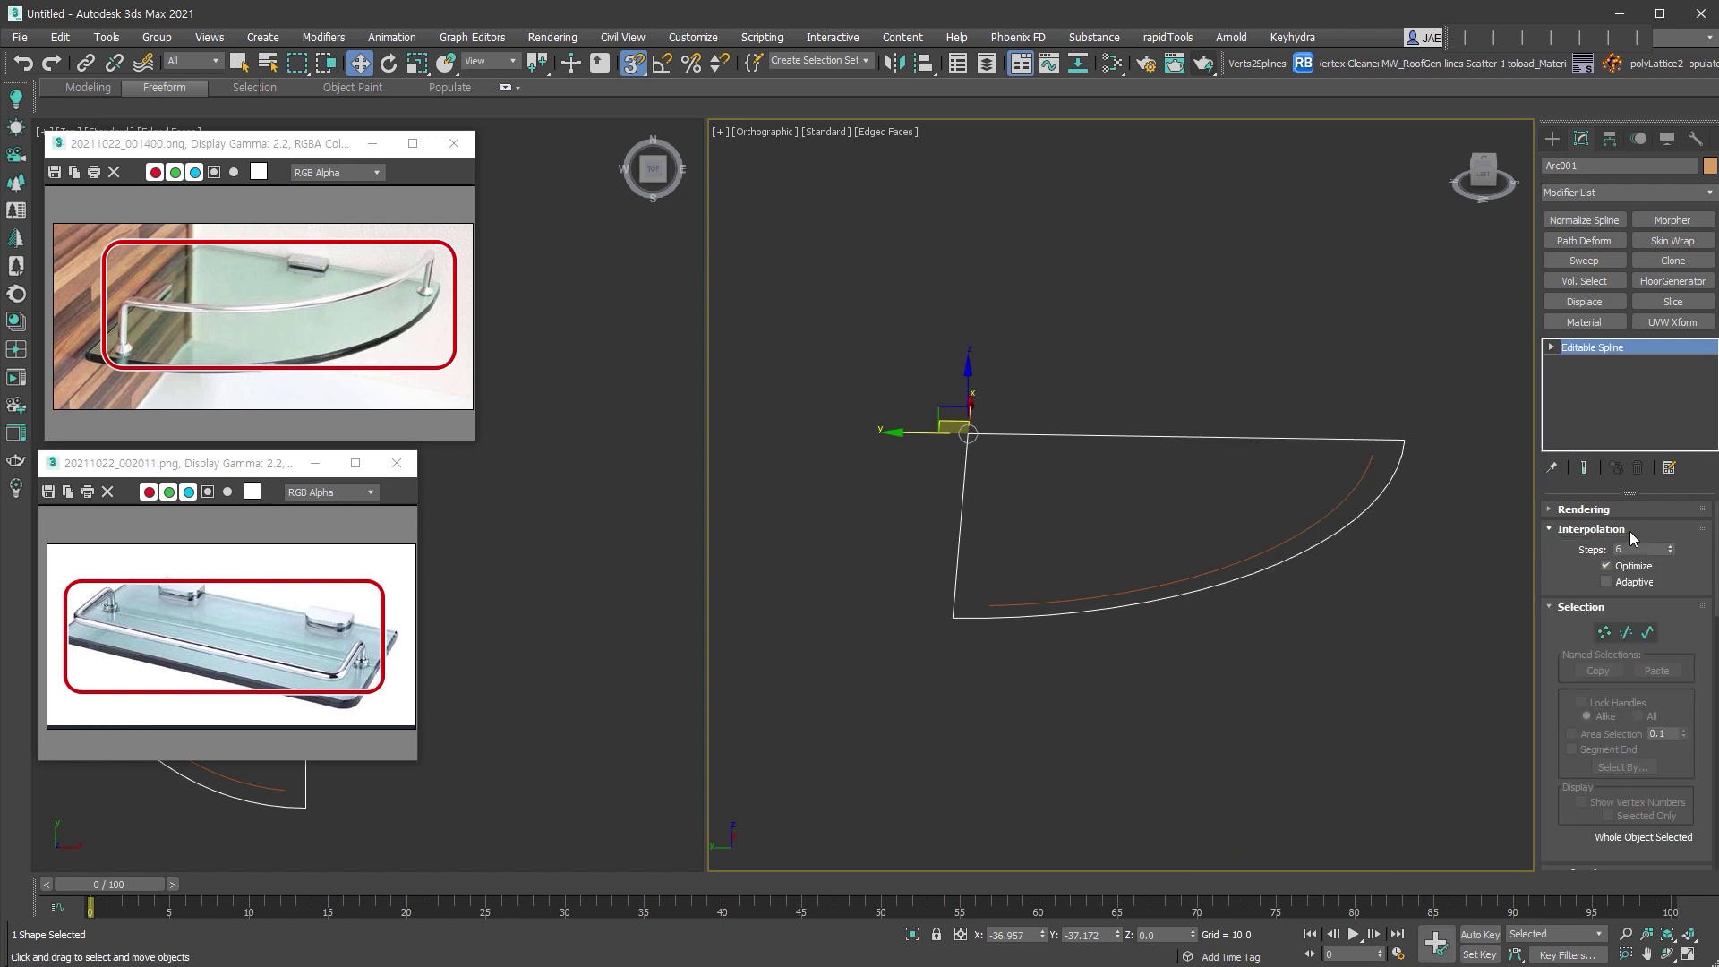
{"action": "left_click_drag", "start_coordinate": [1643, 551], "coordinate": [1602, 552]}
Convert the smoothed shelf outline to an Editable Poly and show its vertices at Vertex level.
{"action": "middle_click", "coordinate": [1326, 585]}
{"action": "key", "text": "alt+e"}
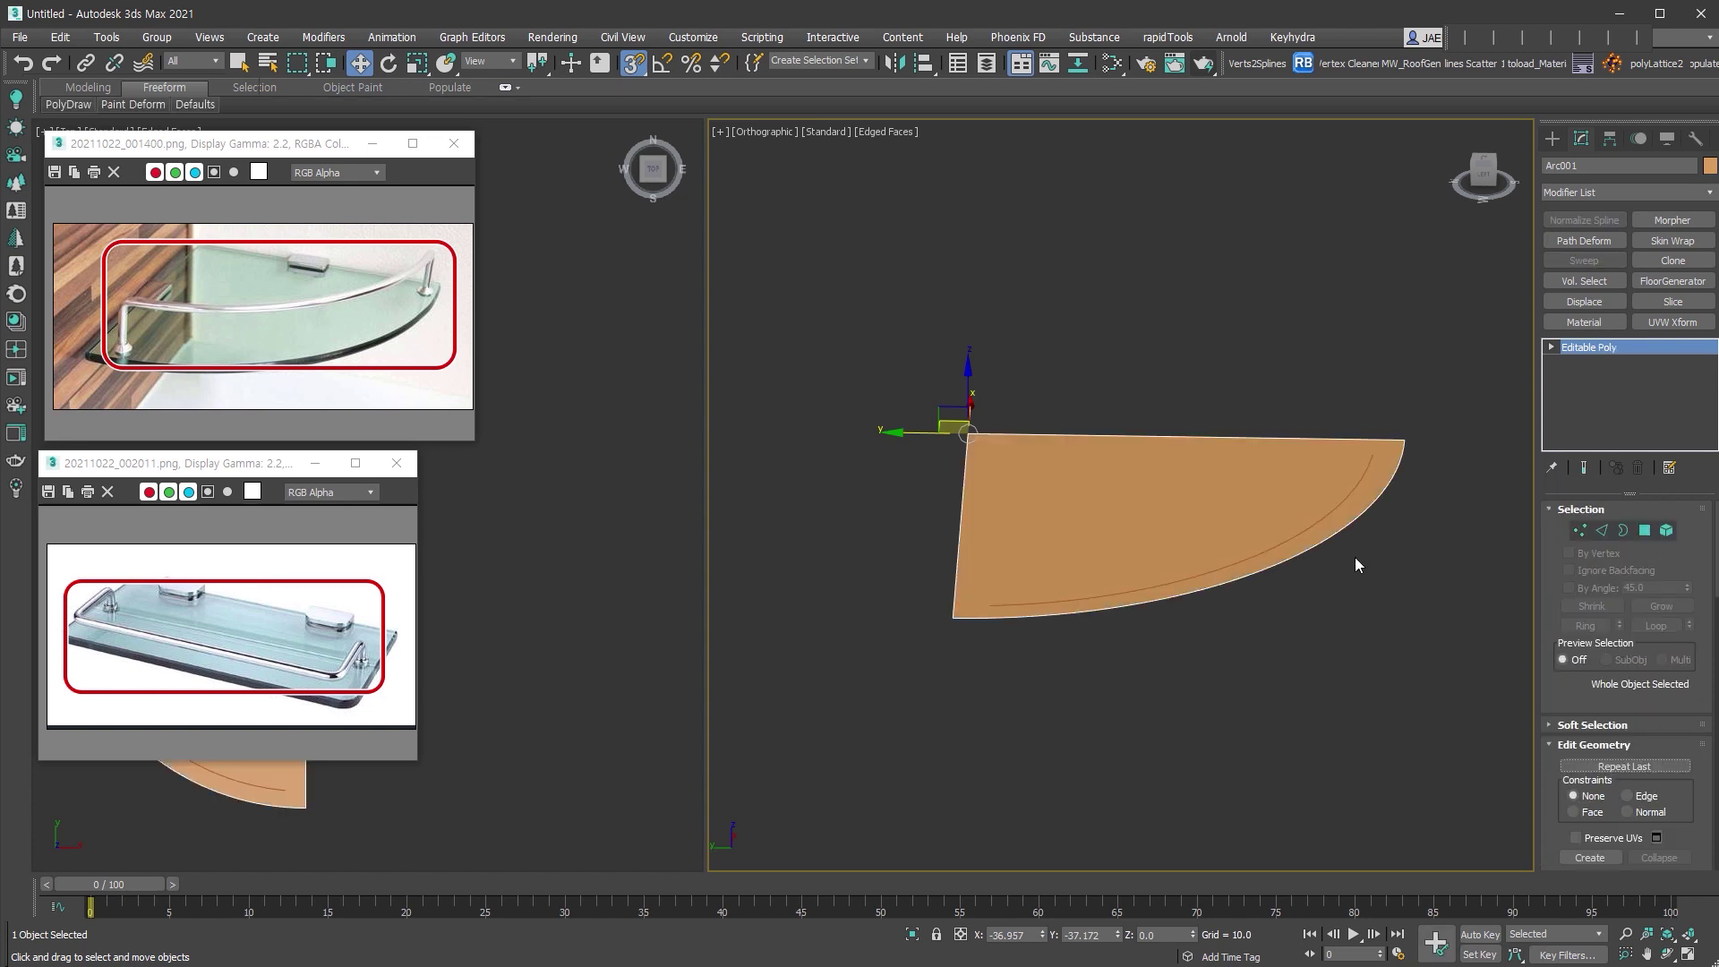
{"action": "left_click", "coordinate": [1580, 530]}
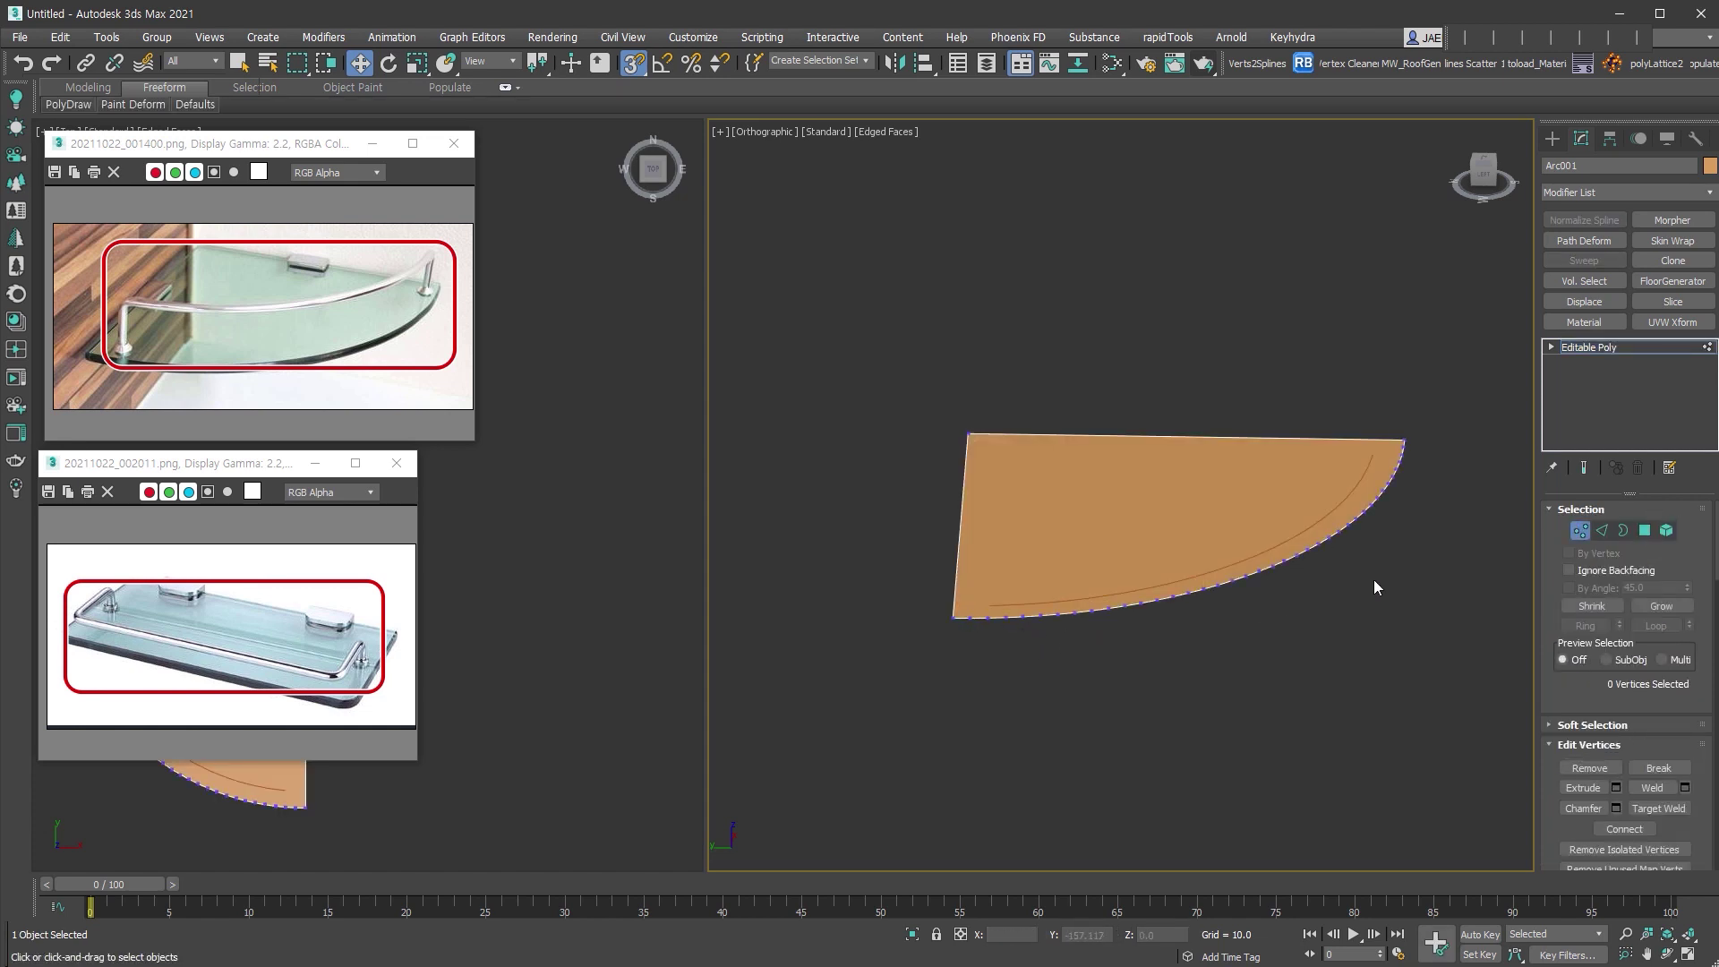
Leave Vertex level on the shelf and thicken it with a Shell modifier using an Inner Amount of 5.
{"action": "scroll", "coordinate": [1367, 511], "scroll_direction": "up", "scroll_amount": 3}
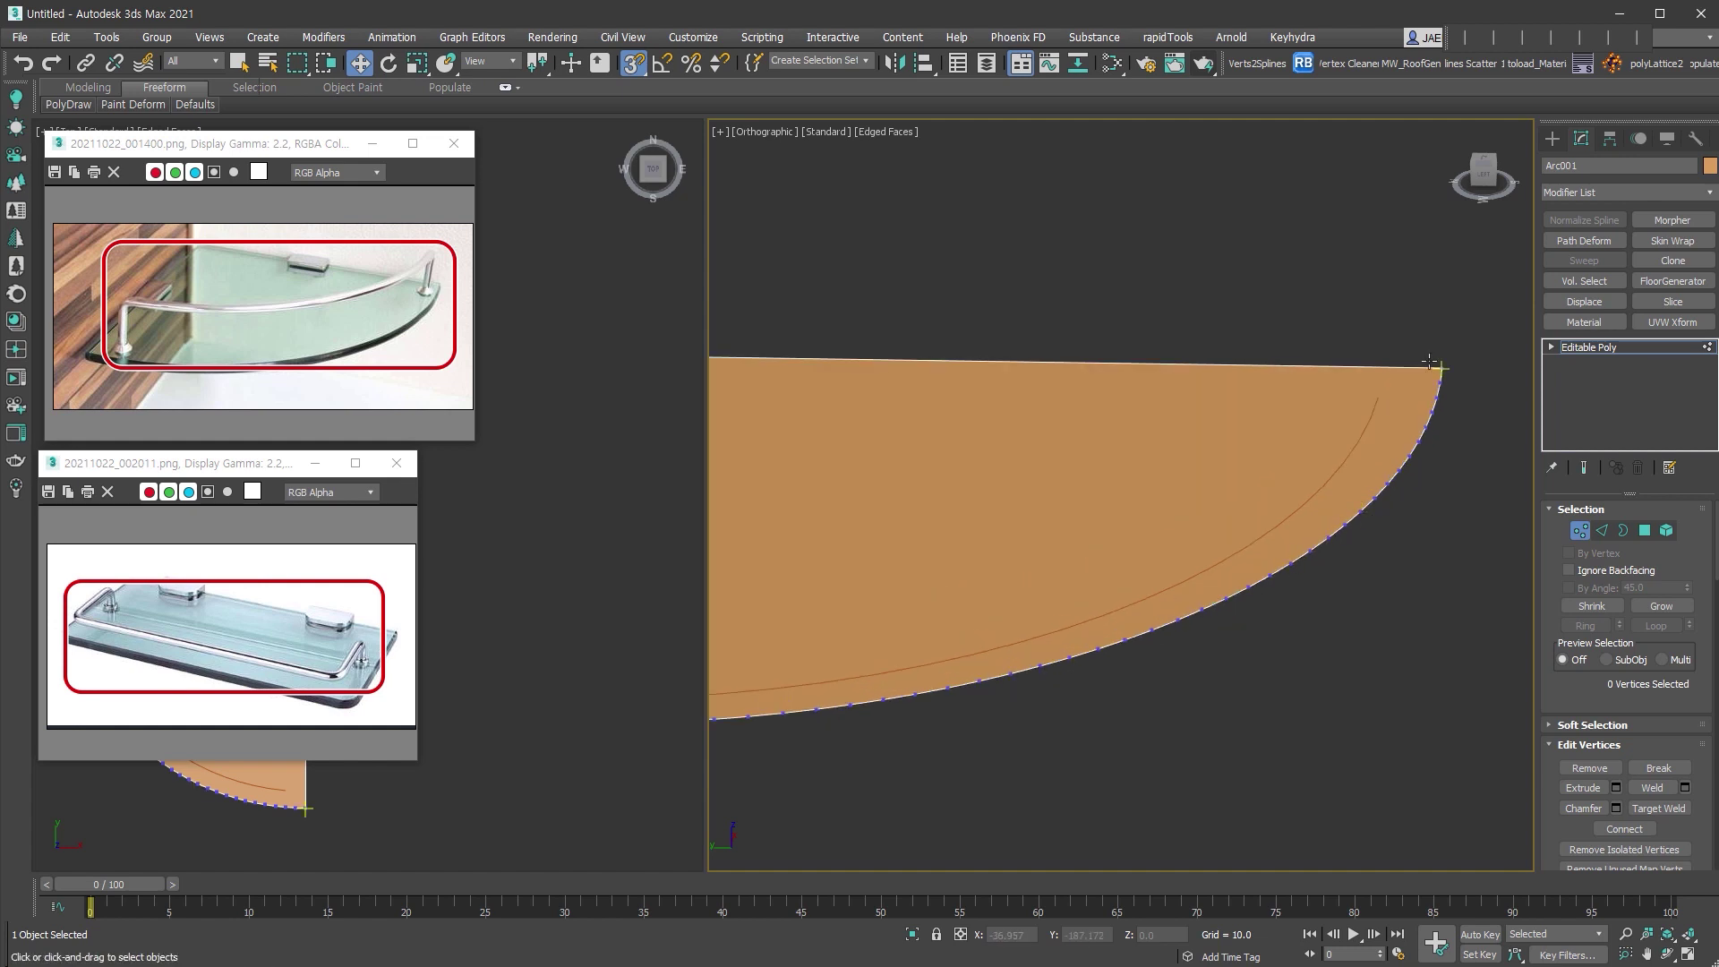
{"action": "left_click", "coordinate": [1580, 534]}
{"action": "mouse_move", "coordinate": [1261, 611]}
{"action": "middle_mouse_down"}
{"action": "mouse_move", "coordinate": [1320, 605]}
{"action": "mouse_move", "coordinate": [1329, 555]}
{"action": "middle_mouse_up"}
{"action": "scroll", "coordinate": [1314, 603], "scroll_direction": "down", "scroll_amount": 3}
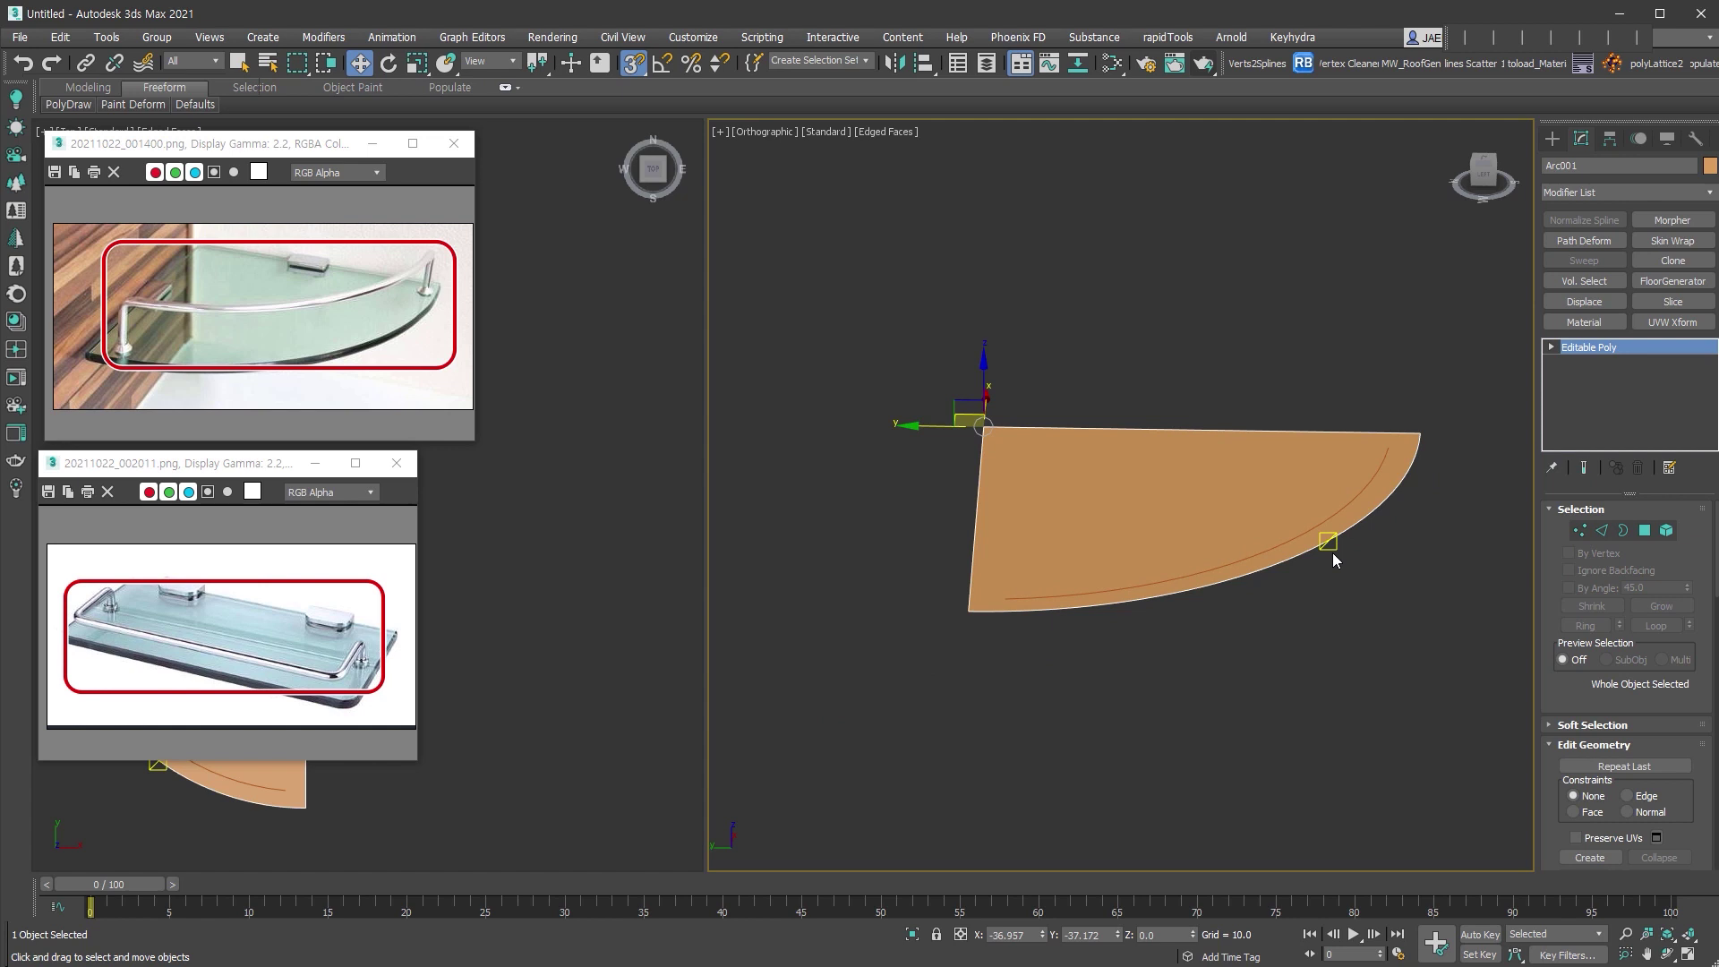
{"action": "key", "text": "shift+s"}
{"action": "right_click", "coordinate": [1685, 554]}
{"action": "mouse_move", "coordinate": [1687, 539]}
{"action": "left_mouse_down"}
{"action": "mouse_move", "coordinate": [1684, 575]}
{"action": "mouse_move", "coordinate": [1693, 527]}
{"action": "mouse_move", "coordinate": [1702, 540]}
{"action": "left_mouse_up"}
{"action": "type", "text": "5"}
{"action": "key", "text": "Return"}
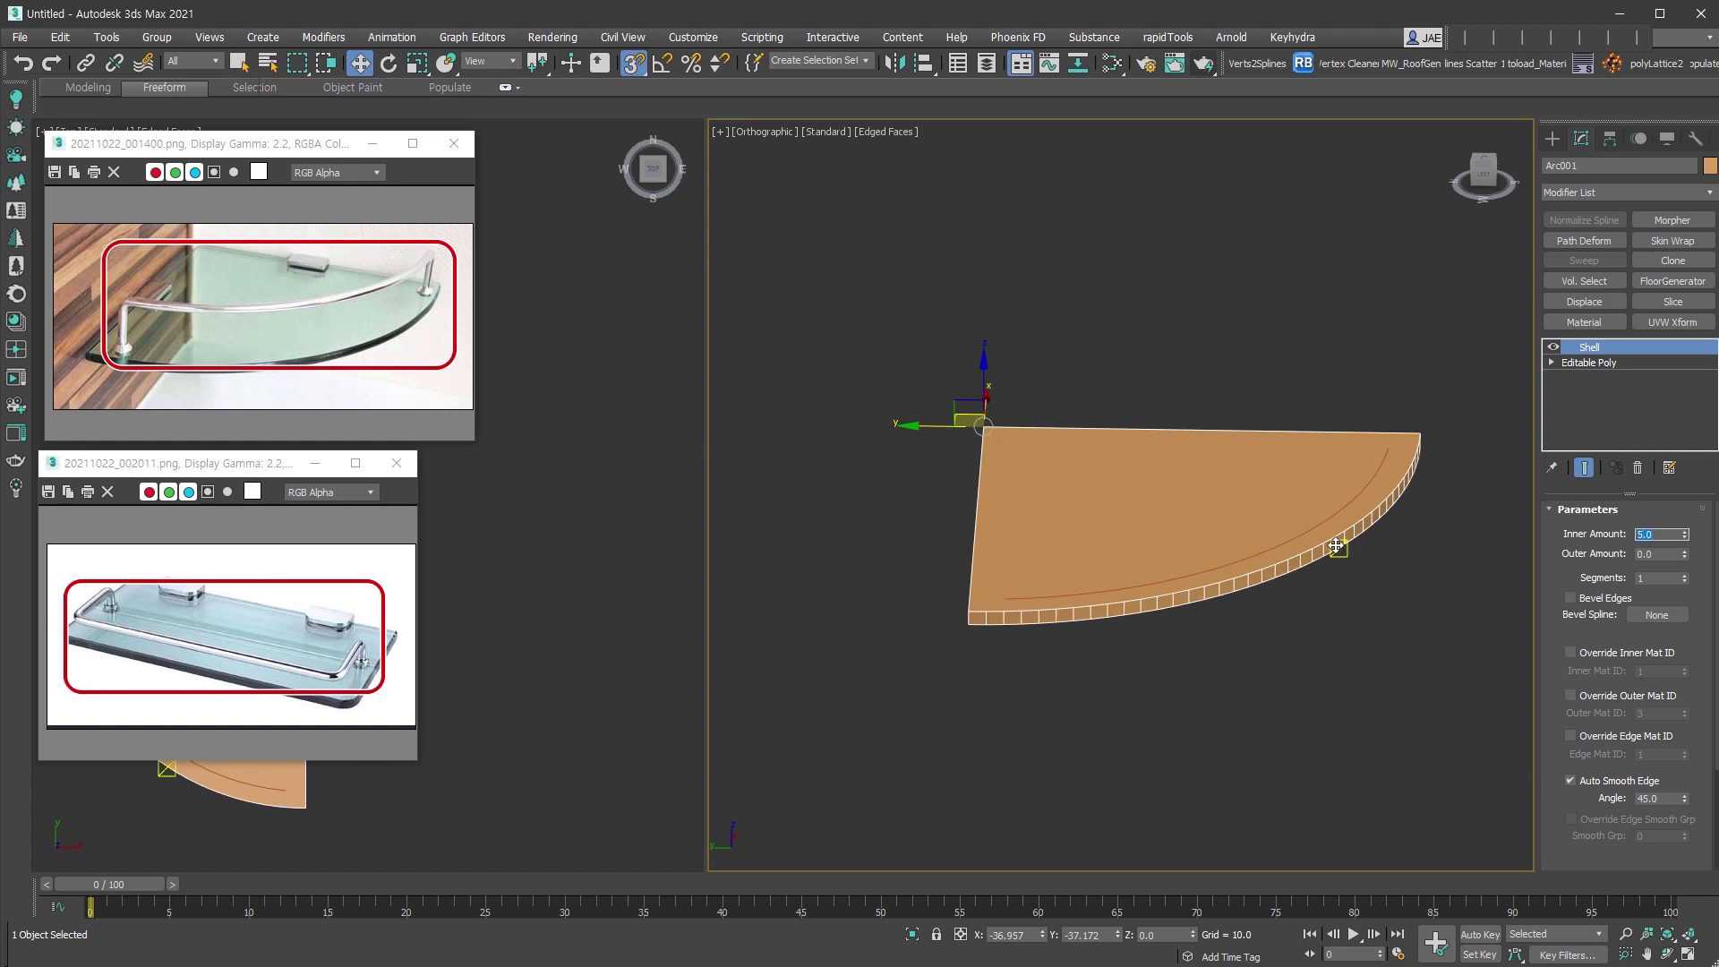
{"action": "left_click_drag", "start_coordinate": [1336, 546], "coordinate": [1298, 556]}
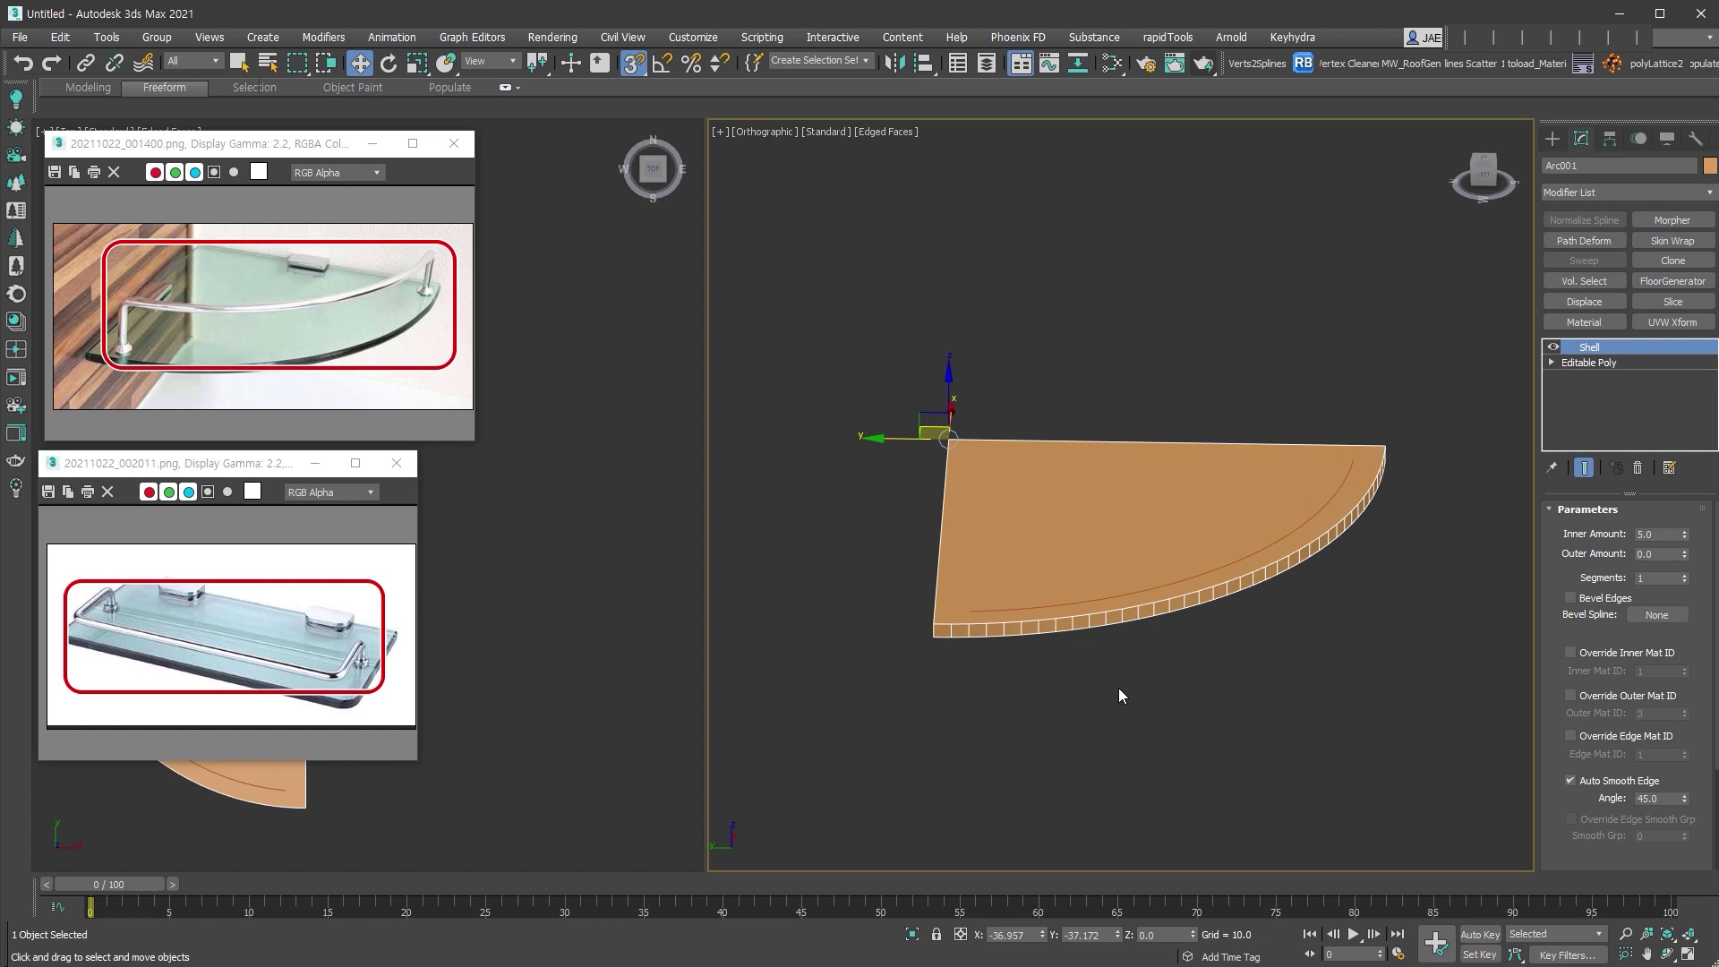
{"action": "middle_click_drag", "start_coordinate": [1329, 666], "coordinate": [1294, 715]}
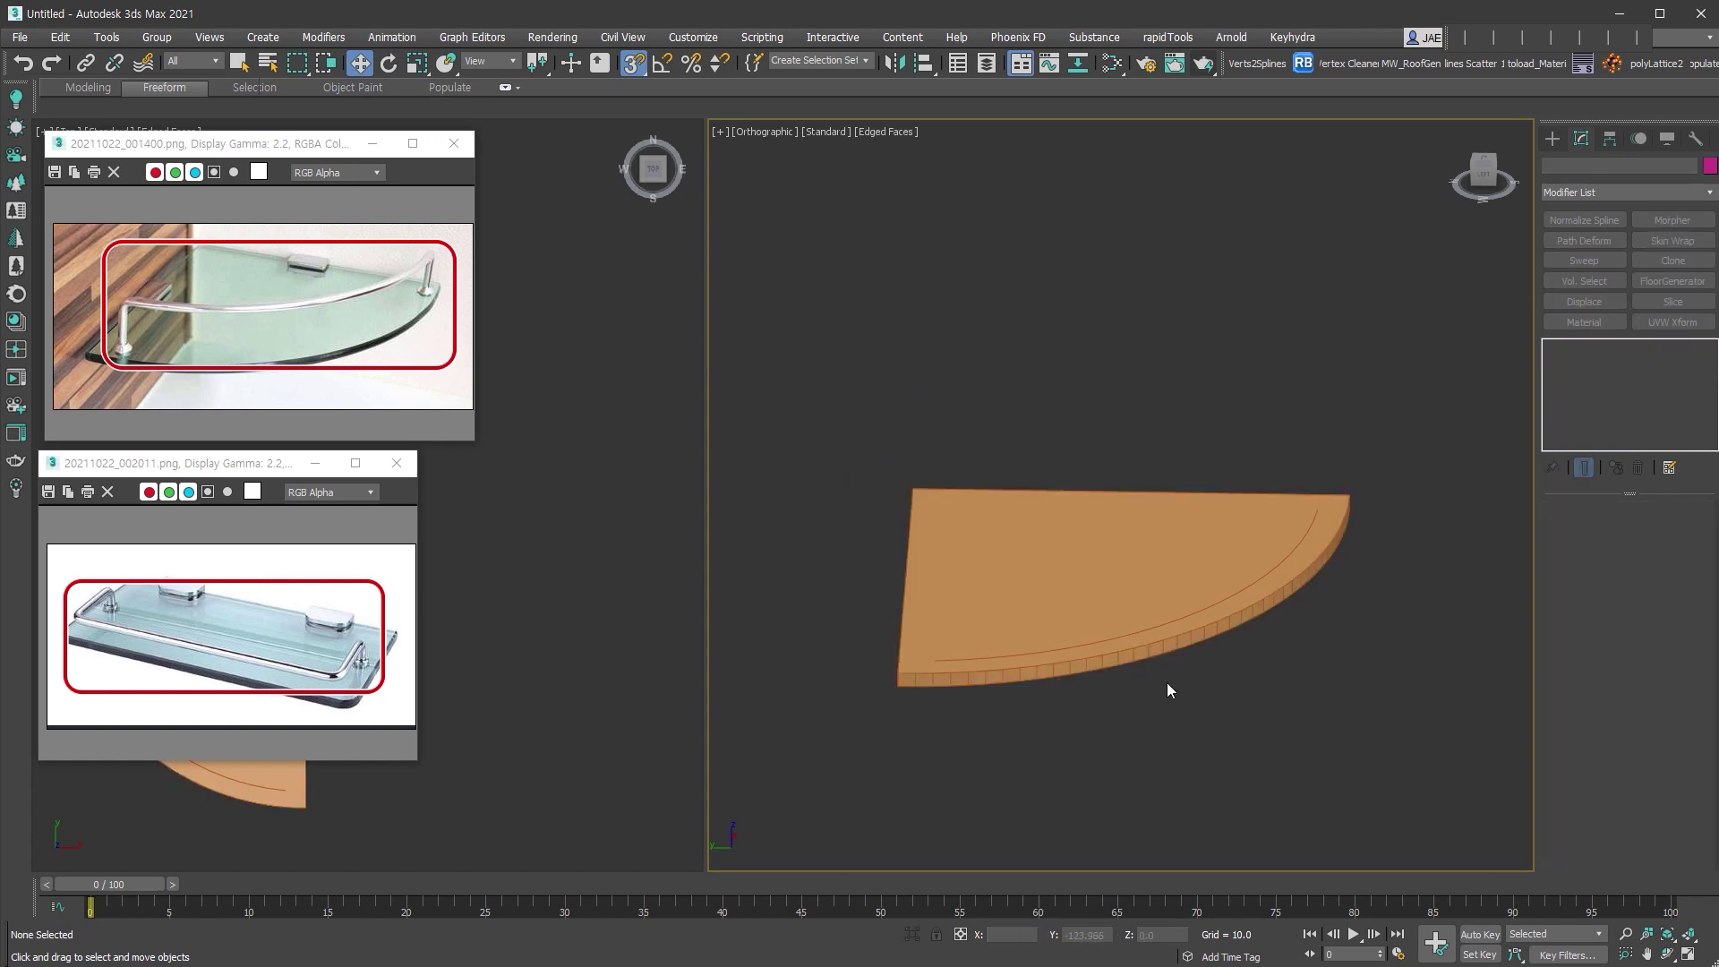
Convert the inner arc on the shelf surface to an Editable Spline.
{"action": "left_click", "coordinate": [1209, 605]}
{"action": "scroll", "coordinate": [1113, 737], "scroll_direction": "up", "scroll_amount": 2}
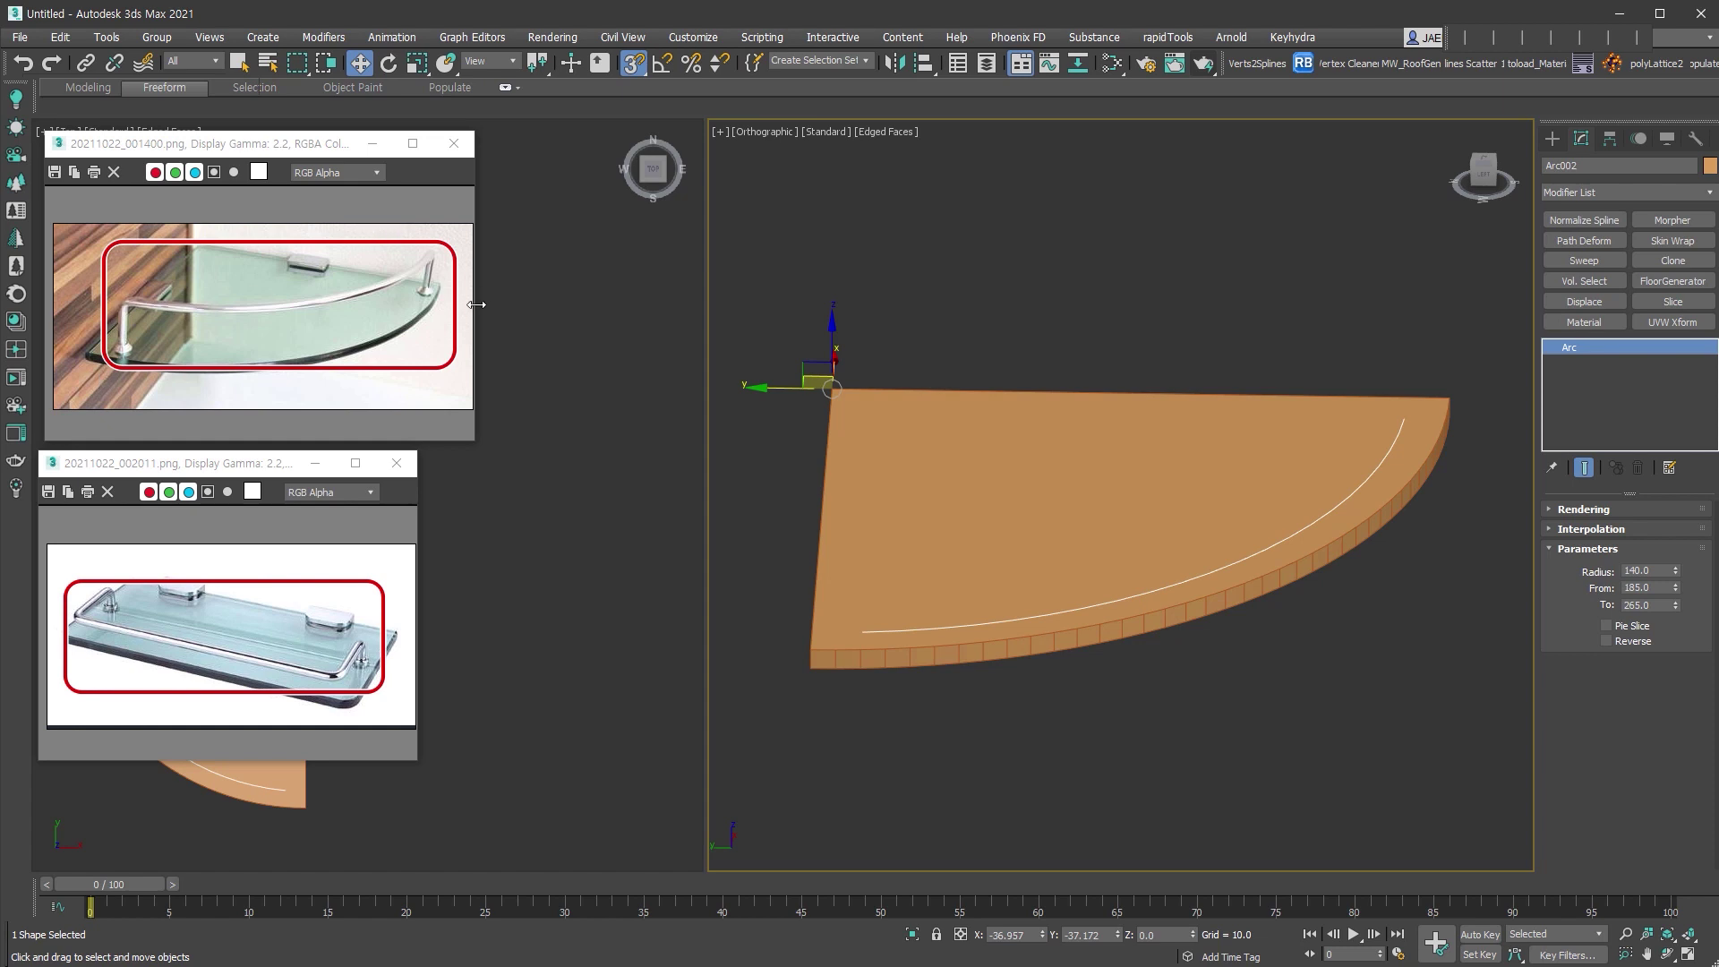
{"action": "middle_click_drag", "start_coordinate": [1138, 556], "coordinate": [1116, 513]}
{"action": "right_click", "coordinate": [1116, 513]}
{"action": "mouse_move", "coordinate": [1218, 718]}
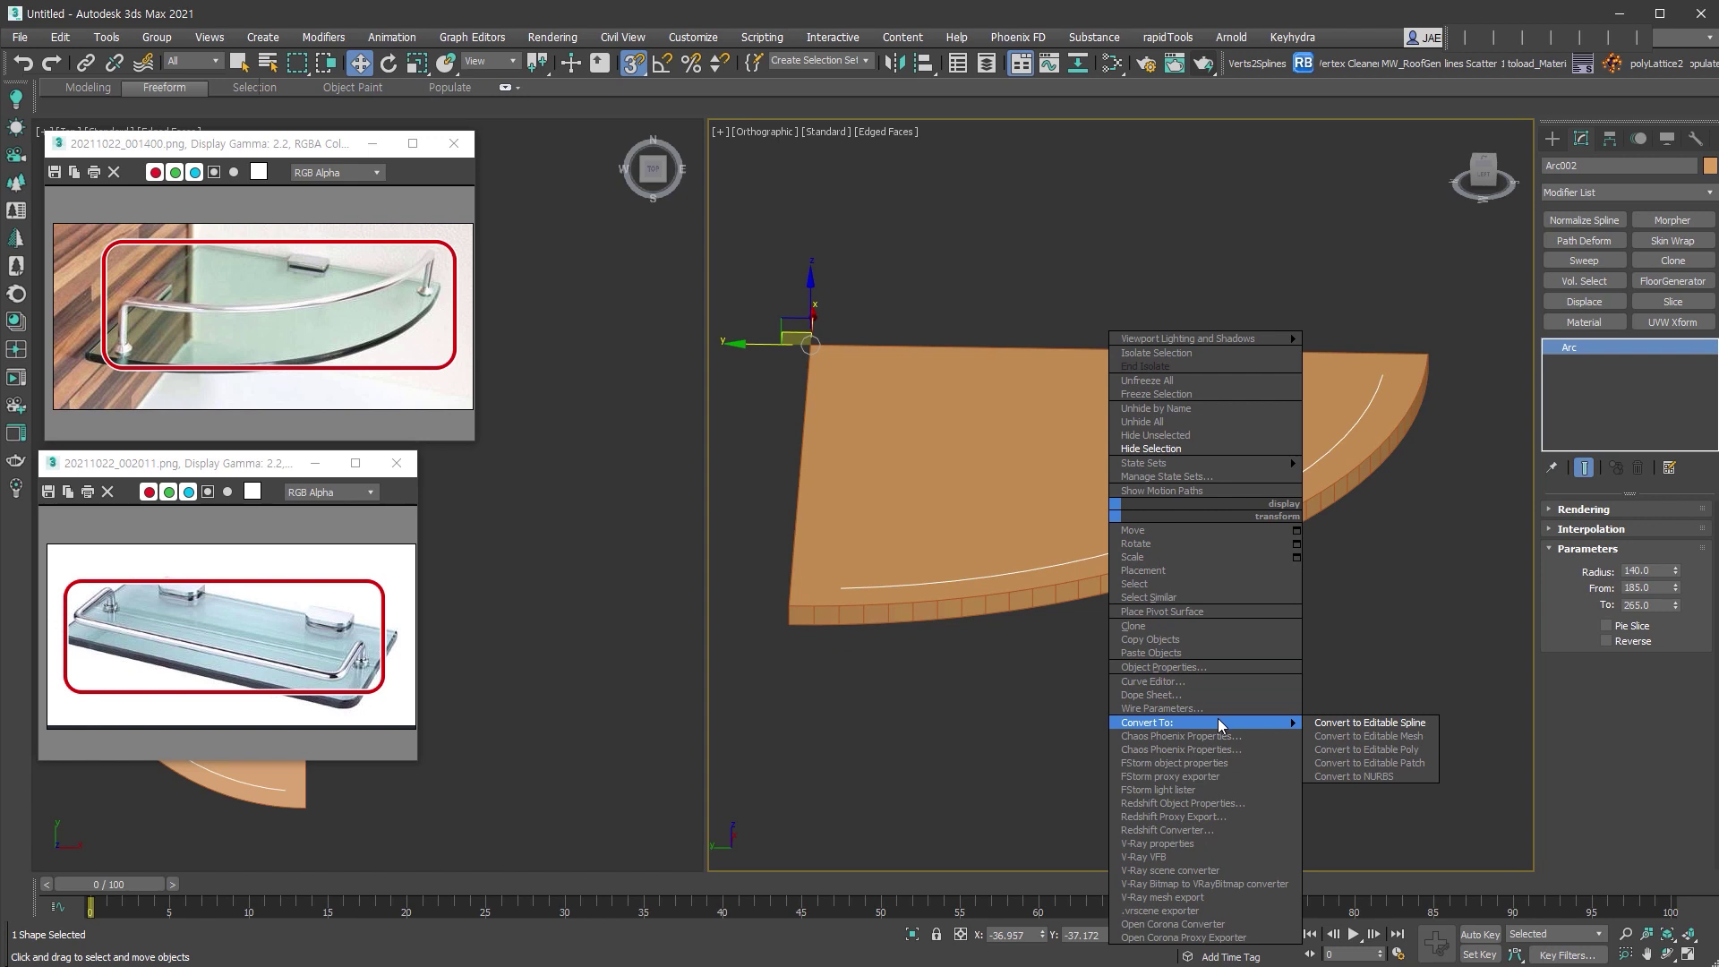
{"action": "left_click", "coordinate": [1373, 726]}
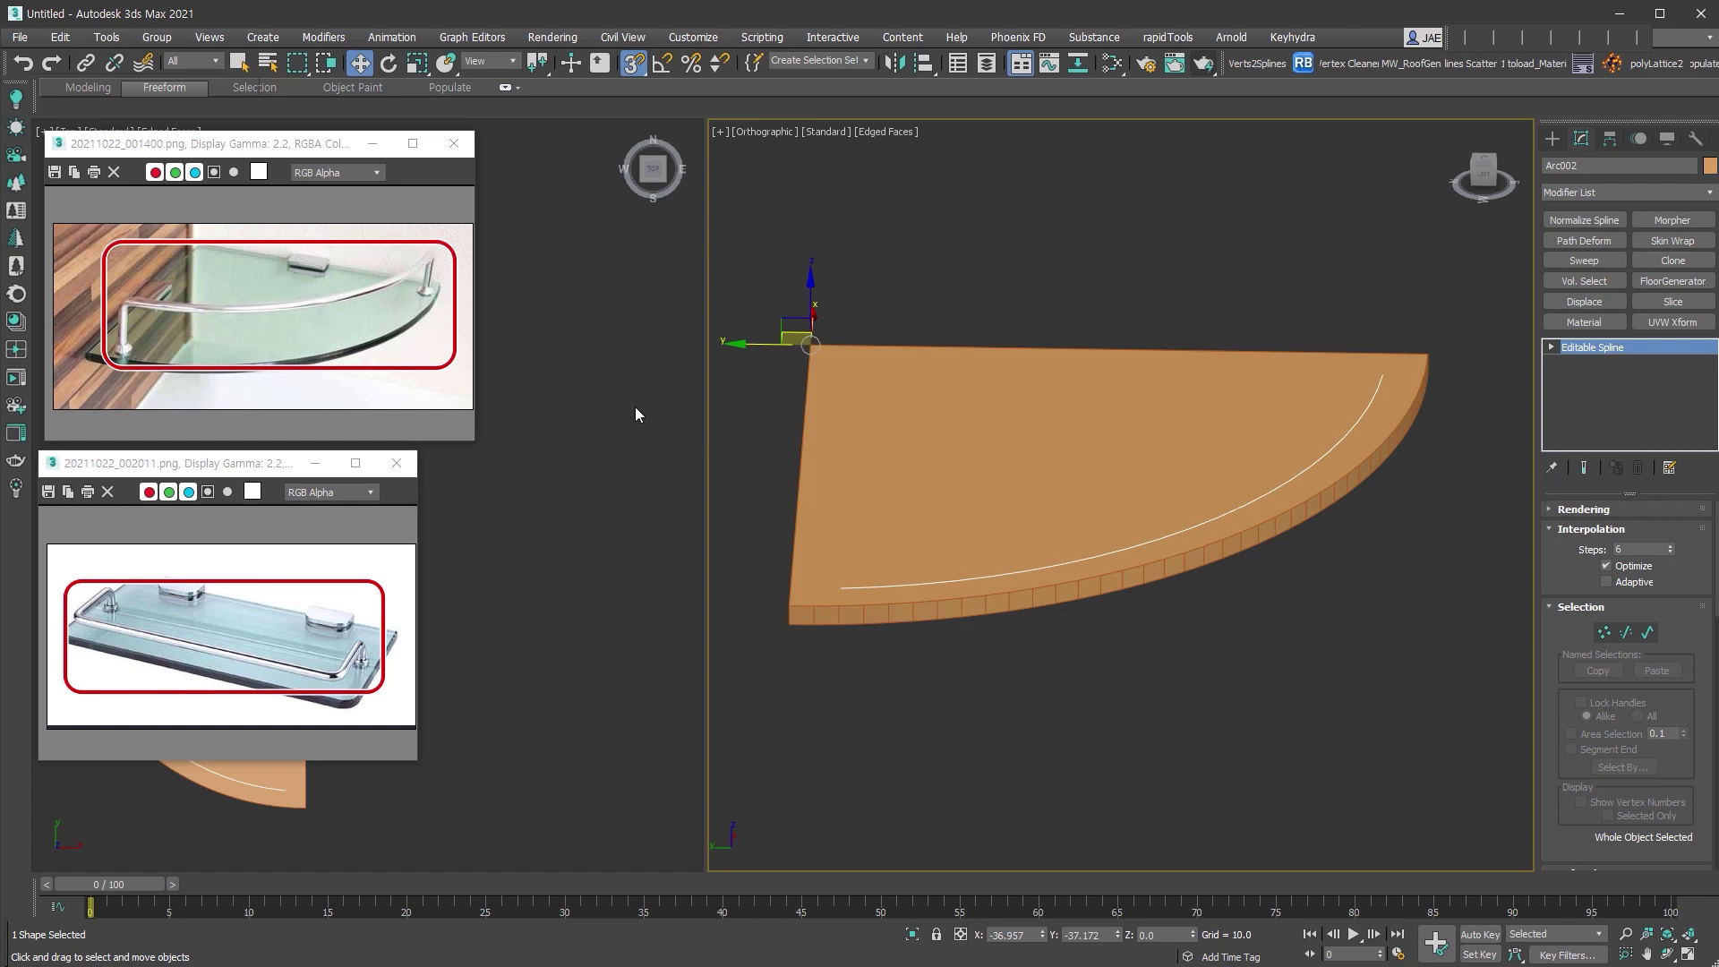
Select all segments of the inner arc at Segment level, widen the orthographic viewport and enable Connect for copied segments.
{"action": "left_click", "coordinate": [1626, 633]}
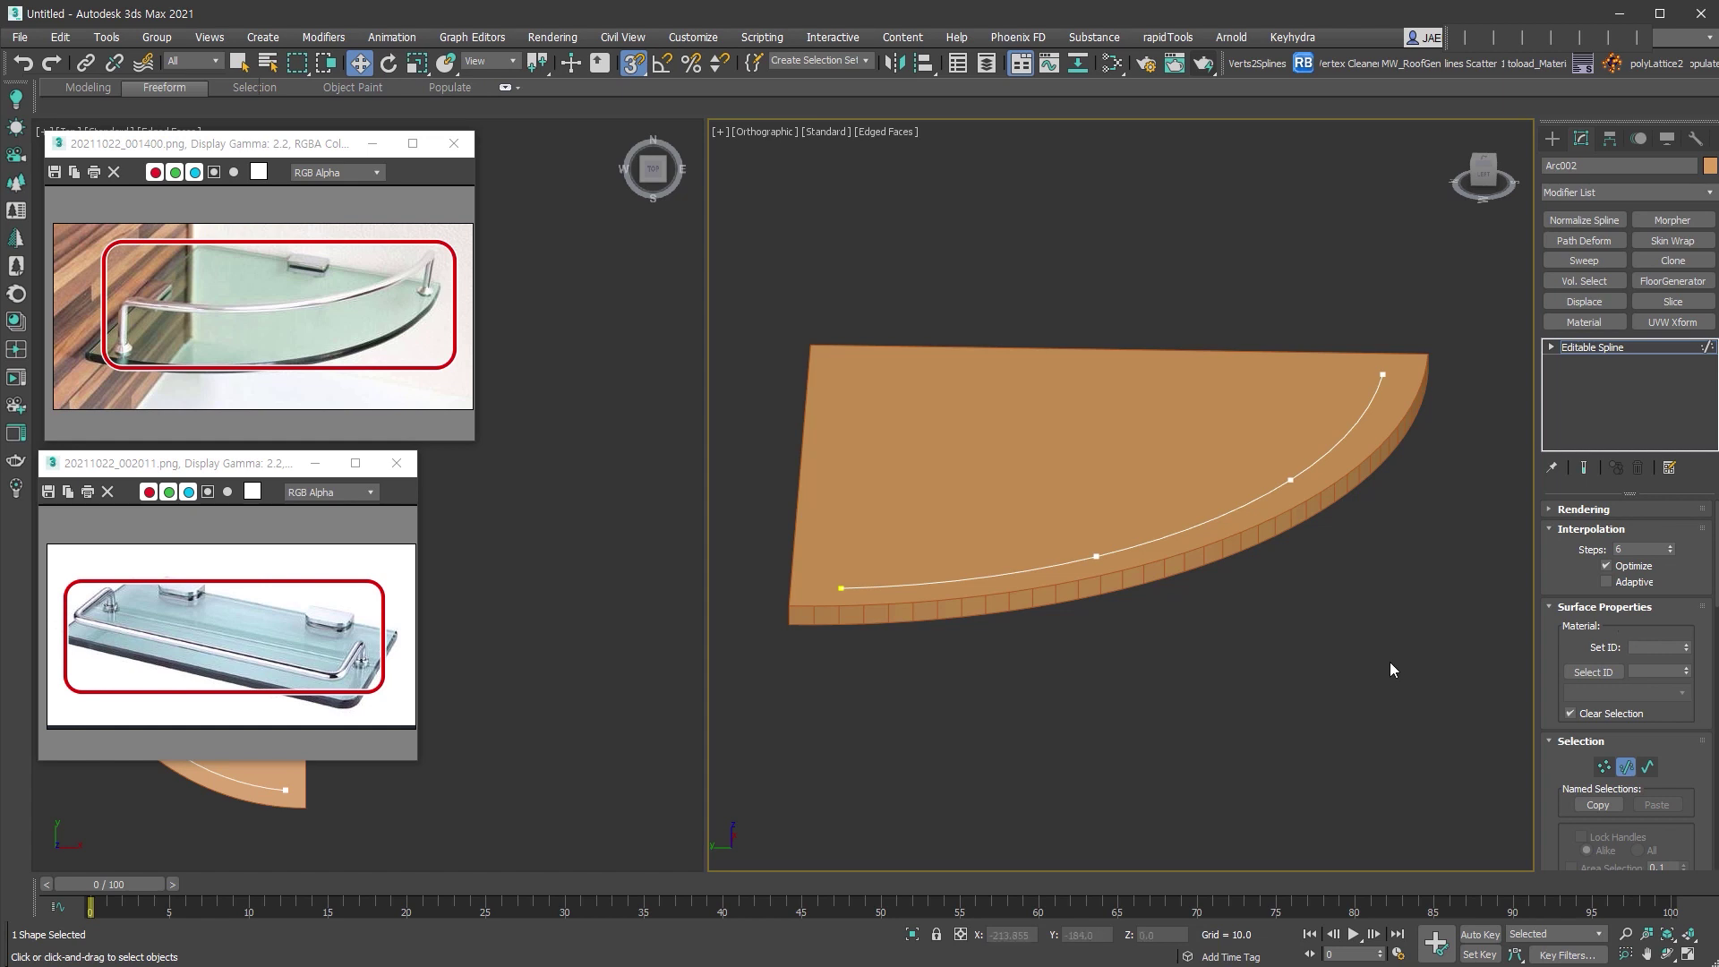
{"action": "left_click", "coordinate": [1329, 377]}
{"action": "left_click_drag", "start_coordinate": [921, 541], "coordinate": [921, 543]}
{"action": "middle_click_drag", "start_coordinate": [1075, 770], "coordinate": [733, 694], "text": "alt"}
{"action": "left_click_drag", "start_coordinate": [669, 696], "coordinate": [488, 696]}
{"action": "left_click_drag", "start_coordinate": [1612, 759], "coordinate": [1612, 419]}
{"action": "scroll", "coordinate": [1646, 697], "scroll_direction": "down", "scroll_amount": 5}
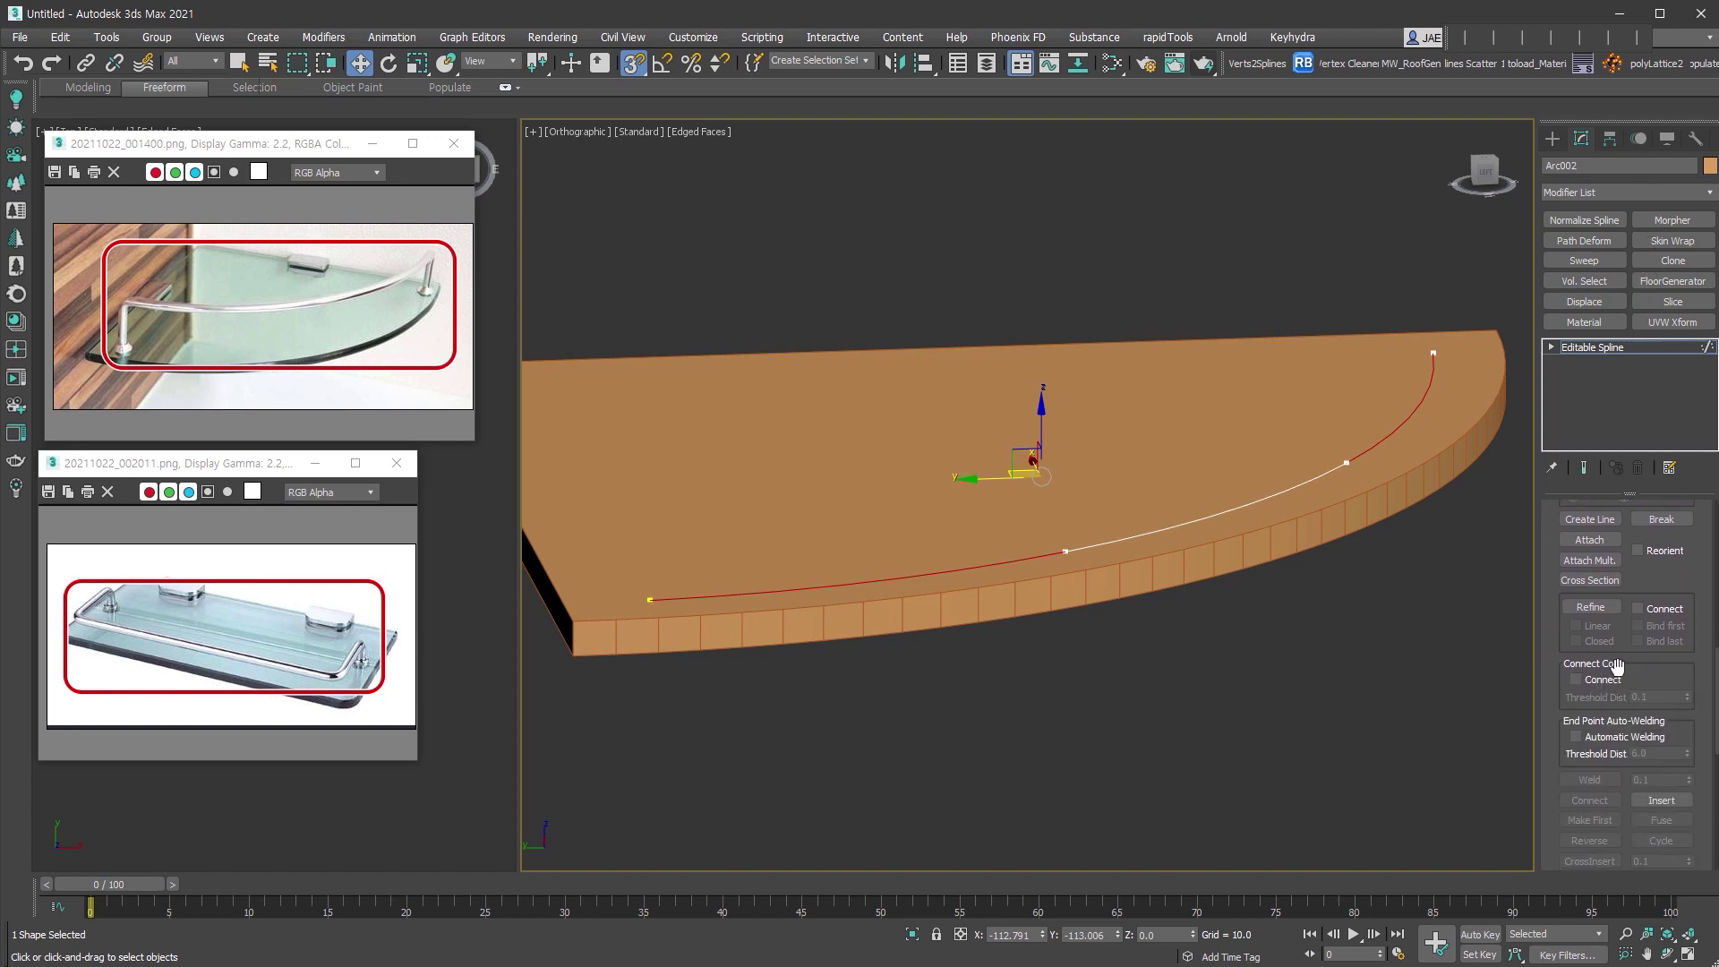
{"action": "left_click", "coordinate": [1607, 681]}
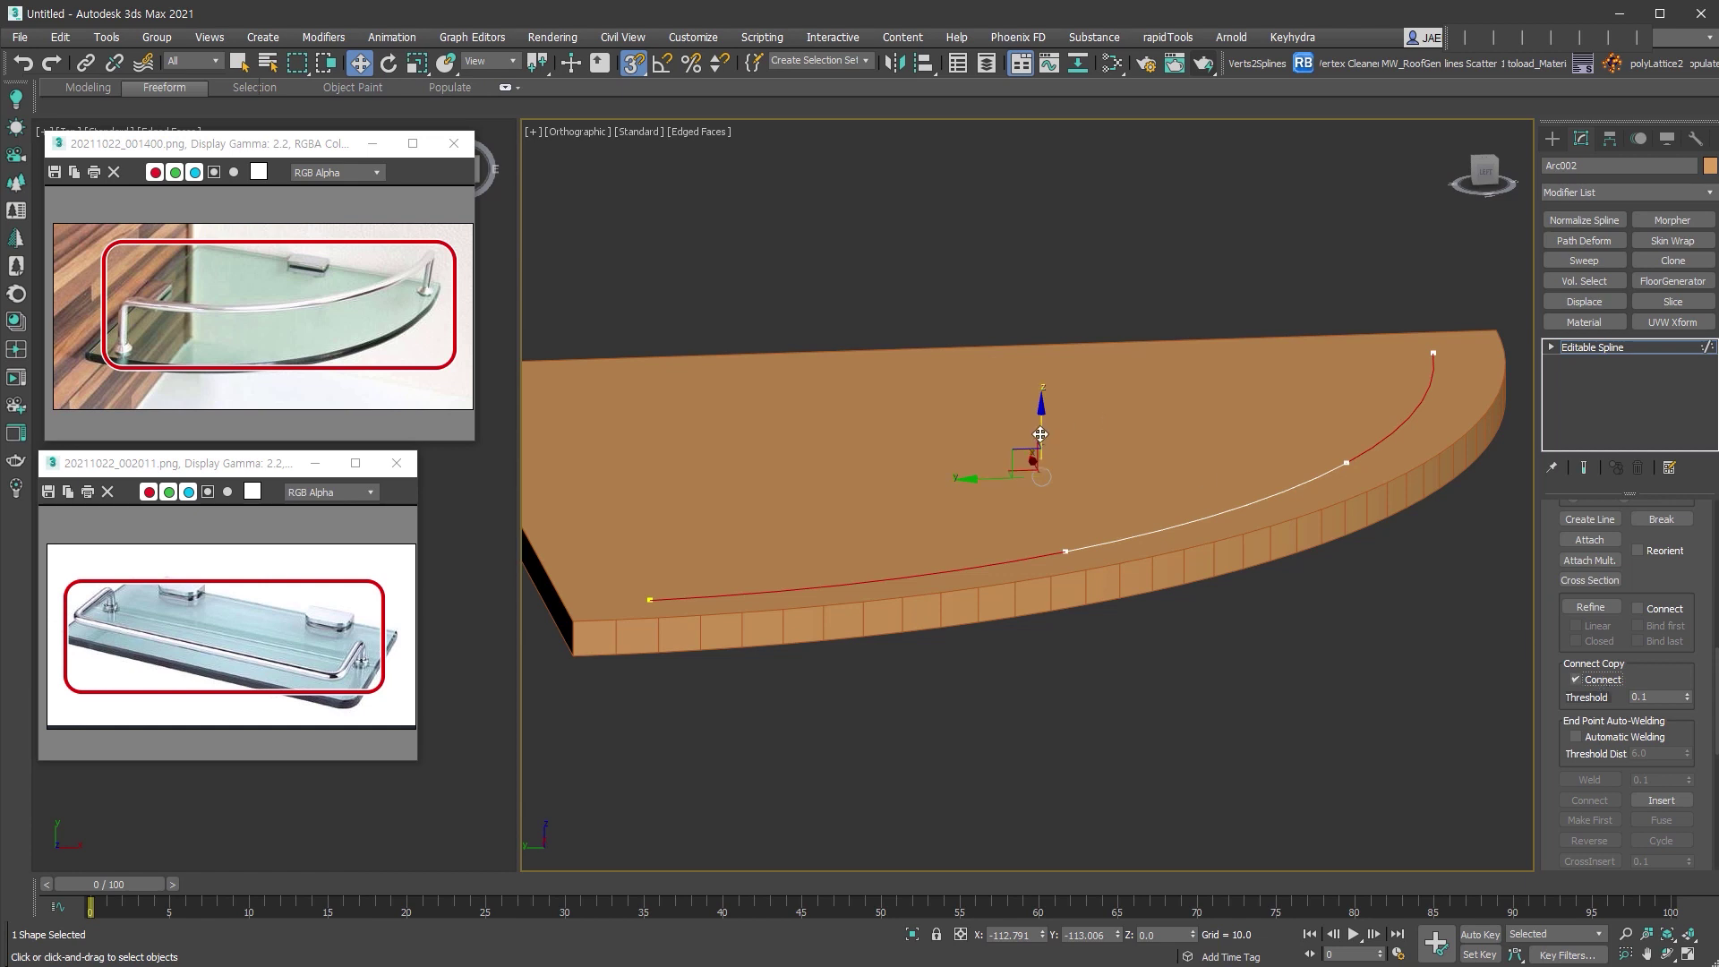
Copy the selected arc segments straight up about 12.5 units with connecting uprights, keeping snapping off.
{"action": "left_click_drag", "start_coordinate": [1041, 434], "coordinate": [1042, 364], "text": "shift"}
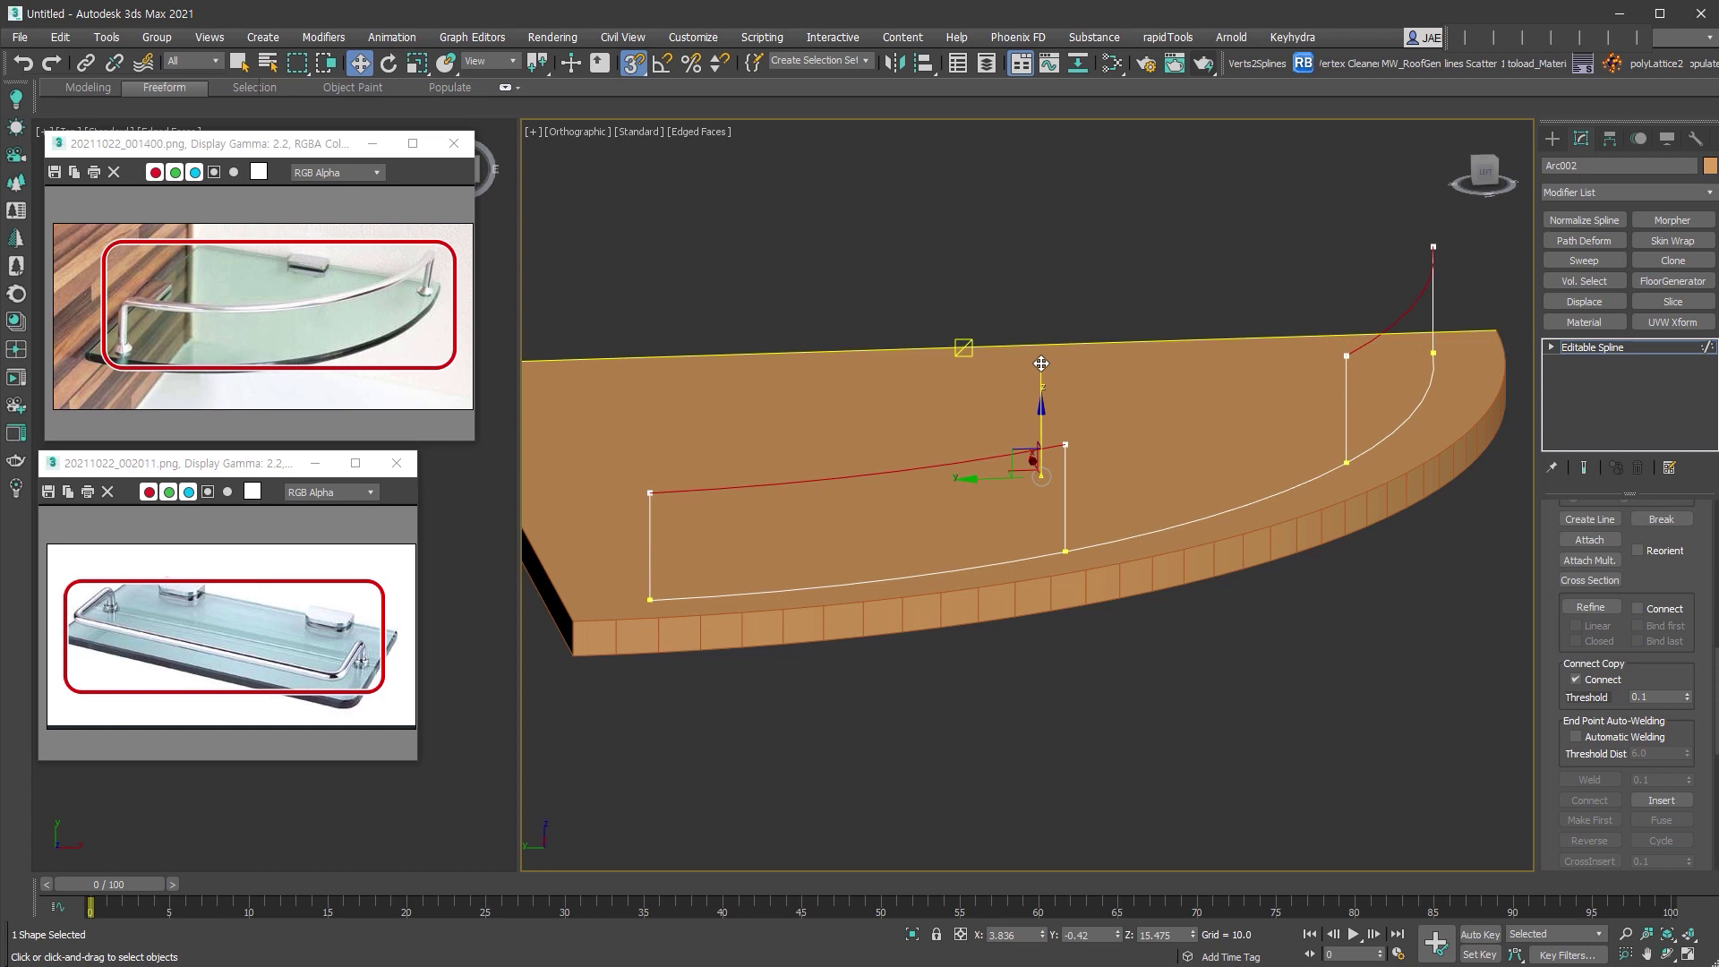
{"action": "right_click", "coordinate": [1042, 363]}
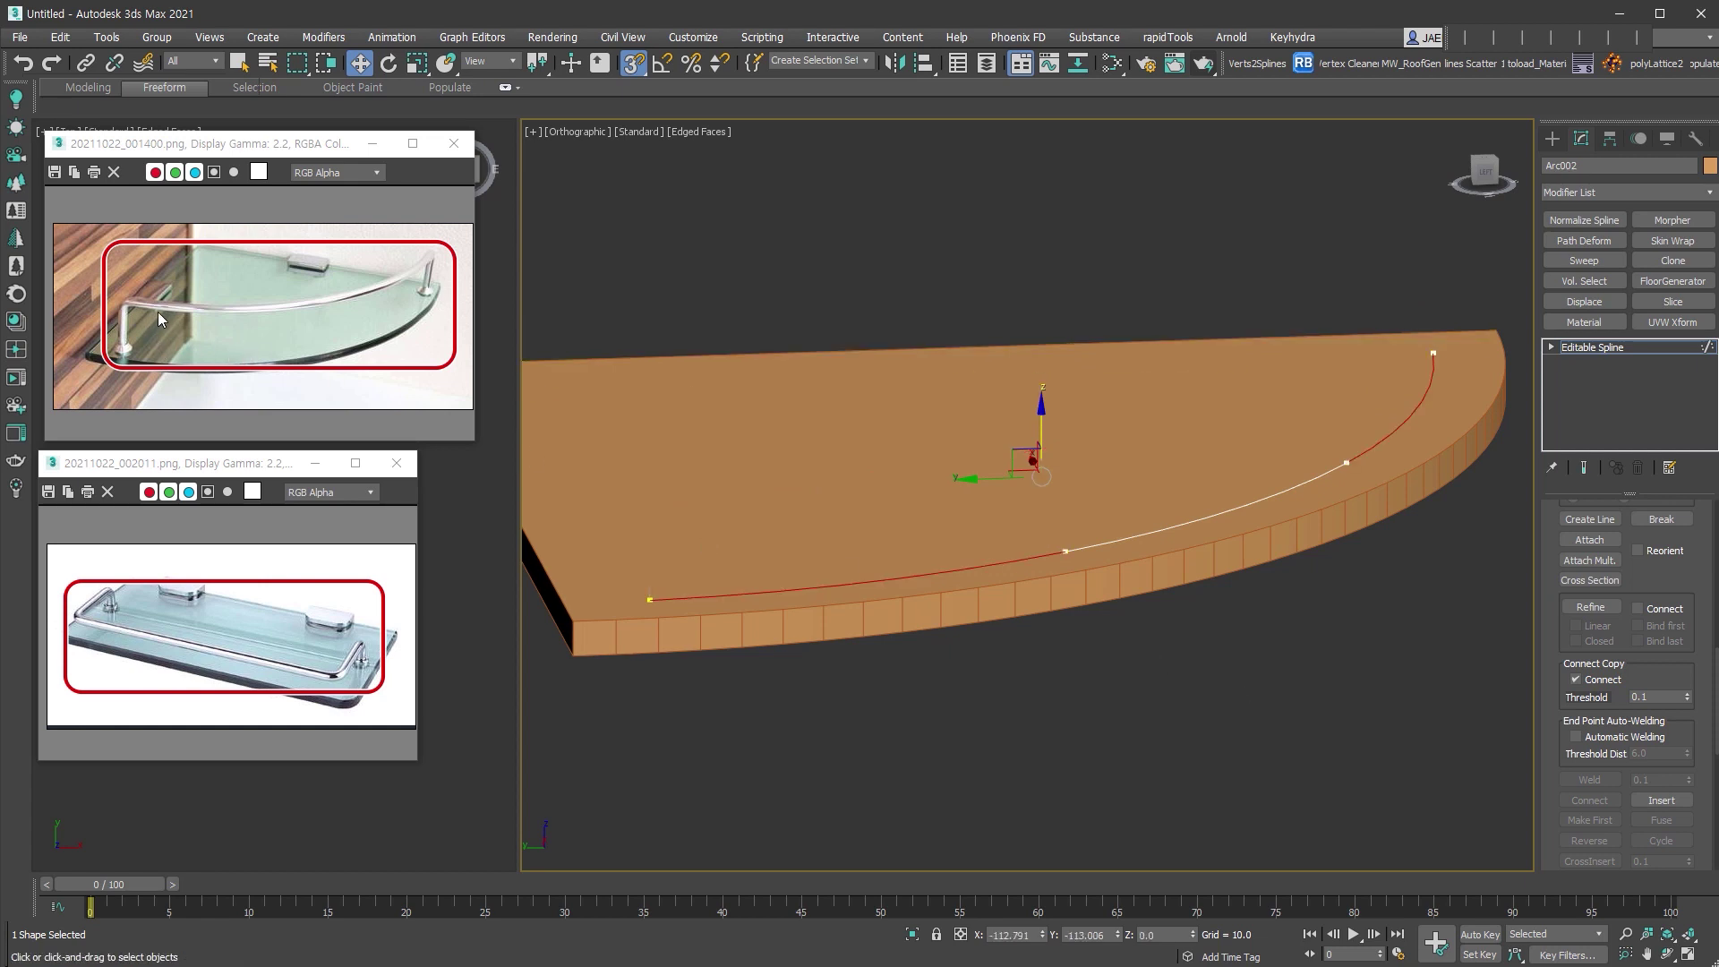
{"action": "left_click_drag", "start_coordinate": [1435, 724], "coordinate": [1041, 344]}
{"action": "key", "text": "s"}
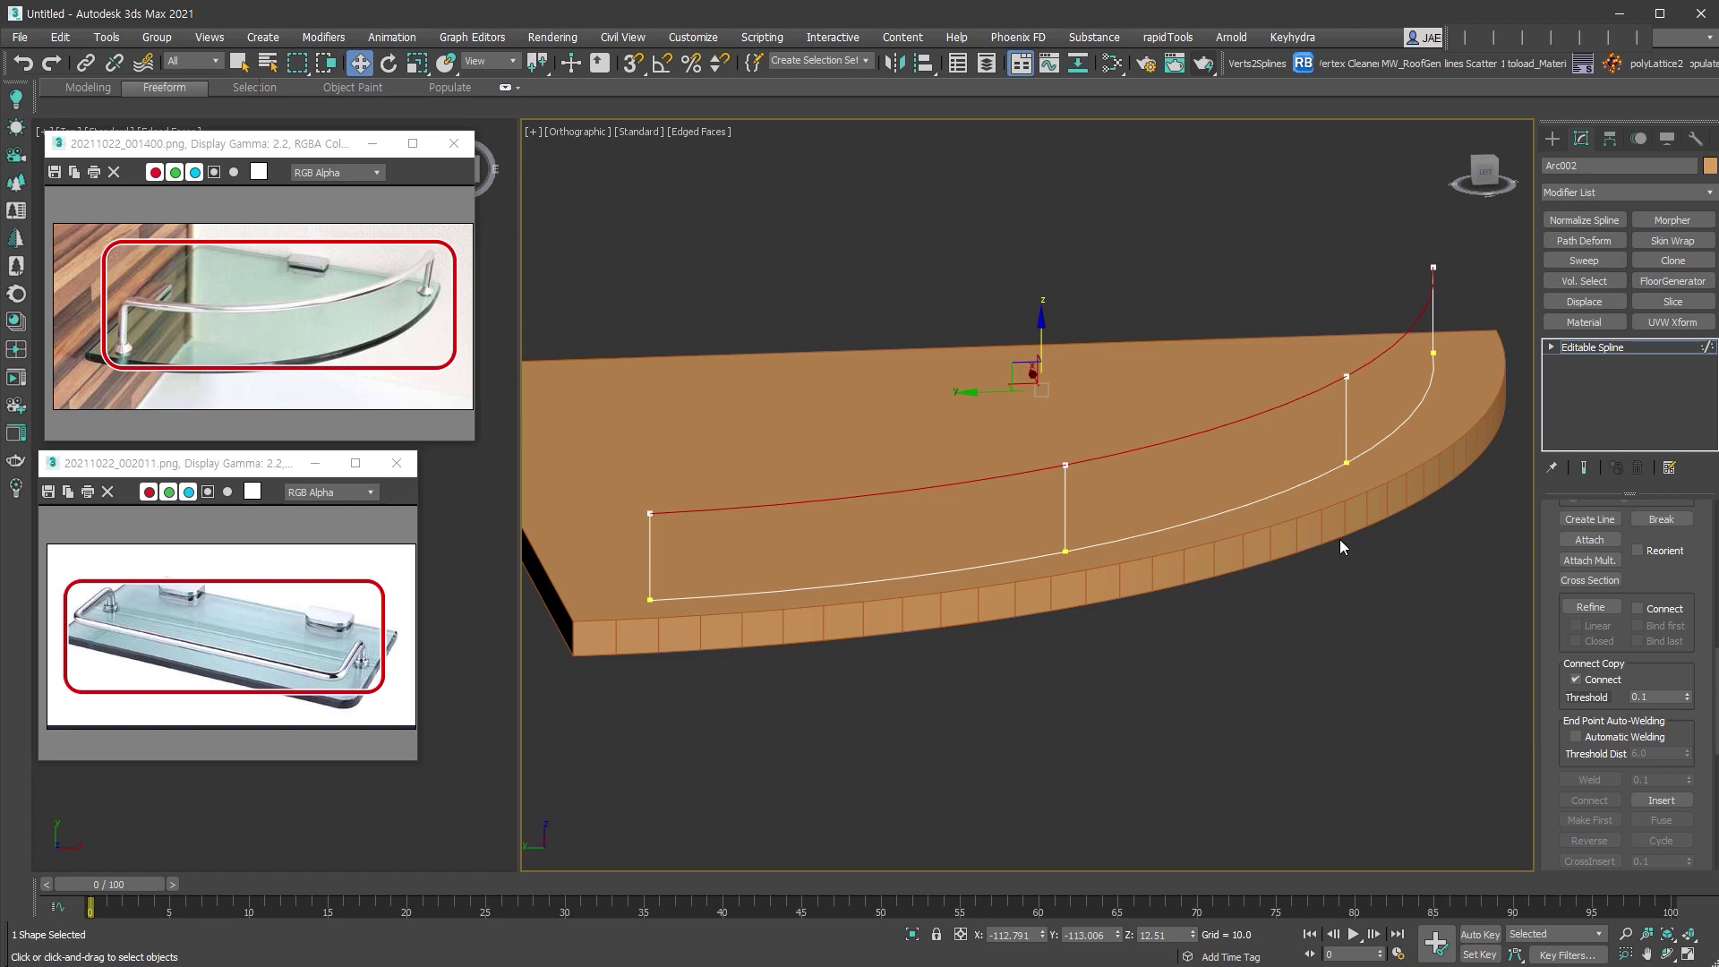
Delete the lower arc segments and the two middle uprights, keeping the raised arc and its end posts.
{"action": "left_click_drag", "start_coordinate": [1025, 526], "coordinate": [1021, 527]}
{"action": "left_click_drag", "start_coordinate": [1321, 453], "coordinate": [1322, 453], "text": "ctrl"}
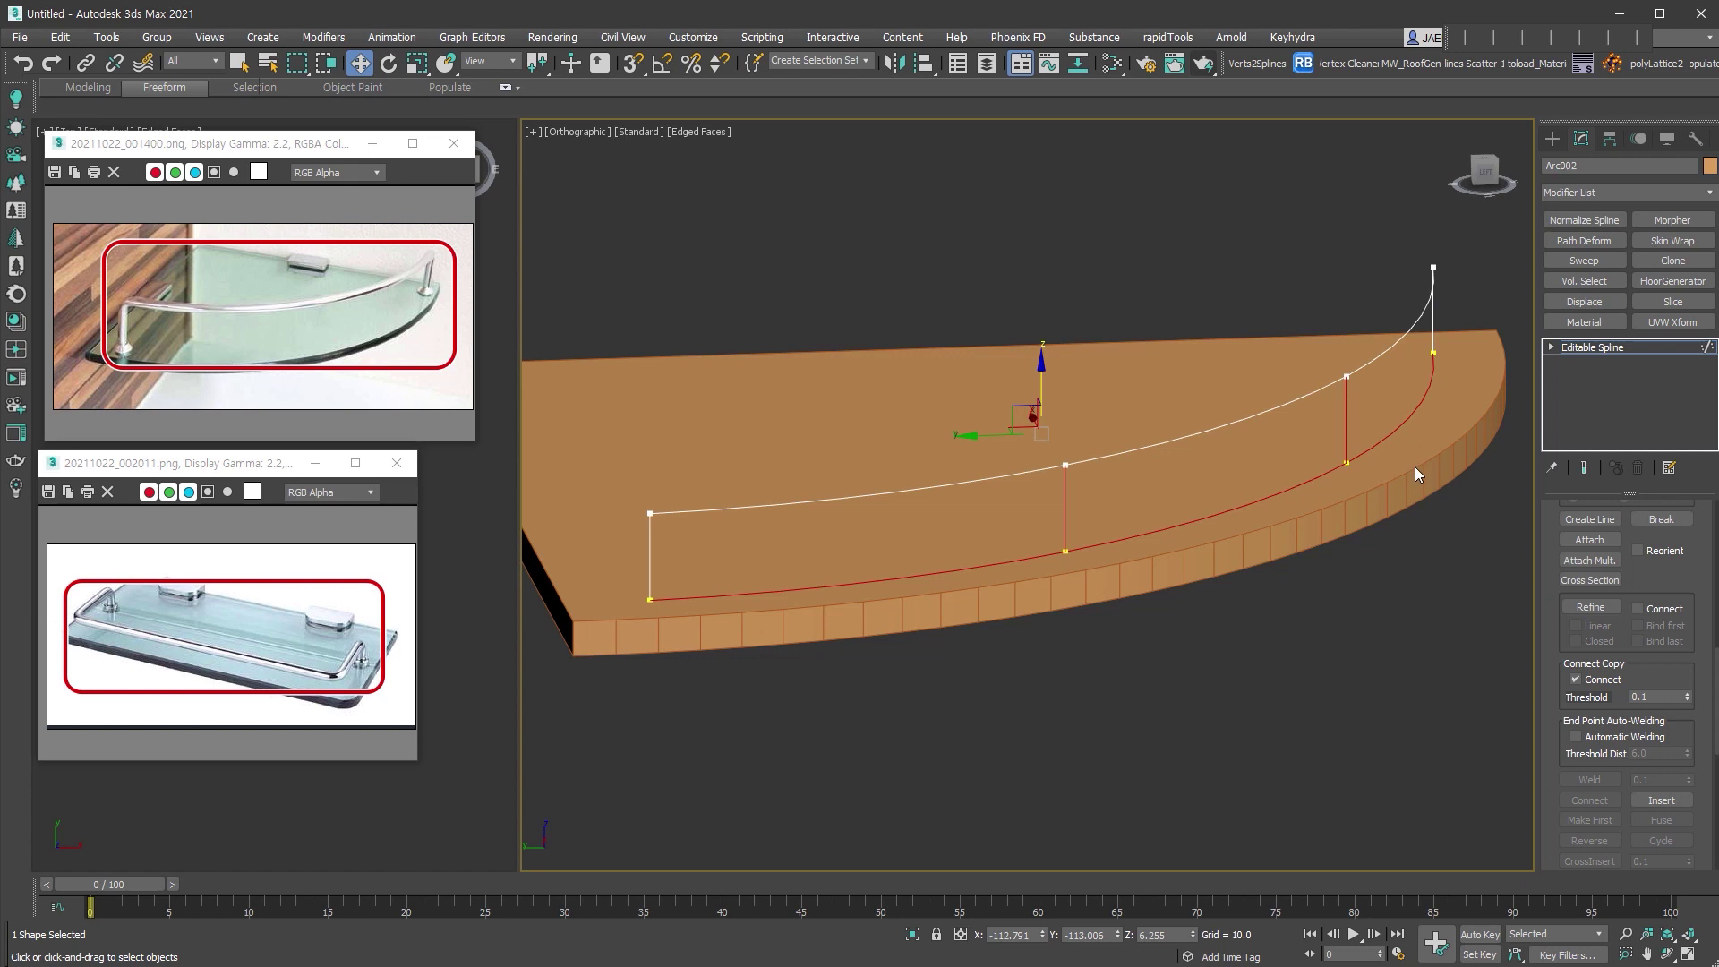
{"action": "key", "text": "Delete"}
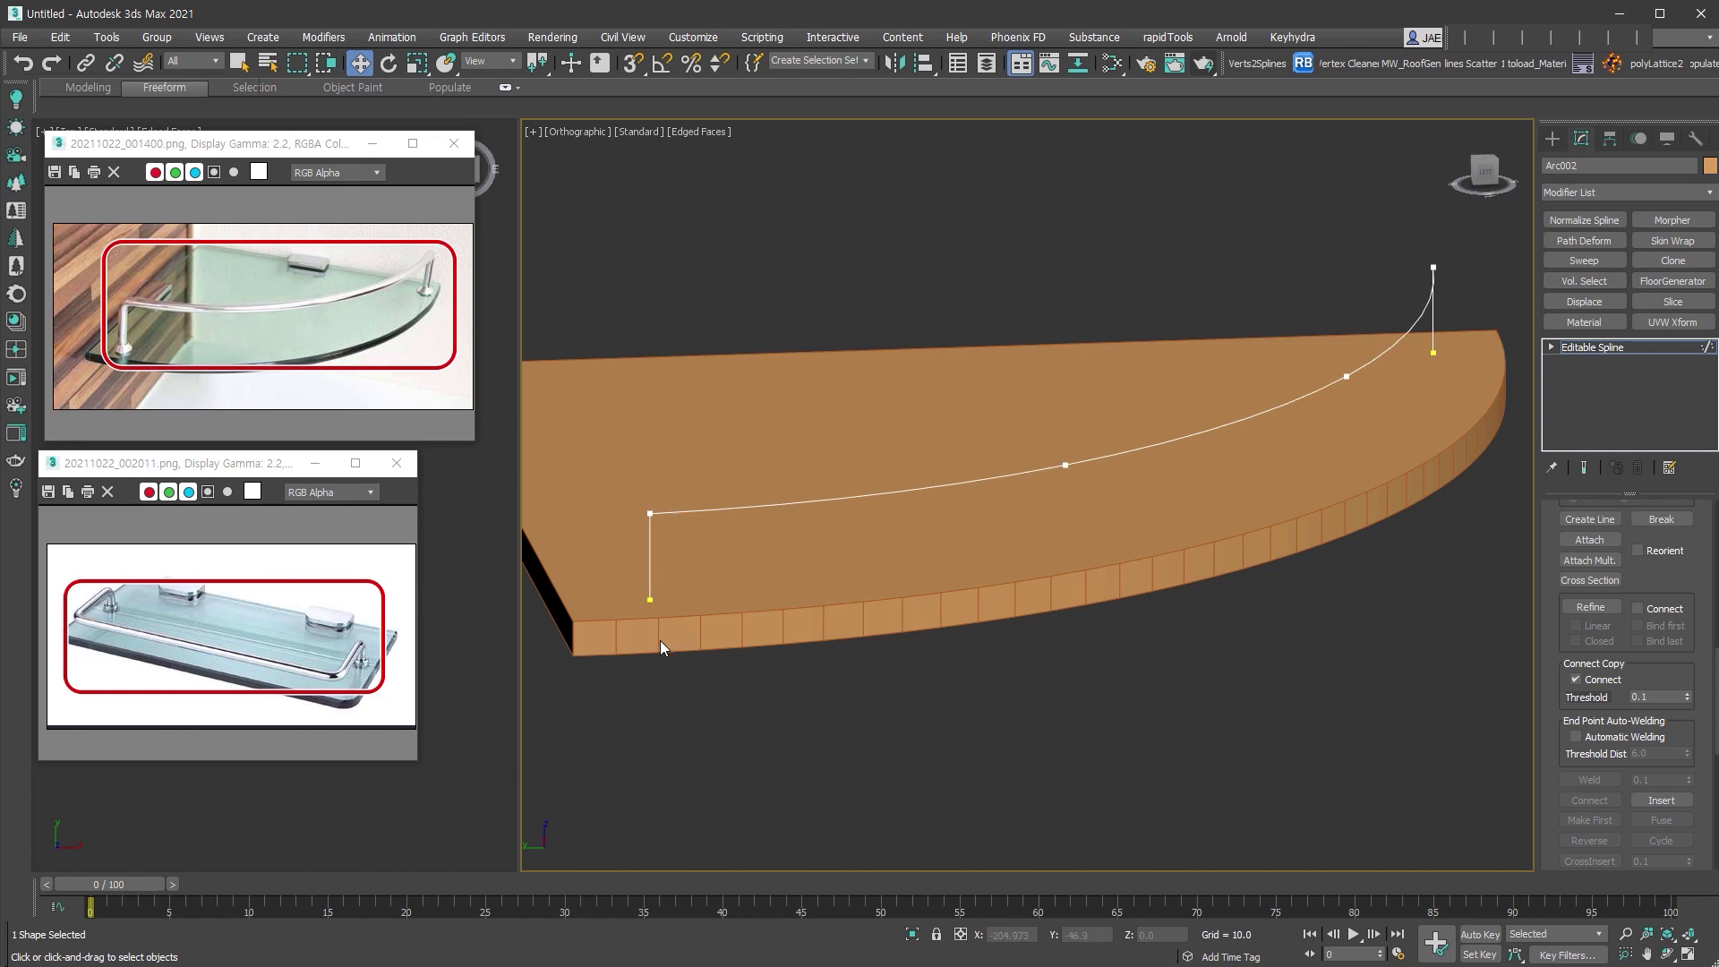
Select all vertices of the rail spline at Vertex level and weld them with a 0.1 threshold.
{"action": "left_click", "coordinate": [1559, 347]}
{"action": "left_click", "coordinate": [1585, 363]}
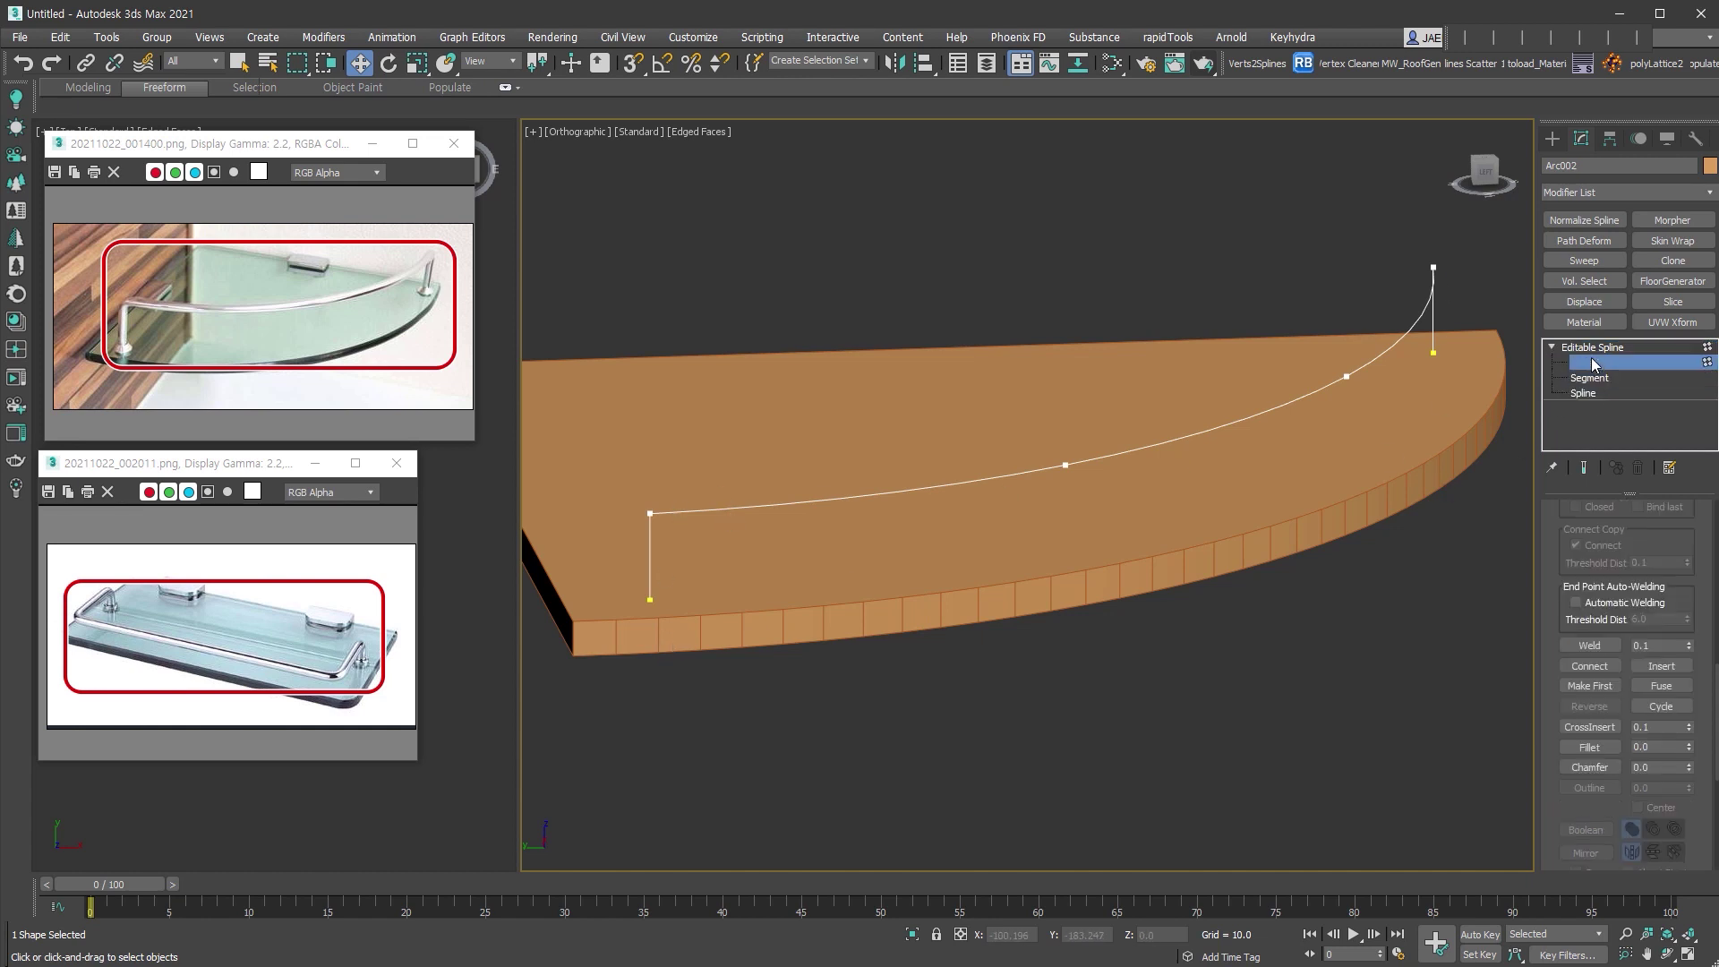
{"action": "middle_click_drag", "start_coordinate": [1297, 523], "coordinate": [1265, 547], "text": "alt"}
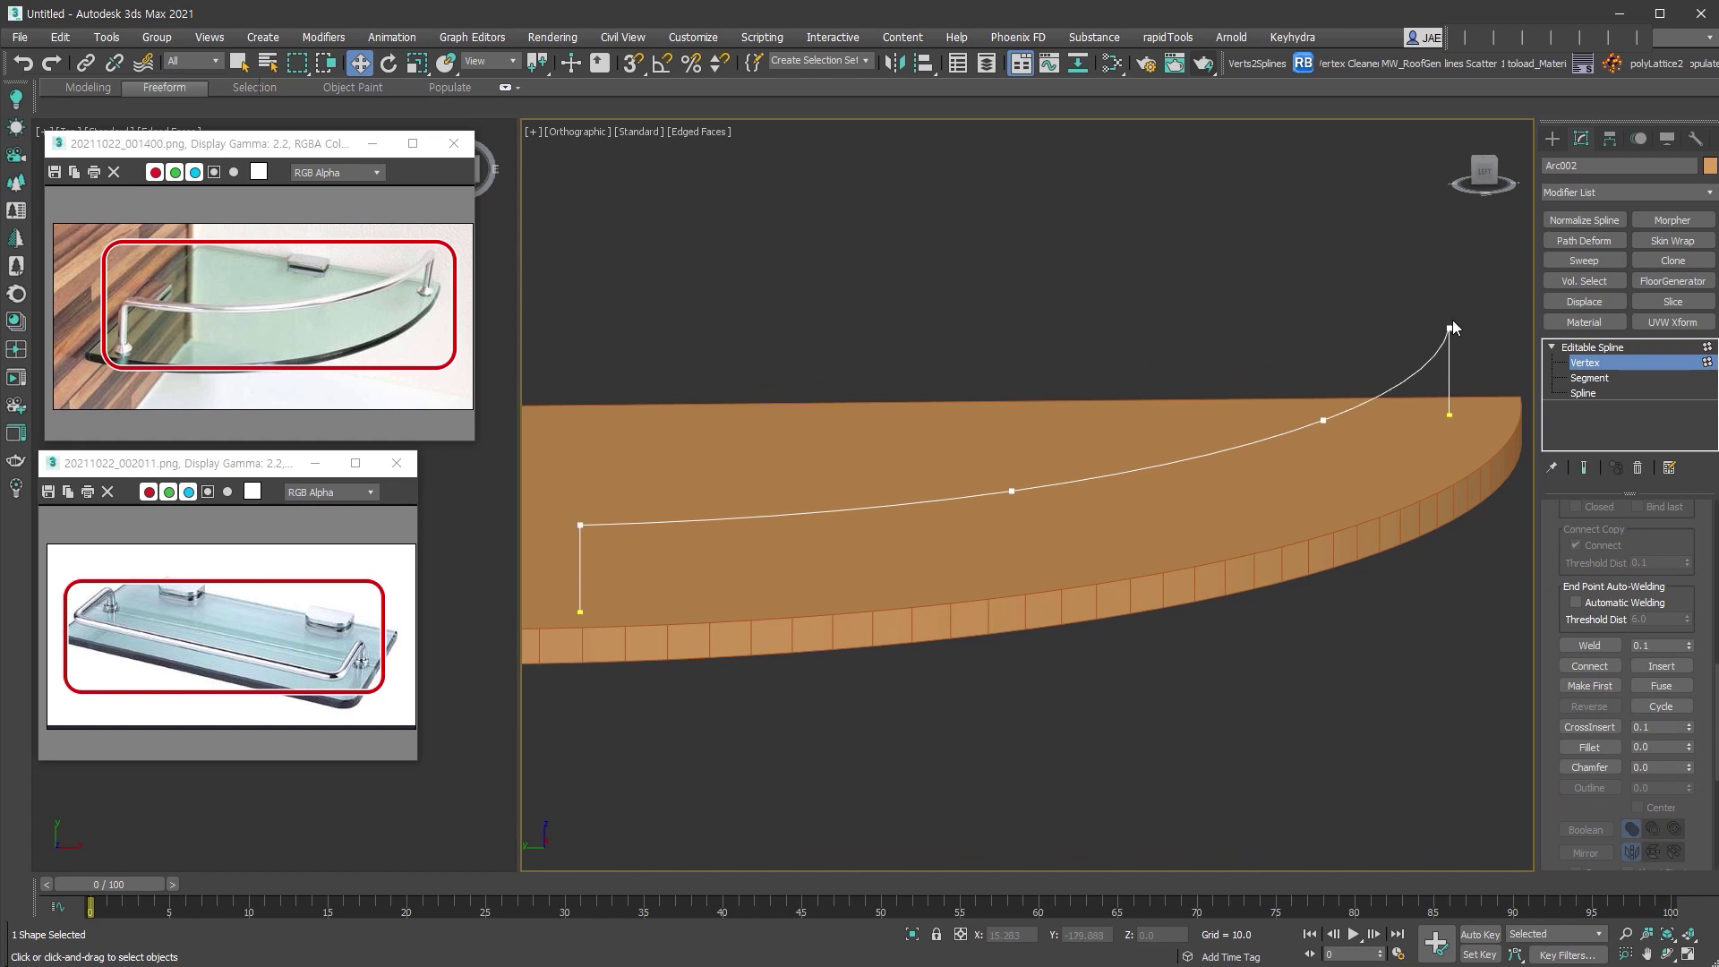
{"action": "left_click_drag", "start_coordinate": [1504, 280], "coordinate": [556, 717]}
{"action": "left_click", "coordinate": [1593, 647]}
{"action": "left_click", "coordinate": [910, 738]}
Make the rail spline renderable in both renderer and viewport as a radial tube with a thickness of 2.65.
{"action": "scroll", "coordinate": [1601, 551], "scroll_direction": "up", "scroll_amount": 5}
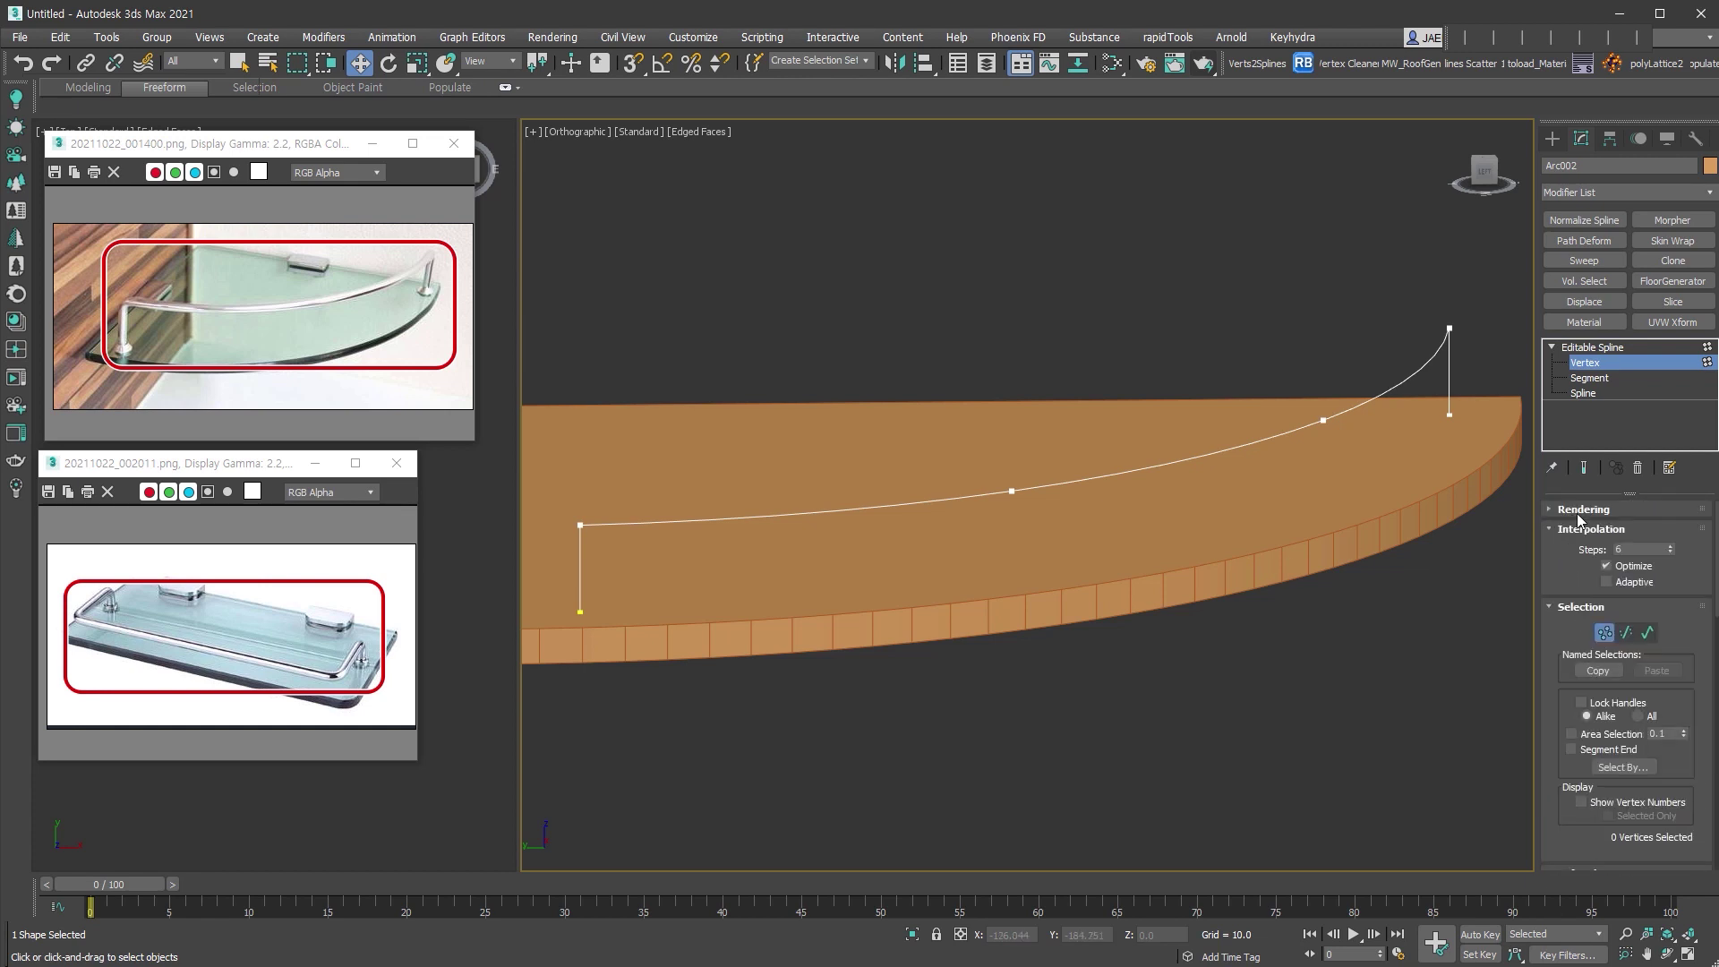
{"action": "left_click", "coordinate": [1603, 510]}
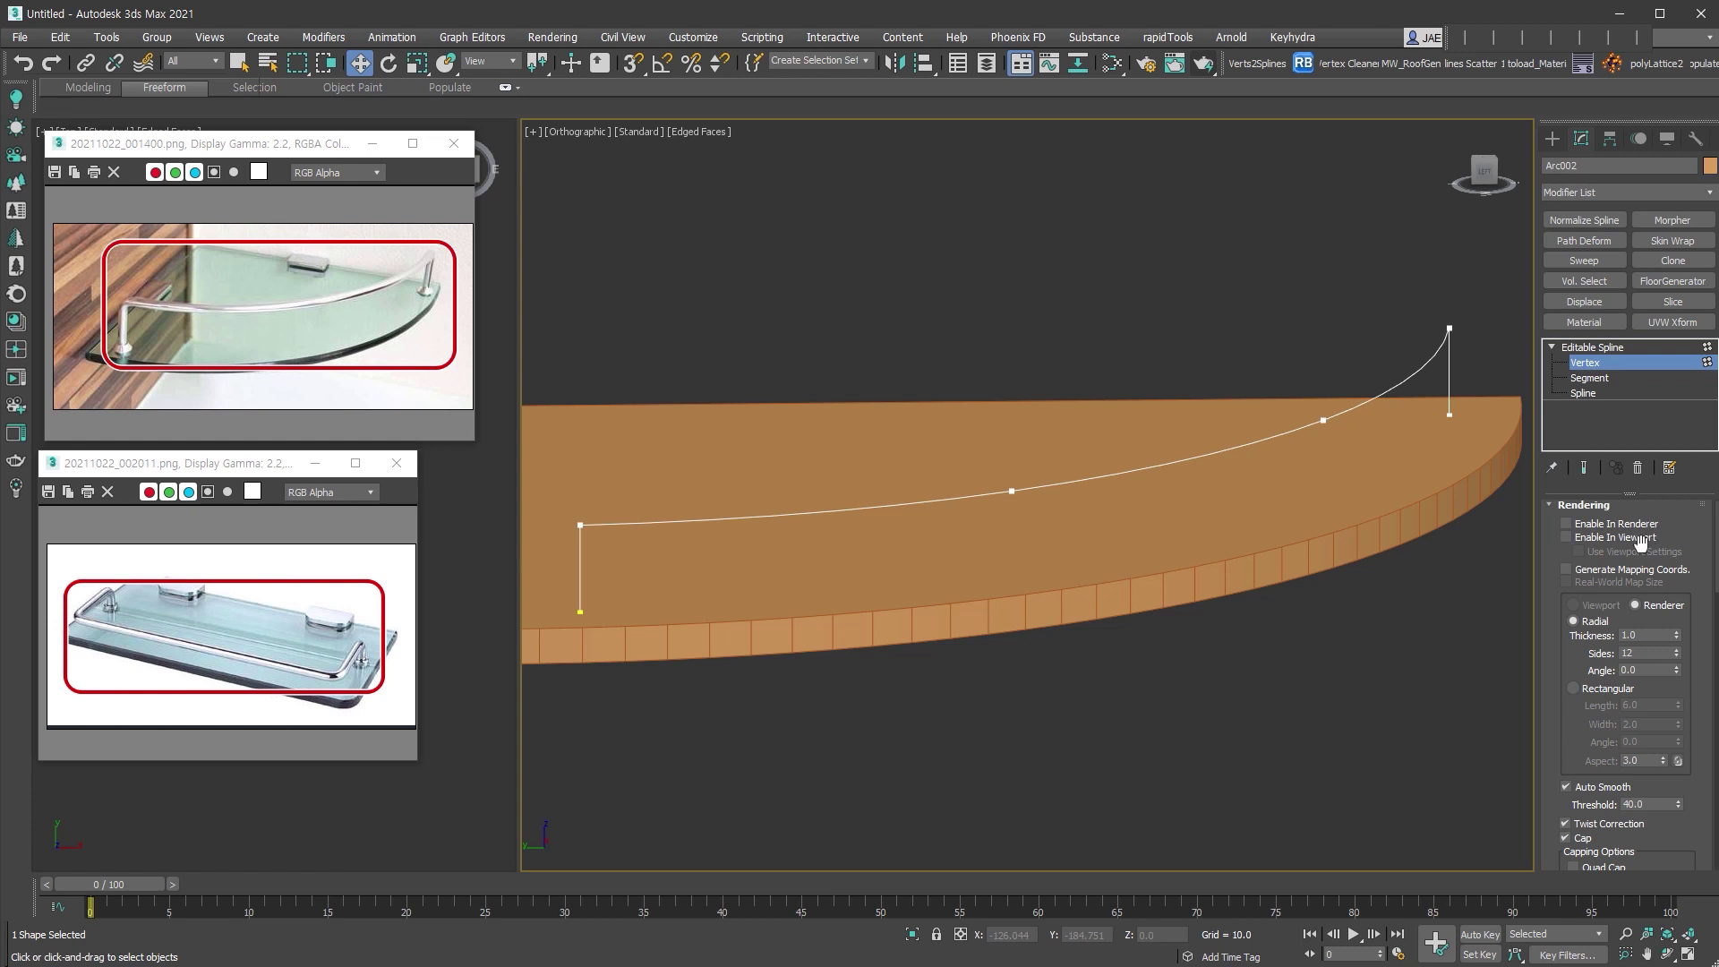
{"action": "left_click", "coordinate": [1592, 525]}
{"action": "left_click", "coordinate": [1589, 537]}
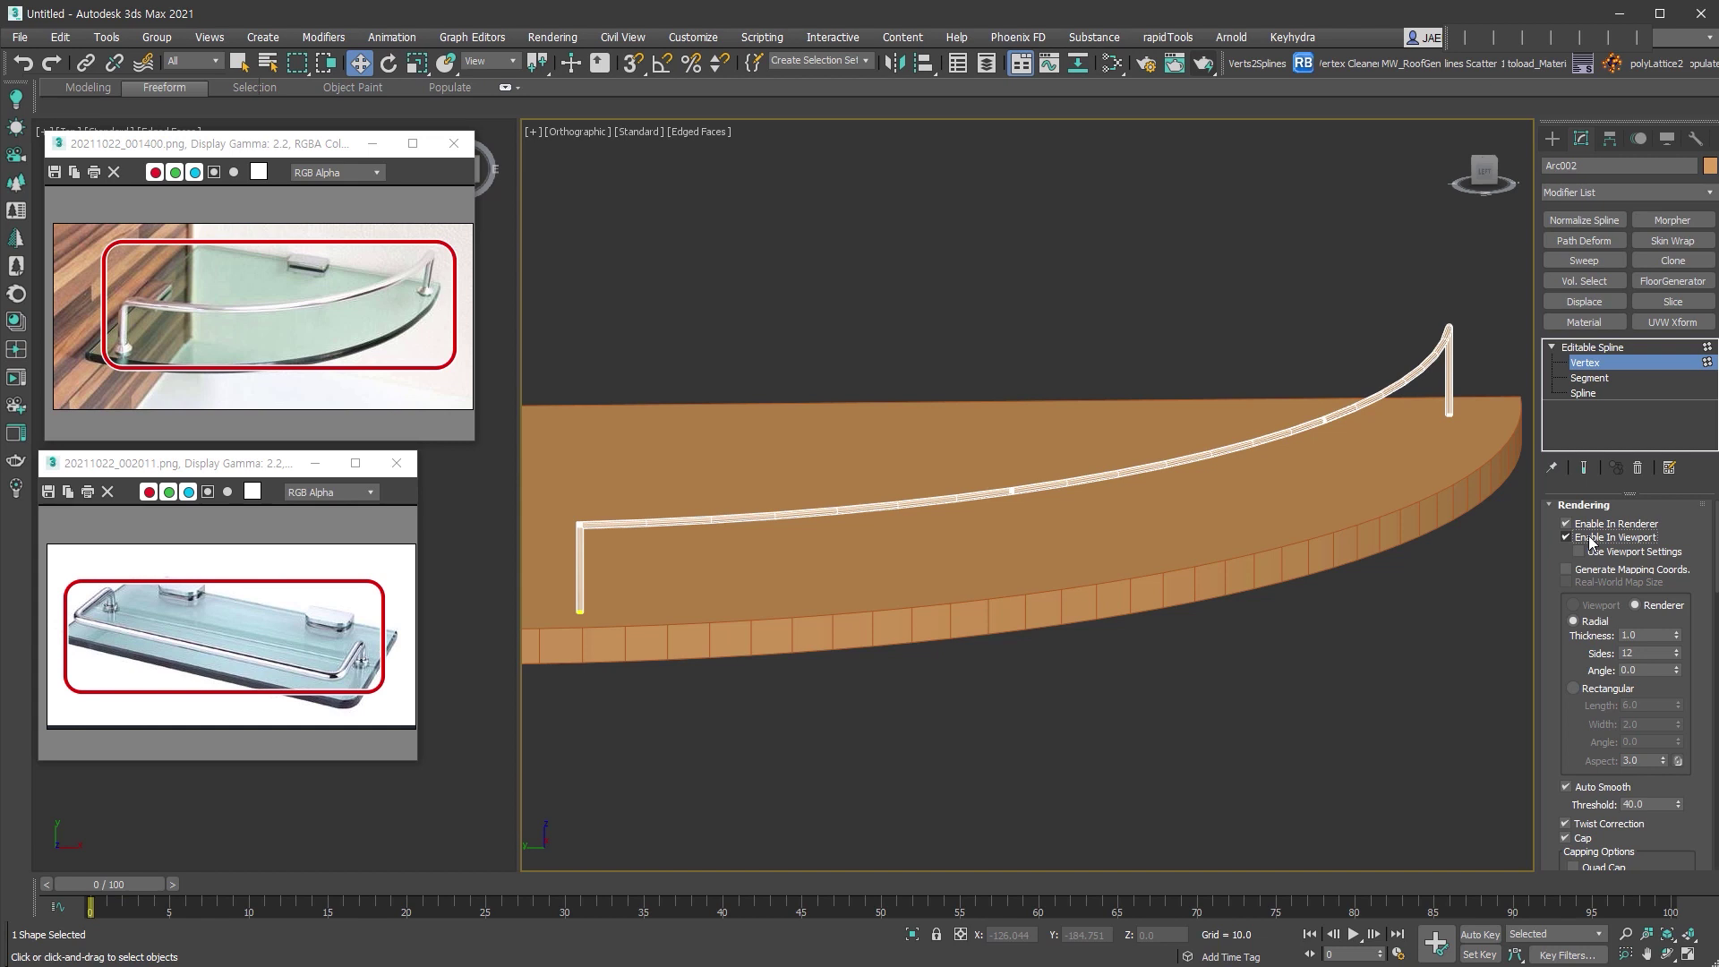
{"action": "left_click_drag", "start_coordinate": [1679, 641], "coordinate": [1670, 667]}
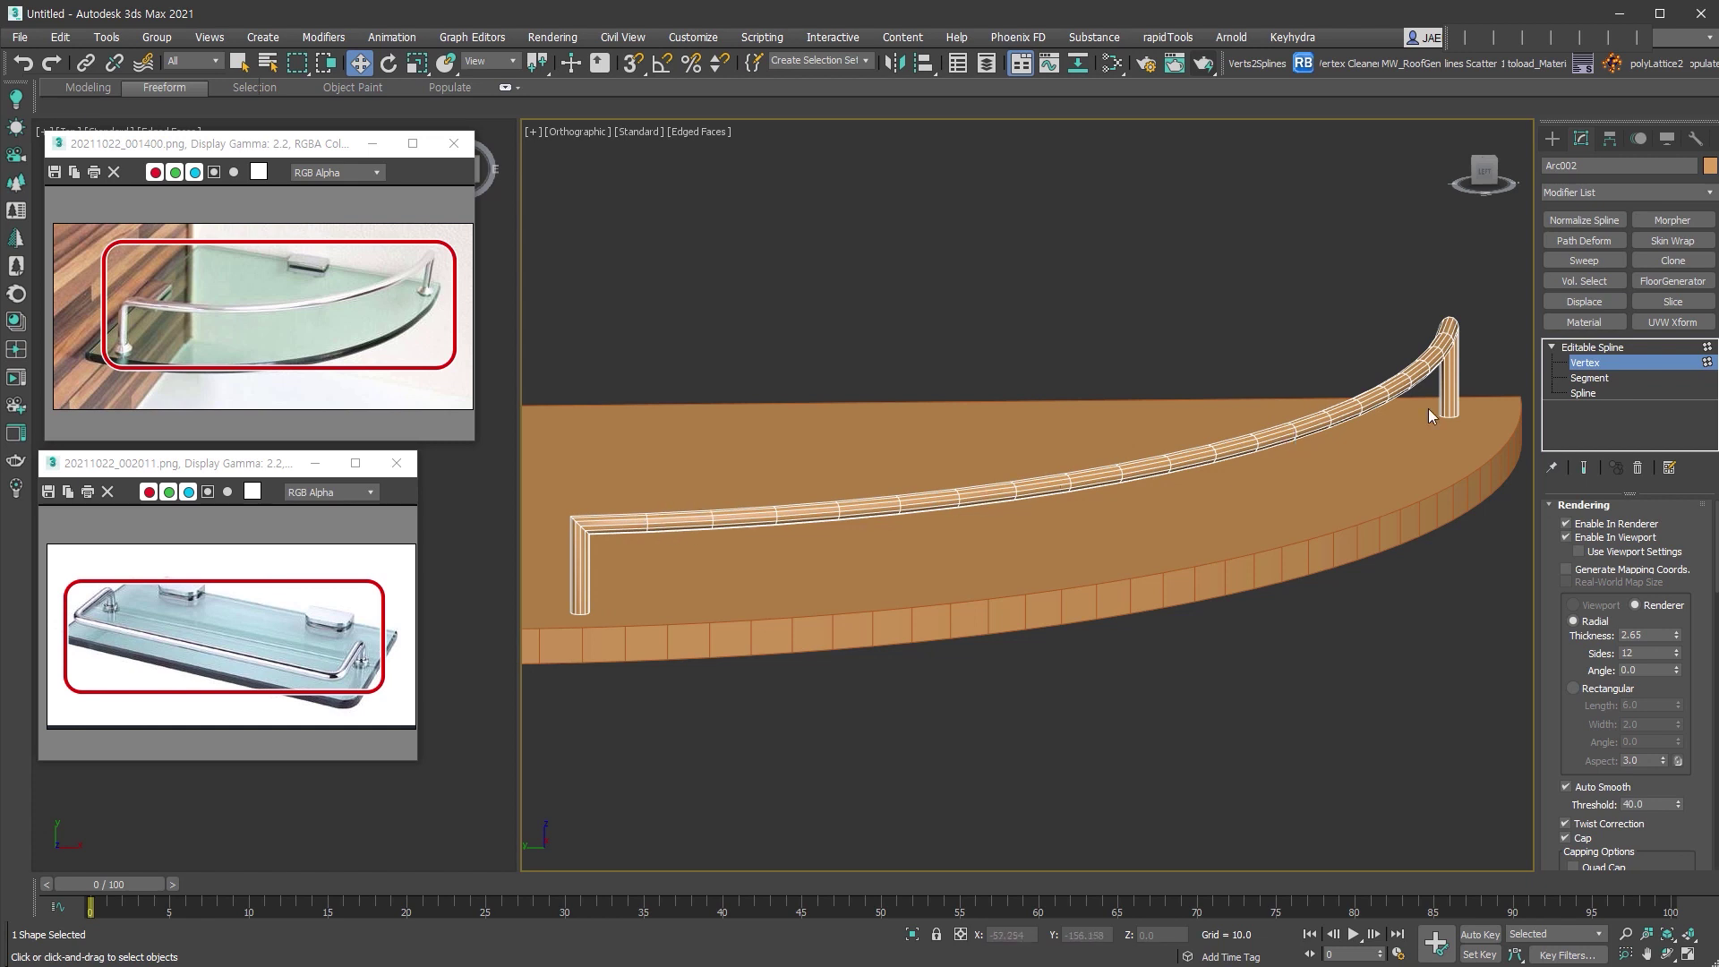
Set the rail spline's interpolation steps to 12.
{"action": "scroll", "coordinate": [1713, 645], "scroll_direction": "down", "scroll_amount": 10}
{"action": "scroll", "coordinate": [1713, 645], "scroll_direction": "up", "scroll_amount": 5}
{"action": "double_click", "coordinate": [1641, 714]}
{"action": "key", "text": "Return"}
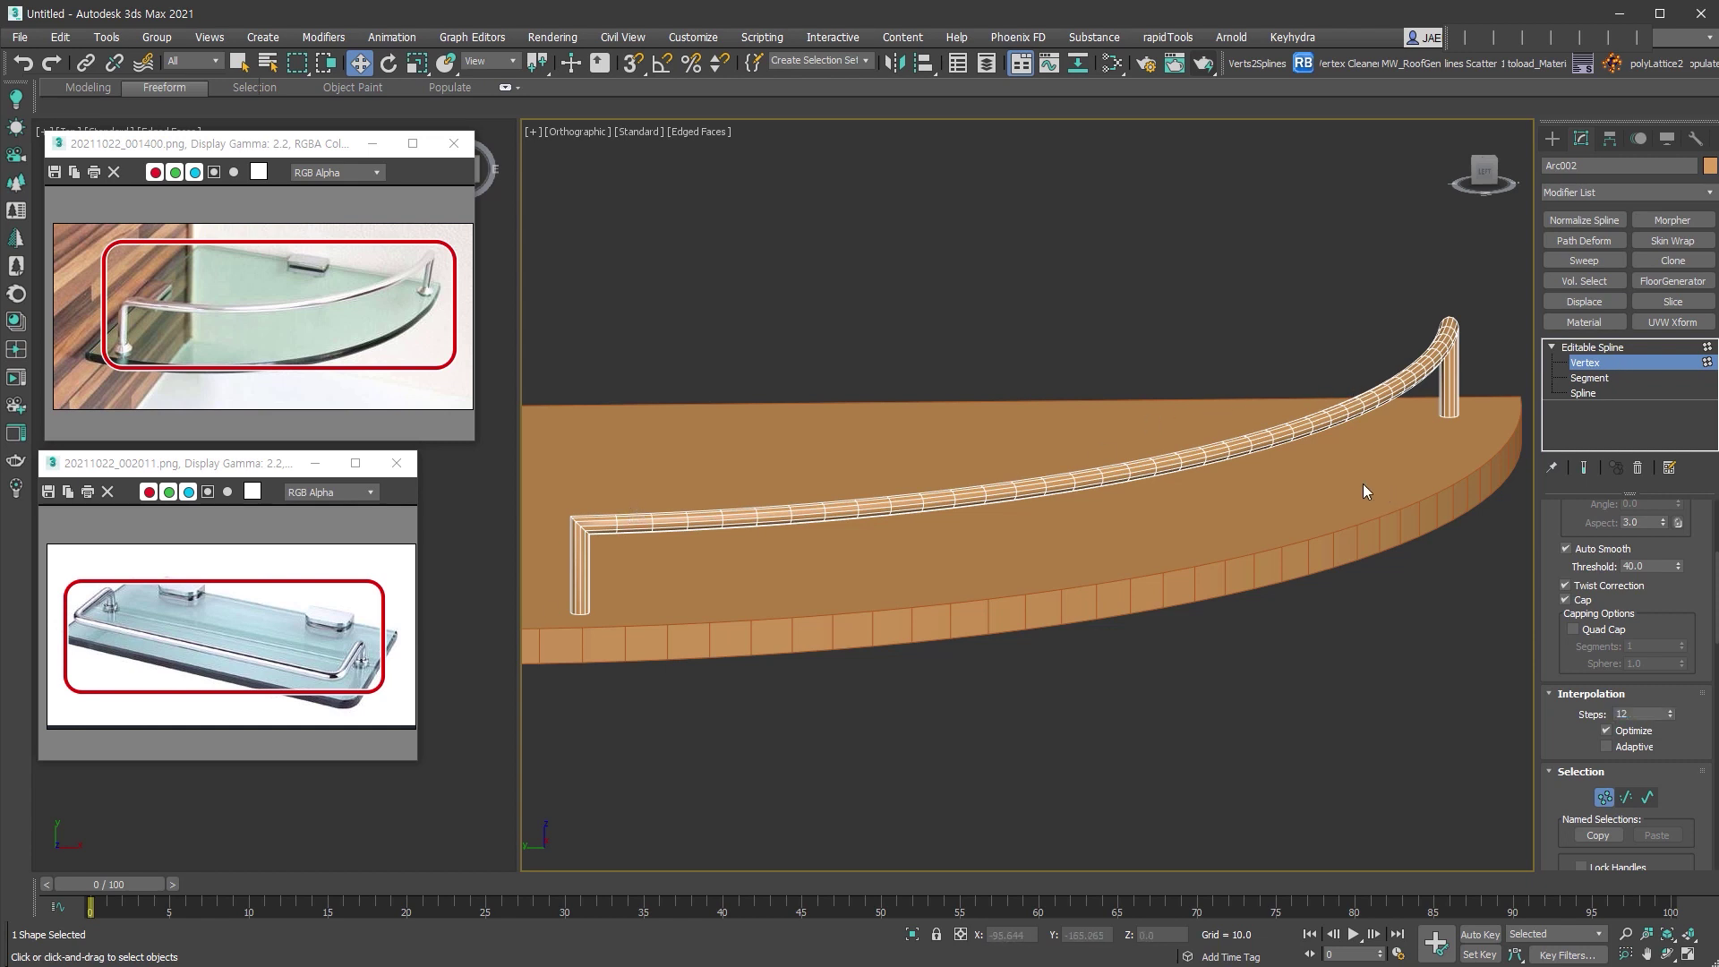
Select the two upper corner vertices where the rail meets its end posts and fillet them into smooth bends.
{"action": "left_click_drag", "start_coordinate": [567, 486], "coordinate": [591, 546]}
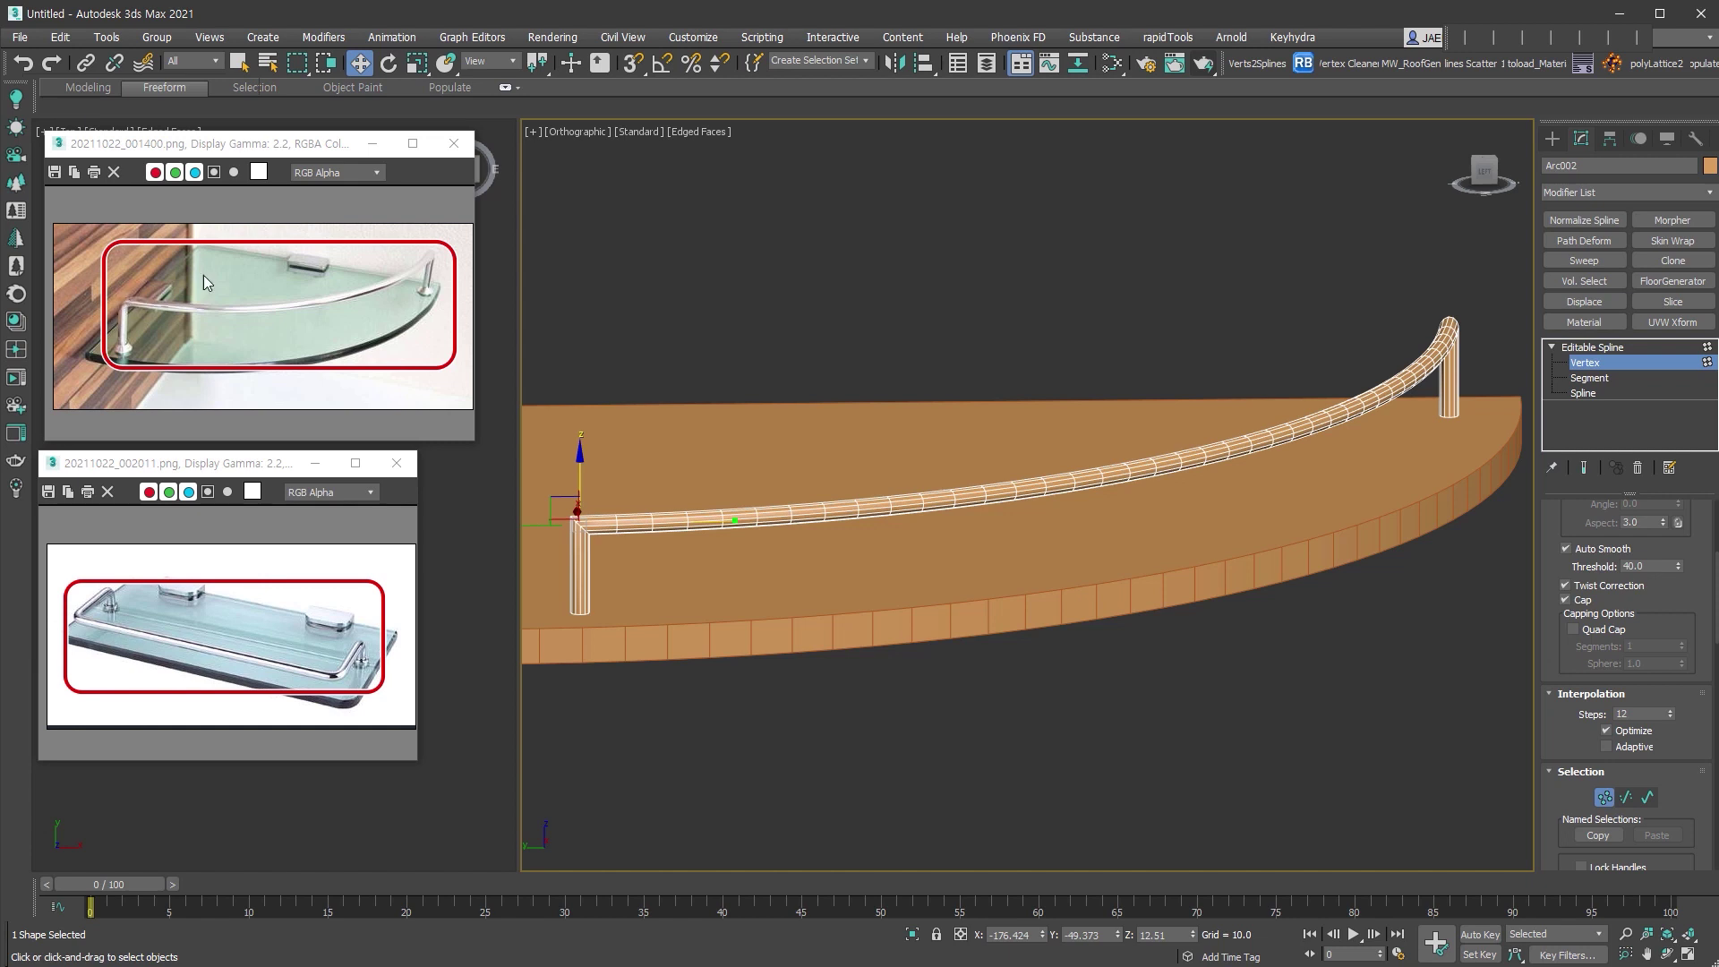
{"action": "middle_click_drag", "start_coordinate": [1497, 311], "coordinate": [1438, 349], "text": "alt"}
{"action": "scroll", "coordinate": [1182, 534], "scroll_direction": "down", "scroll_amount": 4}
{"action": "scroll", "coordinate": [1343, 535], "scroll_direction": "up", "scroll_amount": 2}
{"action": "left_click", "coordinate": [1481, 449]}
{"action": "left_click_drag", "start_coordinate": [1692, 797], "coordinate": [1664, 15]}
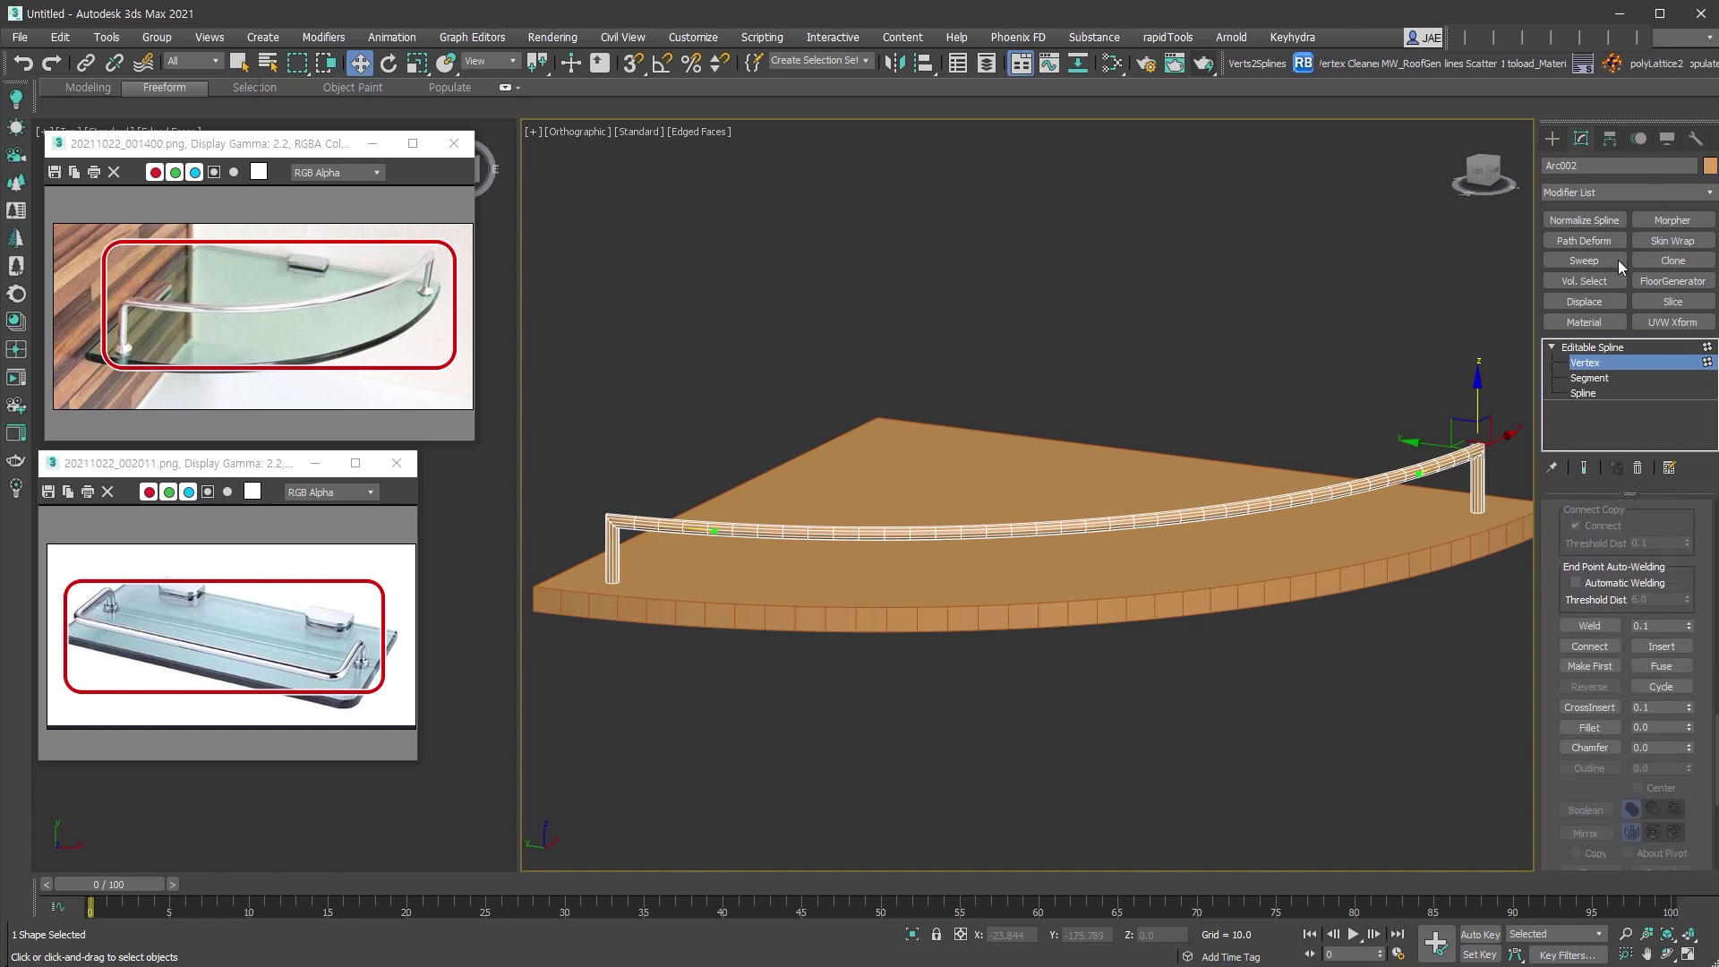
{"action": "left_click", "coordinate": [1600, 728]}
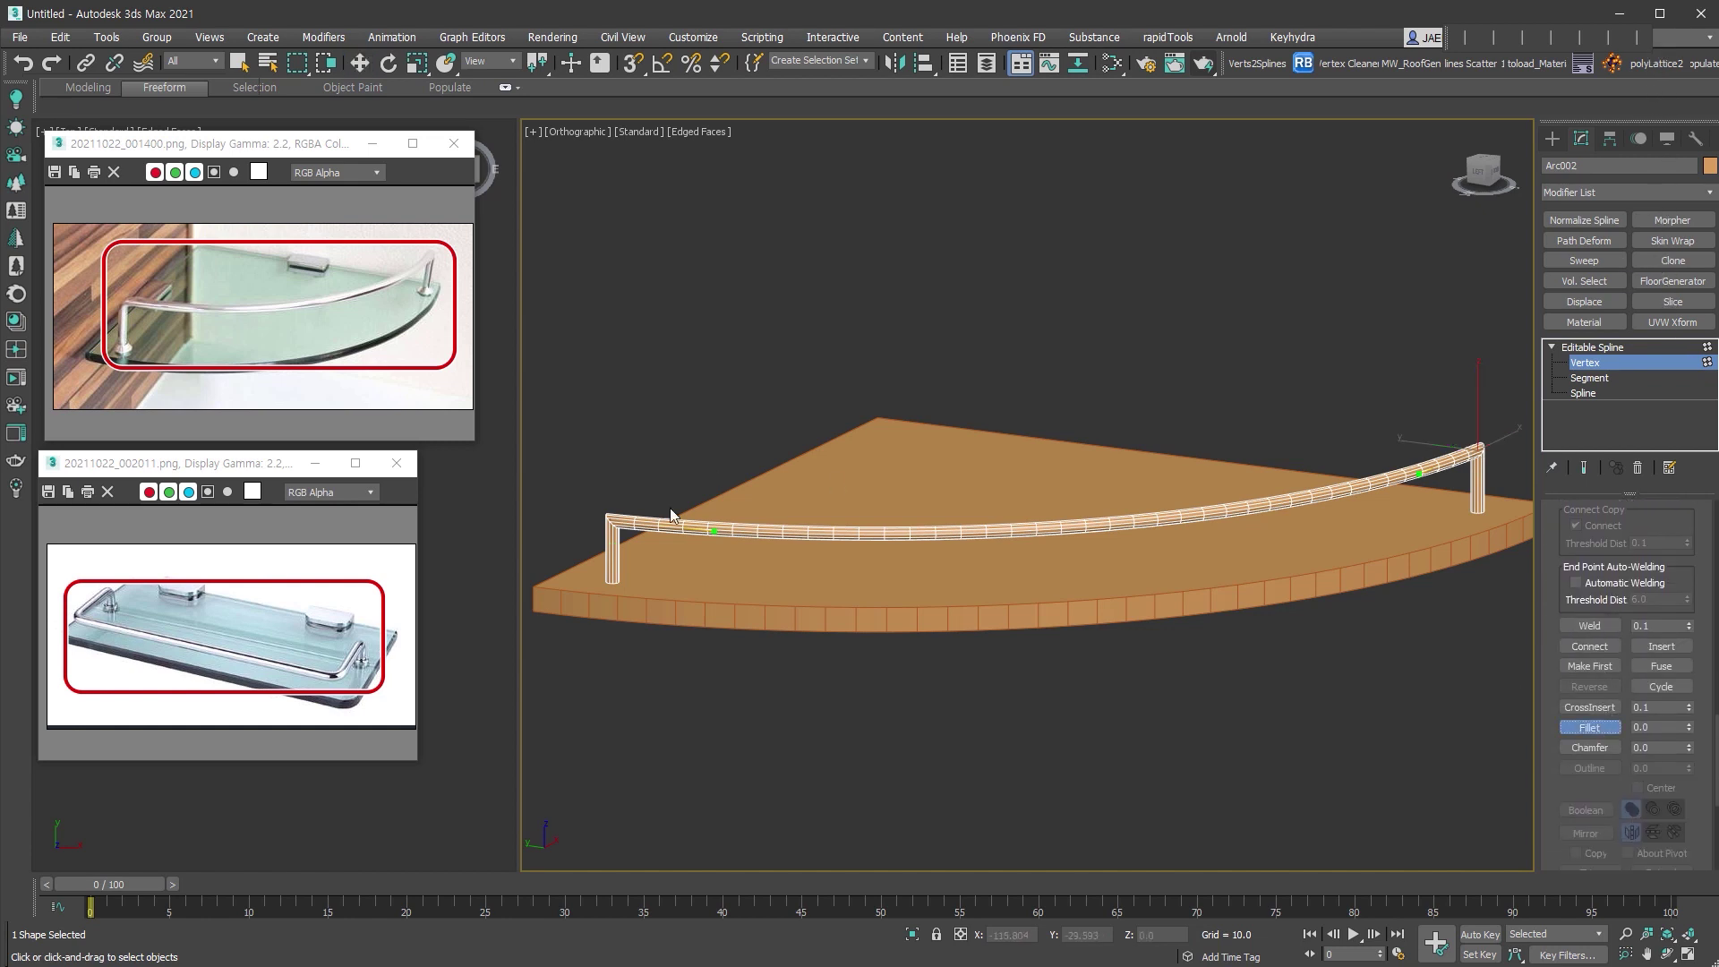
{"action": "scroll", "coordinate": [723, 497], "scroll_direction": "up", "scroll_amount": 5}
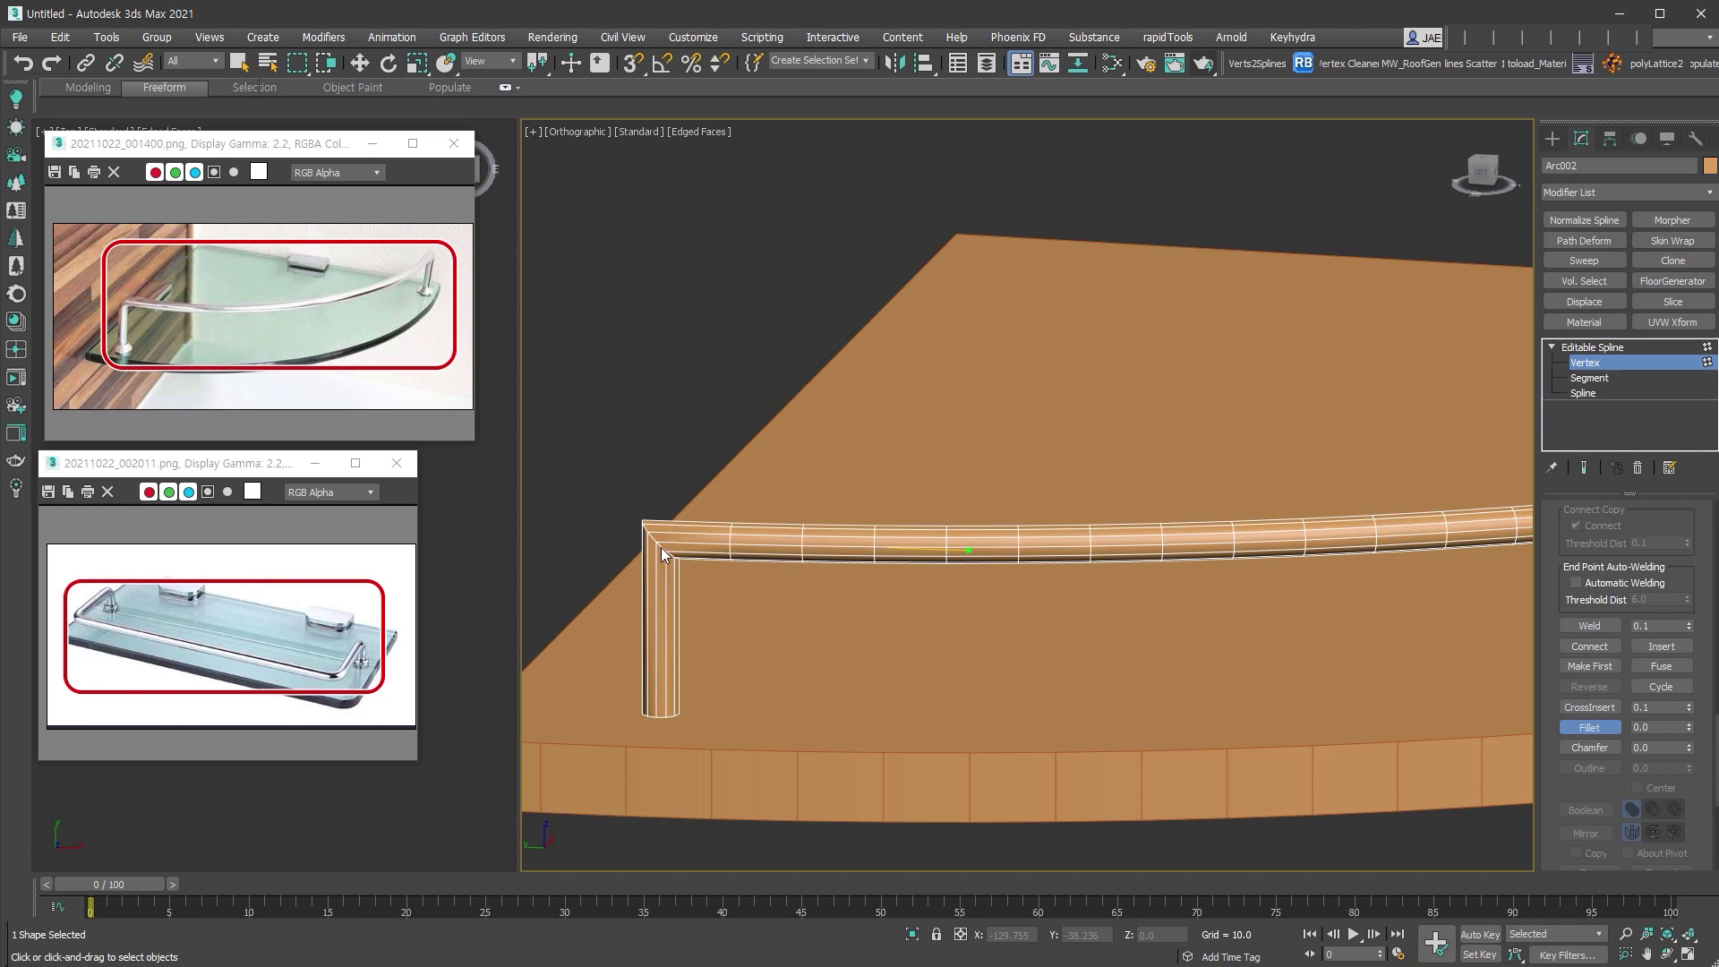
{"action": "left_click_drag", "start_coordinate": [658, 545], "coordinate": [698, 498]}
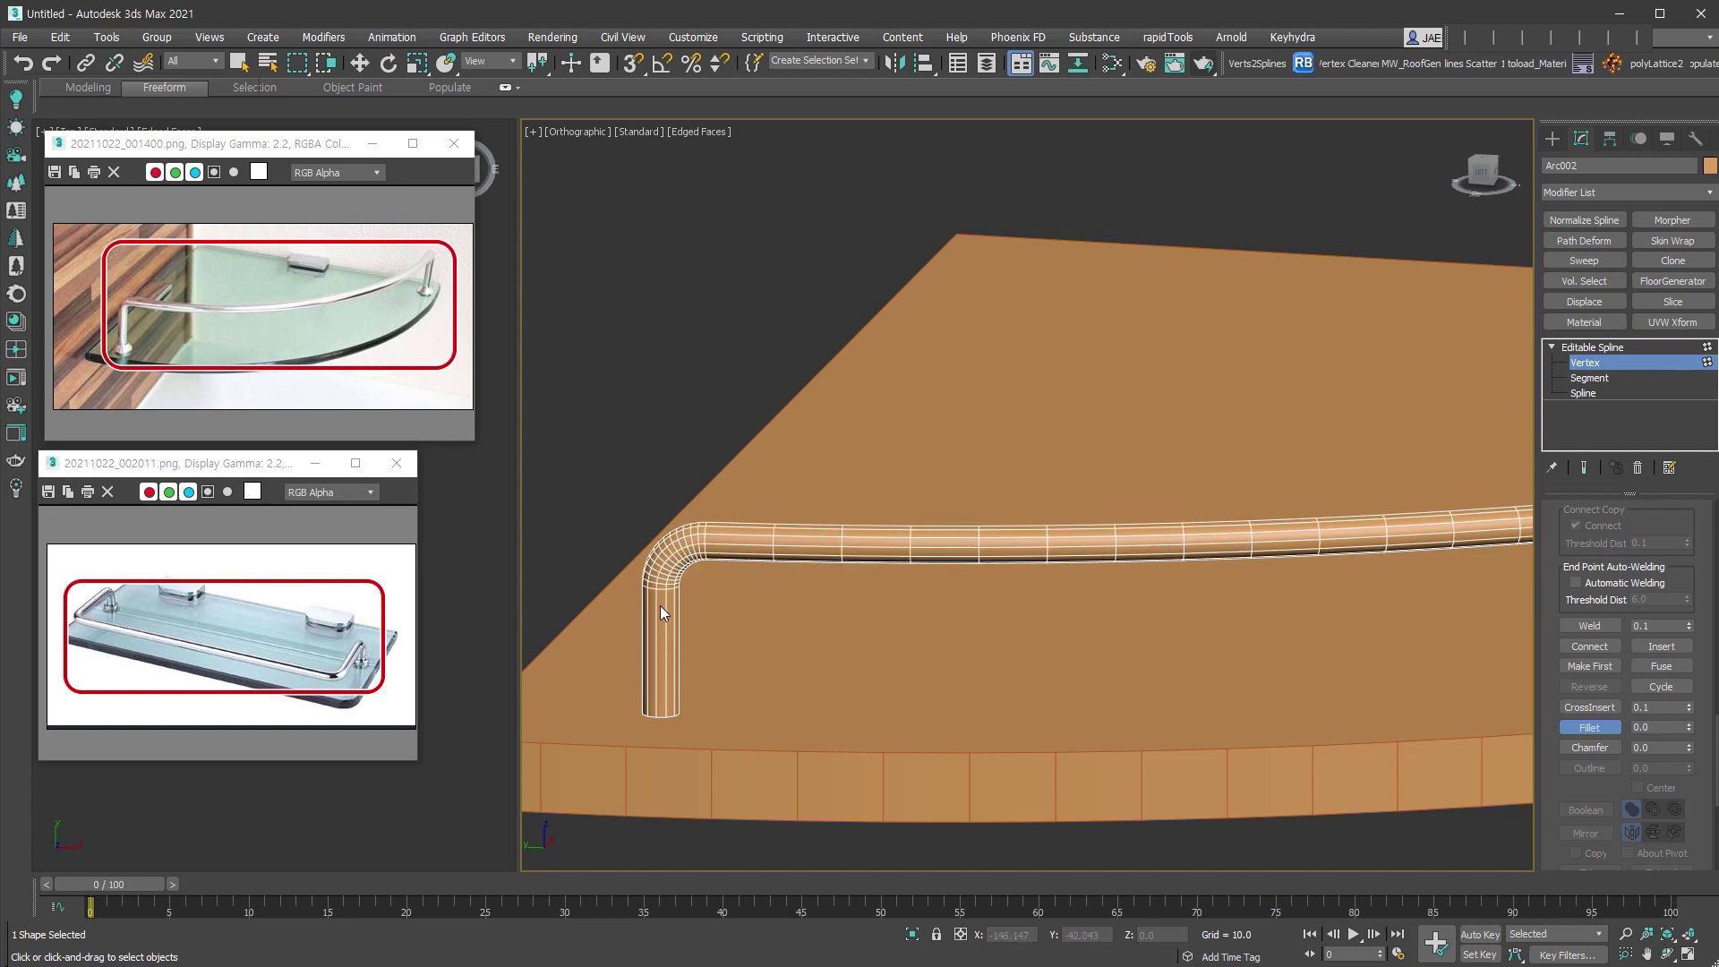
{"action": "key", "text": "w"}
Check the roundness of the rail's tube at an end post and set its radial sides to 24.
{"action": "scroll", "coordinate": [918, 637], "scroll_direction": "down", "scroll_amount": 3}
{"action": "middle_click_drag", "start_coordinate": [918, 637], "coordinate": [861, 622]}
{"action": "scroll", "coordinate": [860, 622], "scroll_direction": "down", "scroll_amount": 4}
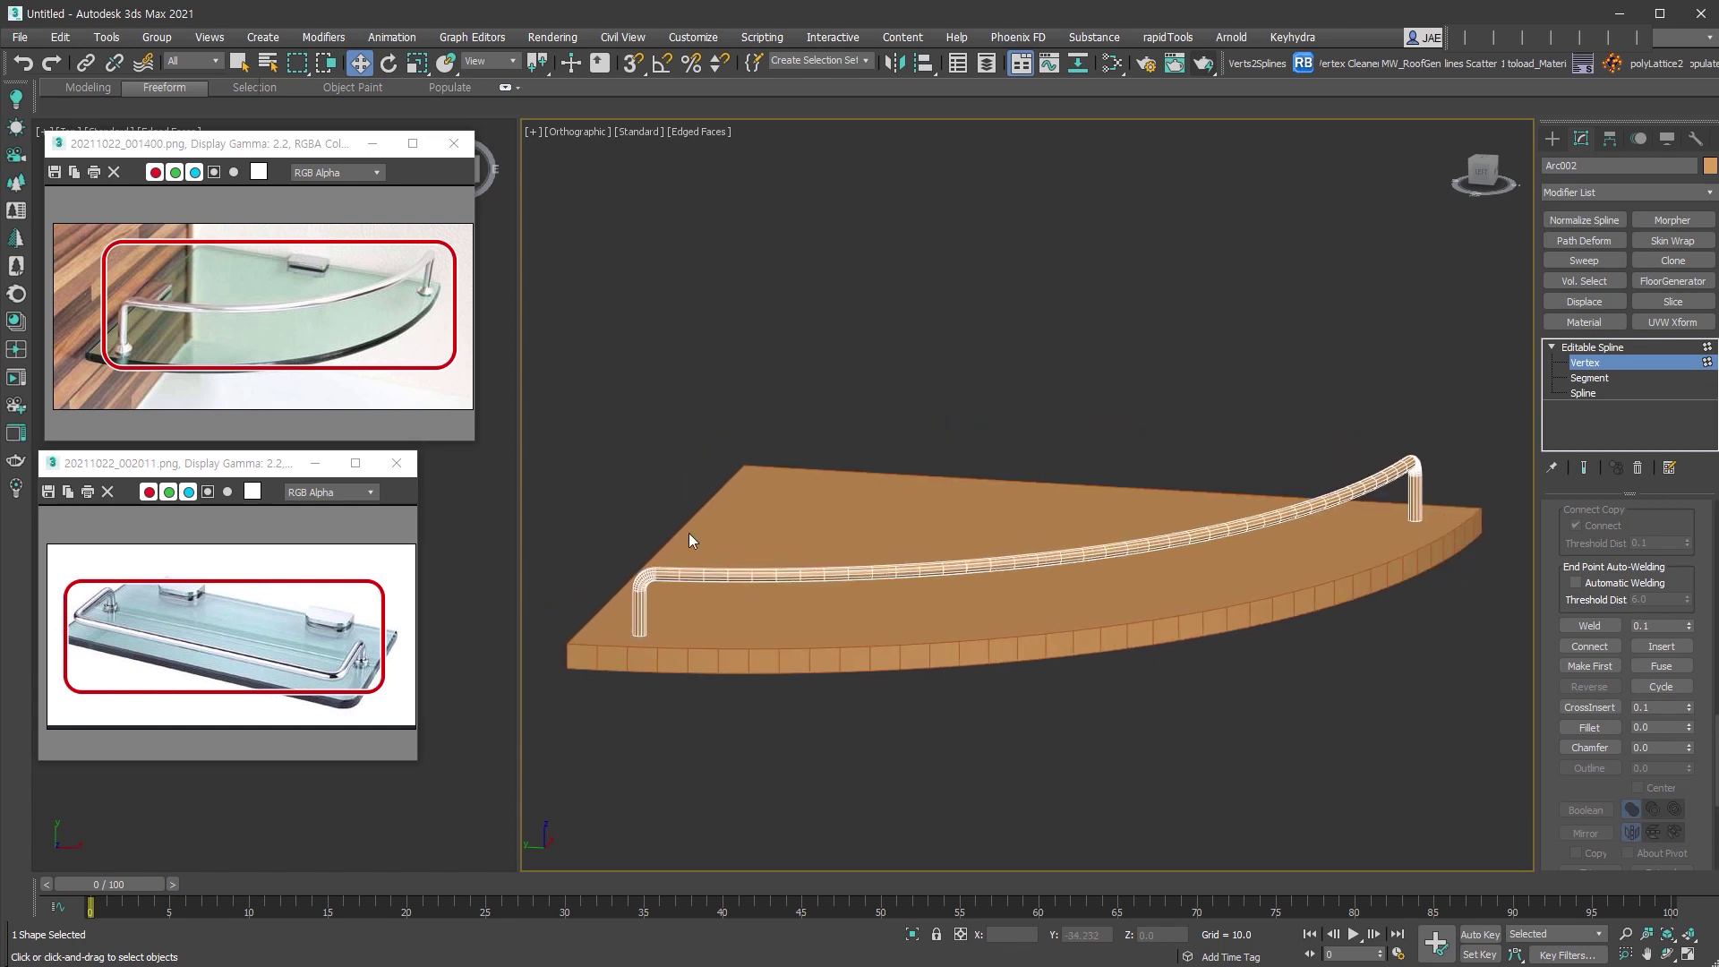
{"action": "middle_click_drag", "start_coordinate": [1247, 501], "coordinate": [1225, 490], "text": "alt"}
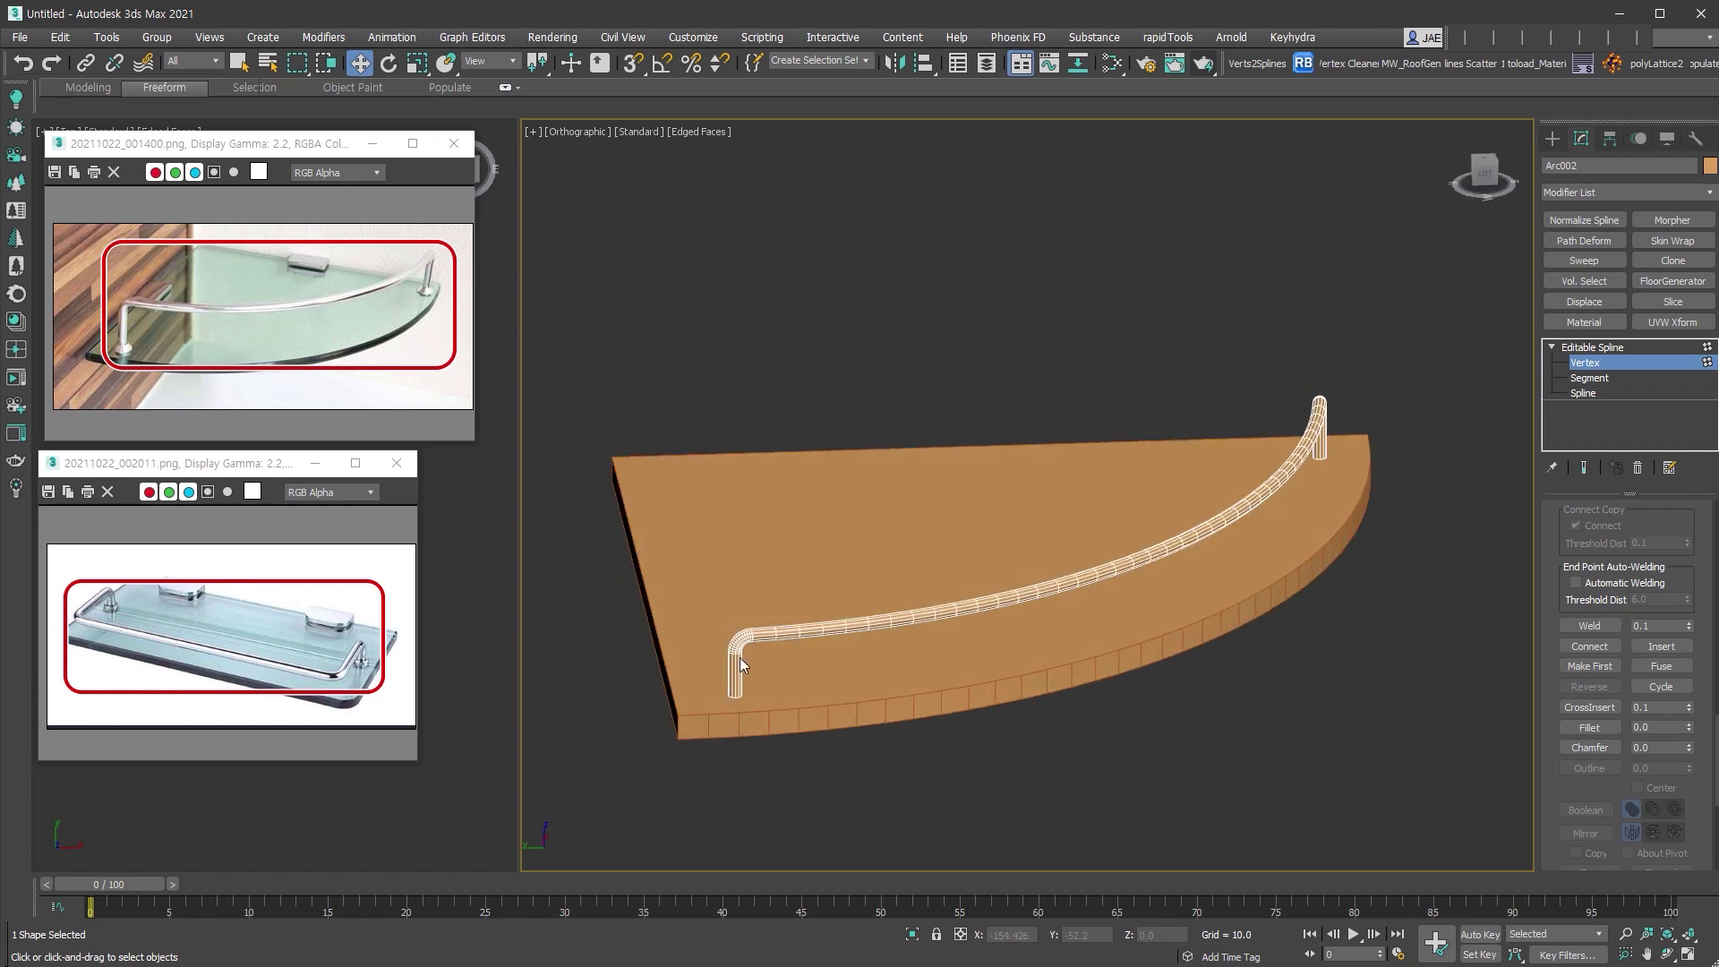
{"action": "scroll", "coordinate": [786, 735], "scroll_direction": "up", "scroll_amount": 10}
{"action": "middle_click_drag", "start_coordinate": [760, 714], "coordinate": [776, 759]}
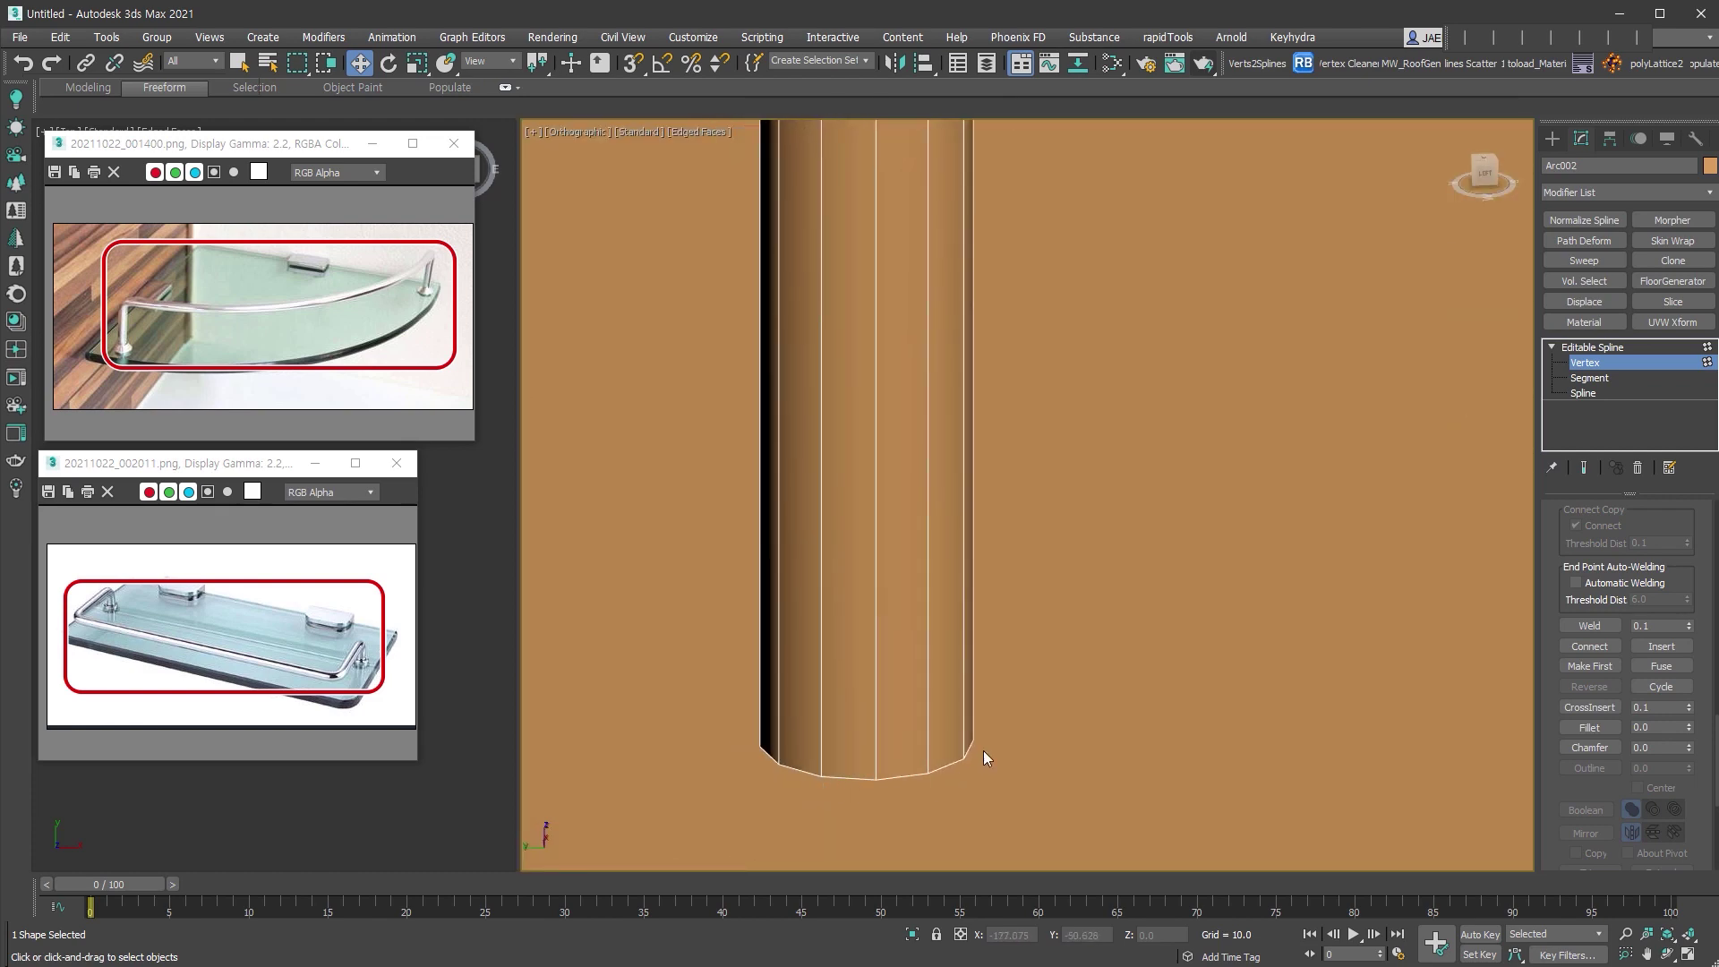
{"action": "scroll", "coordinate": [1626, 680], "scroll_direction": "up", "scroll_amount": 10}
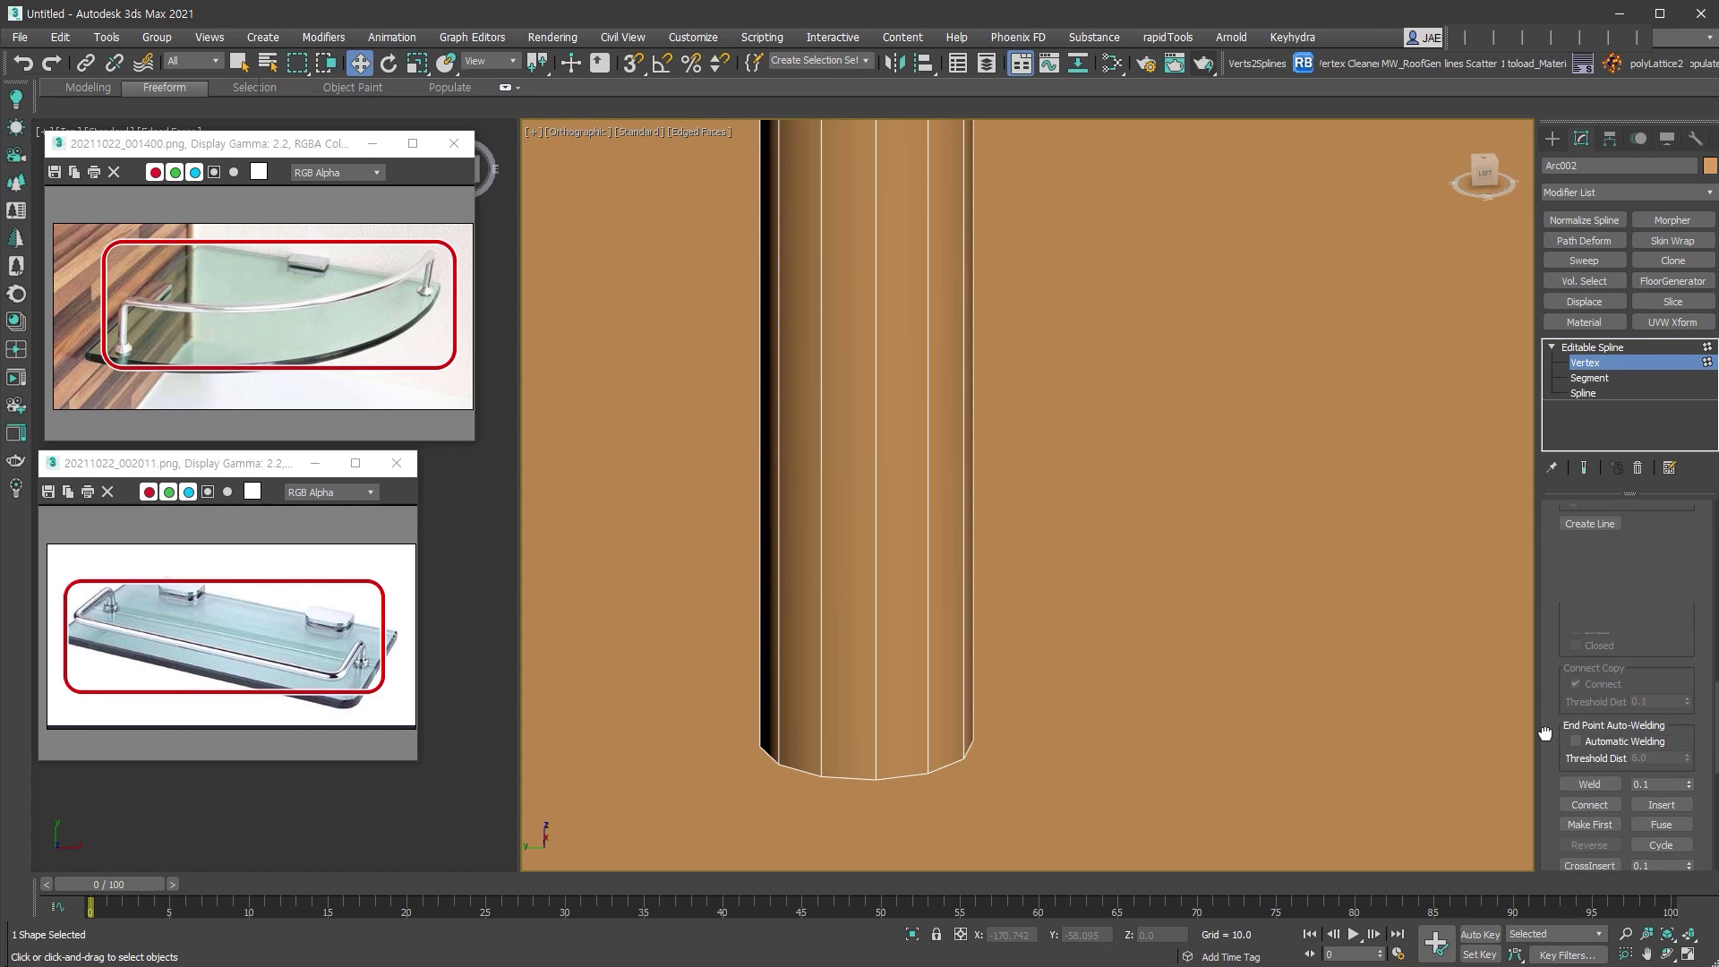
{"action": "scroll", "coordinate": [1626, 685], "scroll_direction": "up", "scroll_amount": 5}
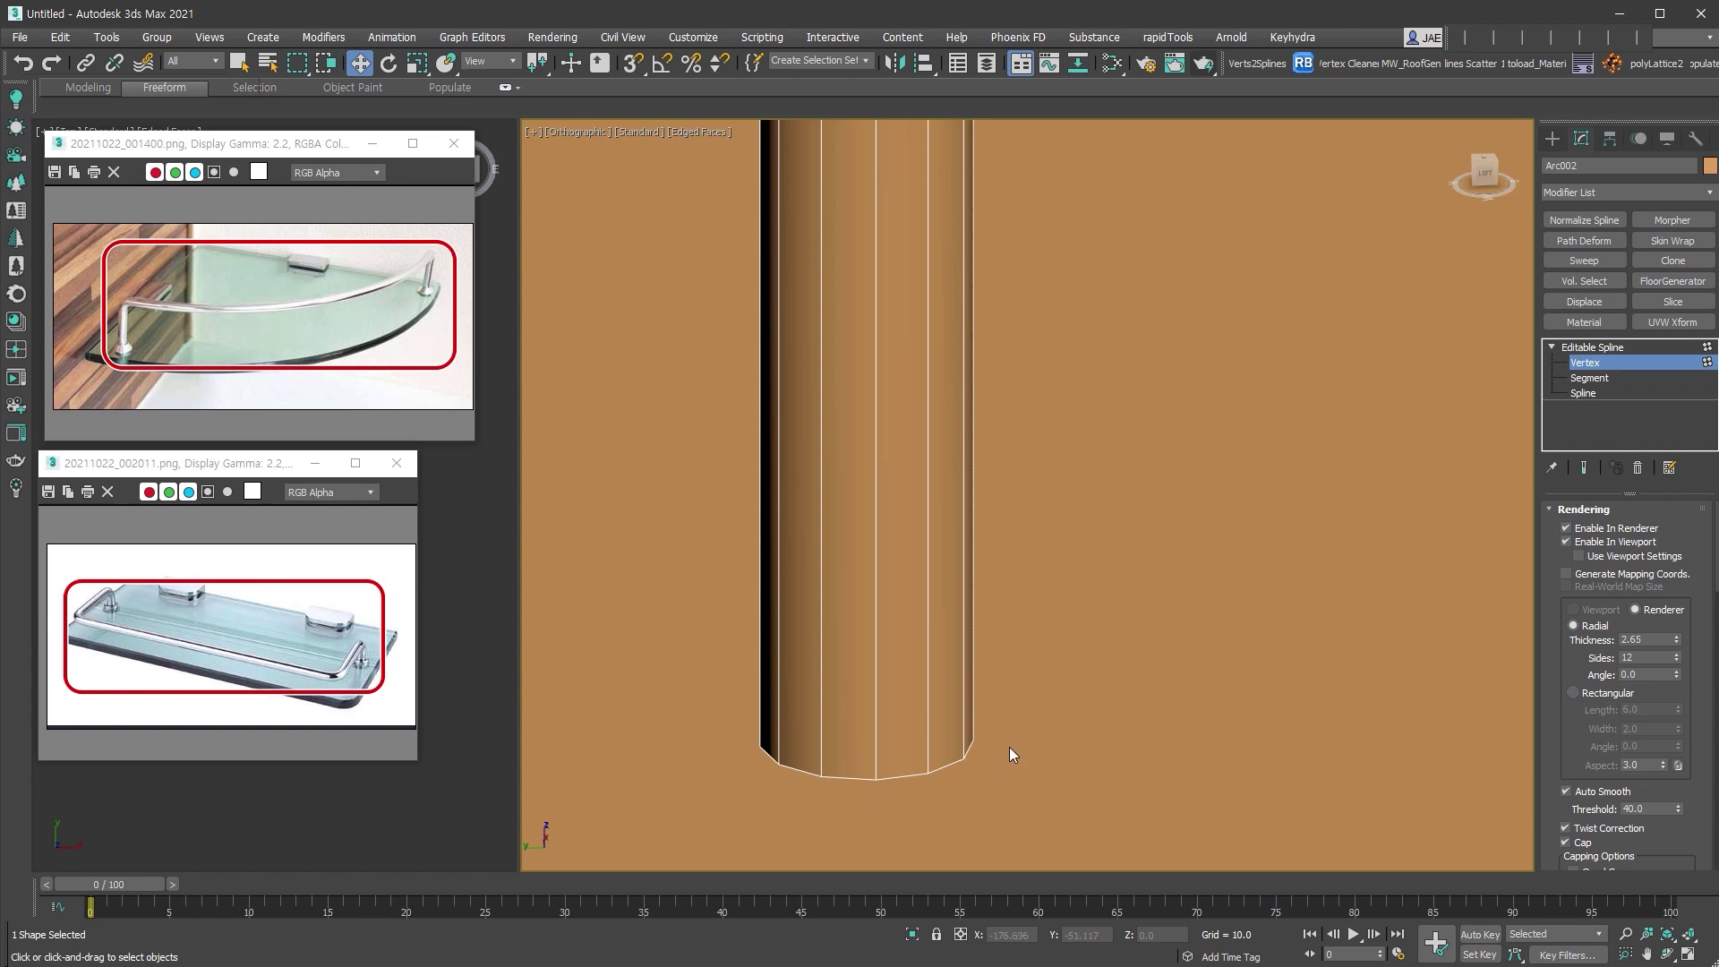
{"action": "double_click", "coordinate": [1645, 659]}
{"action": "type", "text": "24"}
{"action": "key", "text": "Return"}
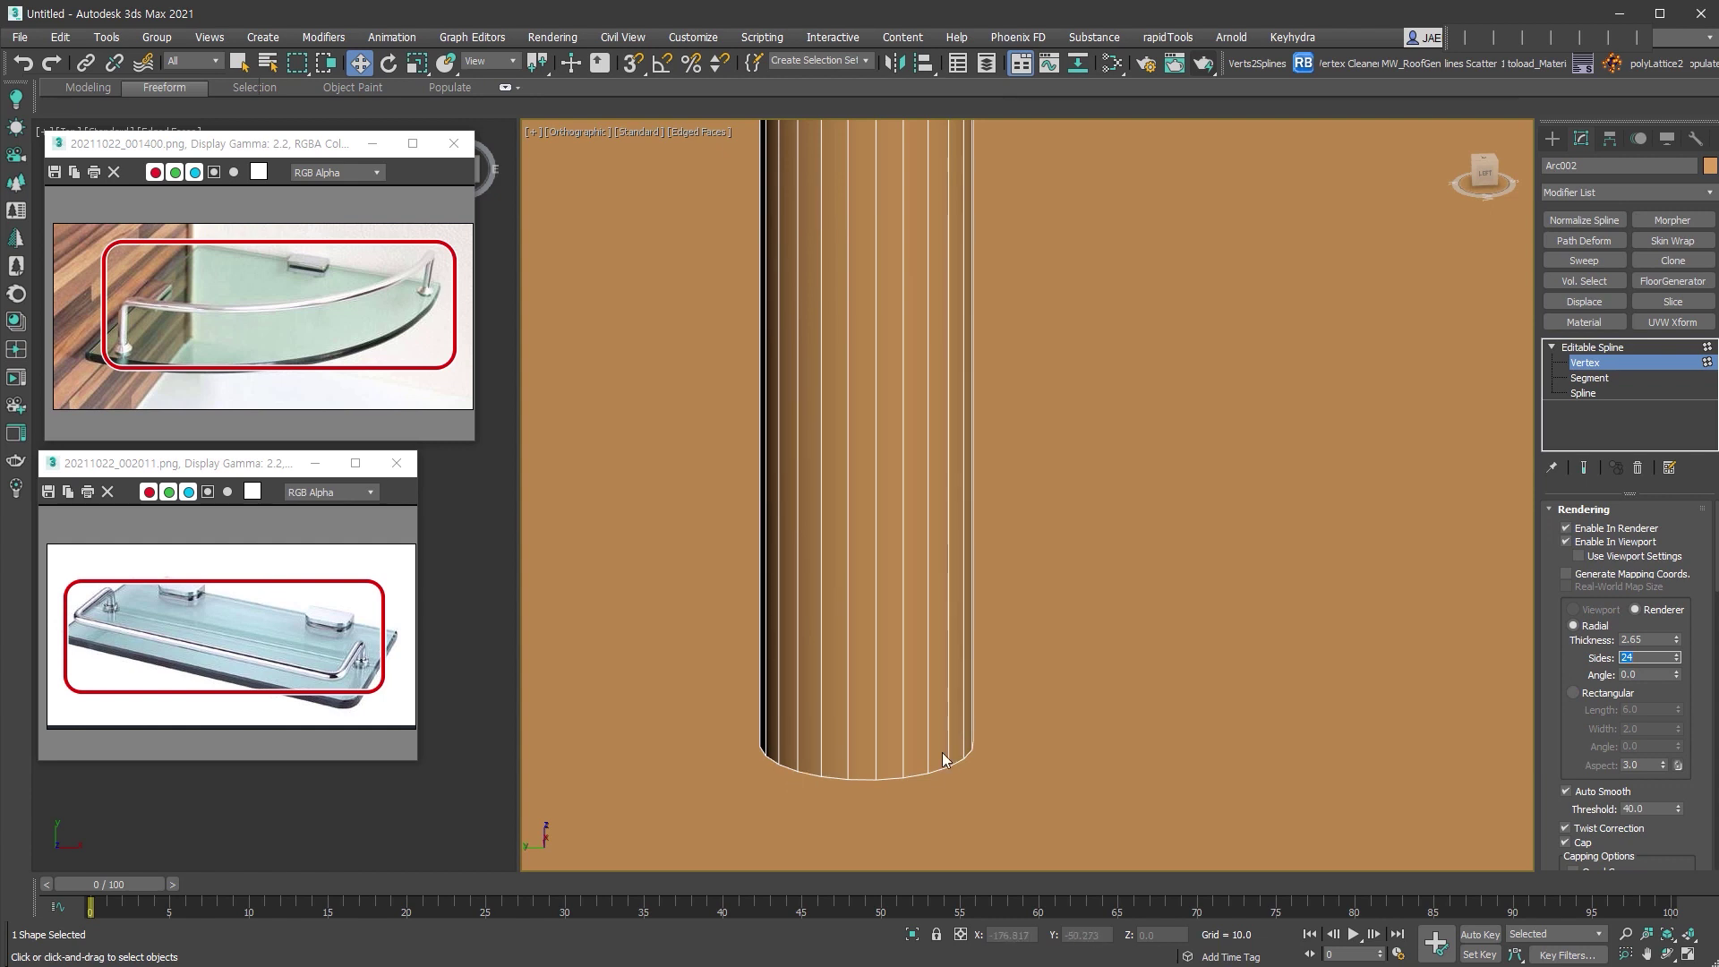
{"action": "middle_click_drag", "start_coordinate": [943, 752], "coordinate": [994, 699]}
{"action": "scroll", "coordinate": [1008, 683], "scroll_direction": "down", "scroll_amount": 4}
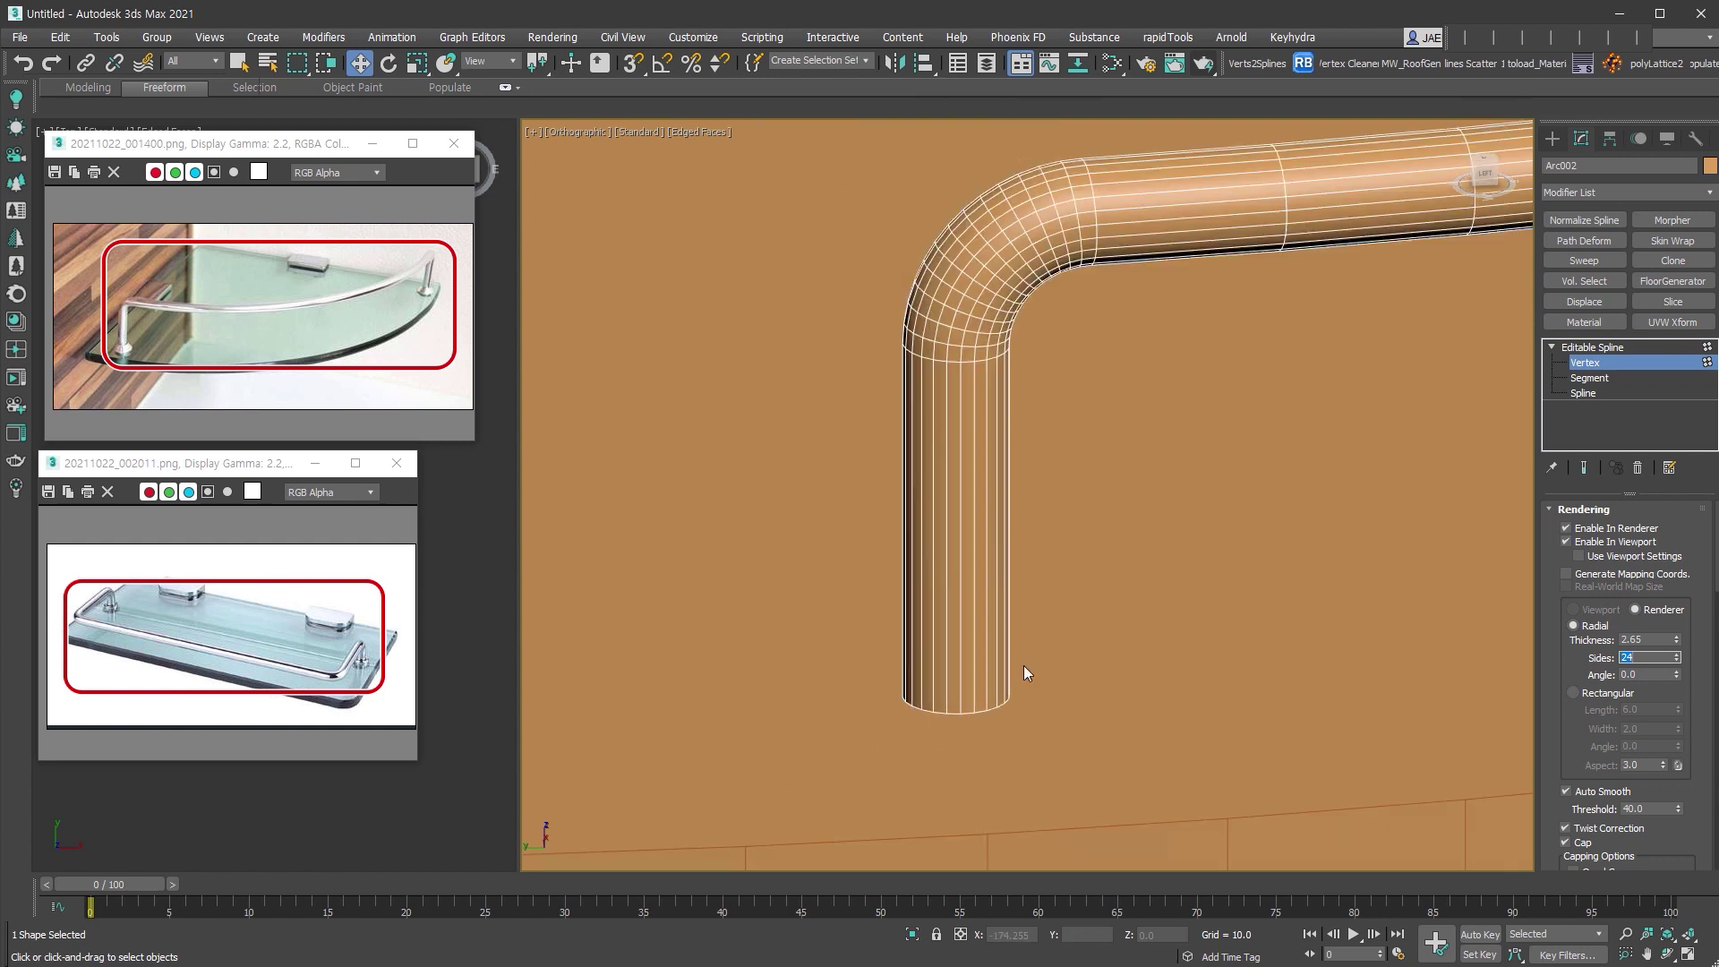
Leave vertex editing on the rail spline and convert the rail to an editable poly.
{"action": "scroll", "coordinate": [1024, 664], "scroll_direction": "down", "scroll_amount": 6}
{"action": "middle_click_drag", "start_coordinate": [1343, 629], "coordinate": [921, 673]}
{"action": "scroll", "coordinate": [921, 673], "scroll_direction": "down", "scroll_amount": 3}
{"action": "middle_click_drag", "start_coordinate": [1251, 654], "coordinate": [1147, 683]}
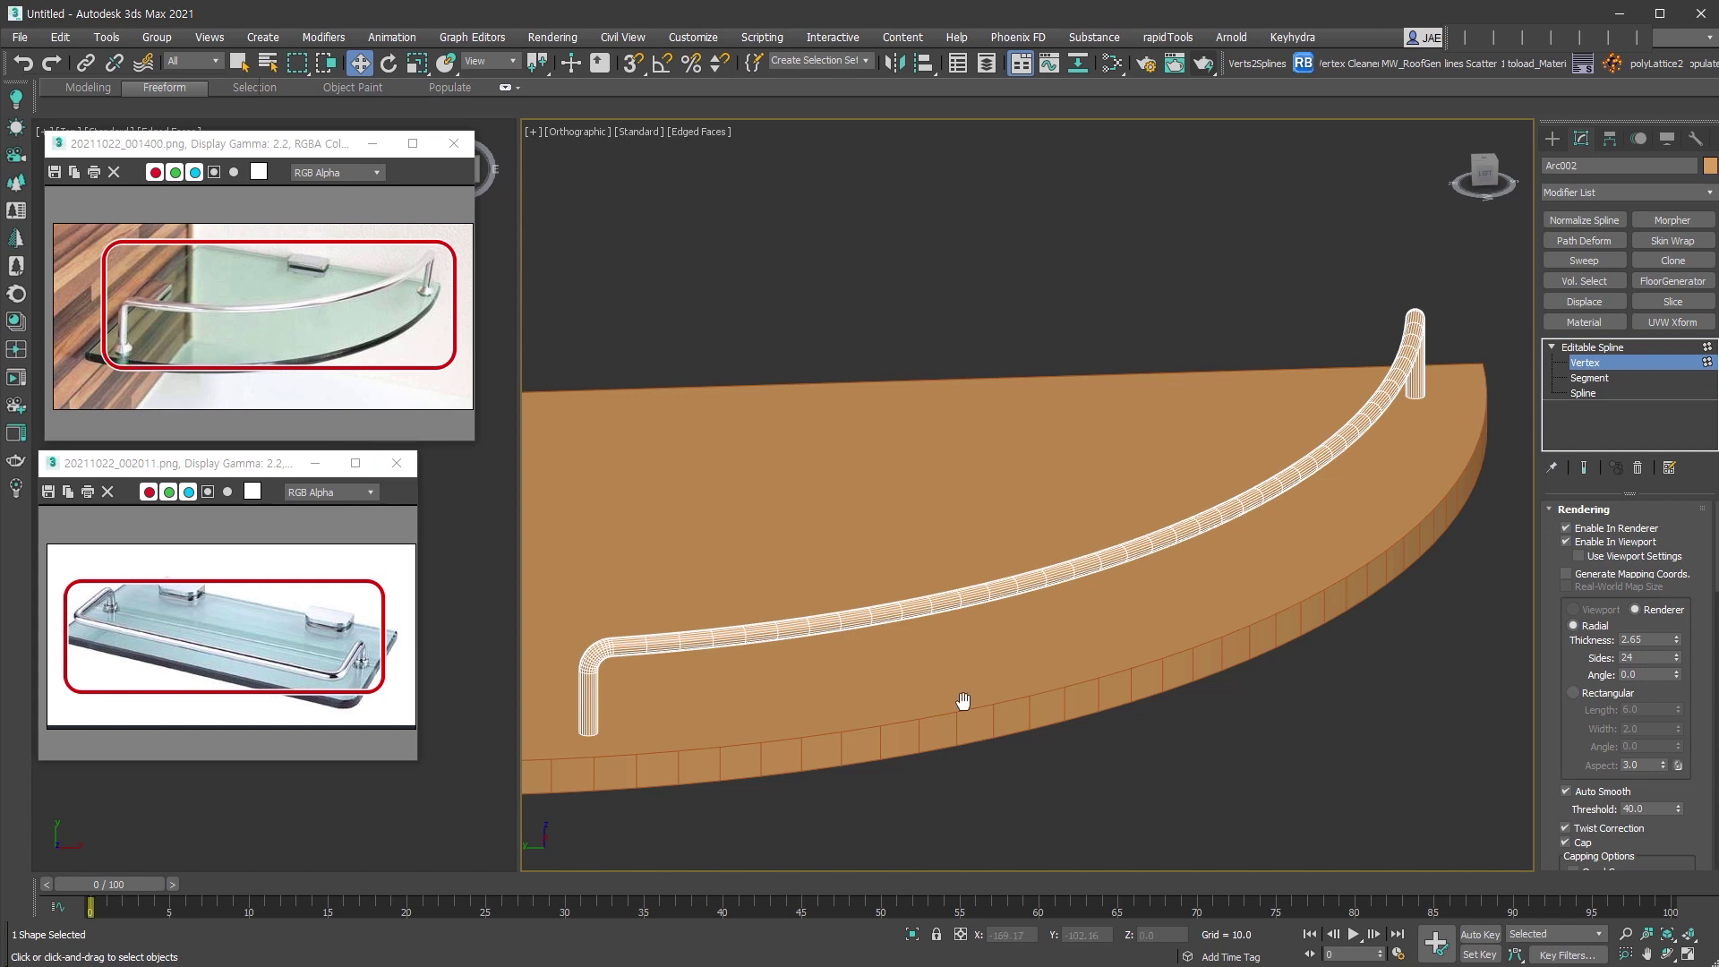
{"action": "middle_click_drag", "start_coordinate": [962, 706], "coordinate": [1075, 572]}
{"action": "left_click", "coordinate": [1567, 347]}
{"action": "middle_click_drag", "start_coordinate": [1010, 508], "coordinate": [979, 591]}
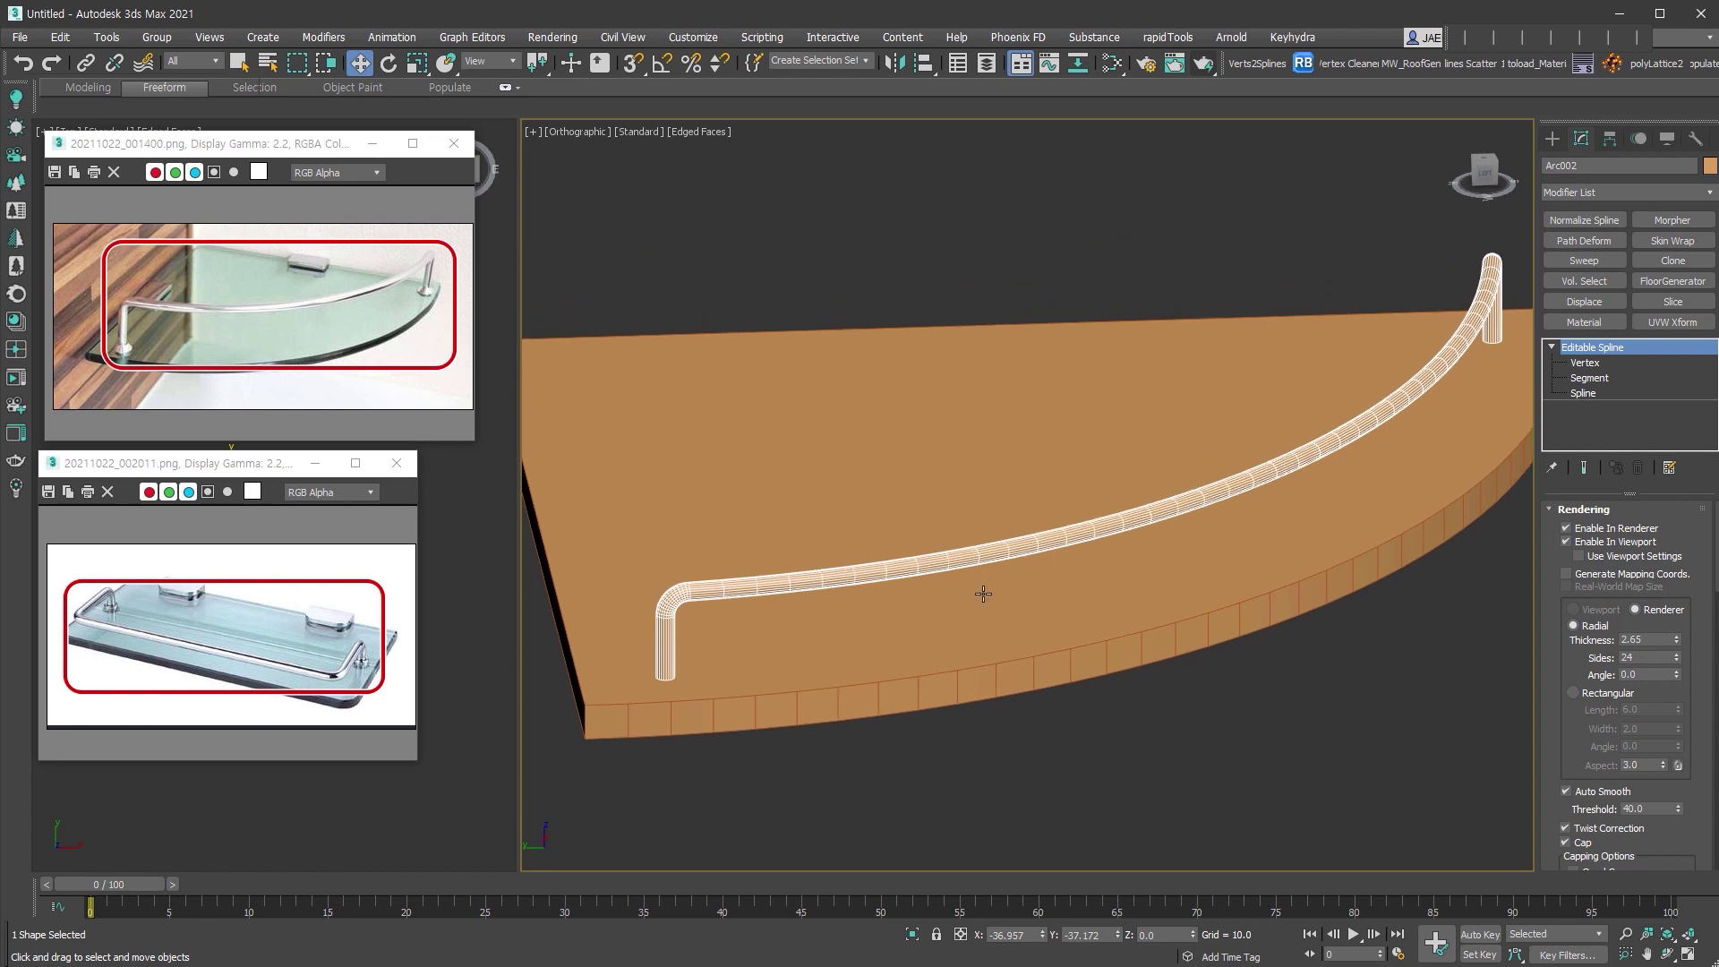
{"action": "key", "text": "ctrl+e"}
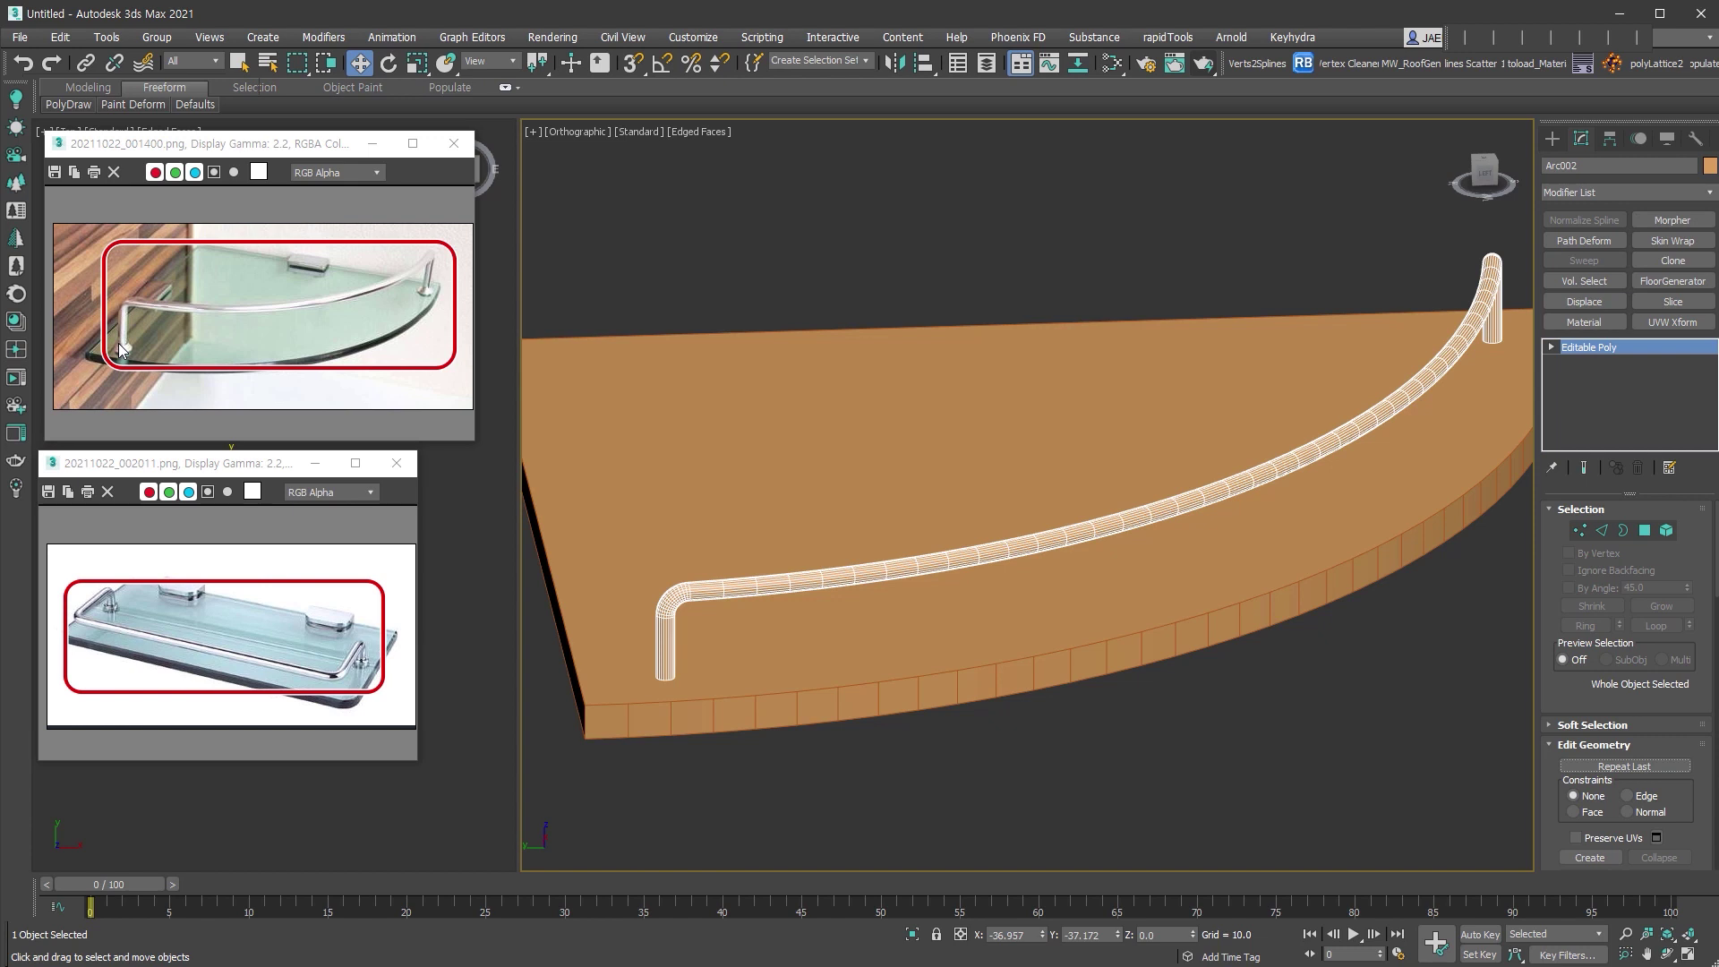
Select the side polygons of both vertical rail posts and detach them as a clone named Object001.
{"action": "left_click", "coordinate": [1645, 530]}
{"action": "middle_click_drag", "start_coordinate": [1184, 681], "coordinate": [1237, 641], "text": "alt"}
{"action": "left_click", "coordinate": [1246, 474]}
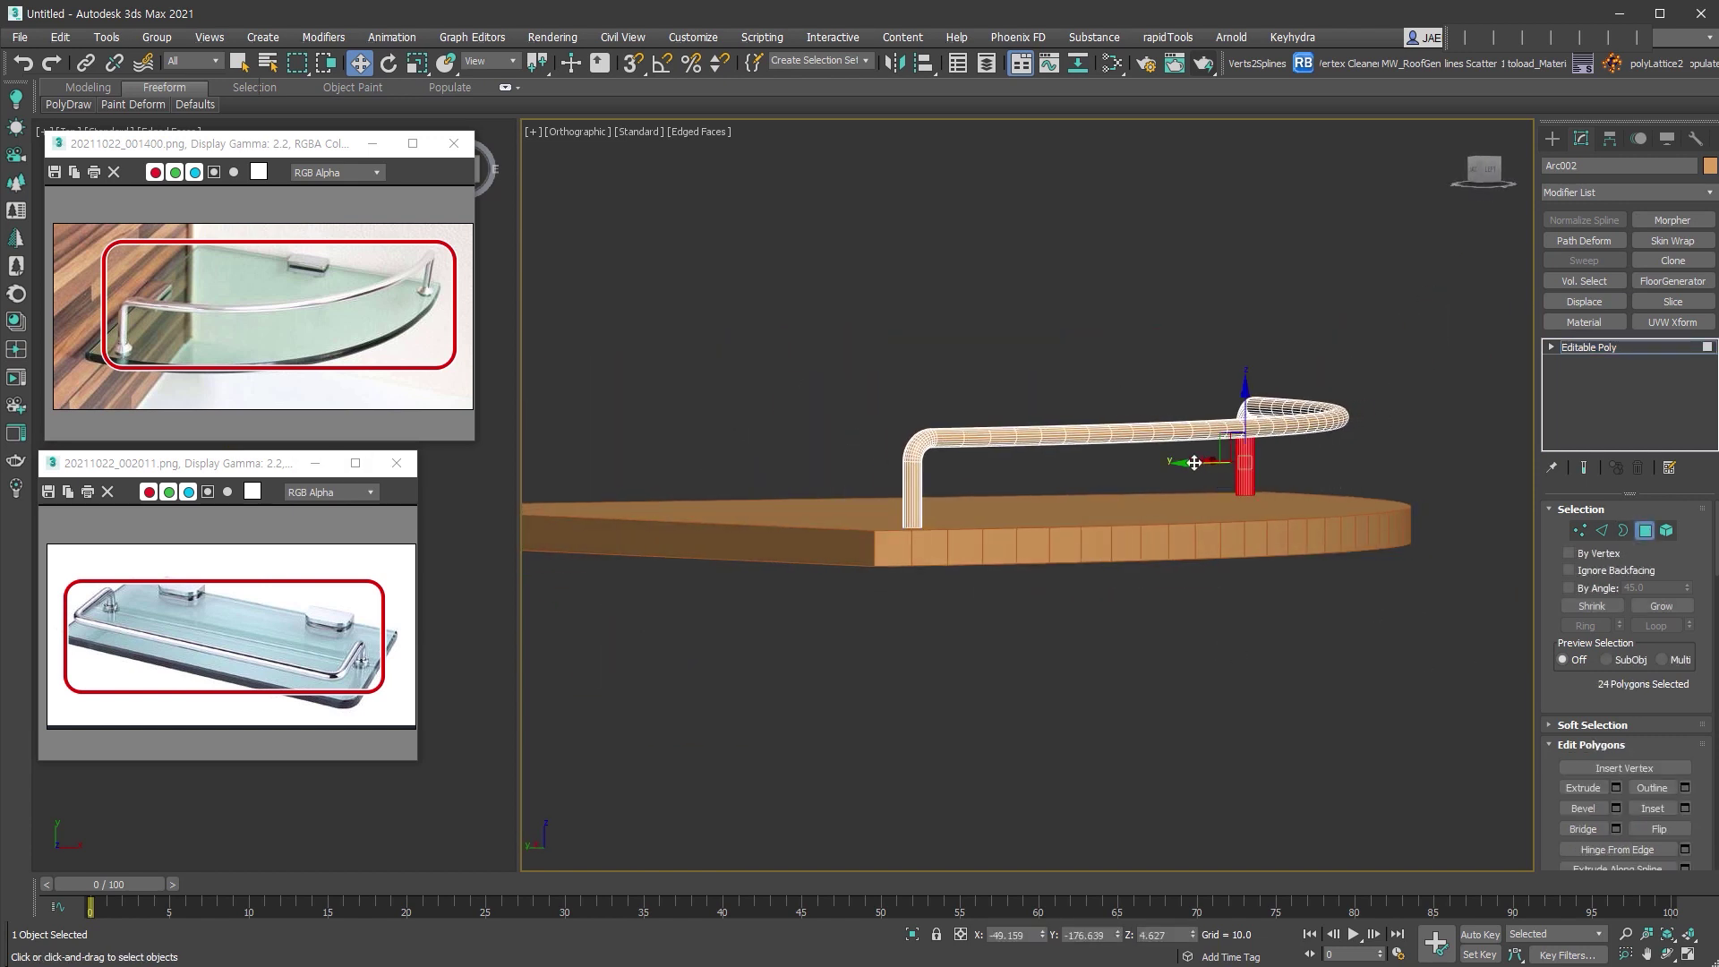
{"action": "left_click_drag", "start_coordinate": [853, 498], "coordinate": [848, 500], "text": "ctrl"}
{"action": "middle_click_drag", "start_coordinate": [1052, 577], "coordinate": [1002, 577], "text": "alt"}
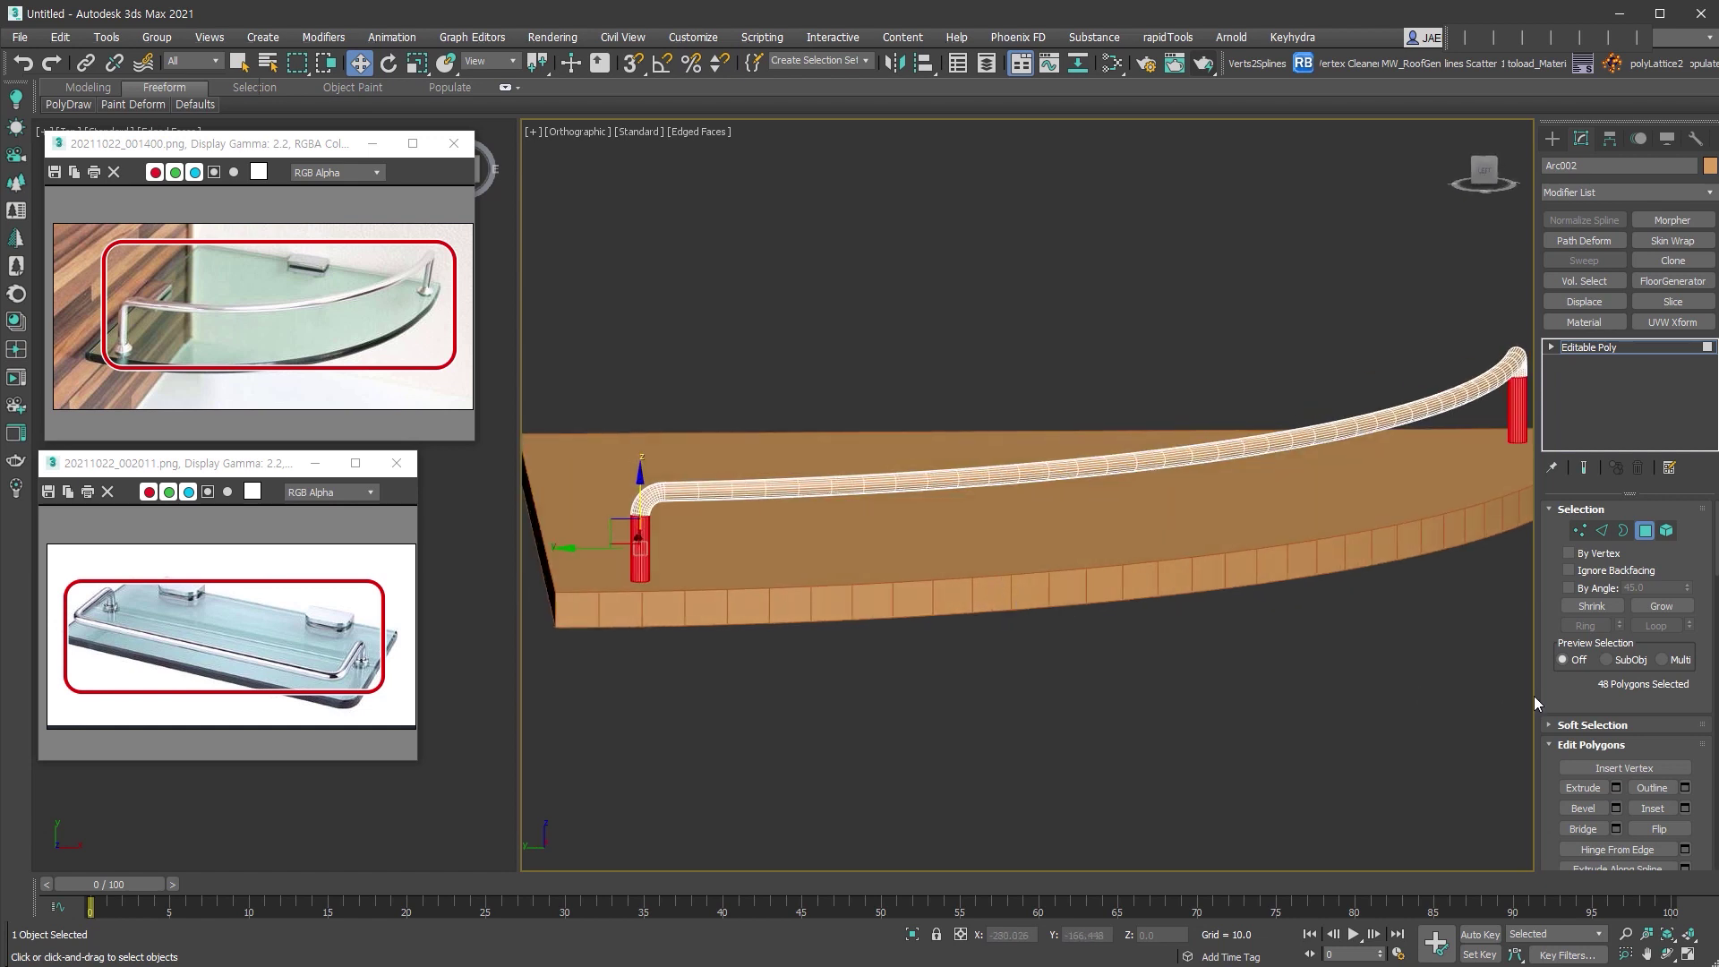
{"action": "left_click_drag", "start_coordinate": [1593, 708], "coordinate": [1634, 287]}
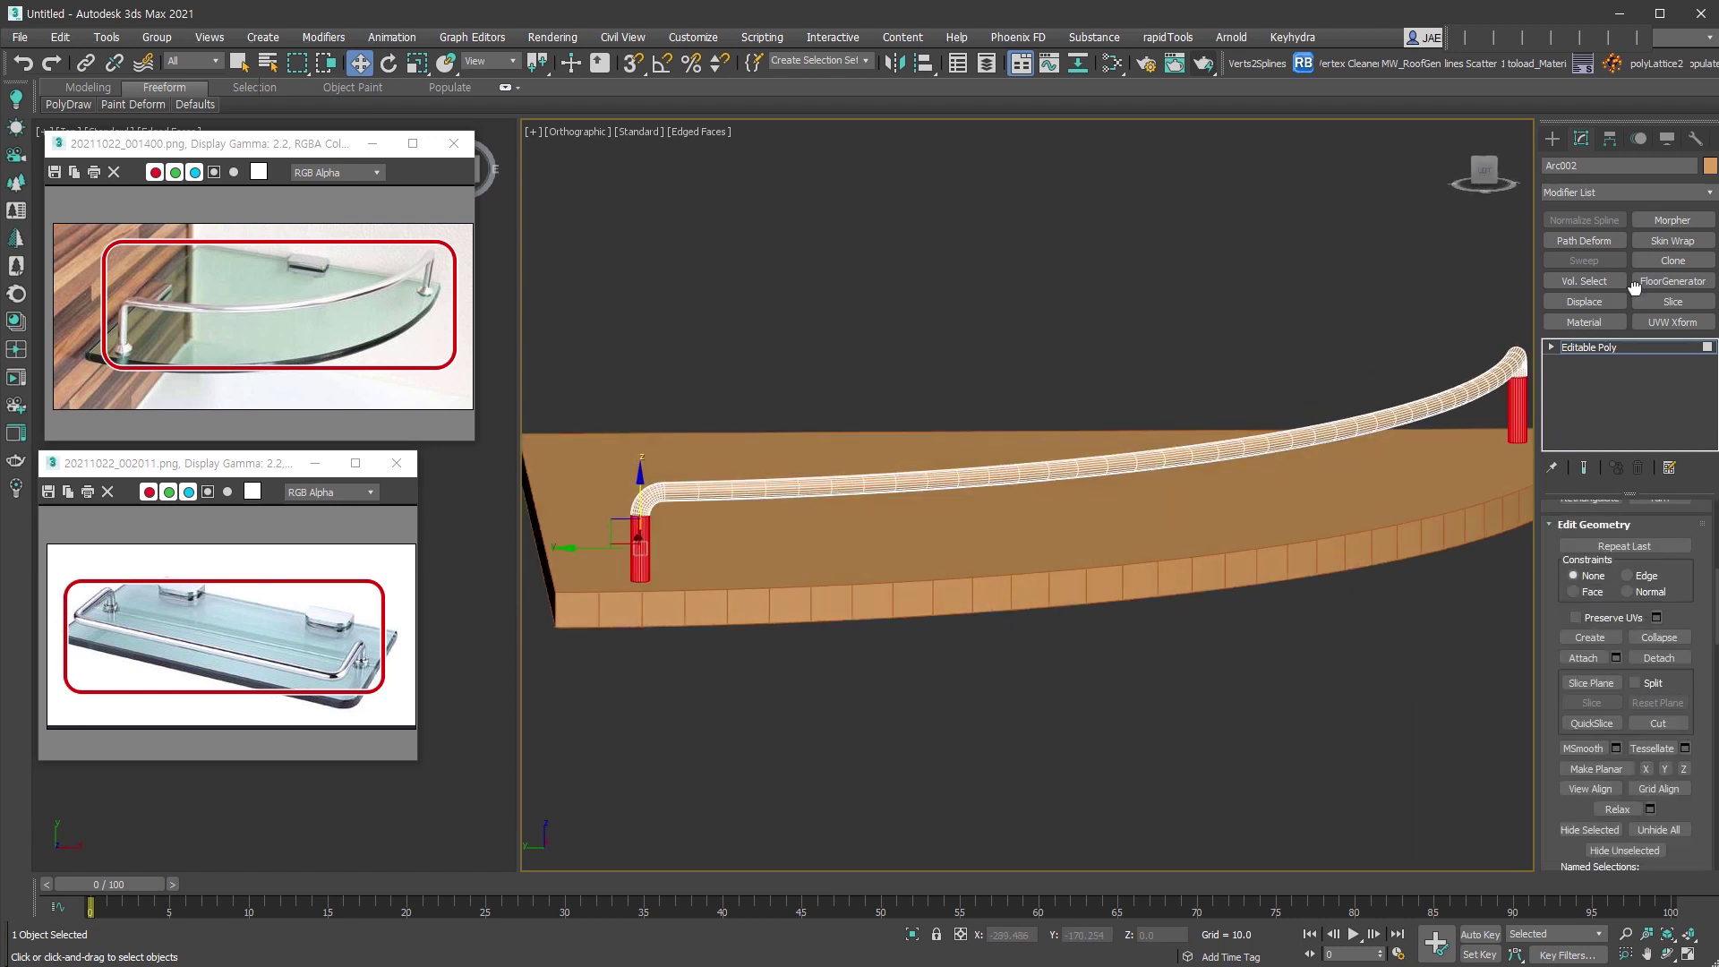
{"action": "left_click", "coordinate": [1674, 659]}
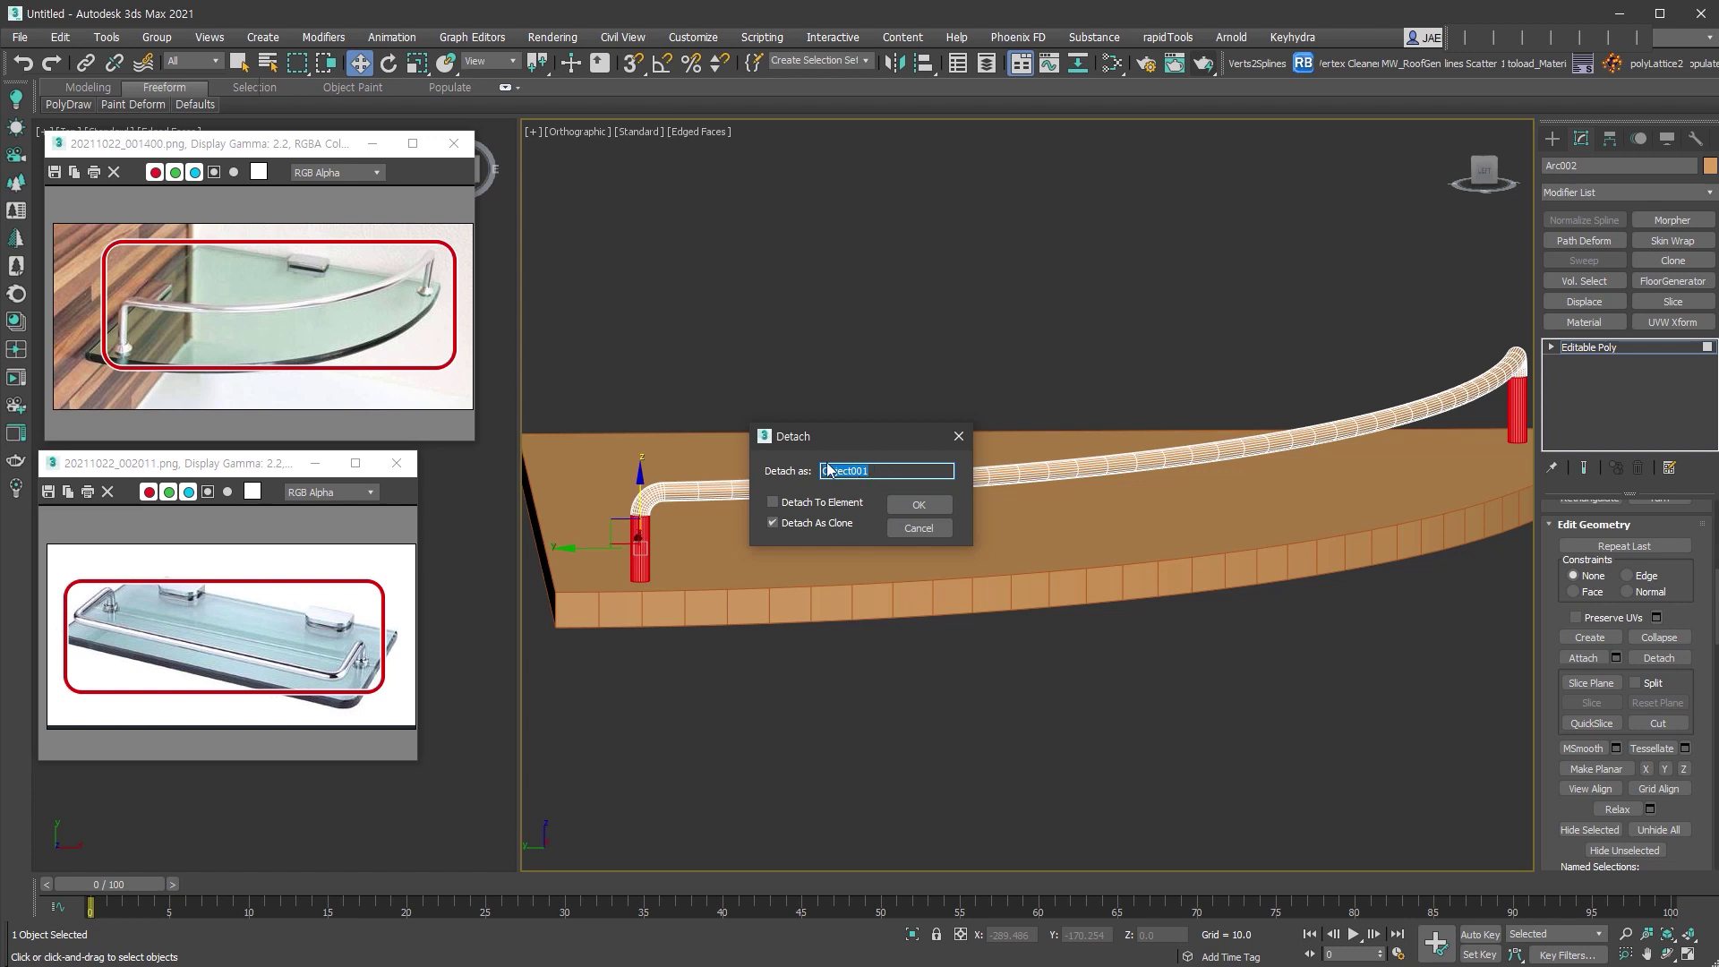
{"action": "left_click", "coordinate": [919, 505]}
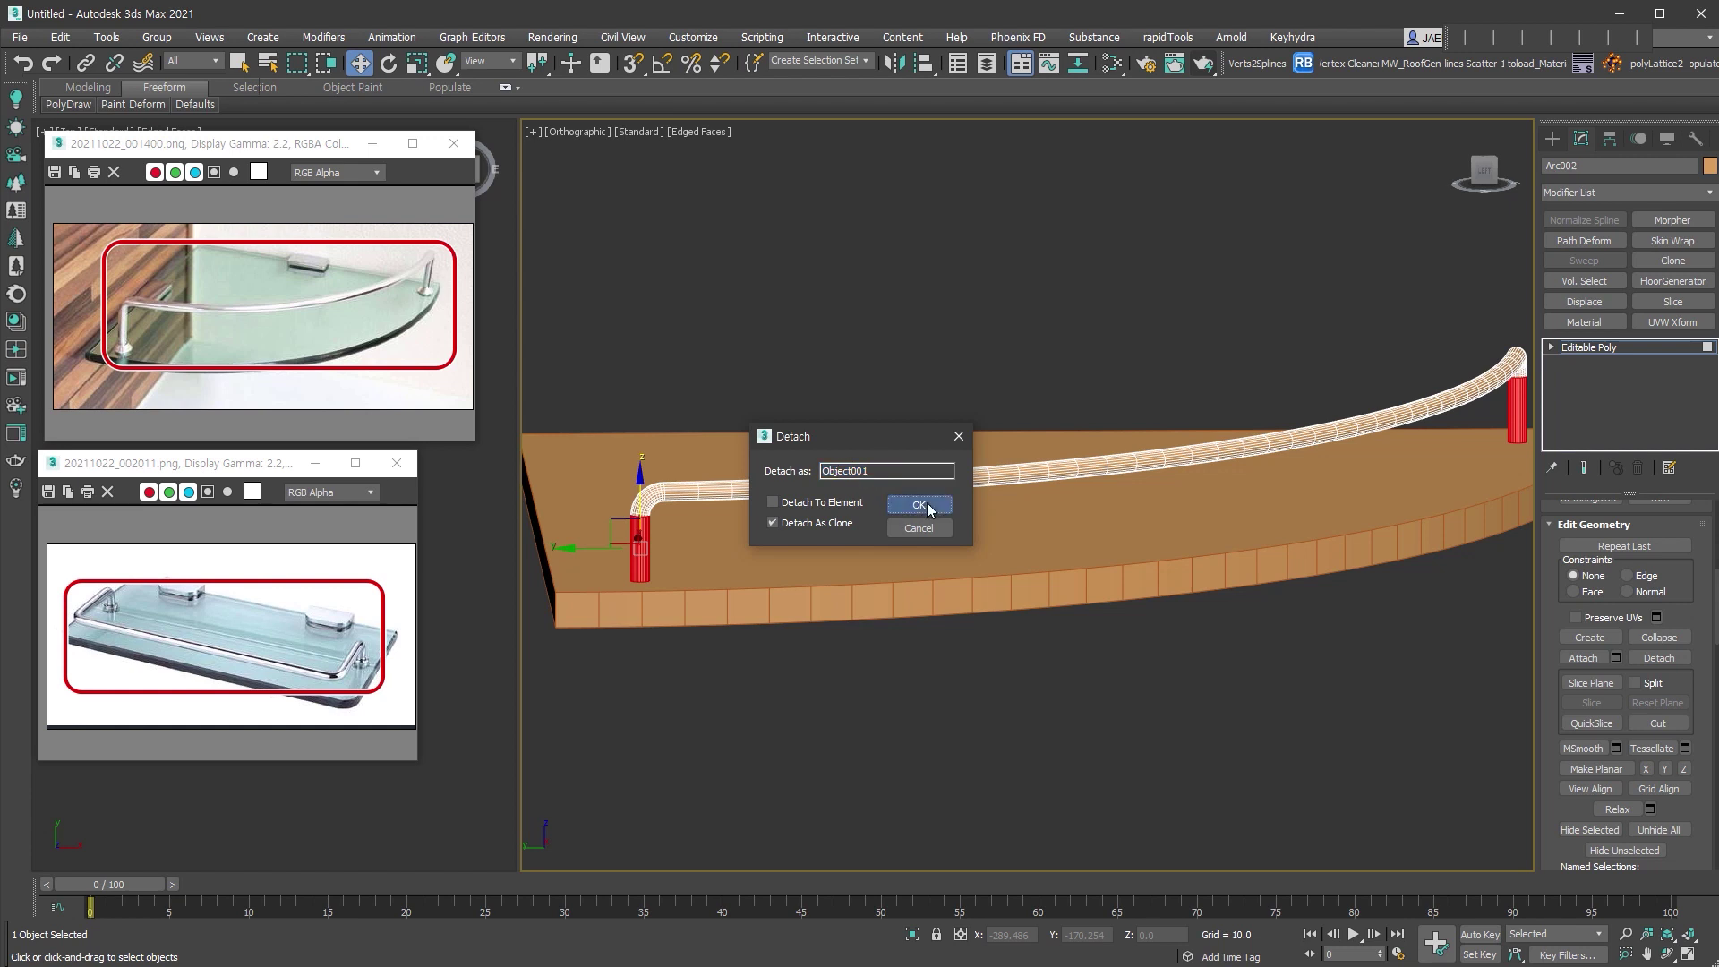
Select the rail and the cloned posts in turn to check that they are separate objects.
{"action": "left_click", "coordinate": [1021, 290]}
{"action": "left_click", "coordinate": [641, 548]}
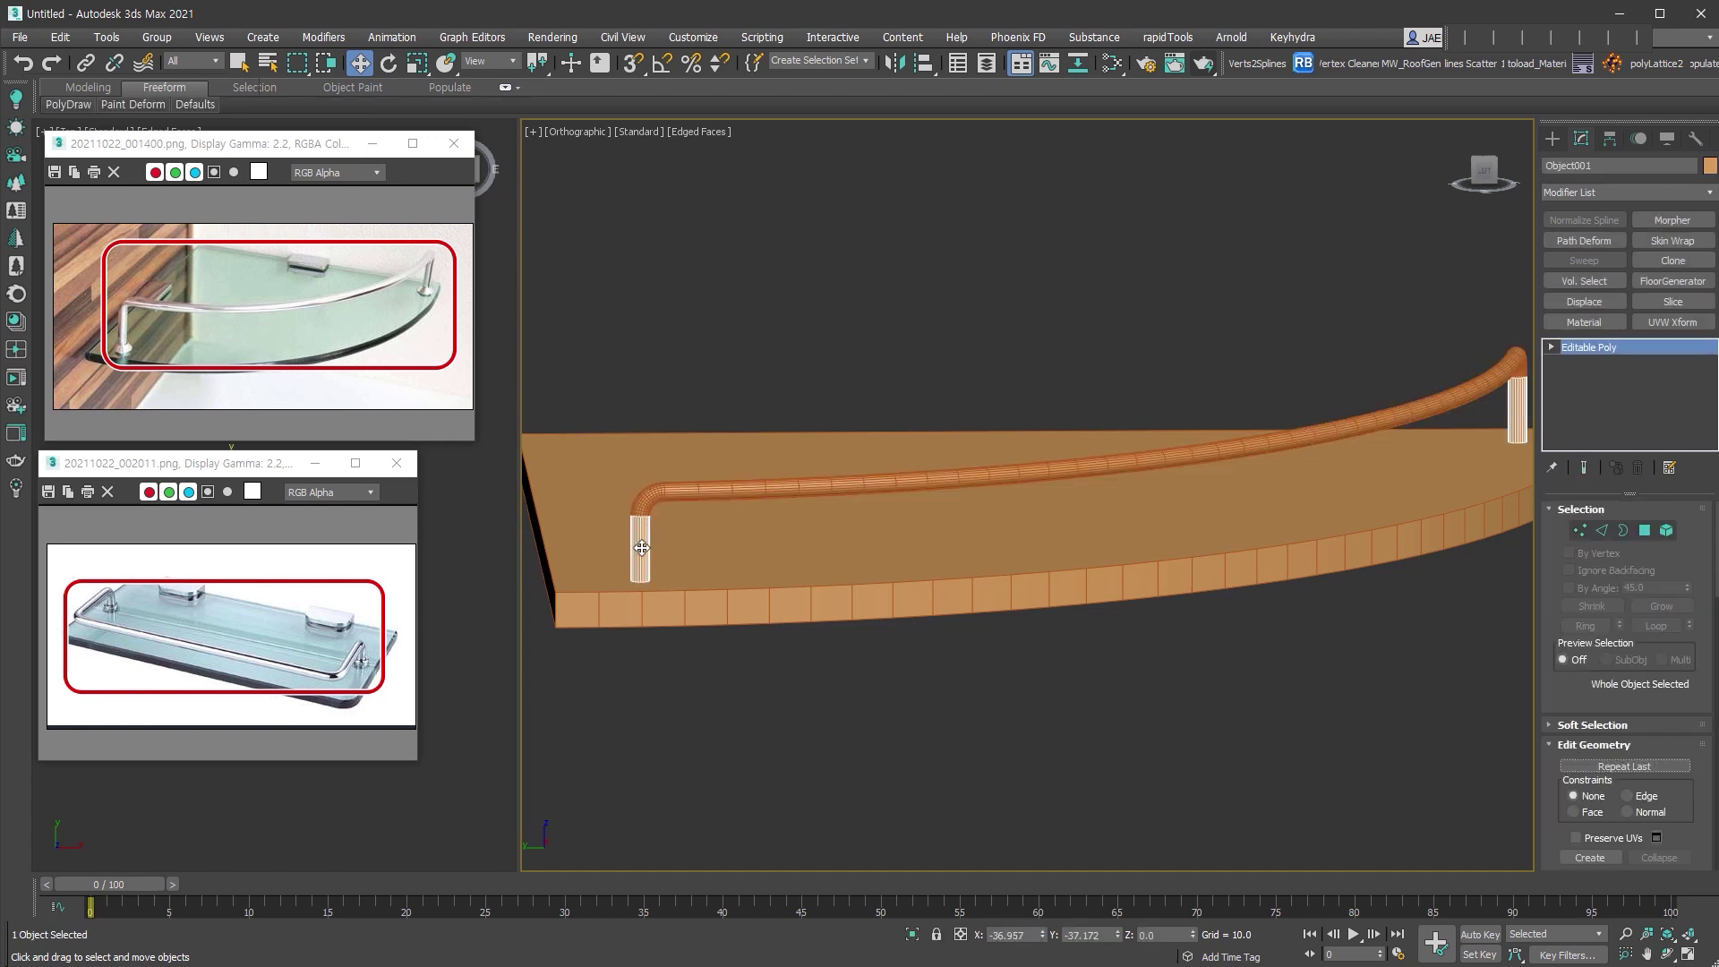
{"action": "left_click", "coordinate": [641, 518]}
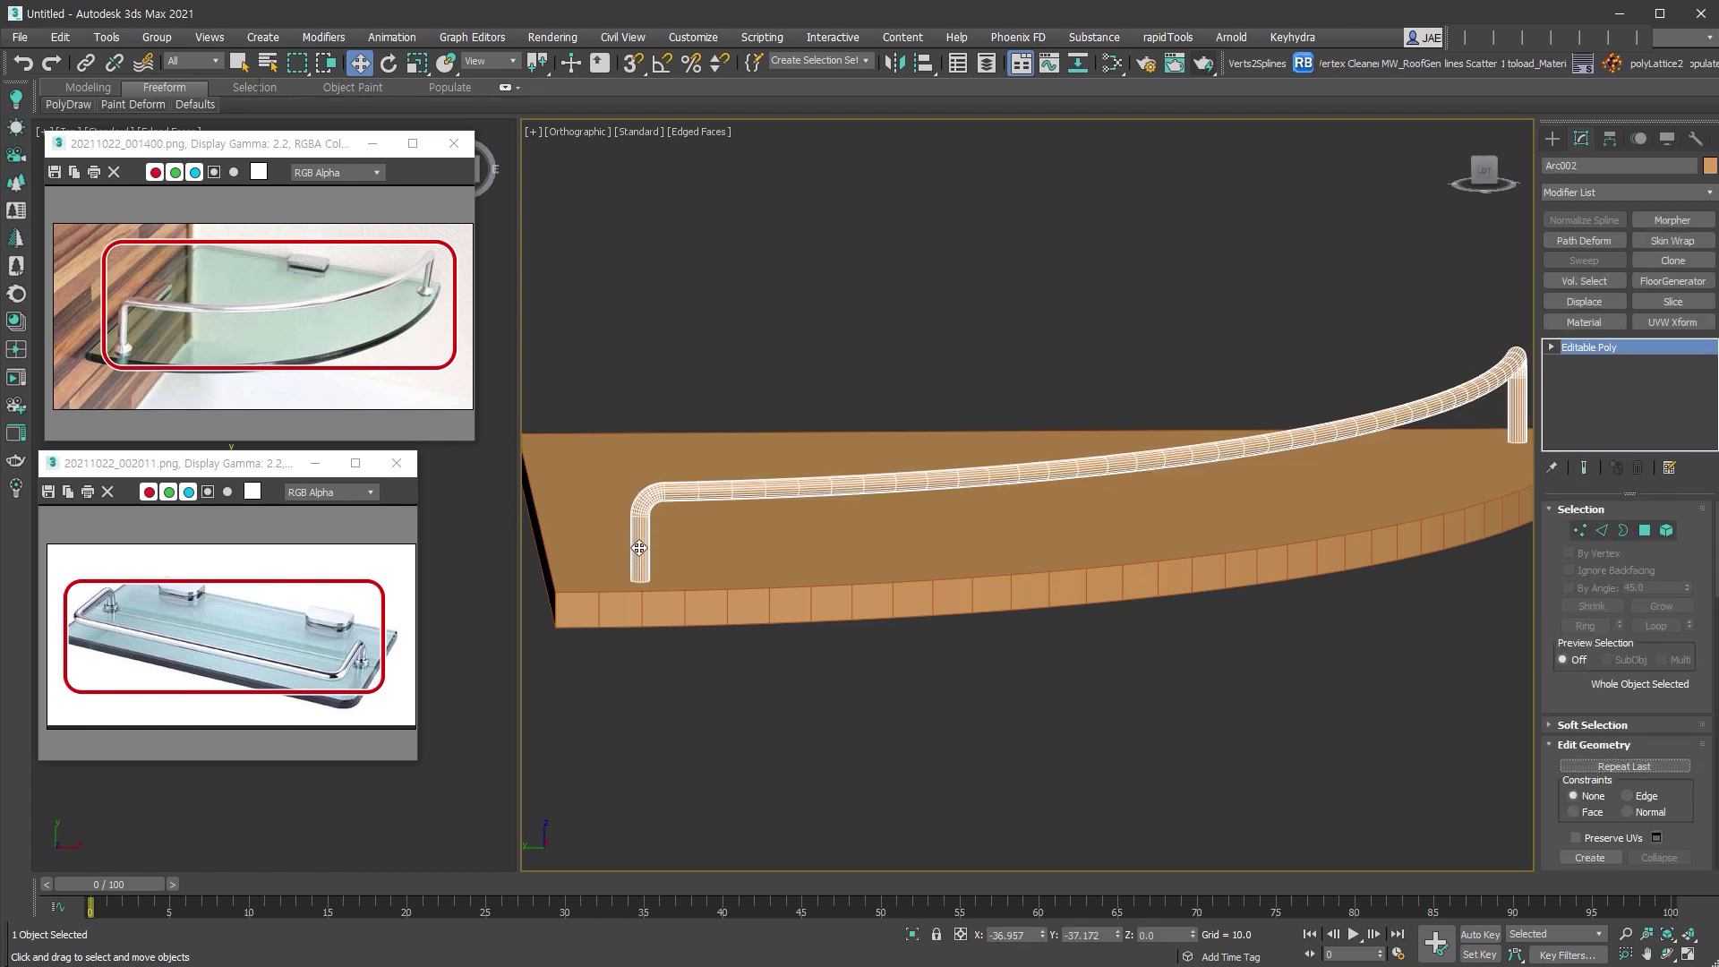
{"action": "left_click", "coordinate": [640, 548]}
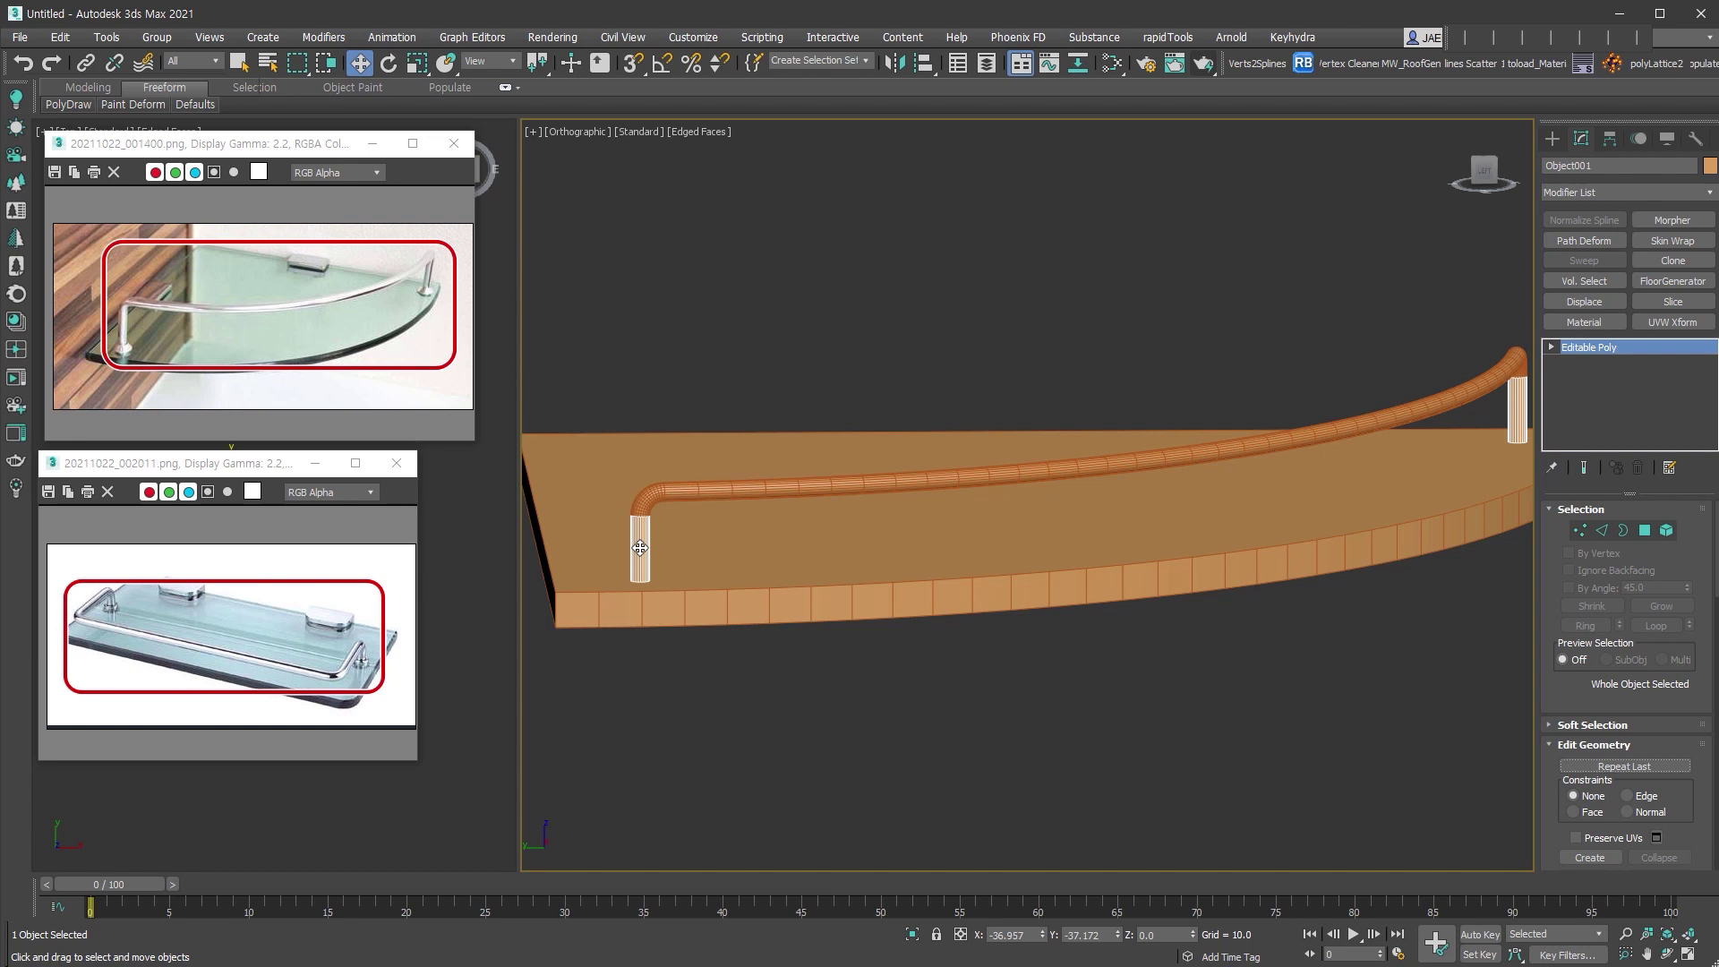
Move the top vertices of both cloned post tubes down along Z to leave short collars at the post bases.
{"action": "key", "text": "4"}
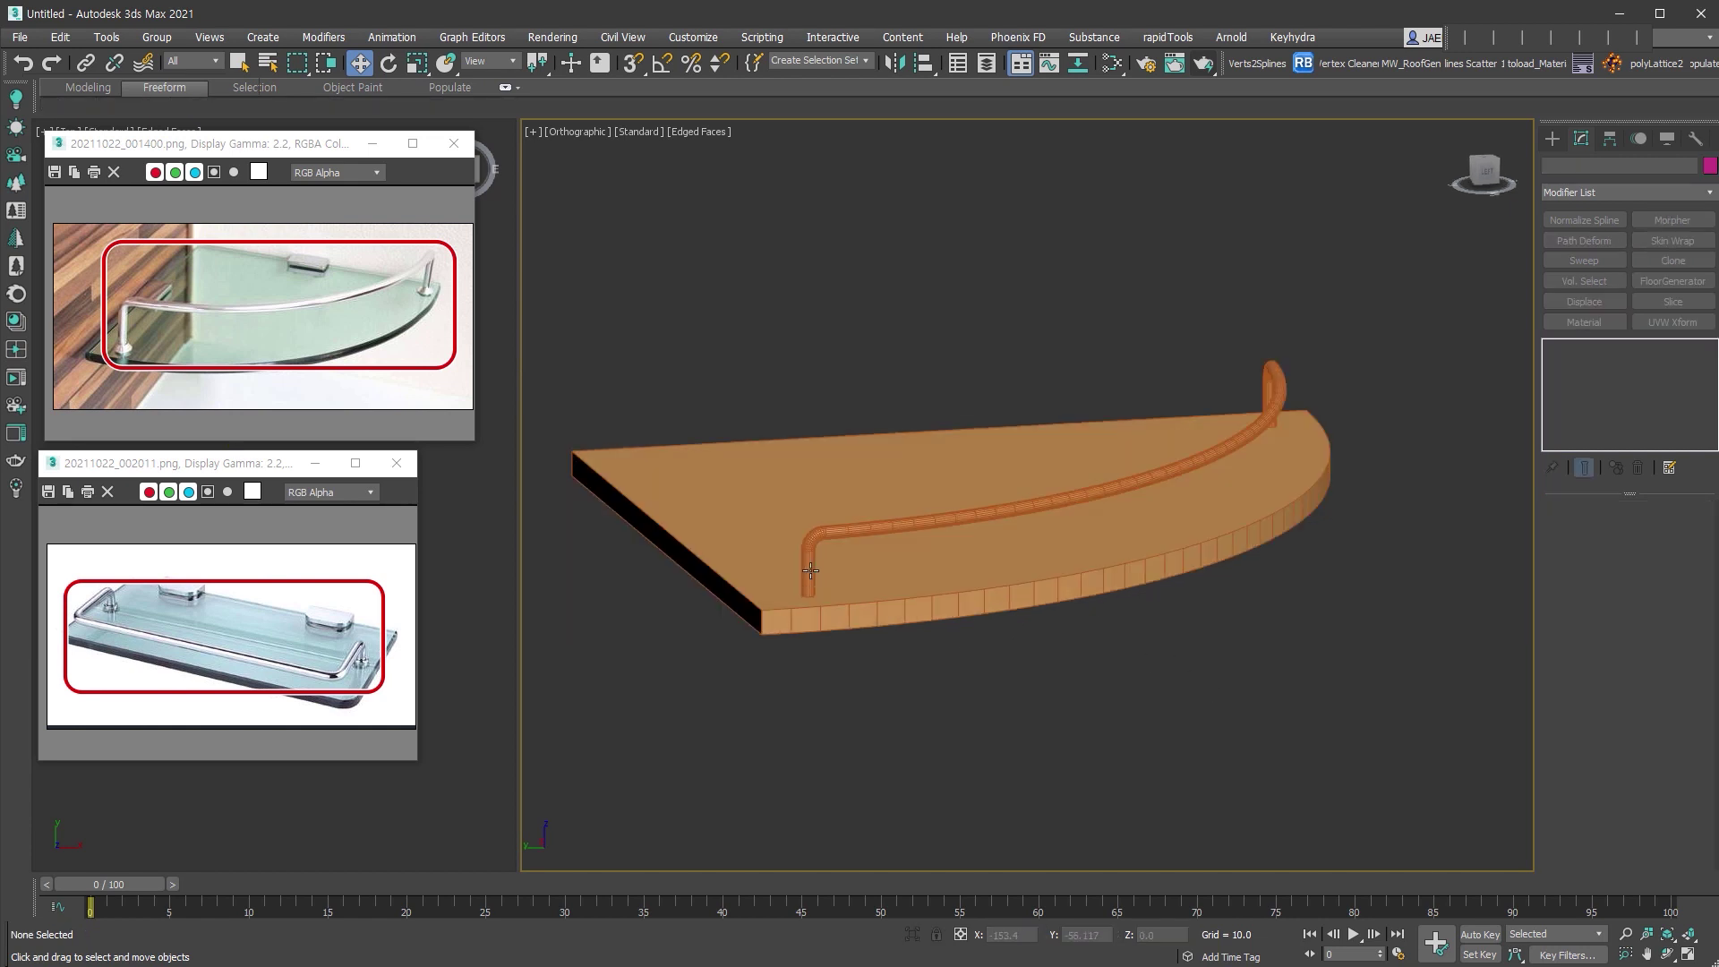
{"action": "left_click", "coordinate": [807, 573]}
{"action": "left_click", "coordinate": [808, 573]}
{"action": "scroll", "coordinate": [808, 575], "scroll_direction": "up", "scroll_amount": 5}
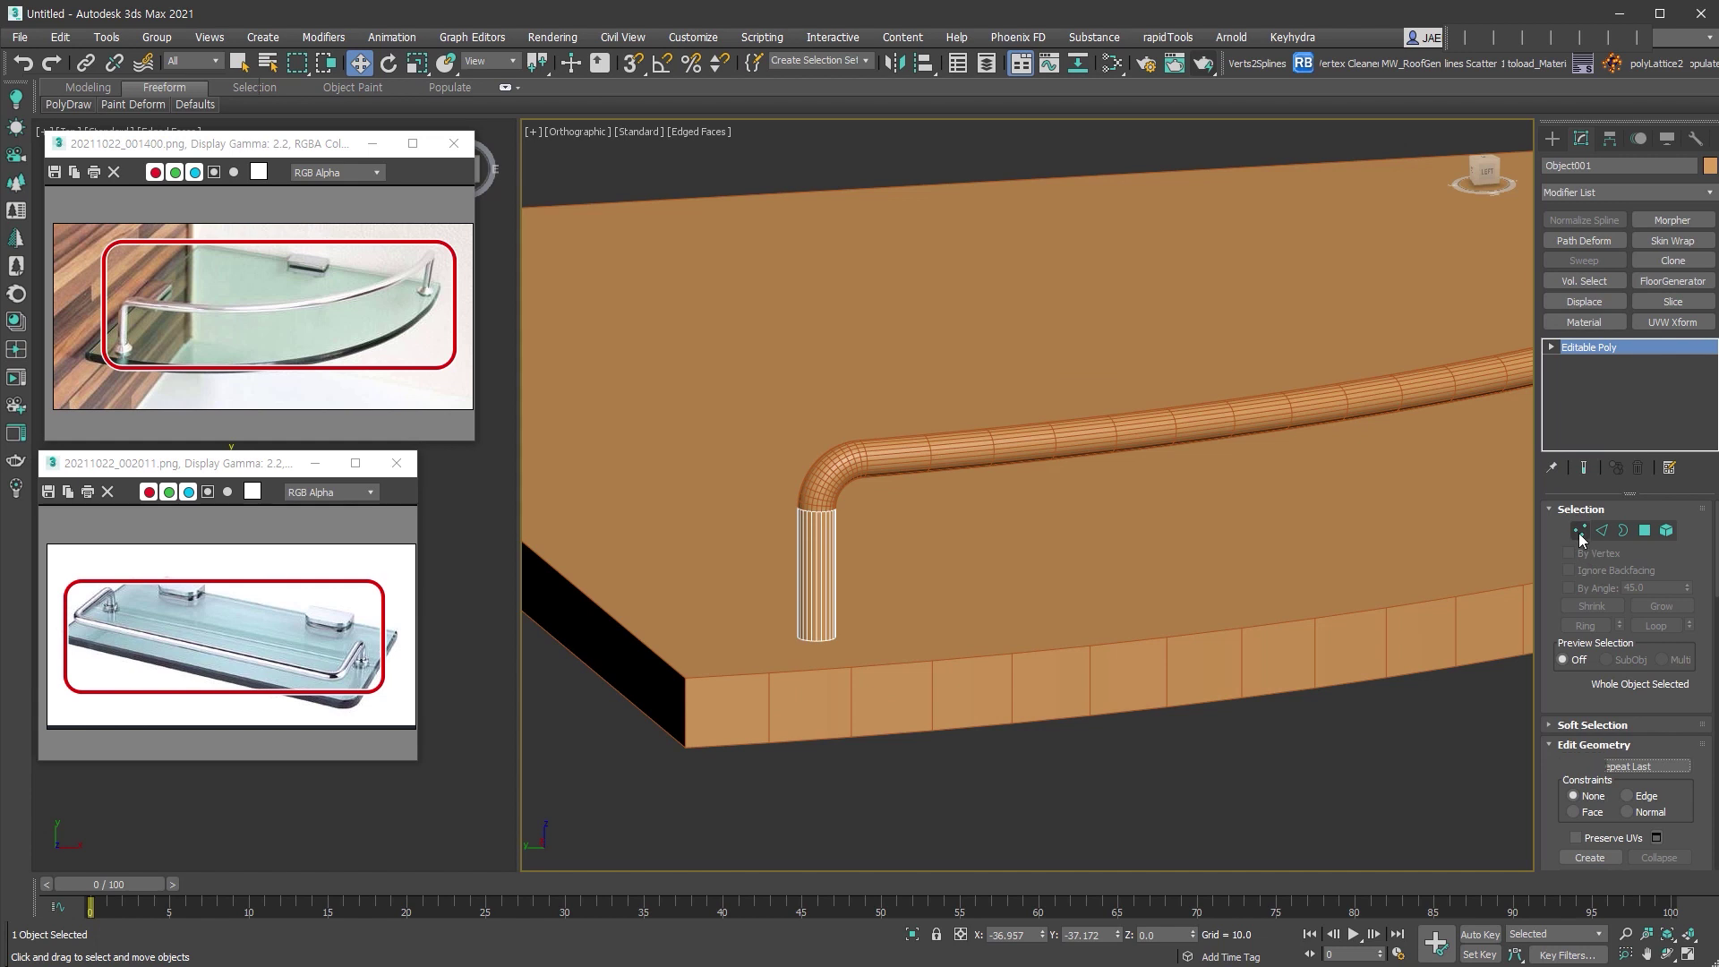
{"action": "left_click", "coordinate": [1580, 532]}
{"action": "scroll", "coordinate": [1097, 582], "scroll_direction": "down", "scroll_amount": 4}
{"action": "middle_click_drag", "start_coordinate": [1082, 627], "coordinate": [1060, 563], "text": "alt"}
{"action": "left_click_drag", "start_coordinate": [881, 405], "coordinate": [1352, 497]}
{"action": "middle_click_drag", "start_coordinate": [1110, 470], "coordinate": [1139, 439], "text": "alt"}
{"action": "left_click_drag", "start_coordinate": [1144, 428], "coordinate": [1134, 467]}
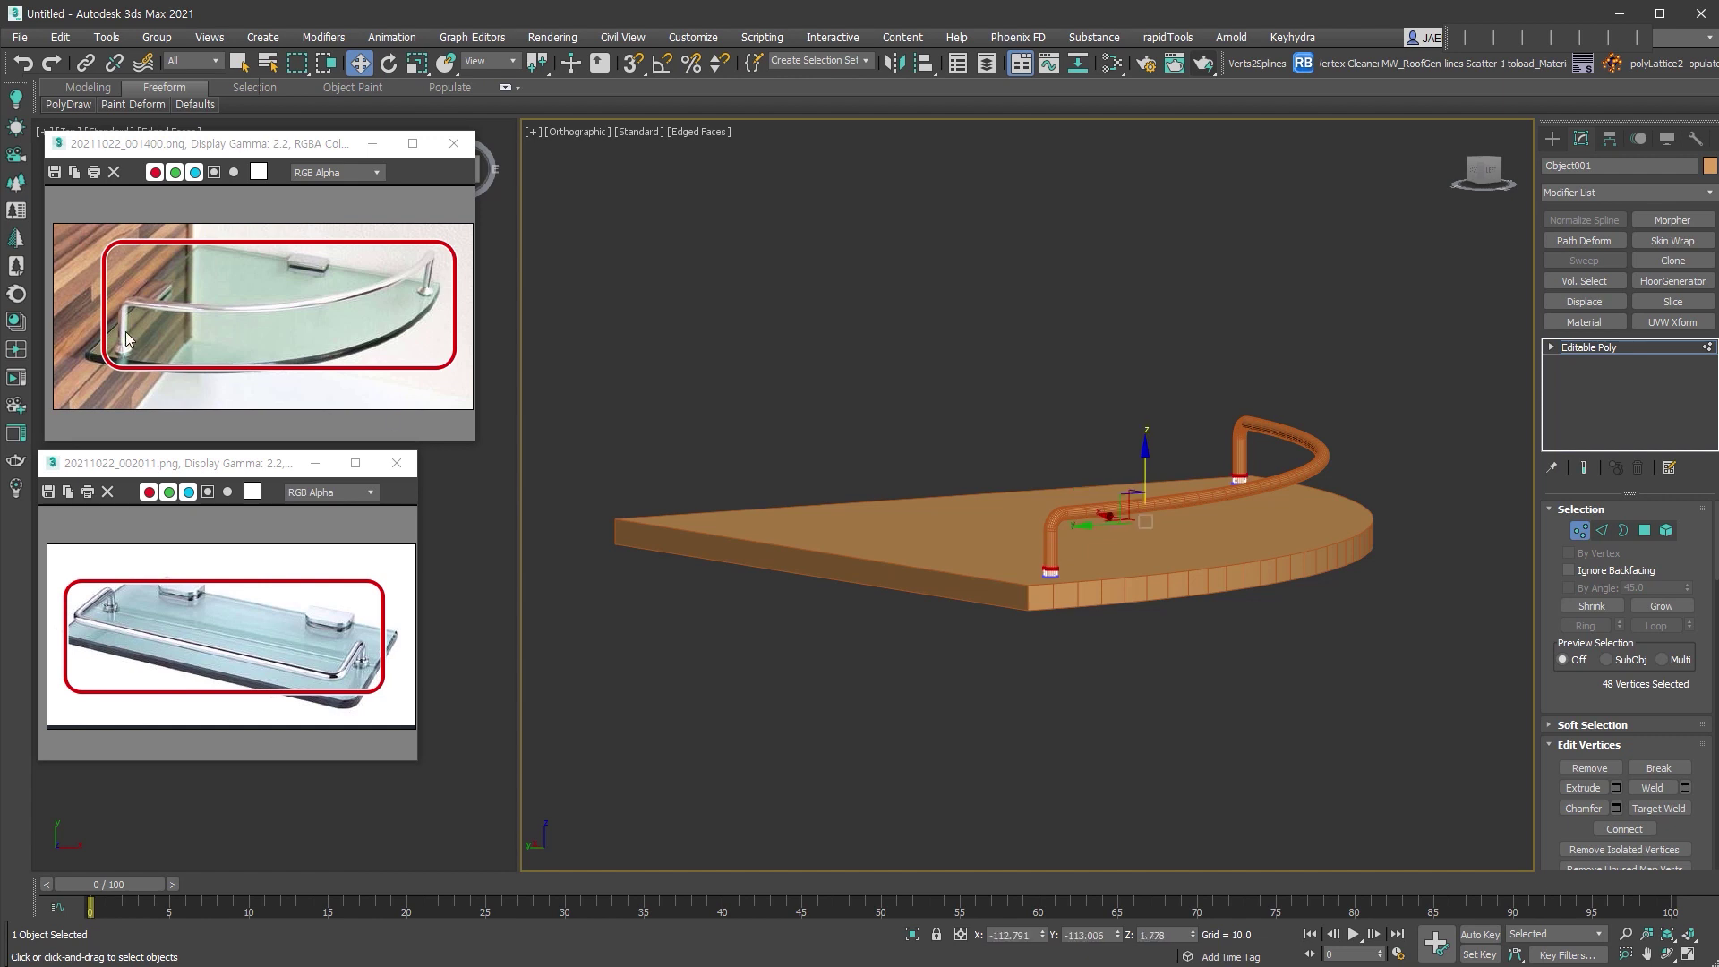
{"action": "scroll", "coordinate": [1061, 577], "scroll_direction": "up", "scroll_amount": 8}
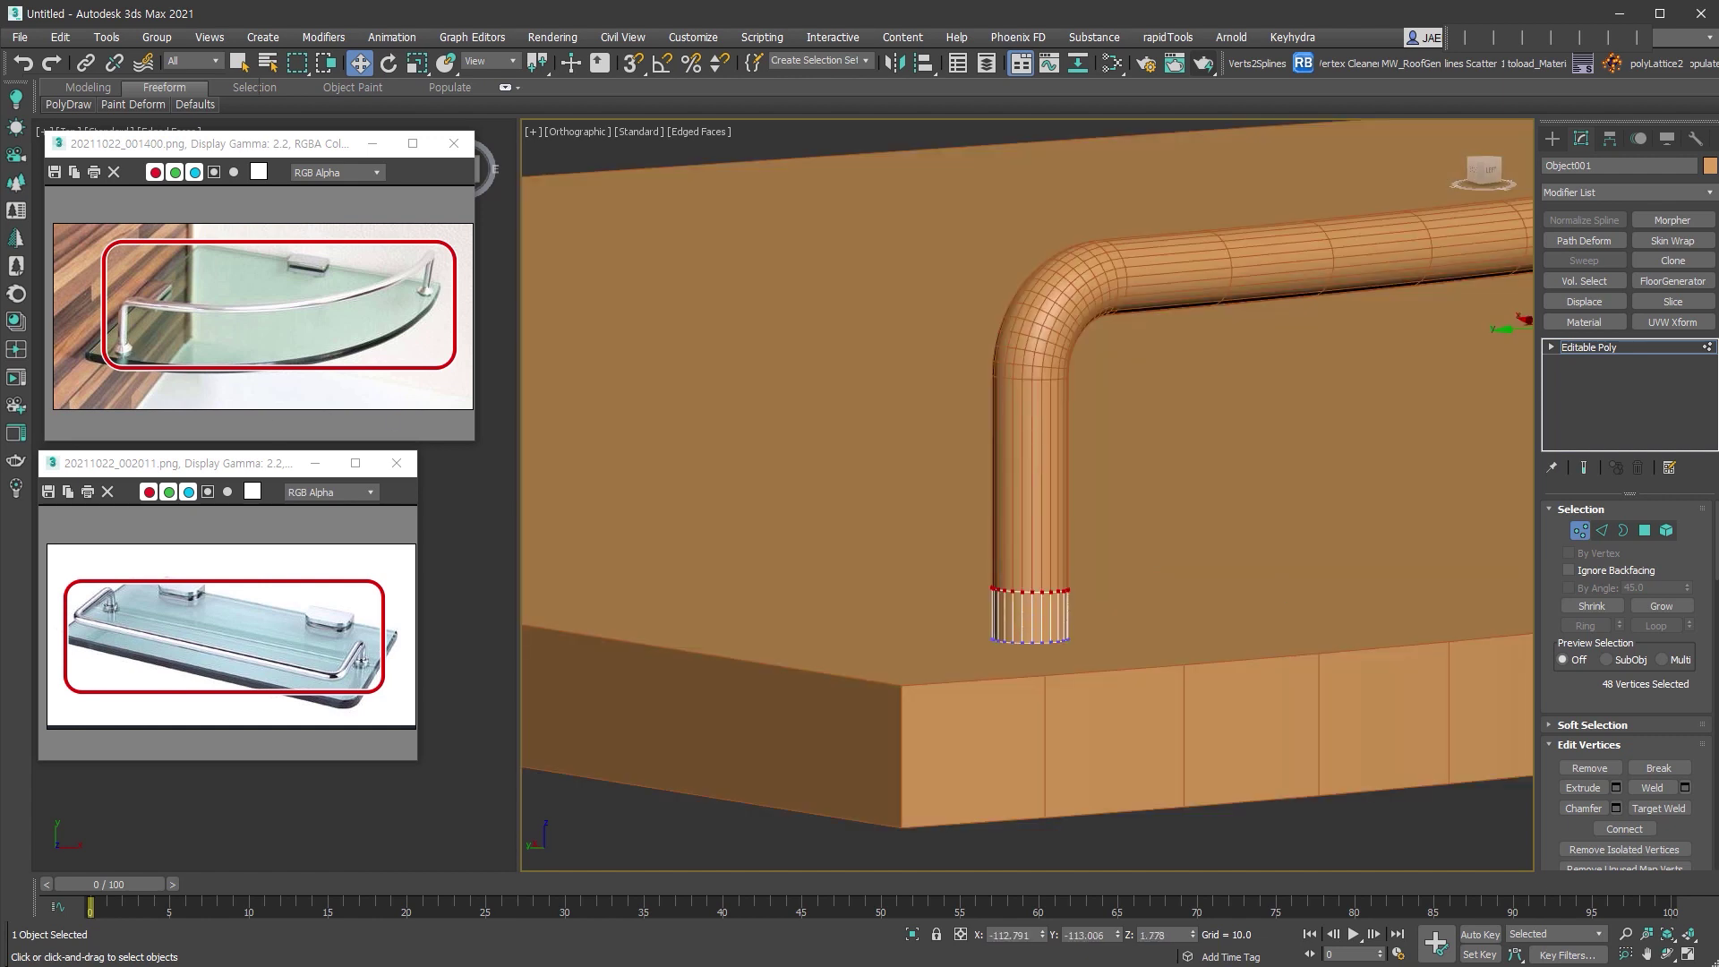
Add a Shell modifier to the collars with inner amount 0 and outer amount 1.13, and collapse them to an editable poly.
{"action": "left_click", "coordinate": [1580, 530]}
{"action": "mouse_move", "coordinate": [1145, 609]}
{"action": "middle_mouse_down", "text": "alt"}
{"action": "mouse_move", "coordinate": [1113, 798]}
{"action": "mouse_move", "coordinate": [1172, 593]}
{"action": "middle_mouse_up", "text": "alt"}
{"action": "key", "text": "shift+s"}
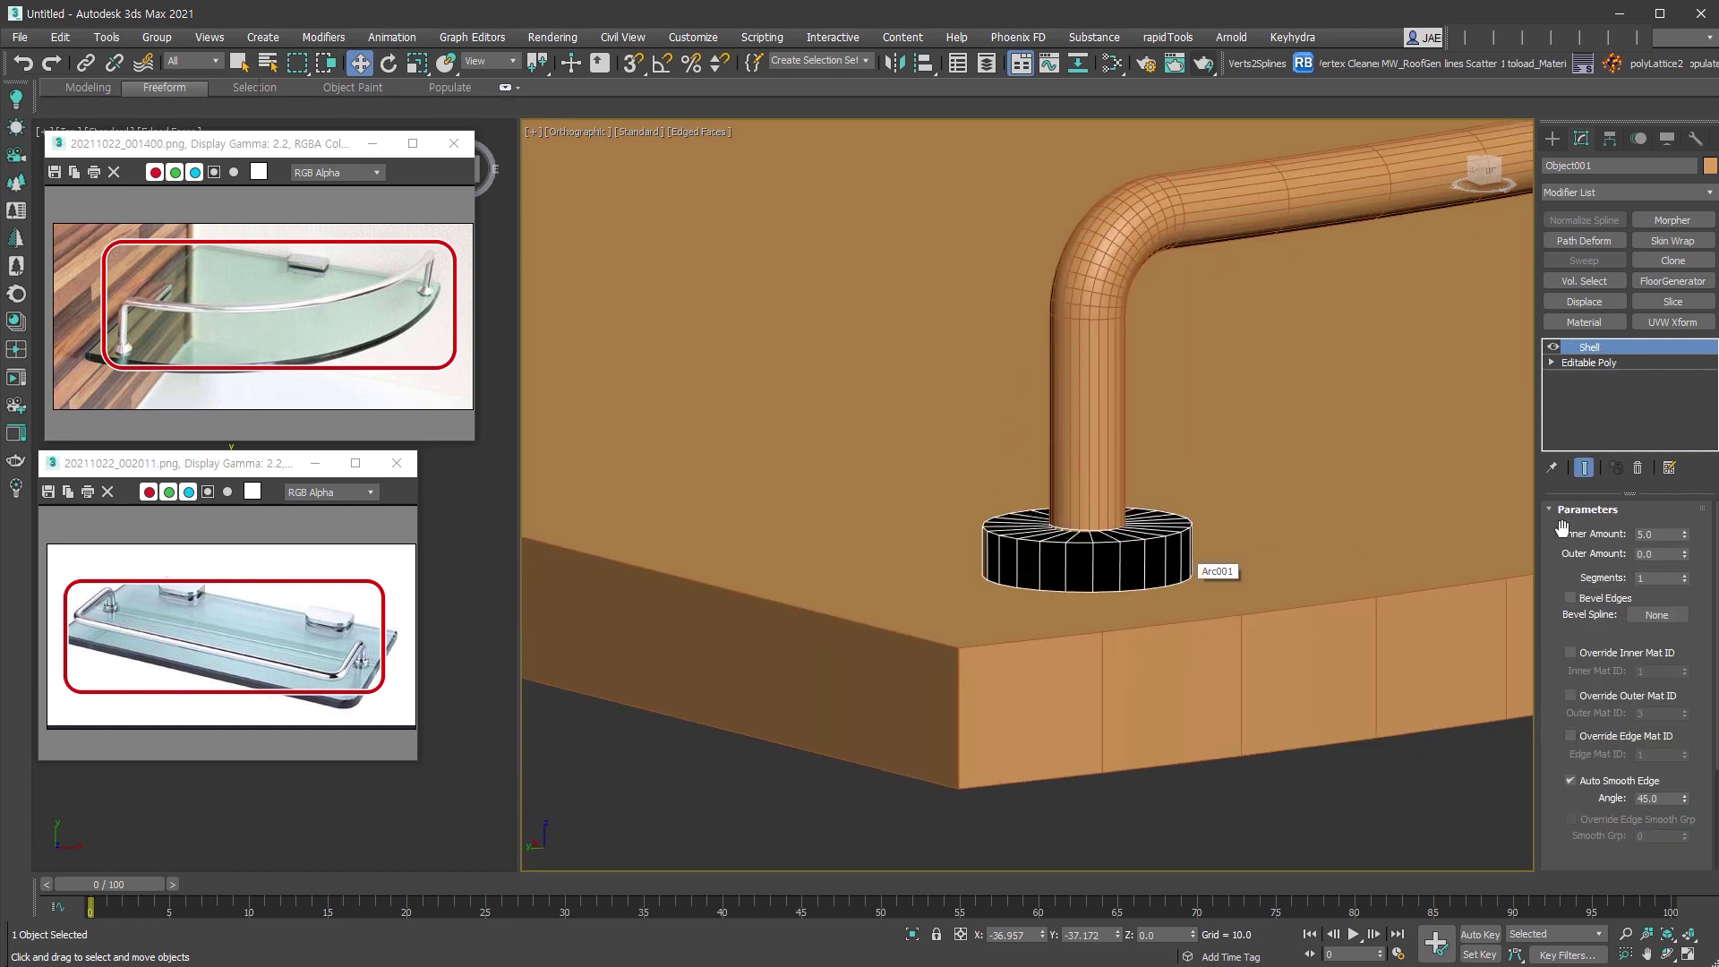
{"action": "mouse_move", "coordinate": [1684, 534]}
{"action": "left_mouse_down"}
{"action": "mouse_move", "coordinate": [1671, 557]}
{"action": "mouse_move", "coordinate": [1684, 546]}
{"action": "left_mouse_up"}
{"action": "right_click", "coordinate": [1684, 534]}
{"action": "scroll", "coordinate": [1125, 699], "scroll_direction": "up", "scroll_amount": 4}
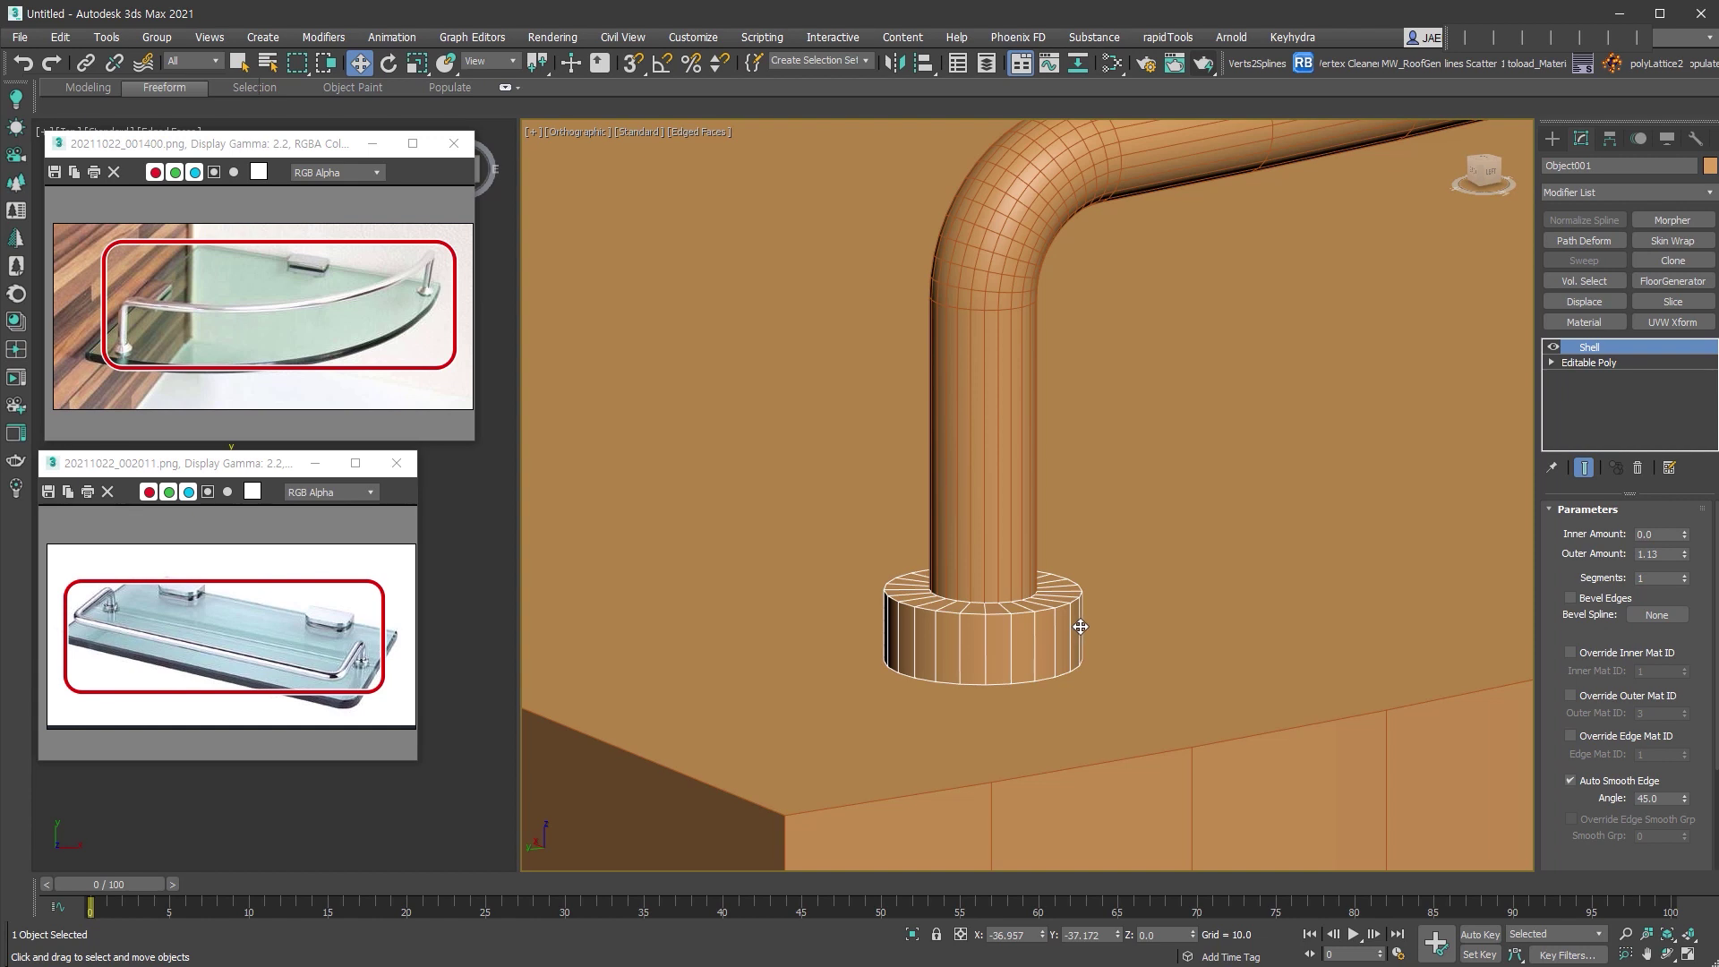
{"action": "key", "text": "ctrl+z"}
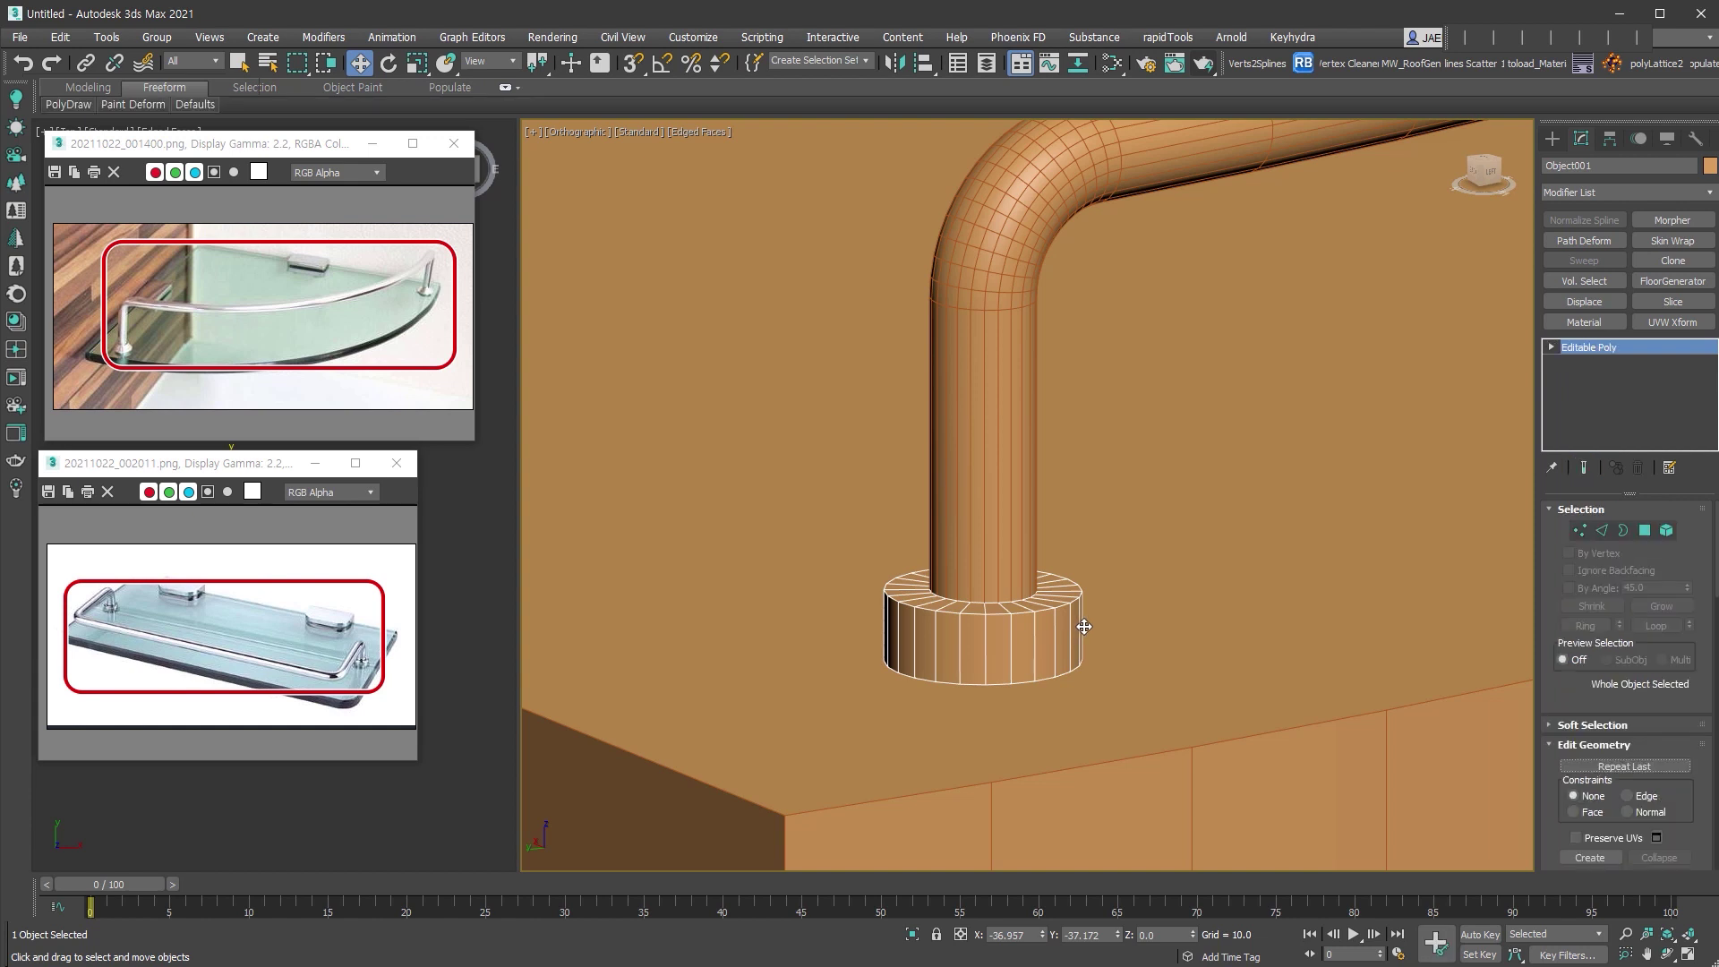
{"action": "left_click", "coordinate": [1025, 609]}
{"action": "scroll", "coordinate": [1043, 626], "scroll_direction": "up", "scroll_amount": 4}
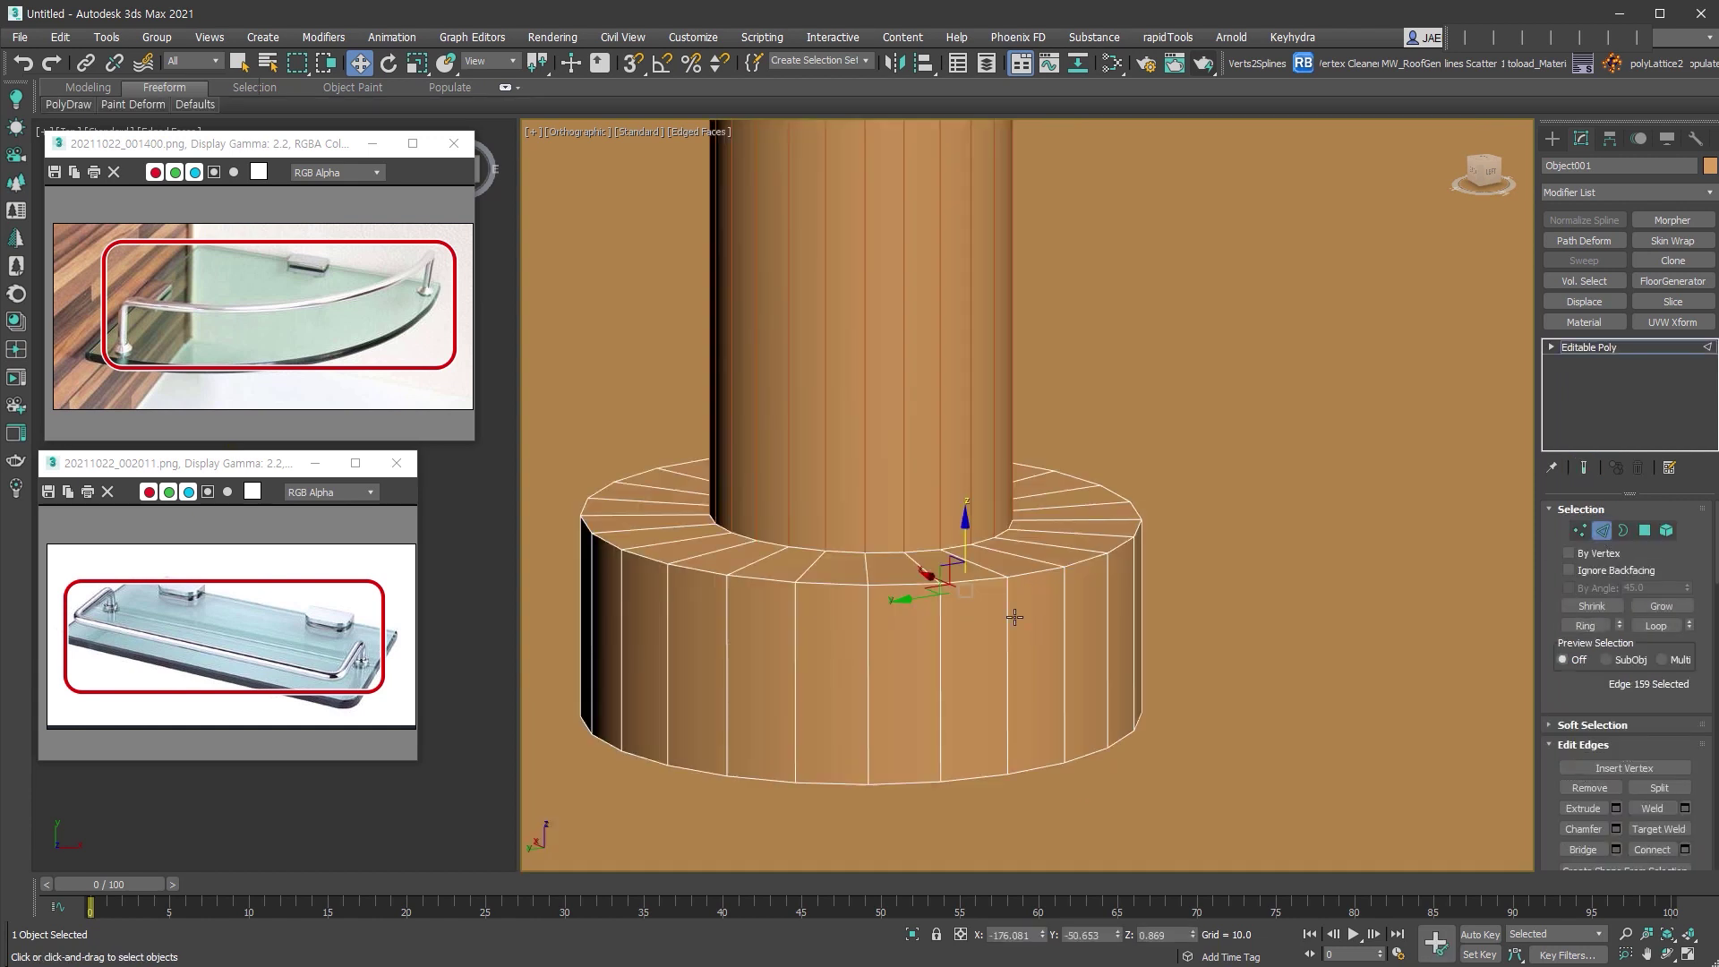
{"action": "double_click", "coordinate": [980, 580]}
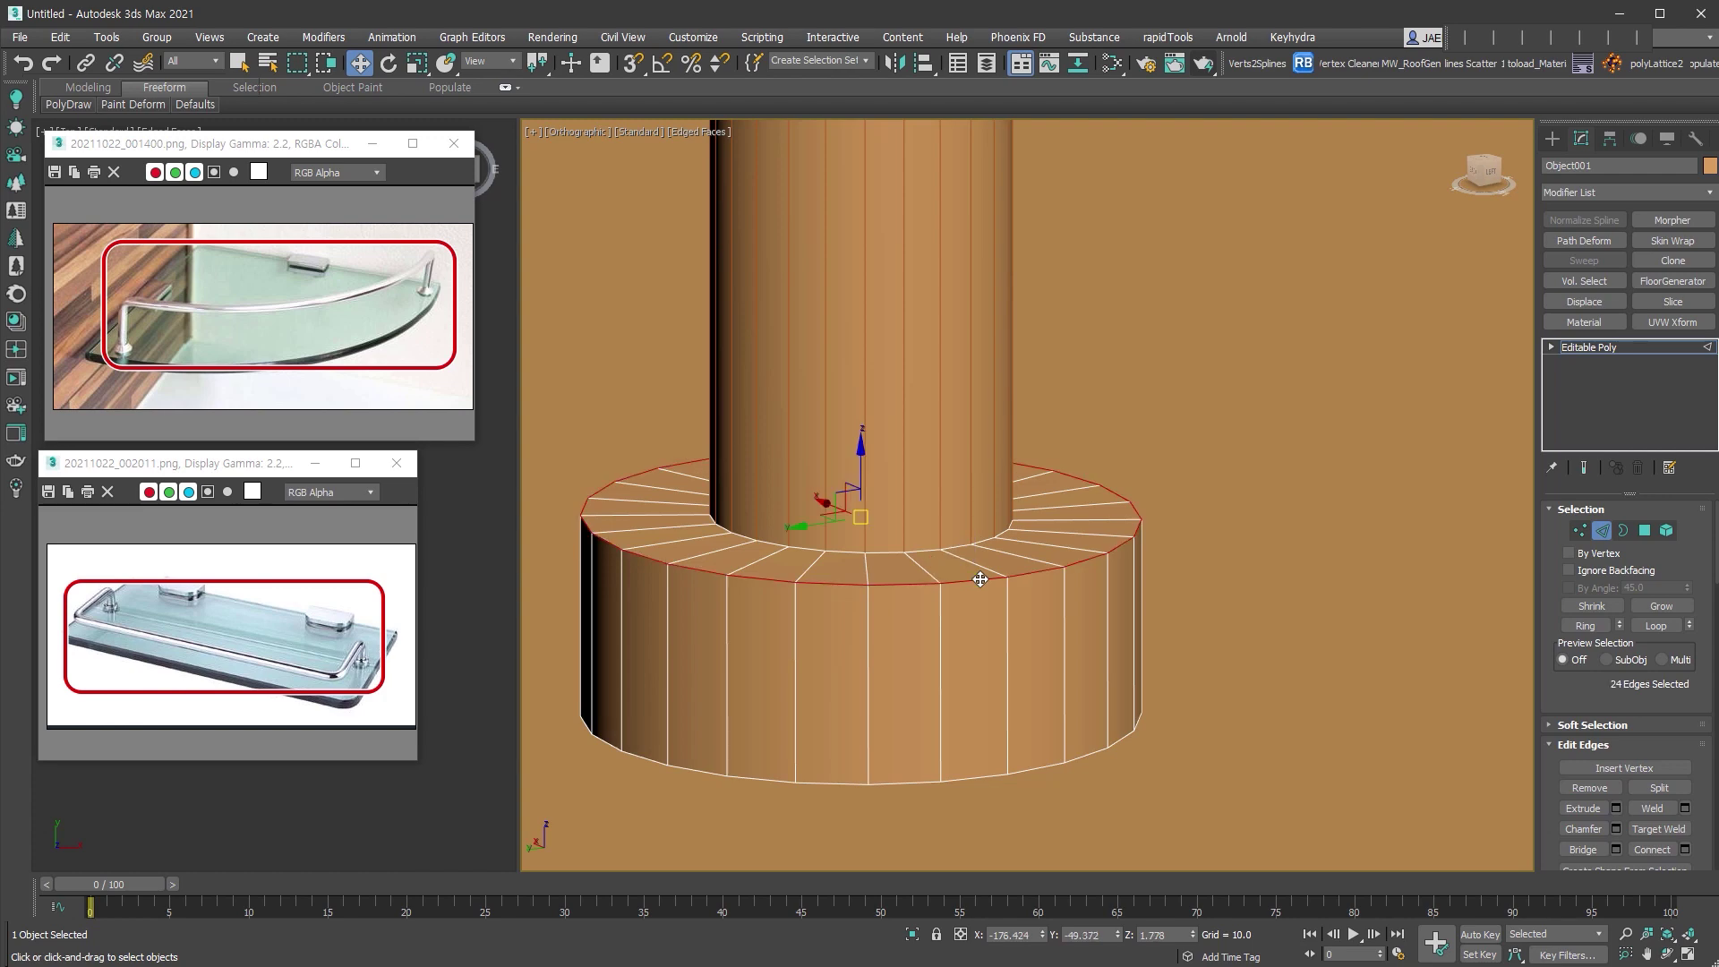
{"action": "scroll", "coordinate": [980, 579], "scroll_direction": "down", "scroll_amount": 8}
{"action": "middle_click_drag", "start_coordinate": [1402, 131], "coordinate": [1097, 443]}
{"action": "scroll", "coordinate": [1095, 448], "scroll_direction": "up", "scroll_amount": 8}
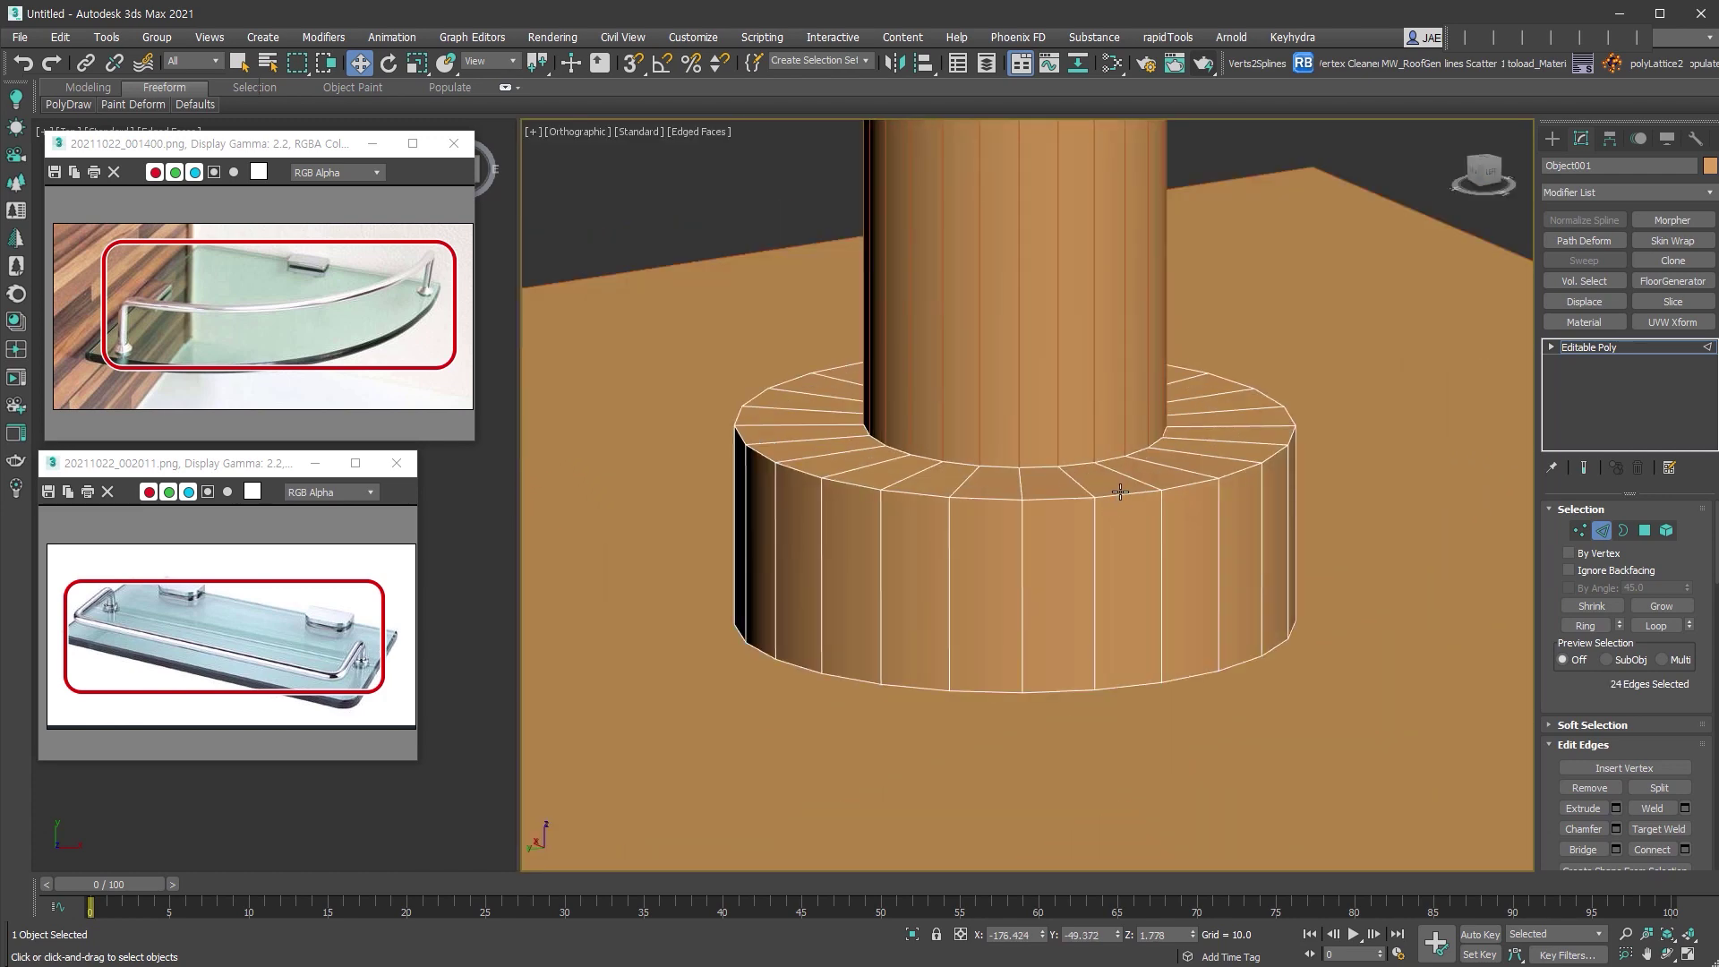
{"action": "double_click", "coordinate": [1137, 492], "text": "ctrl"}
{"action": "right_click", "coordinate": [1229, 459]}
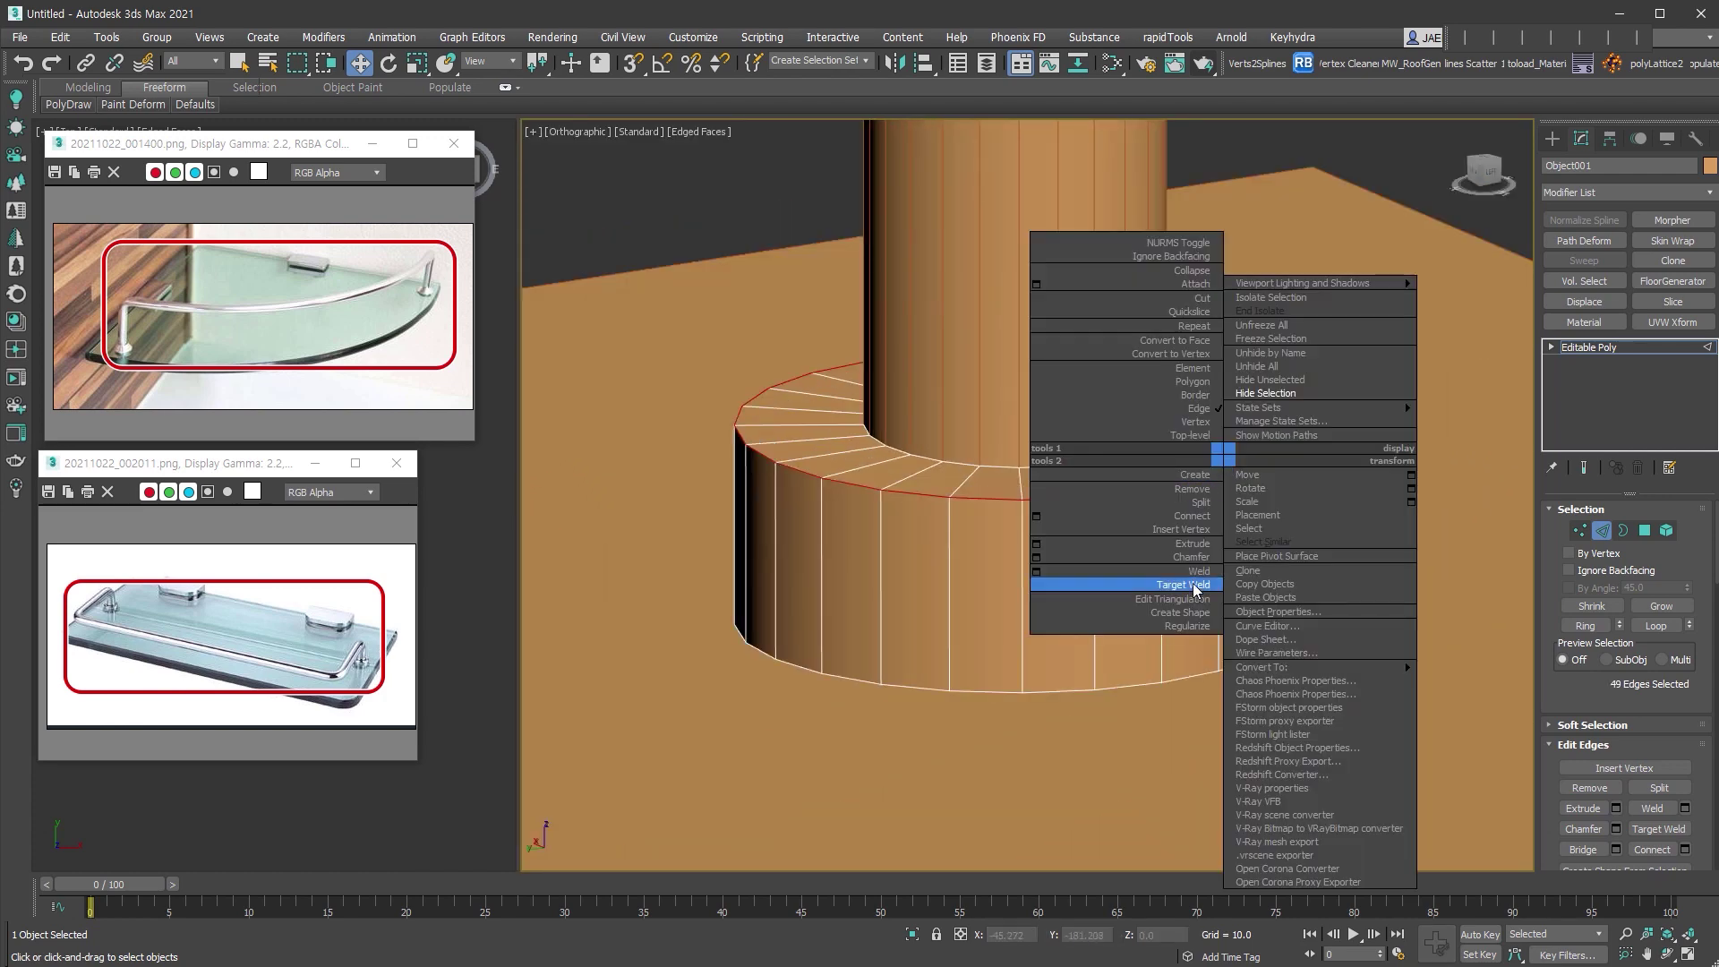
{"action": "left_click", "coordinate": [1193, 583]}
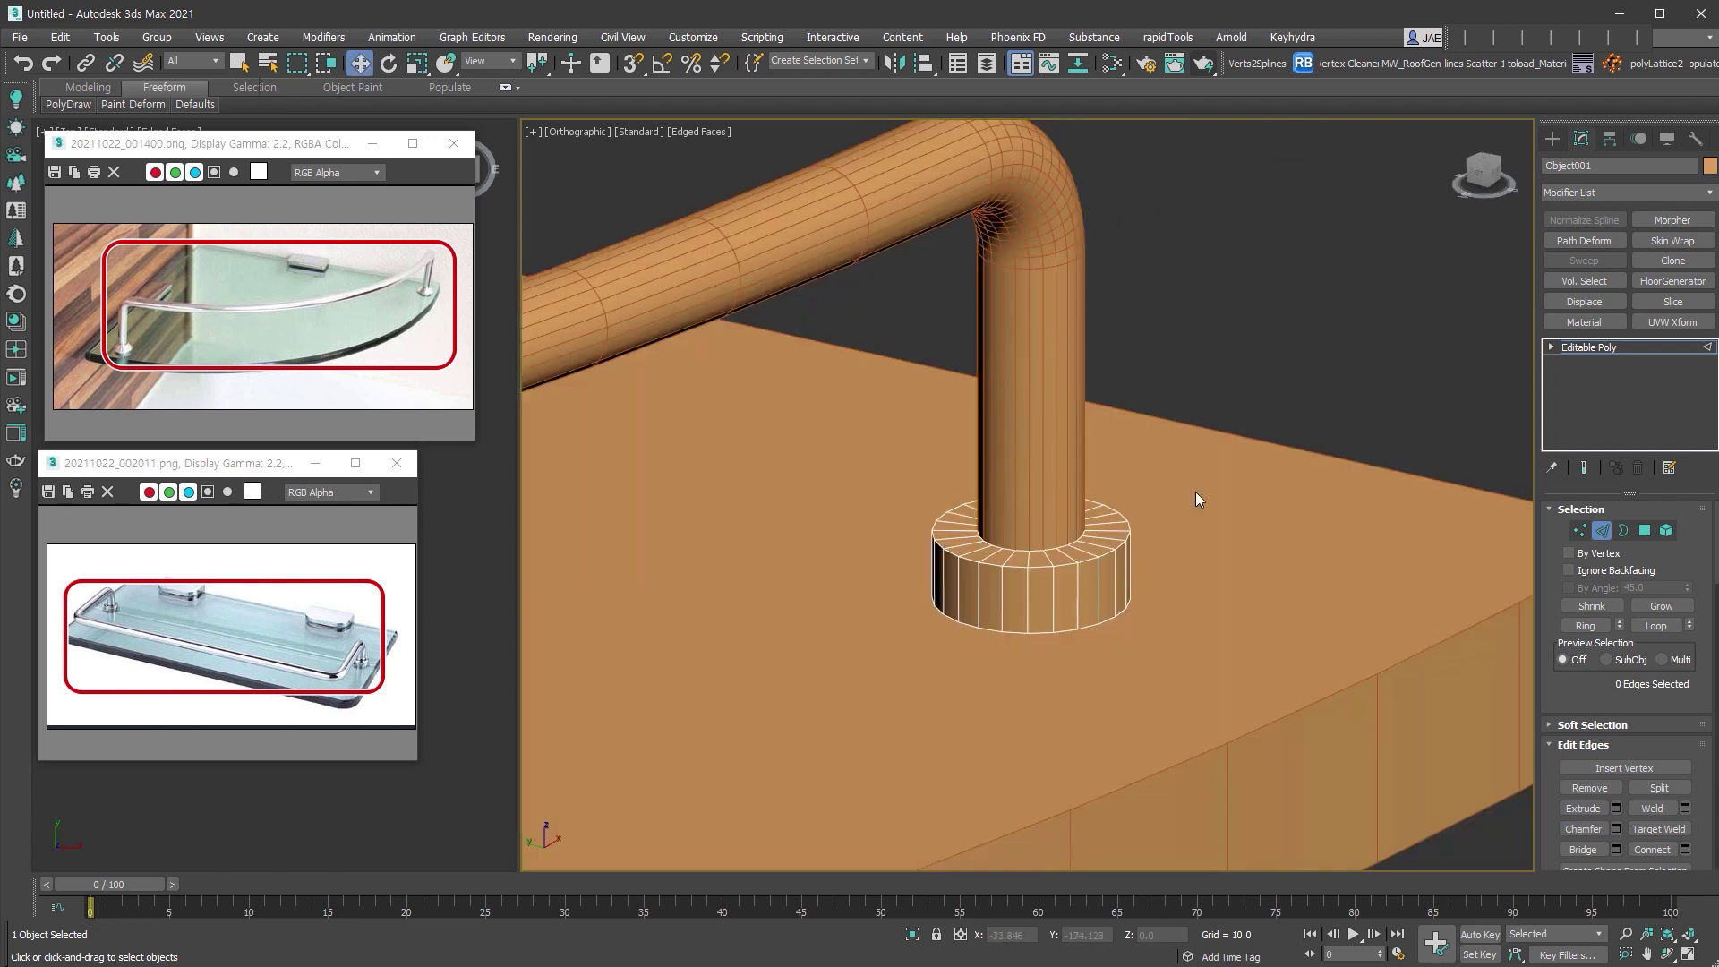
{"action": "scroll", "coordinate": [1063, 556], "scroll_direction": "up", "scroll_amount": 5}
{"action": "double_click", "coordinate": [1064, 539]}
{"action": "left_click_drag", "start_coordinate": [993, 421], "coordinate": [1000, 523]}
{"action": "right_click", "coordinate": [1000, 524]}
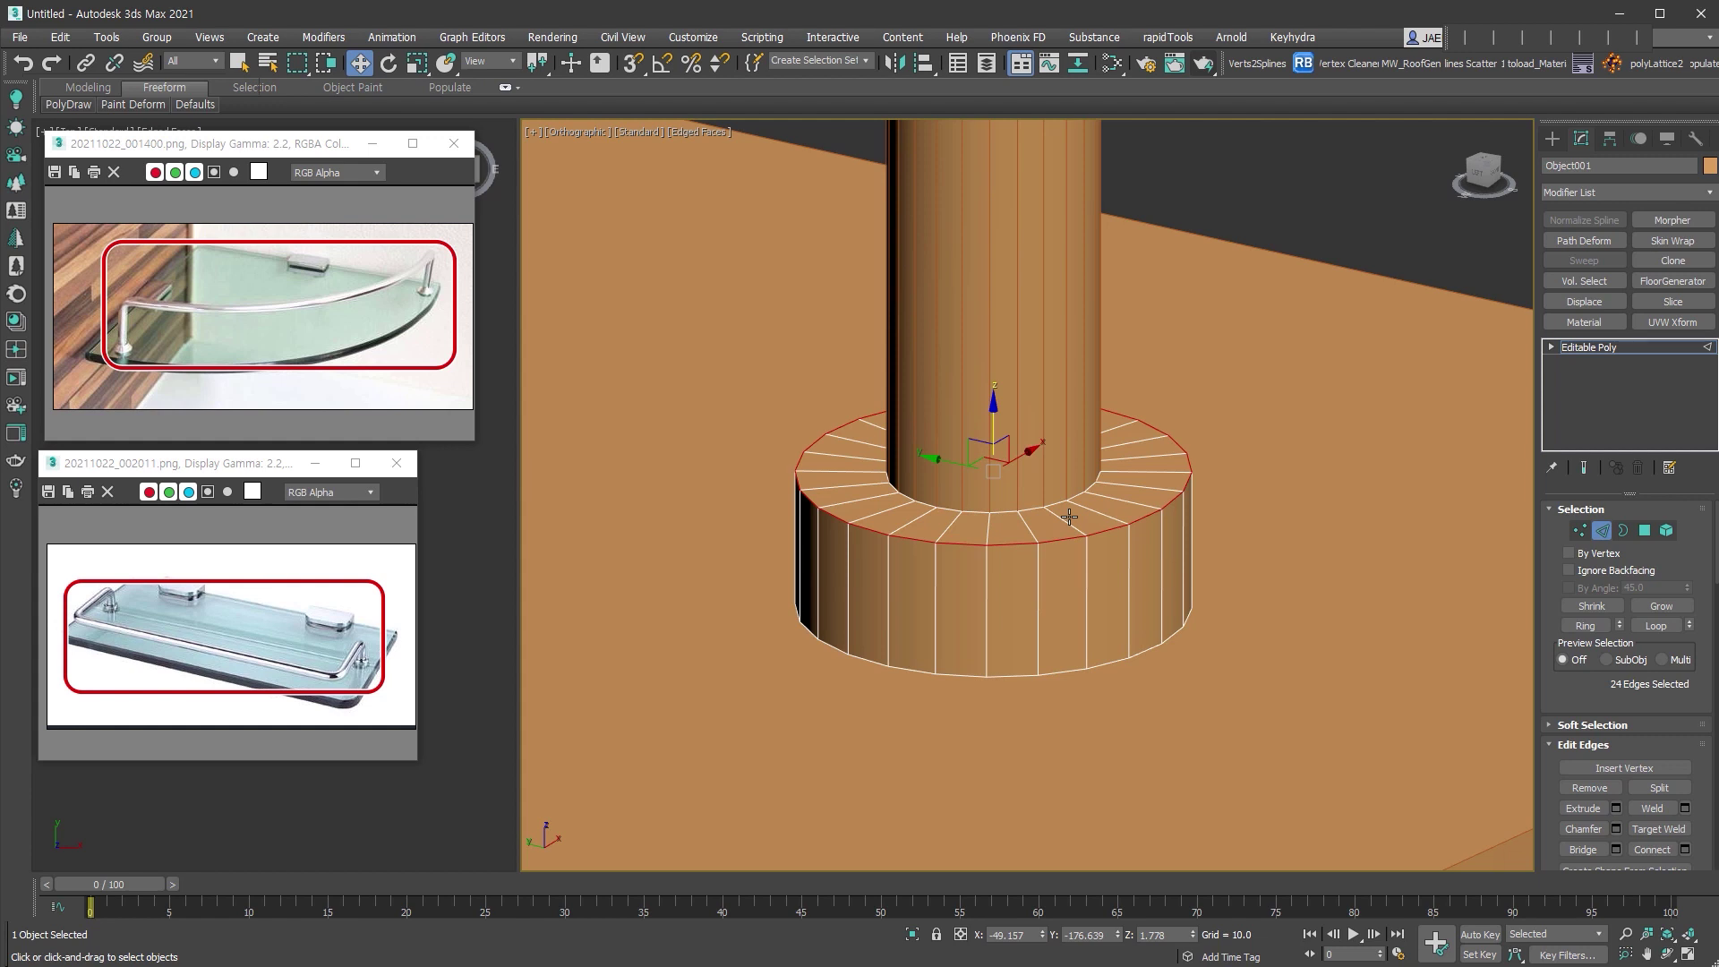
{"action": "left_click", "coordinate": [1309, 199]}
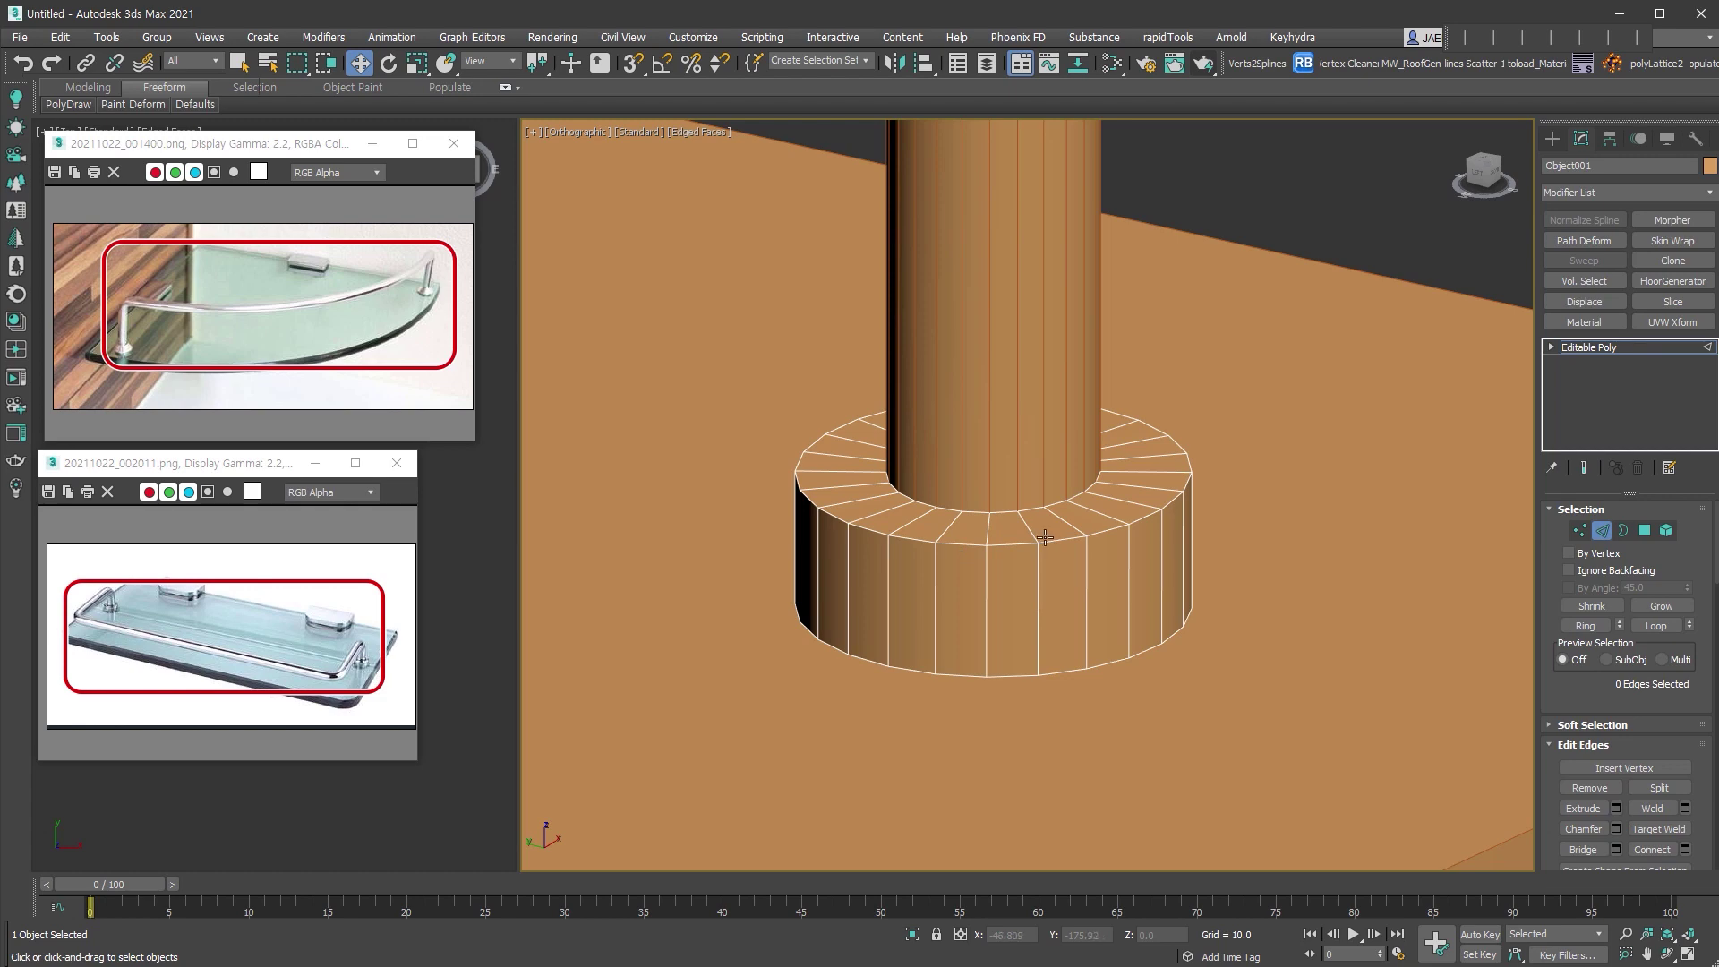
Leave edge editing, select the shelf, rail and collars together, and delete them to empty the scene.
{"action": "middle_click_drag", "start_coordinate": [1046, 538], "coordinate": [1325, 432]}
{"action": "scroll", "coordinate": [1328, 425], "scroll_direction": "down", "scroll_amount": 12}
{"action": "middle_click_drag", "start_coordinate": [1119, 515], "coordinate": [1249, 535]}
{"action": "middle_click_drag", "start_coordinate": [662, 640], "coordinate": [860, 647], "text": "alt"}
{"action": "left_click", "coordinate": [1601, 532]}
{"action": "left_click", "coordinate": [1458, 737]}
{"action": "left_click_drag", "start_coordinate": [1458, 736], "coordinate": [683, 302]}
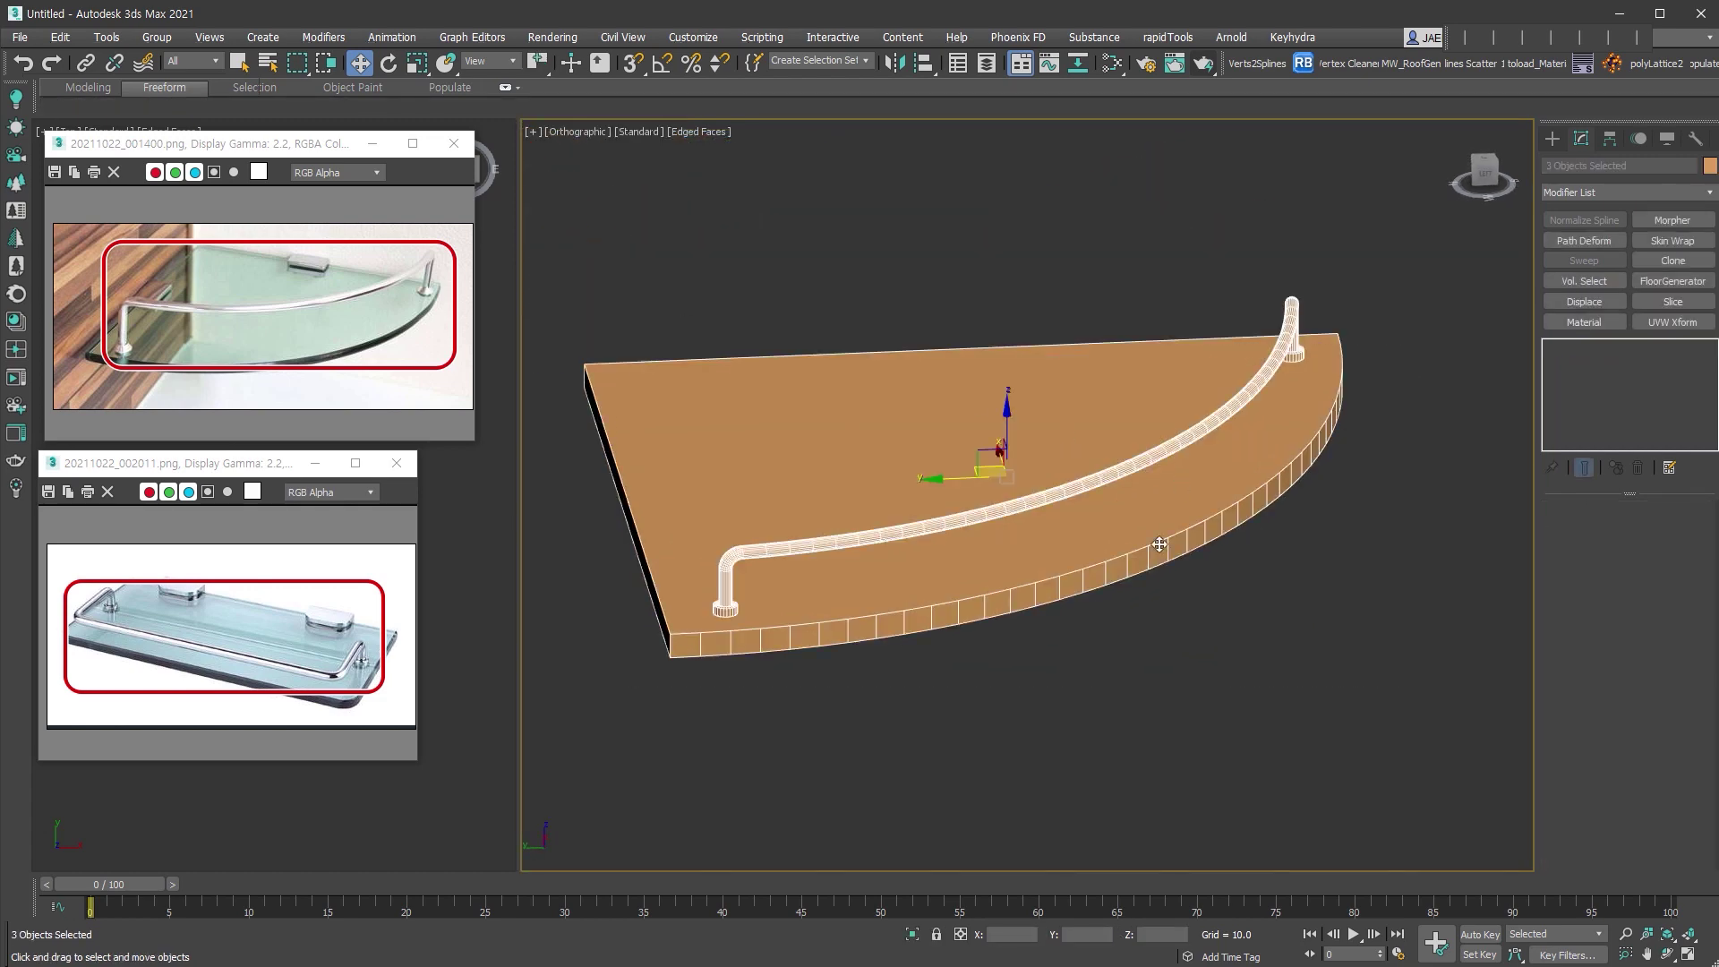
{"action": "middle_click_drag", "start_coordinate": [683, 303], "coordinate": [1184, 593], "text": "alt"}
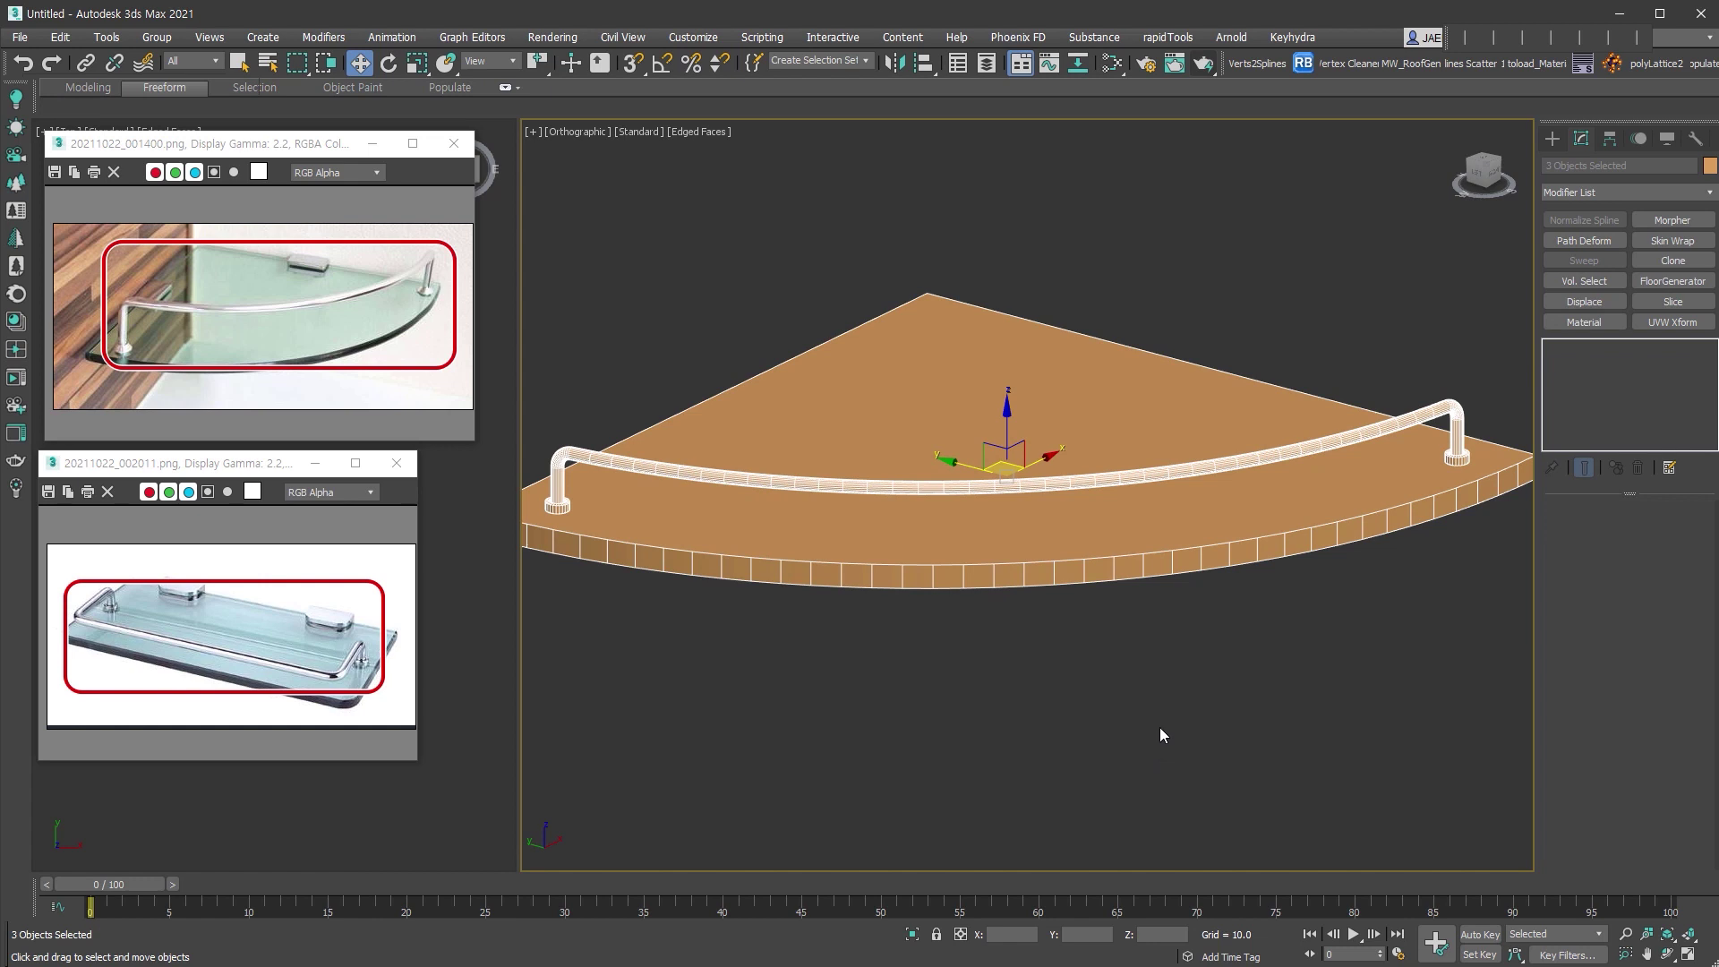
{"action": "key", "text": "Delete"}
Draw a rectangle spline about 125 long and 289 wide in the Top view, with renderer and viewport rendering disabled.
{"action": "key", "text": "t"}
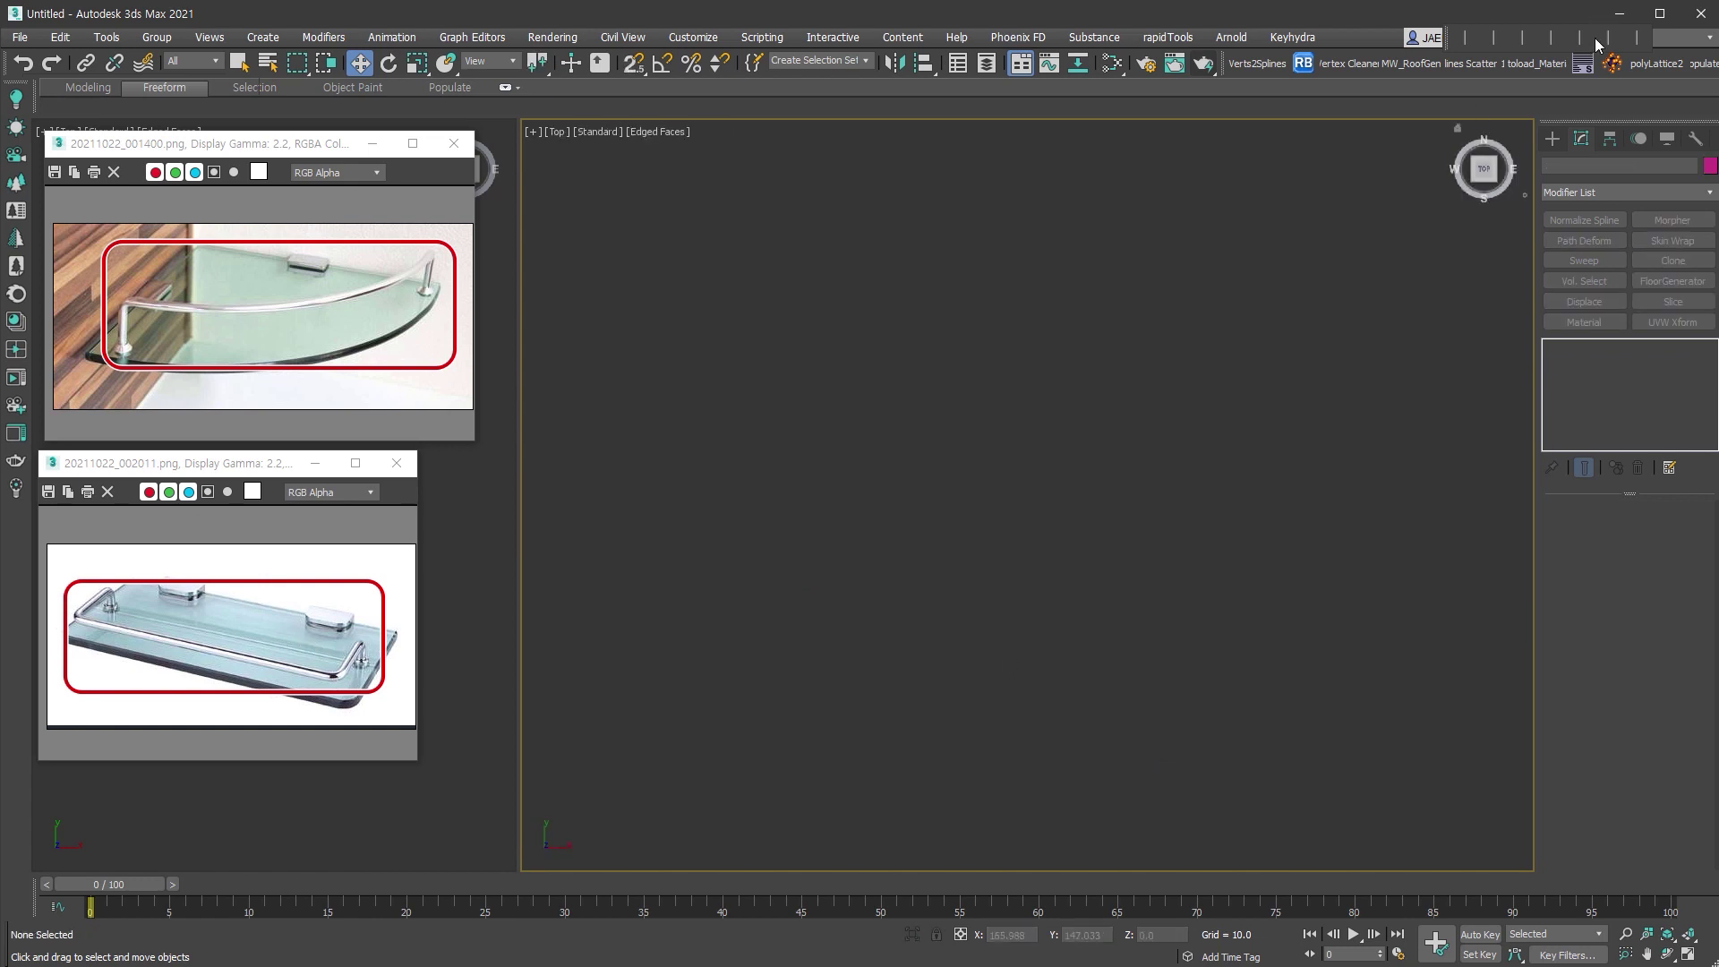
{"action": "left_click", "coordinate": [1553, 138]}
{"action": "left_click", "coordinate": [1571, 164]}
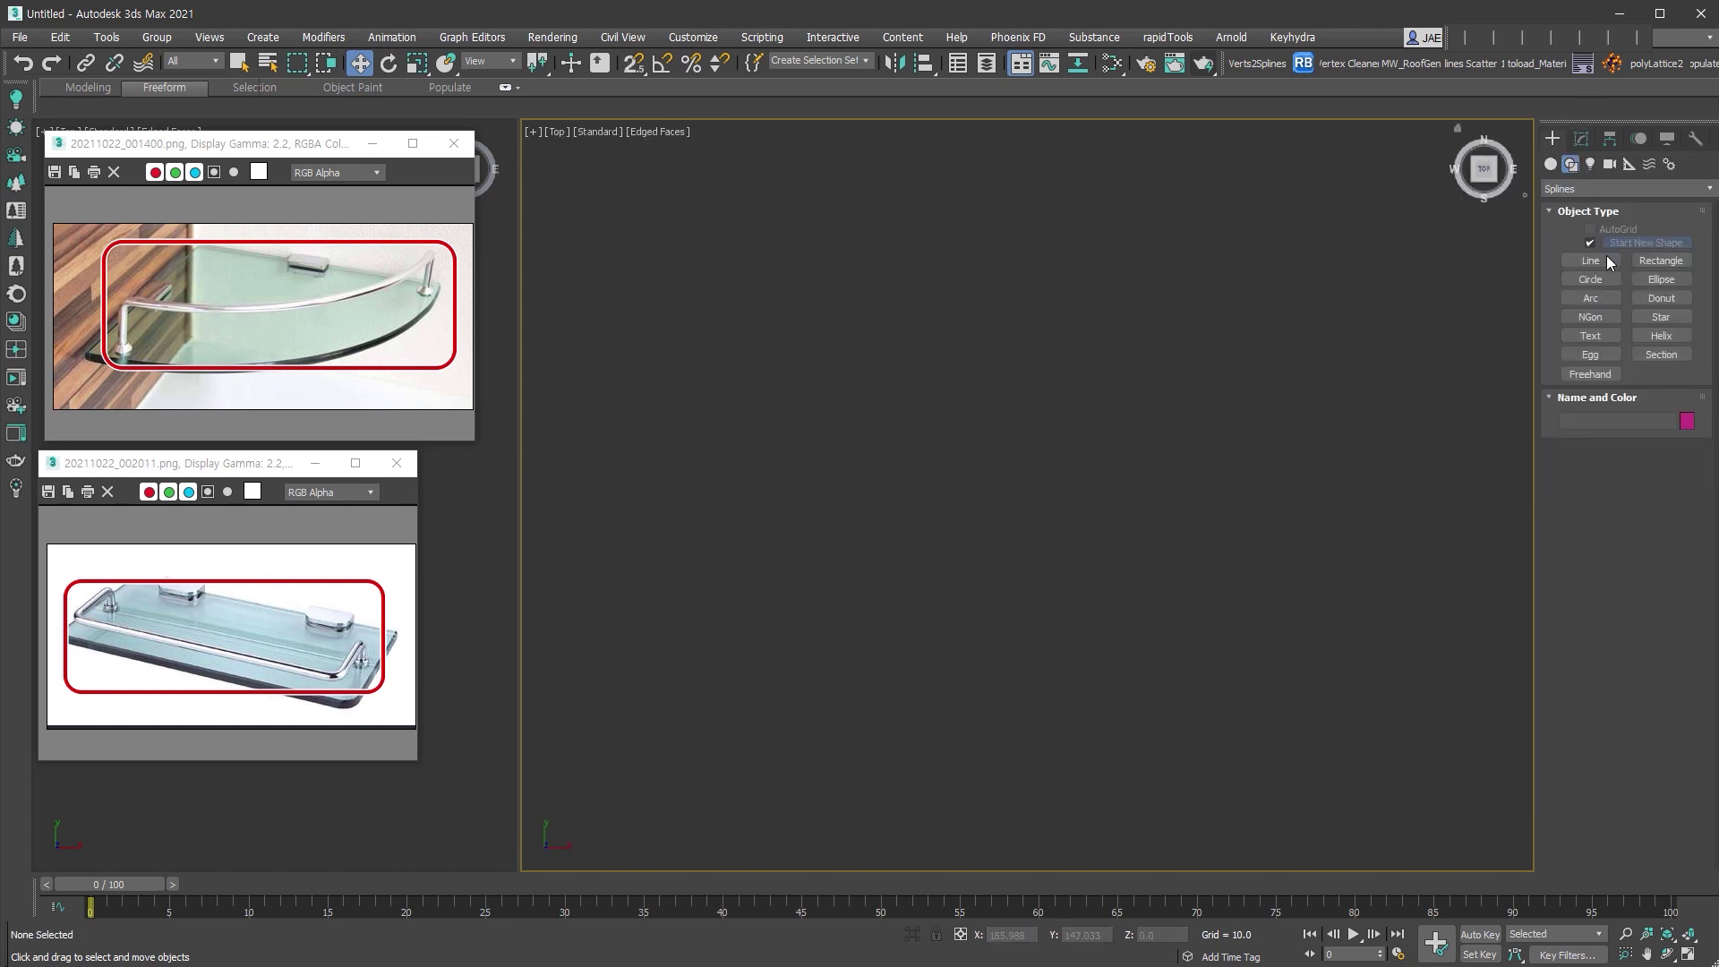
{"action": "left_click", "coordinate": [1661, 260]}
{"action": "left_click_drag", "start_coordinate": [682, 293], "coordinate": [1414, 612]}
{"action": "left_click", "coordinate": [1610, 469]}
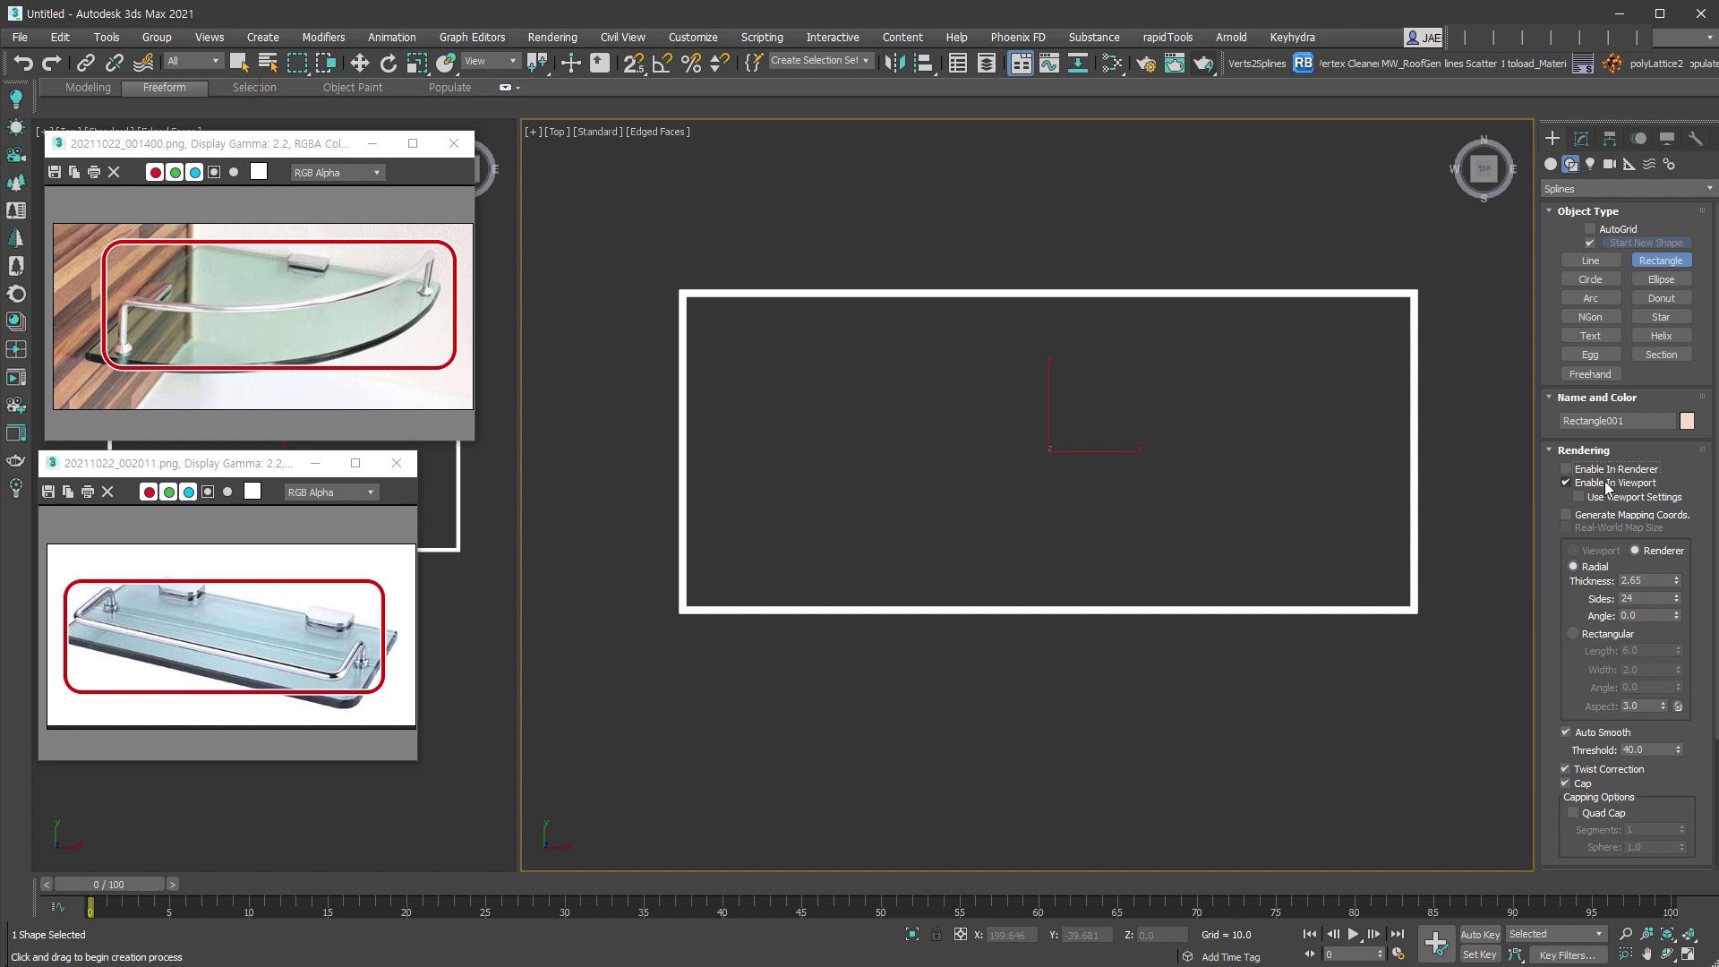
{"action": "left_click", "coordinate": [1609, 484]}
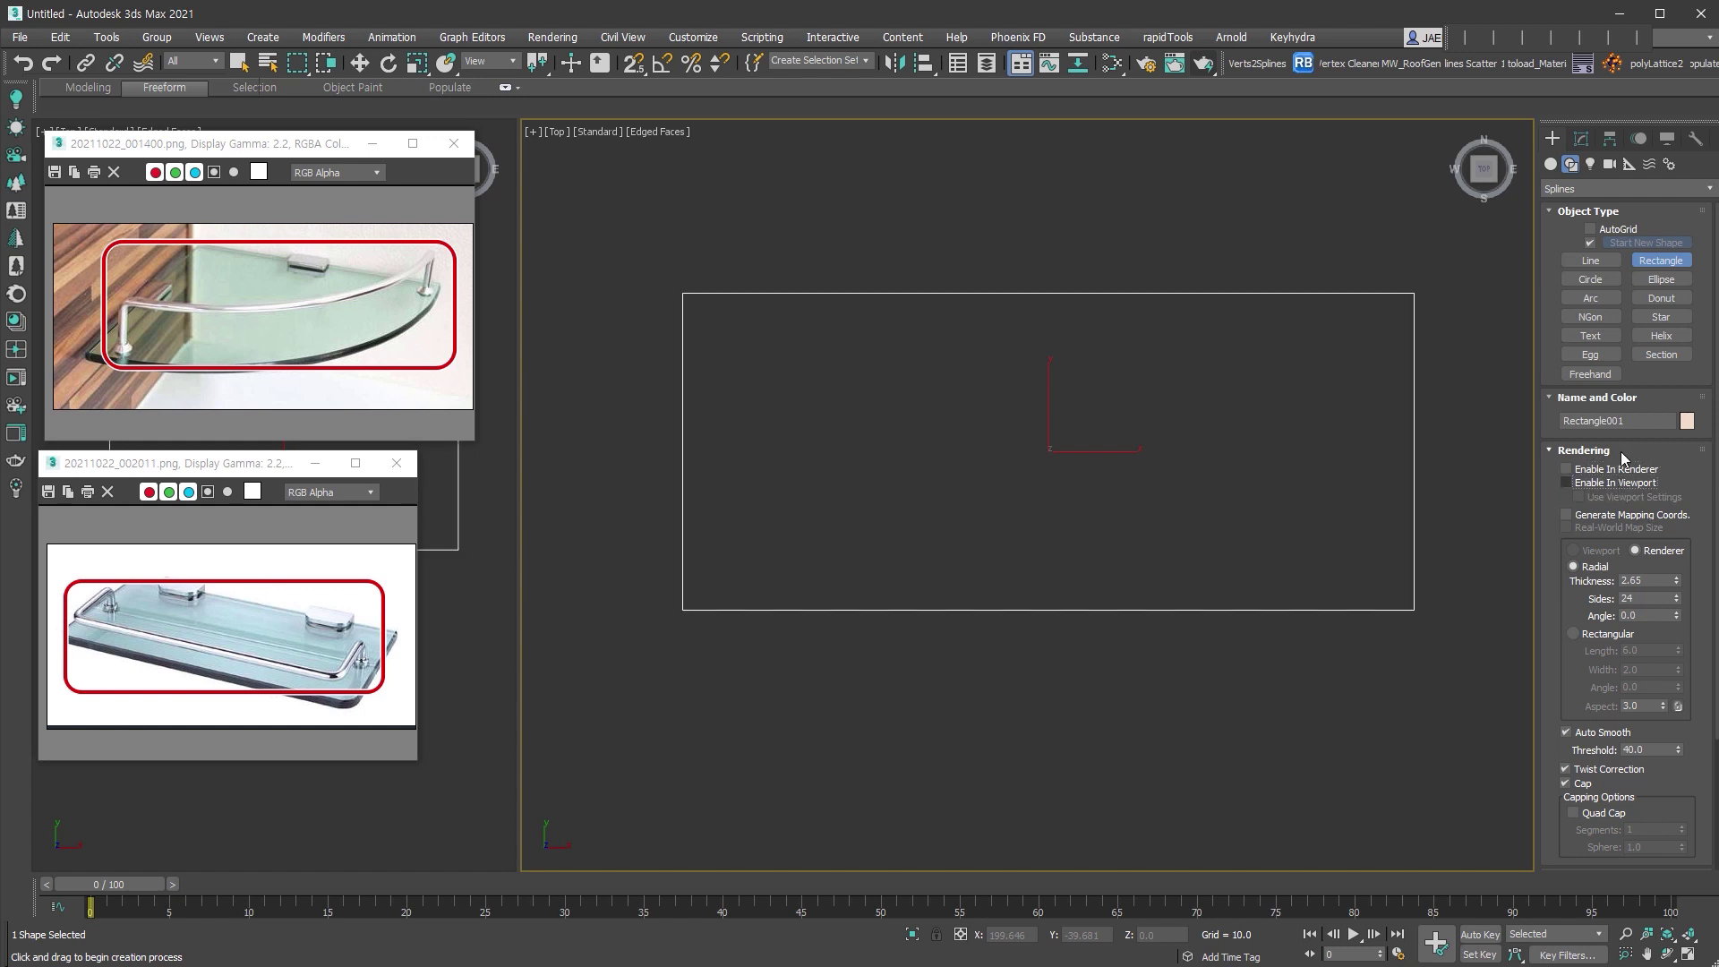
Set the rectangle's length to 120 and its width to 300.
{"action": "left_click", "coordinate": [1626, 449]}
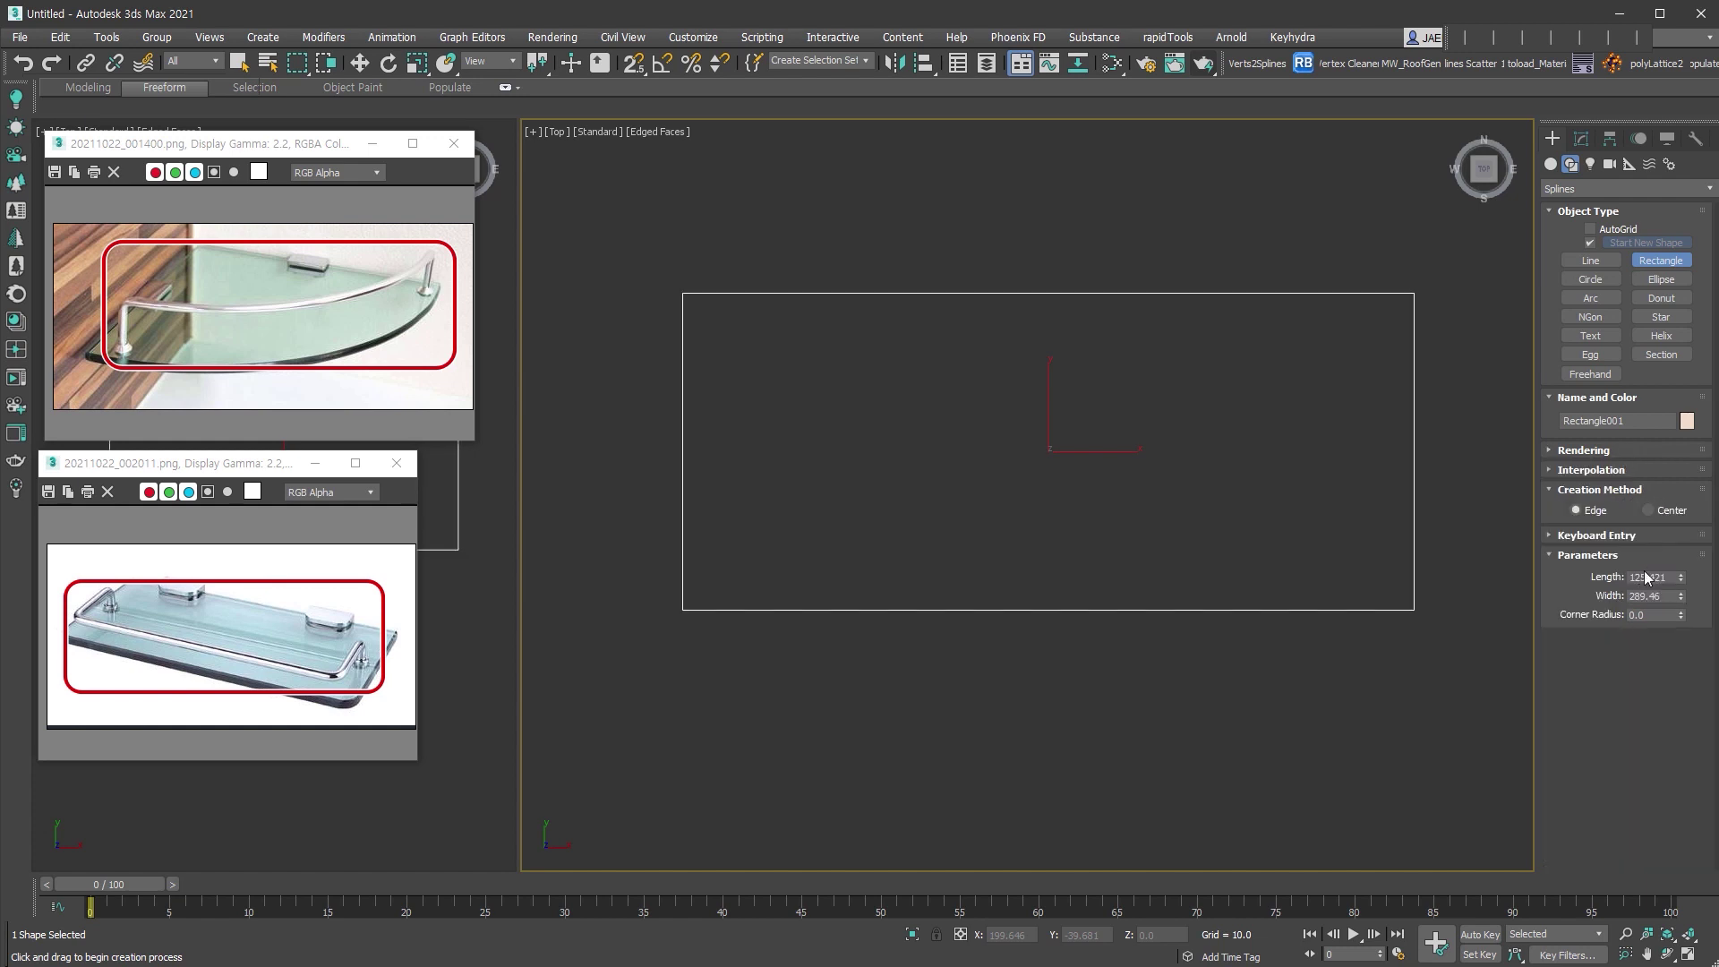
{"action": "type", "text": "120"}
{"action": "key", "text": "Tab"}
{"action": "type", "text": "250"}
{"action": "key", "text": "Return"}
{"action": "type", "text": "300"}
{"action": "key", "text": "Return"}
Convert the rectangle to an editable spline and enter its vertex editing level.
{"action": "key", "text": "w"}
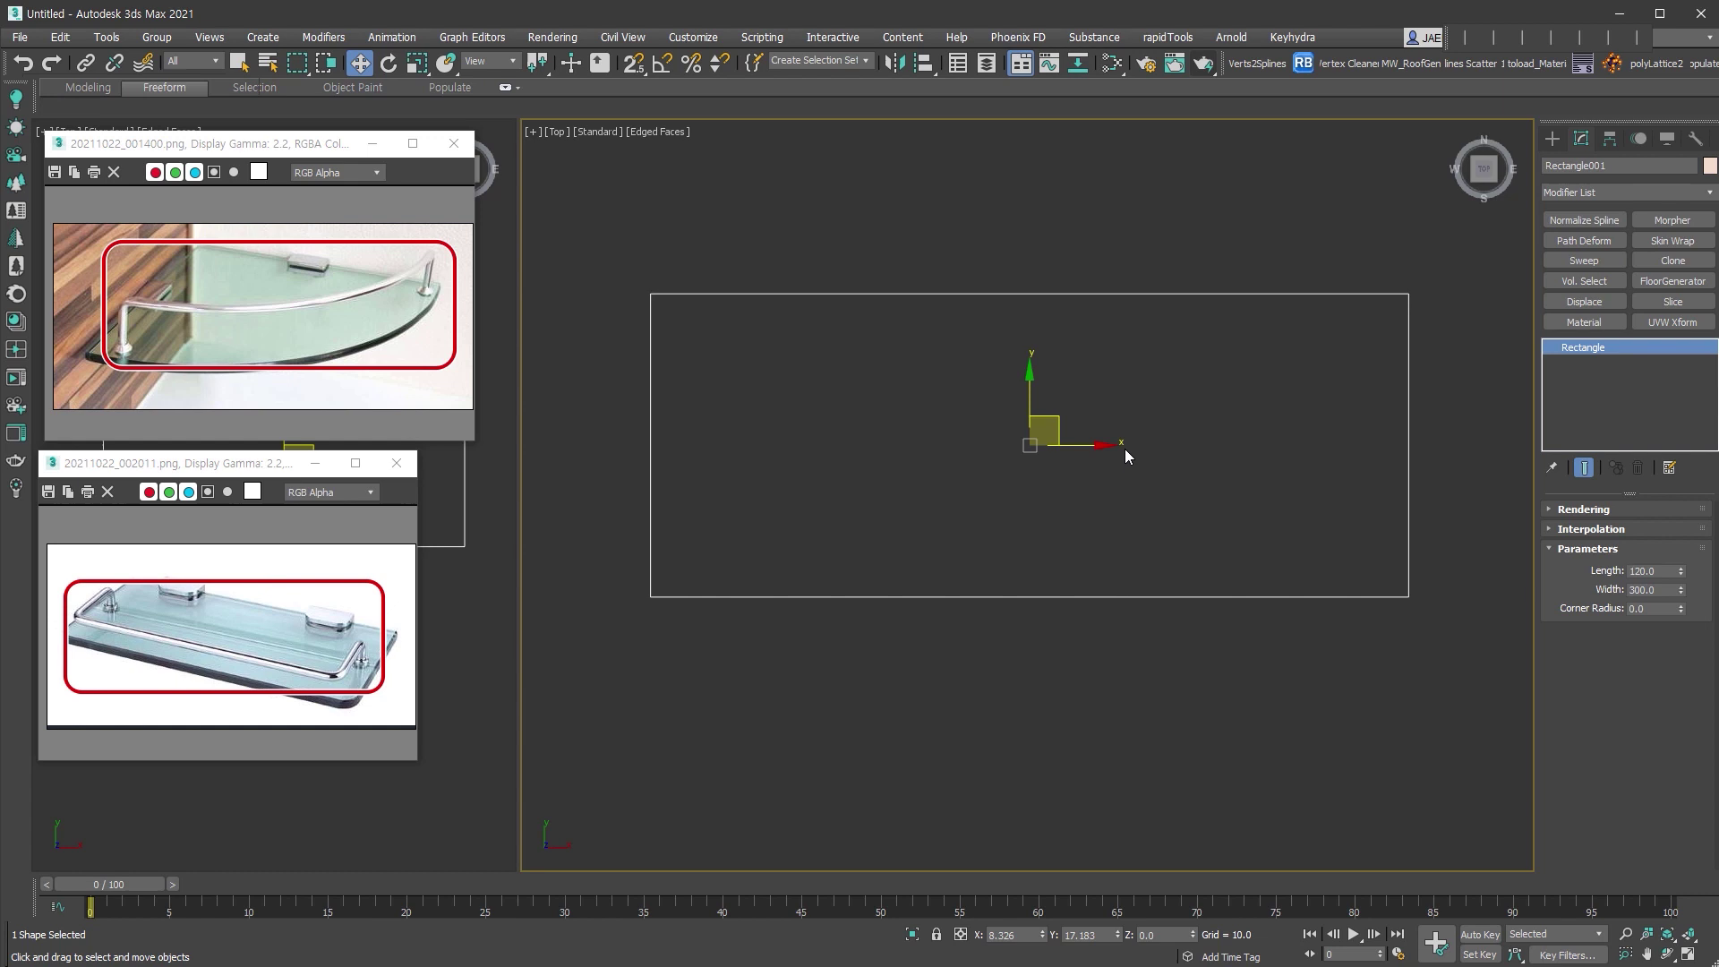
{"action": "right_click", "coordinate": [1057, 399]}
{"action": "mouse_move", "coordinate": [1164, 610]}
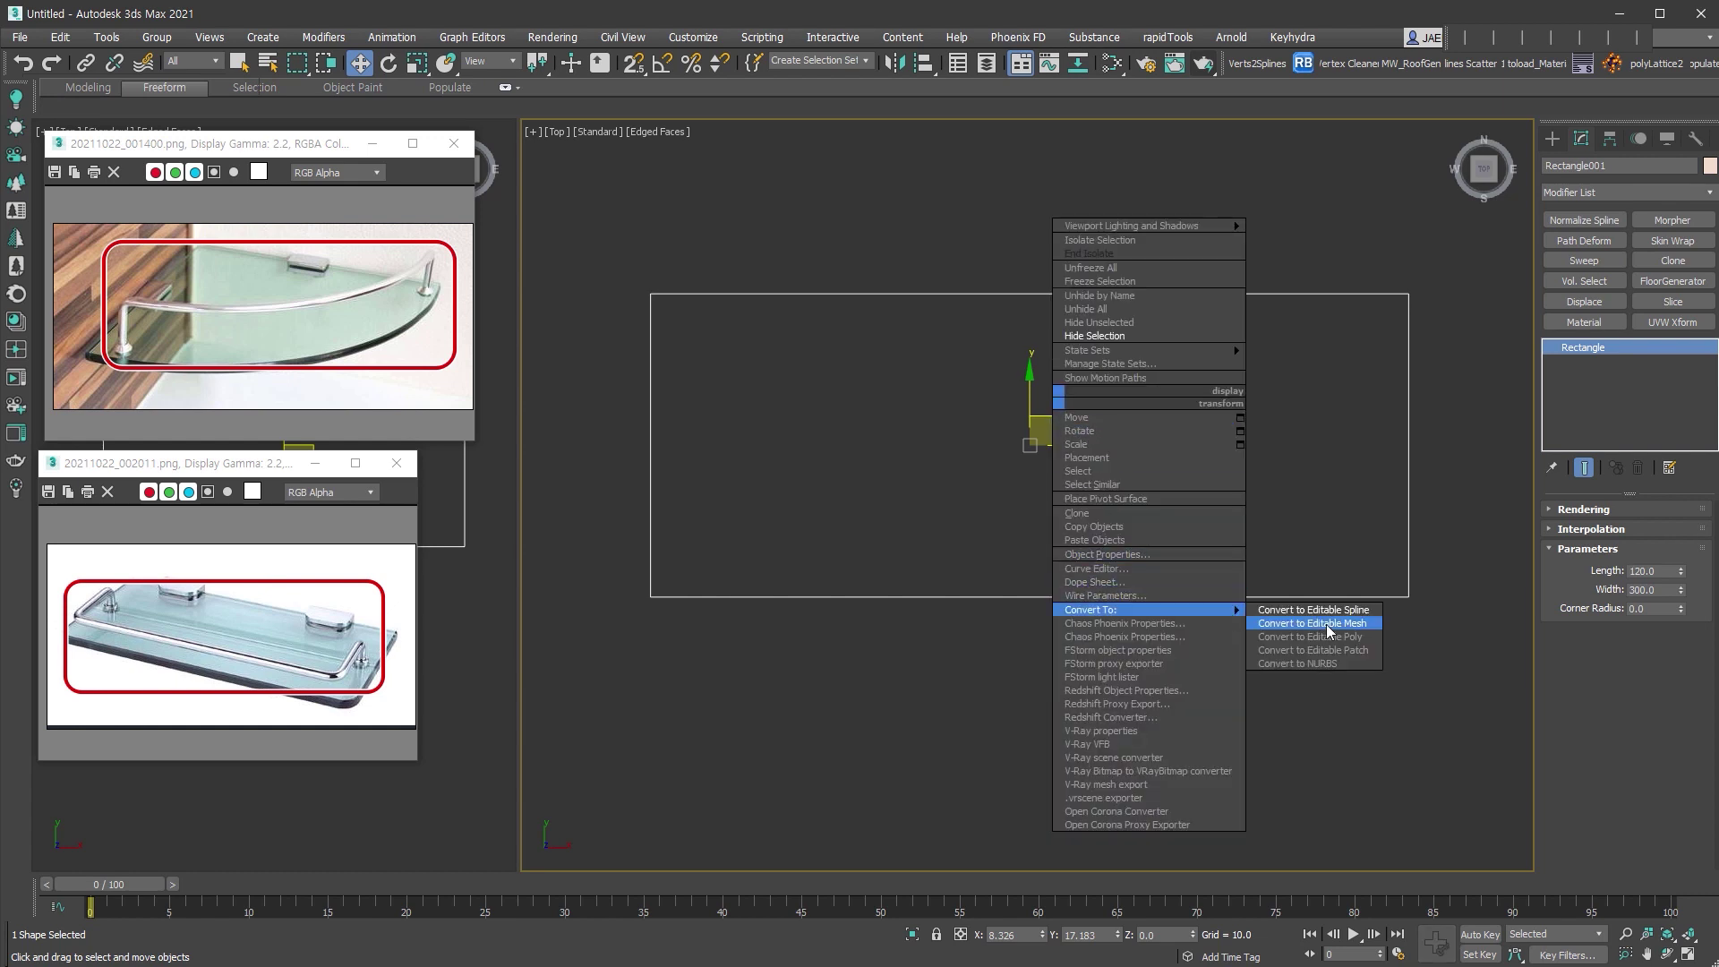
{"action": "left_click", "coordinate": [1329, 612]}
{"action": "left_click", "coordinate": [1585, 363]}
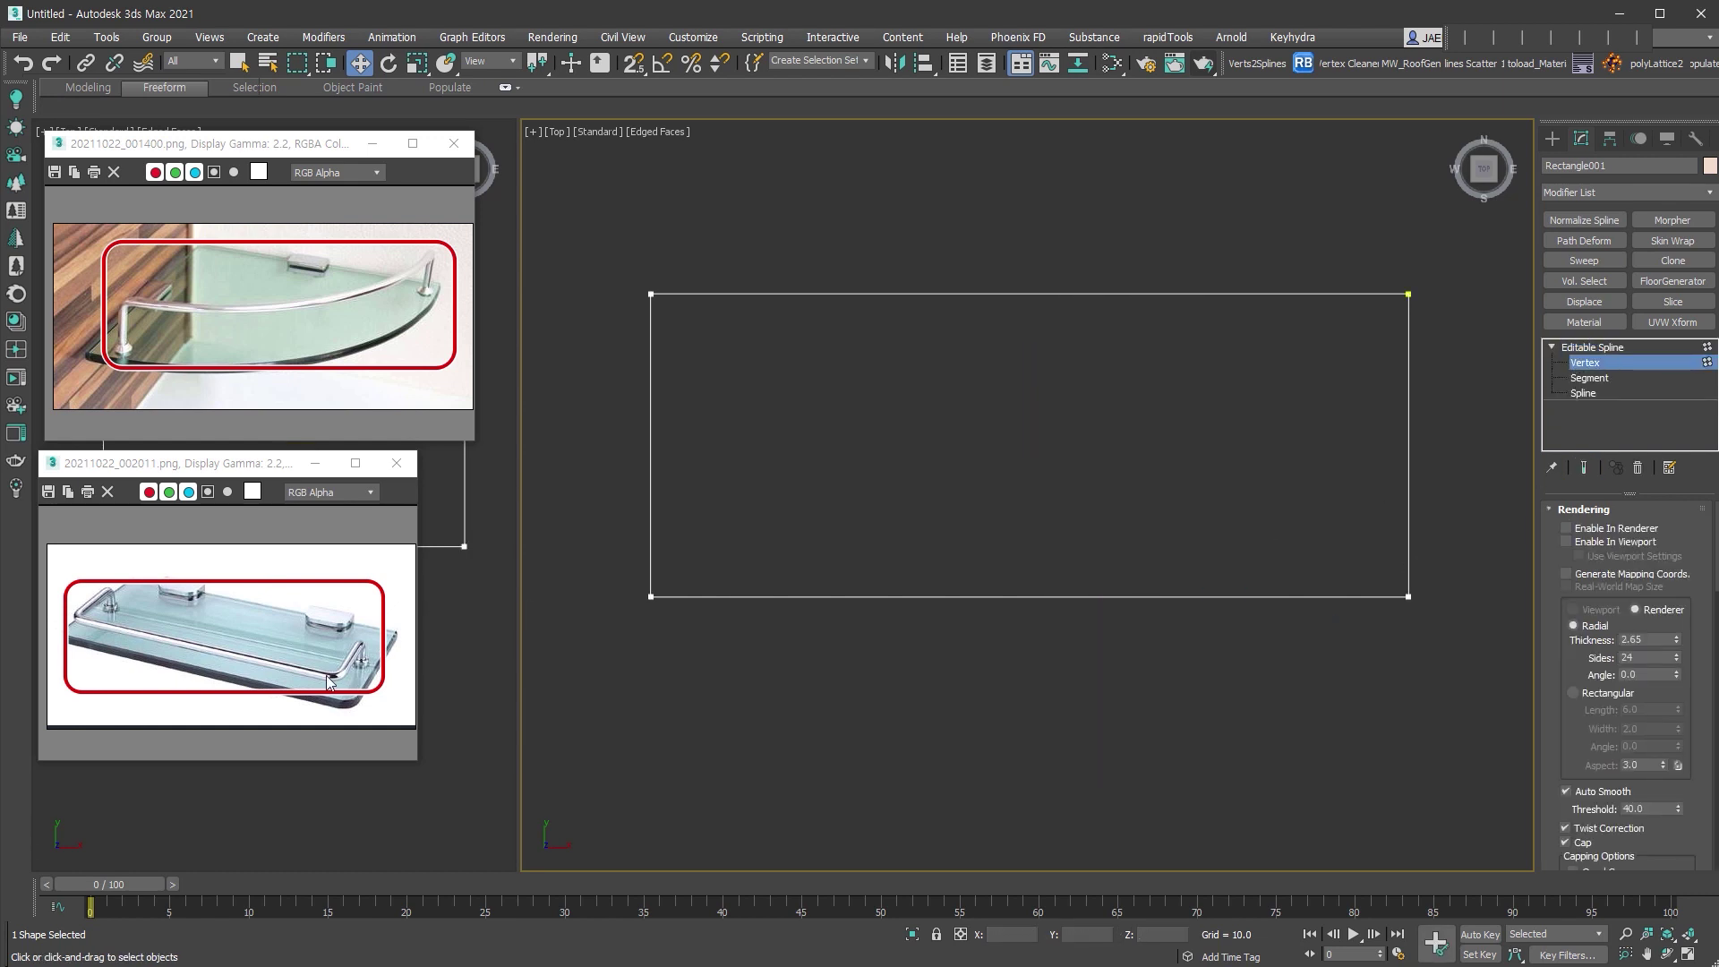
Fillet the rectangle spline's two front corner vertices equally to round them.
{"action": "left_click_drag", "start_coordinate": [609, 538], "coordinate": [1447, 652]}
{"action": "scroll", "coordinate": [1597, 644], "scroll_direction": "down", "scroll_amount": 10}
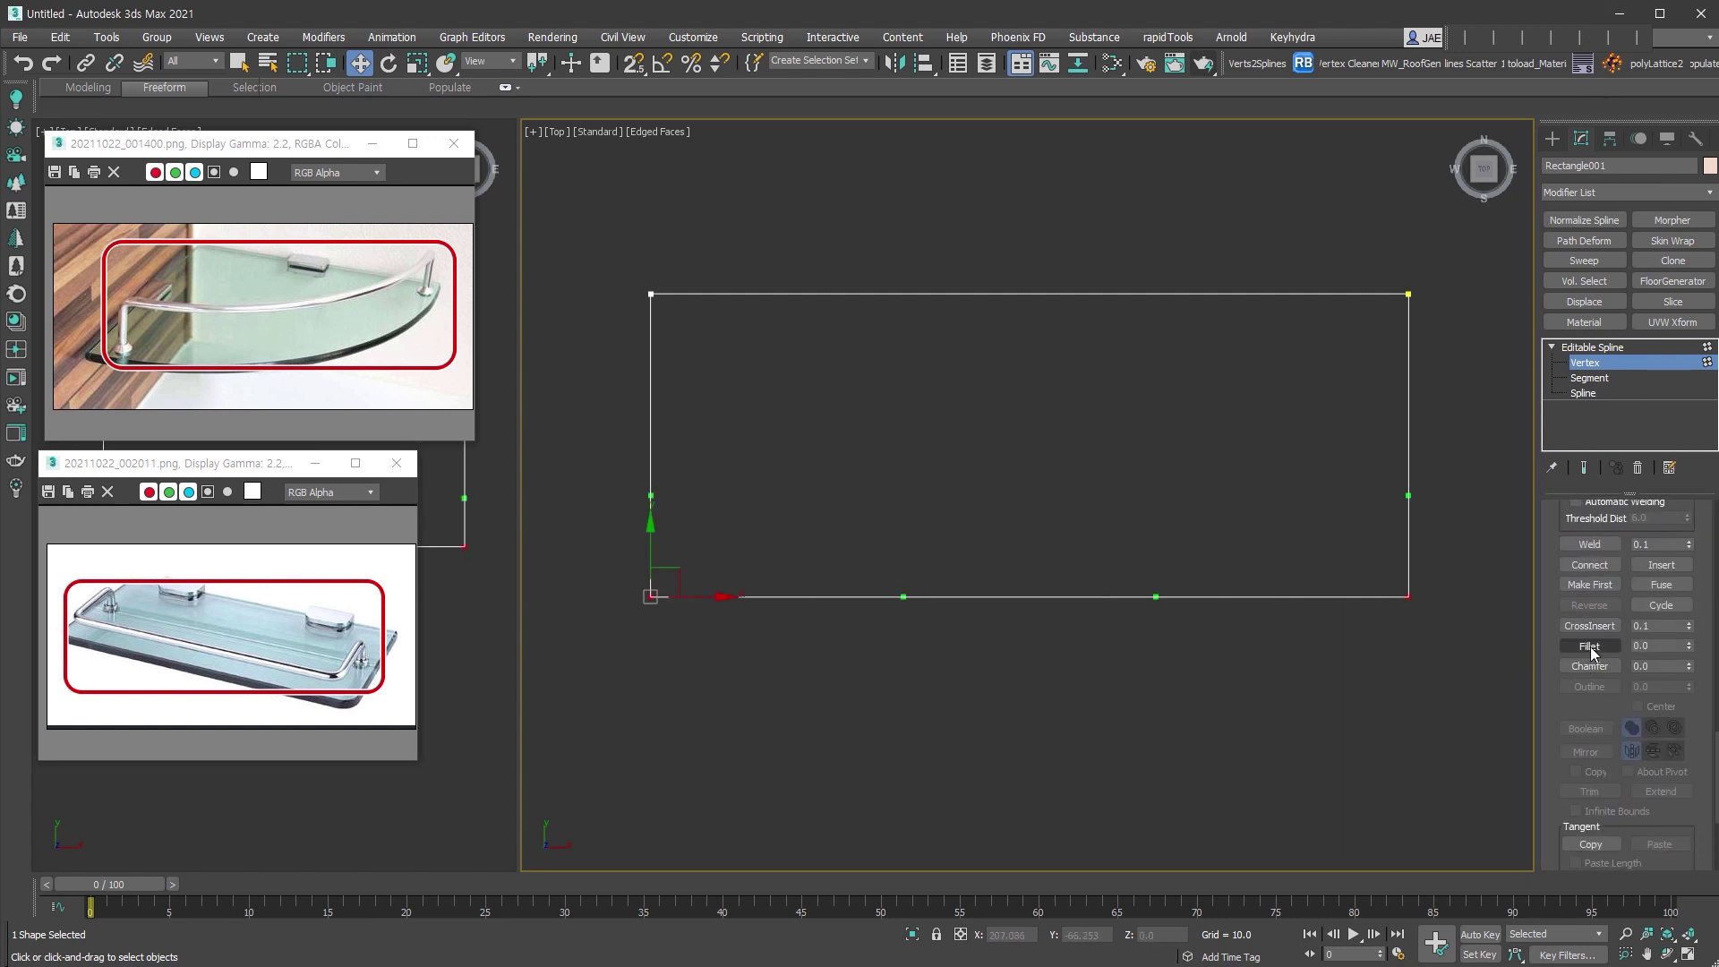
{"action": "left_click", "coordinate": [1589, 646]}
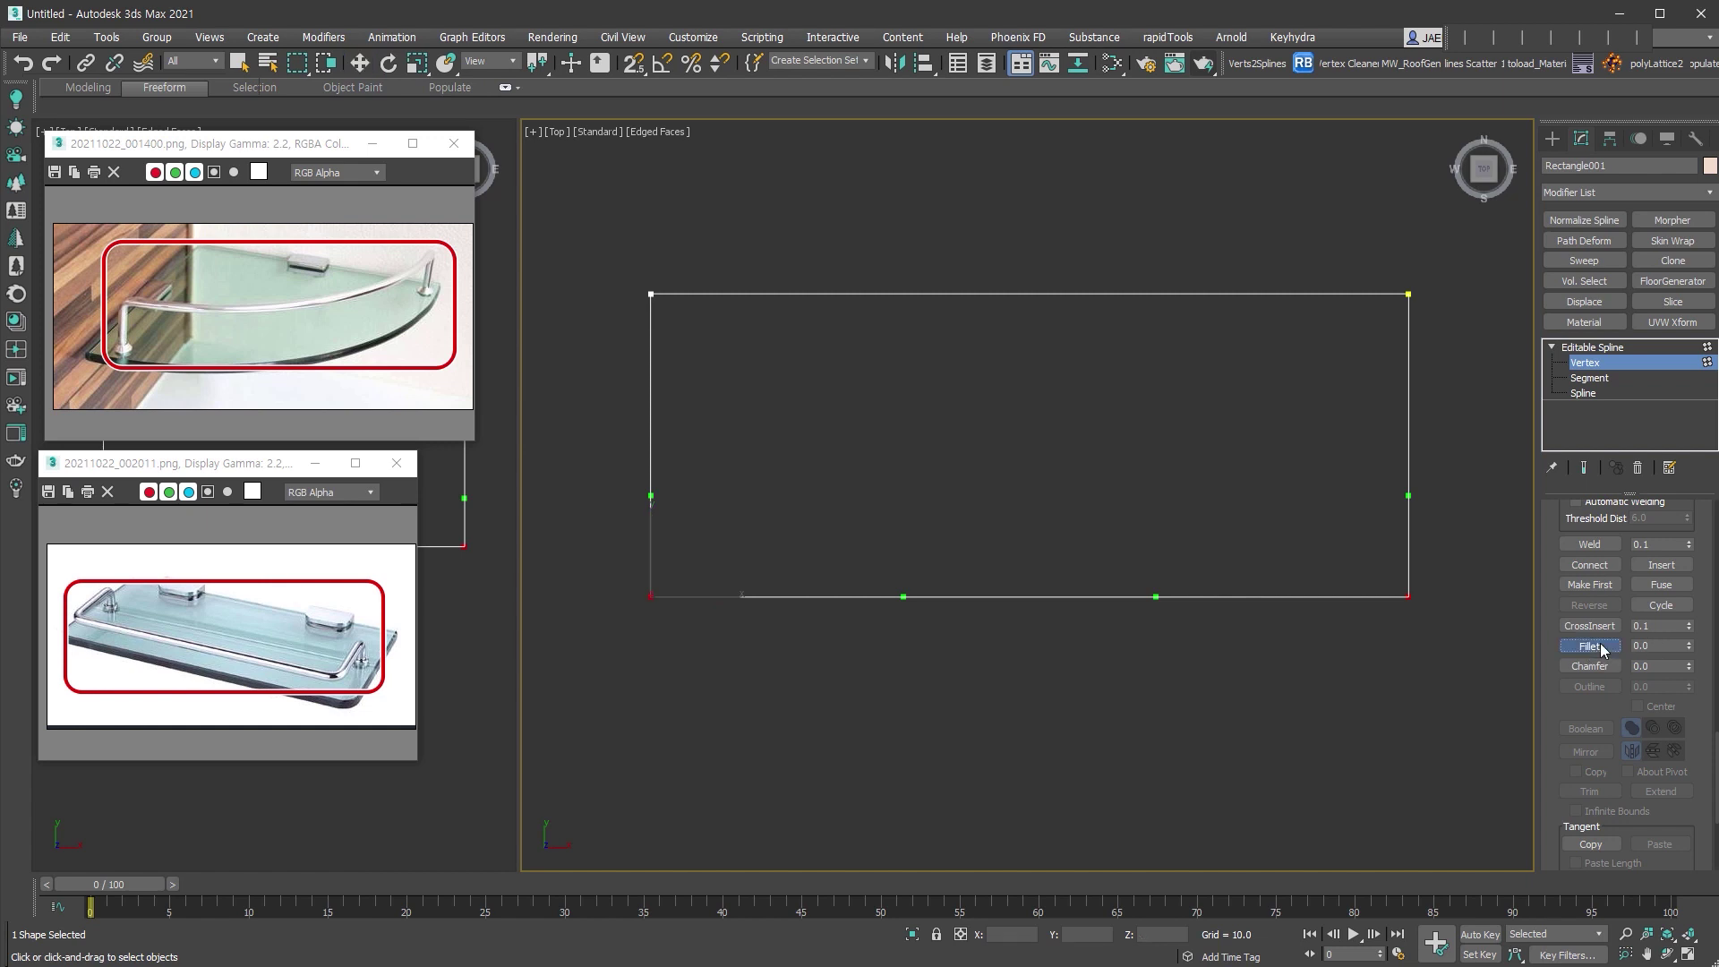
{"action": "left_click_drag", "start_coordinate": [1410, 599], "coordinate": [1424, 562]}
{"action": "key", "text": "ctrl+z"}
{"action": "mouse_move", "coordinate": [1691, 646]}
{"action": "left_mouse_down"}
{"action": "mouse_move", "coordinate": [1689, 618]}
{"action": "mouse_move", "coordinate": [1683, 632]}
{"action": "left_mouse_up"}
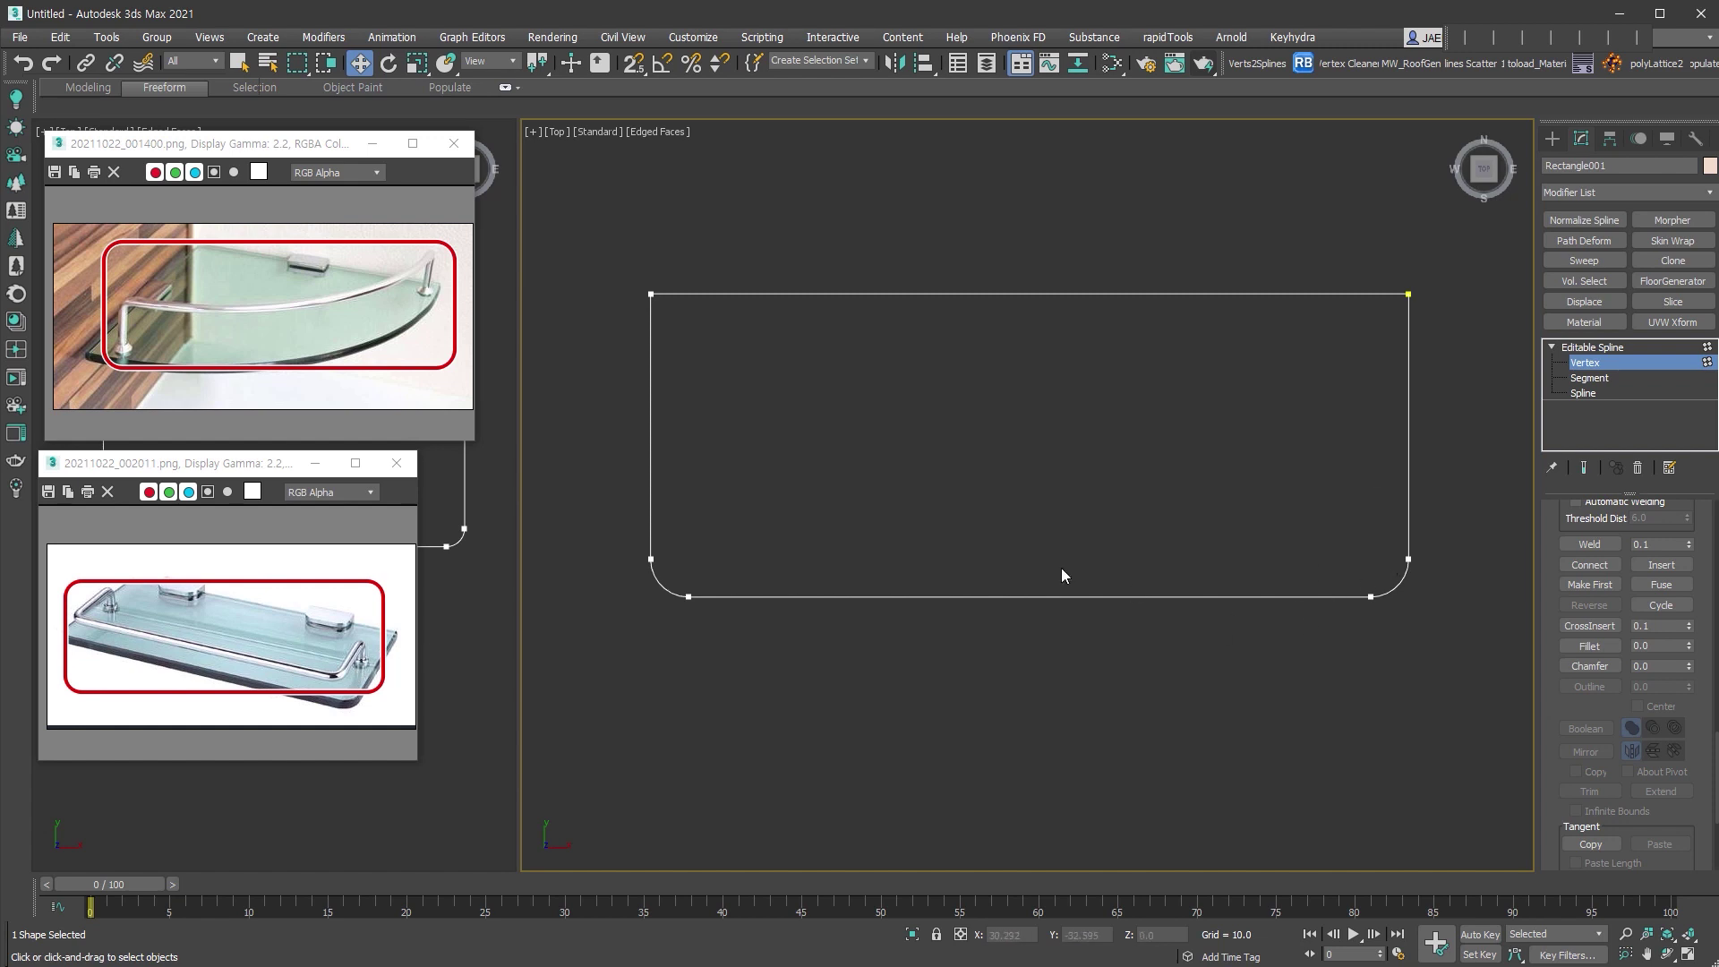
Outline the rounded spline inward at spline level to add a smaller parallel loop inside it.
{"action": "left_click", "coordinate": [1608, 396]}
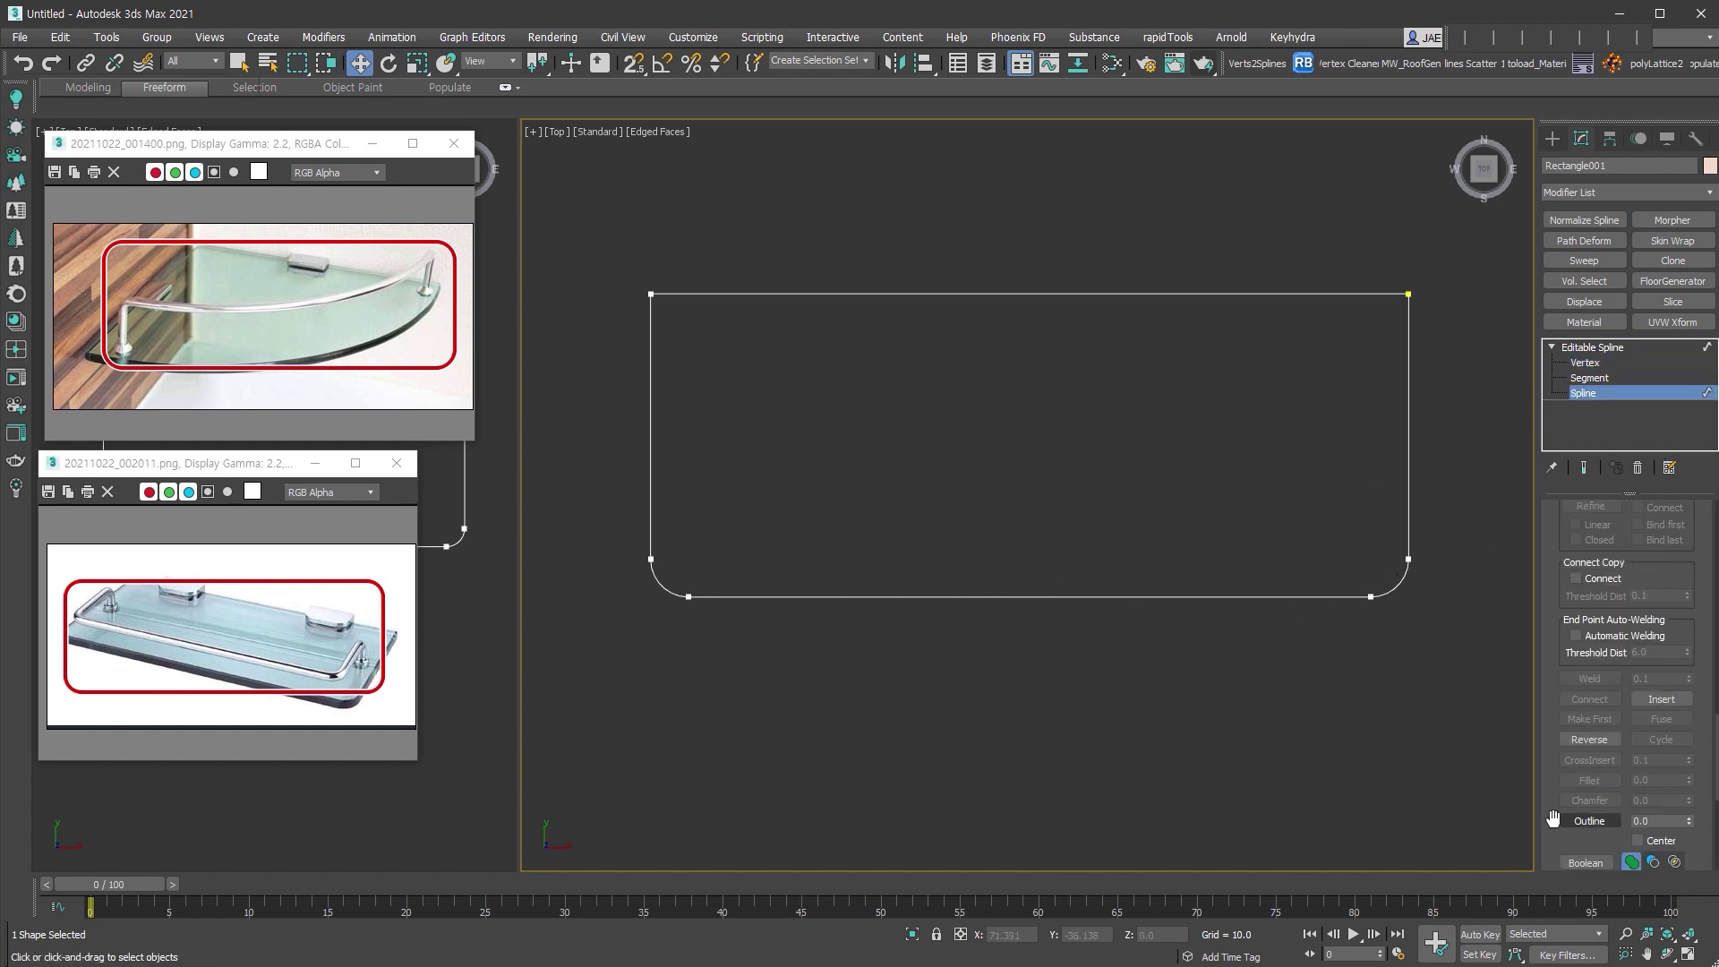
{"action": "left_click_drag", "start_coordinate": [1554, 819], "coordinate": [1558, 584]}
{"action": "left_click", "coordinate": [1598, 585]}
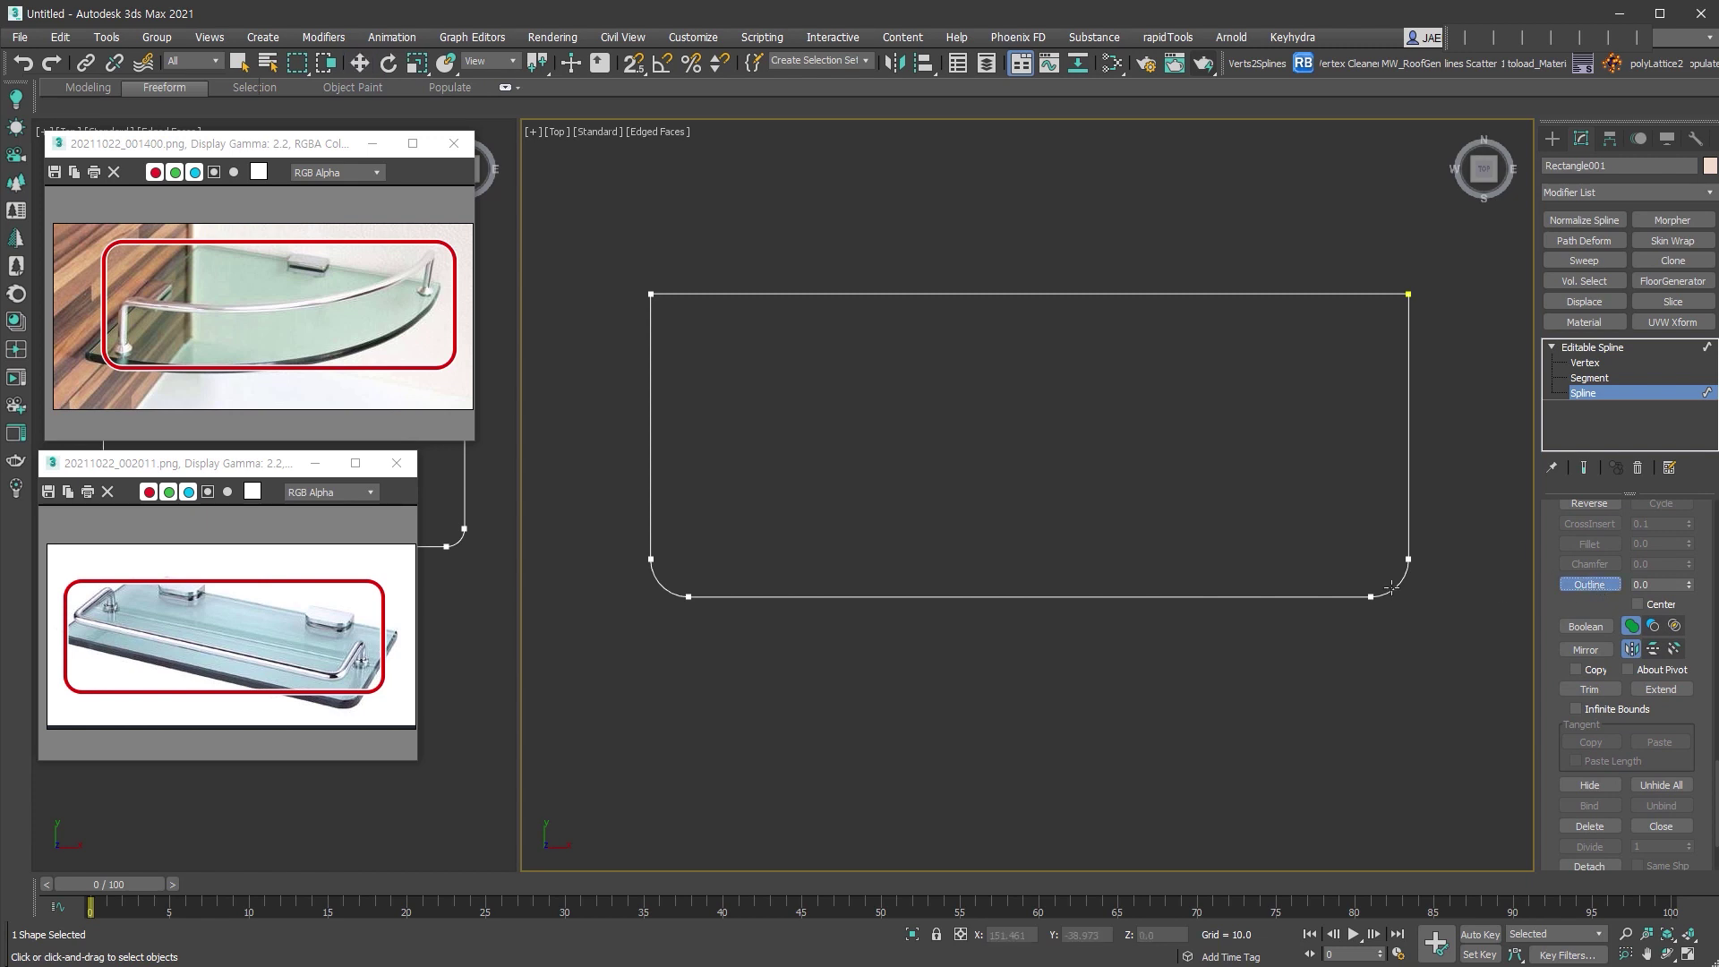
{"action": "left_click_drag", "start_coordinate": [1392, 589], "coordinate": [1359, 570]}
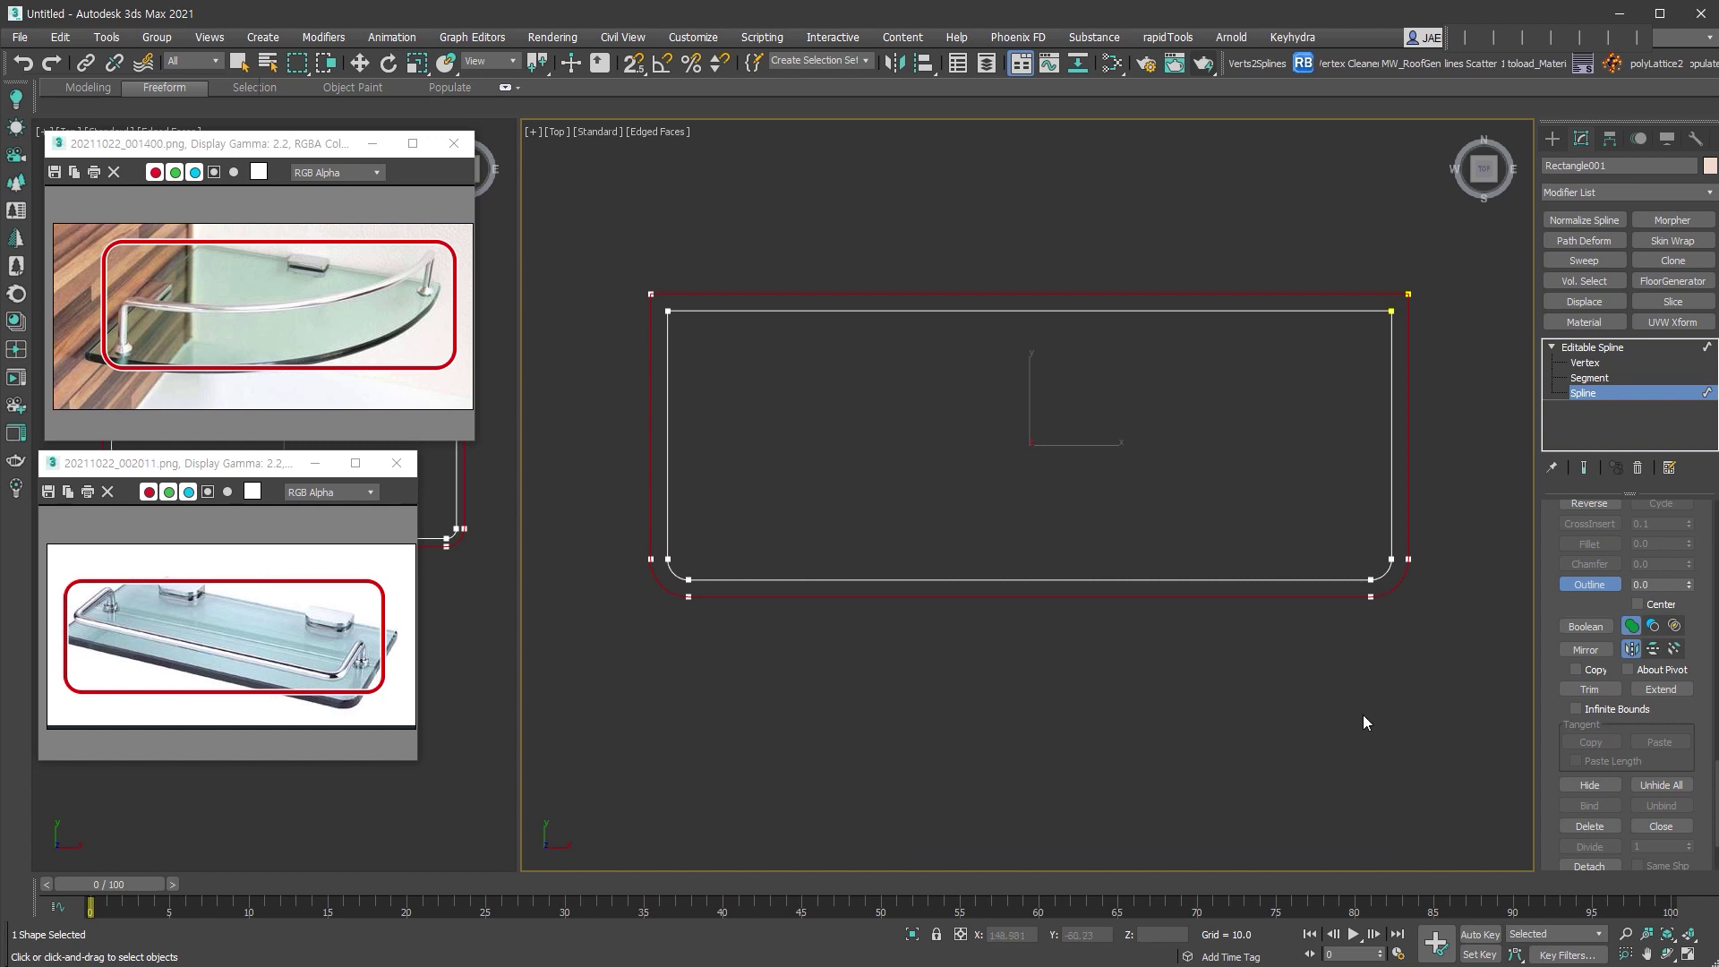
Detach the inner loop as a separate shape and leave spline editing.
{"action": "left_click", "coordinate": [1367, 720]}
{"action": "left_click", "coordinate": [1392, 535]}
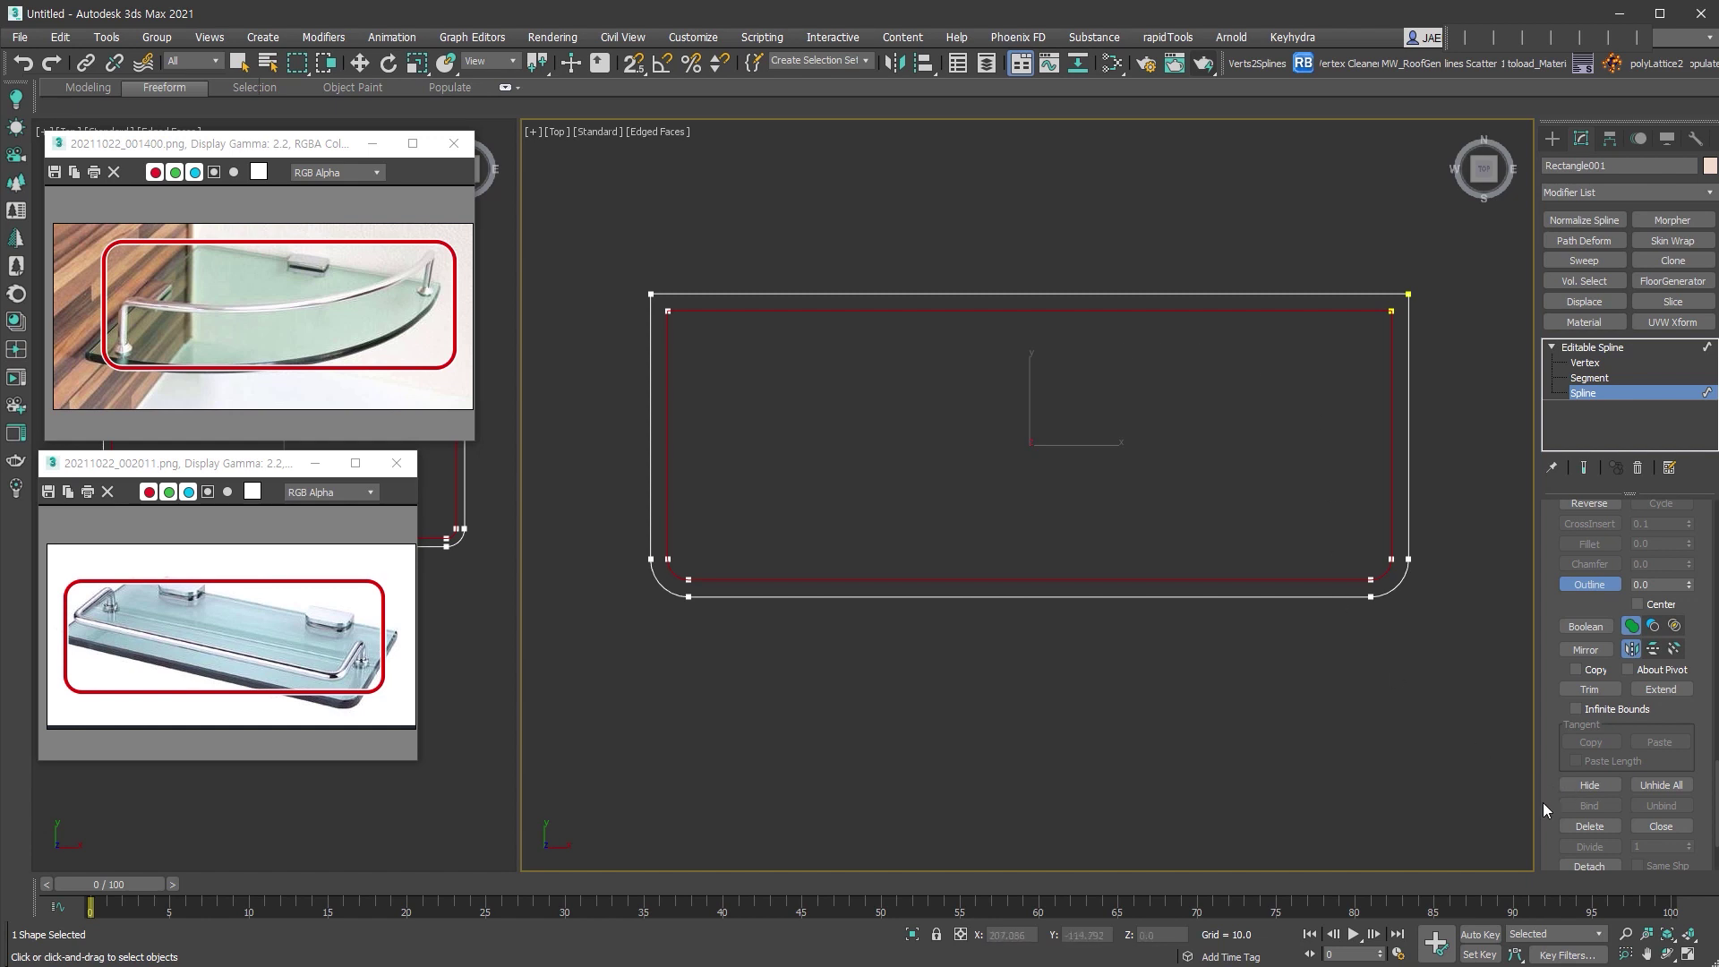
{"action": "scroll", "coordinate": [1554, 614], "scroll_direction": "down", "scroll_amount": 3}
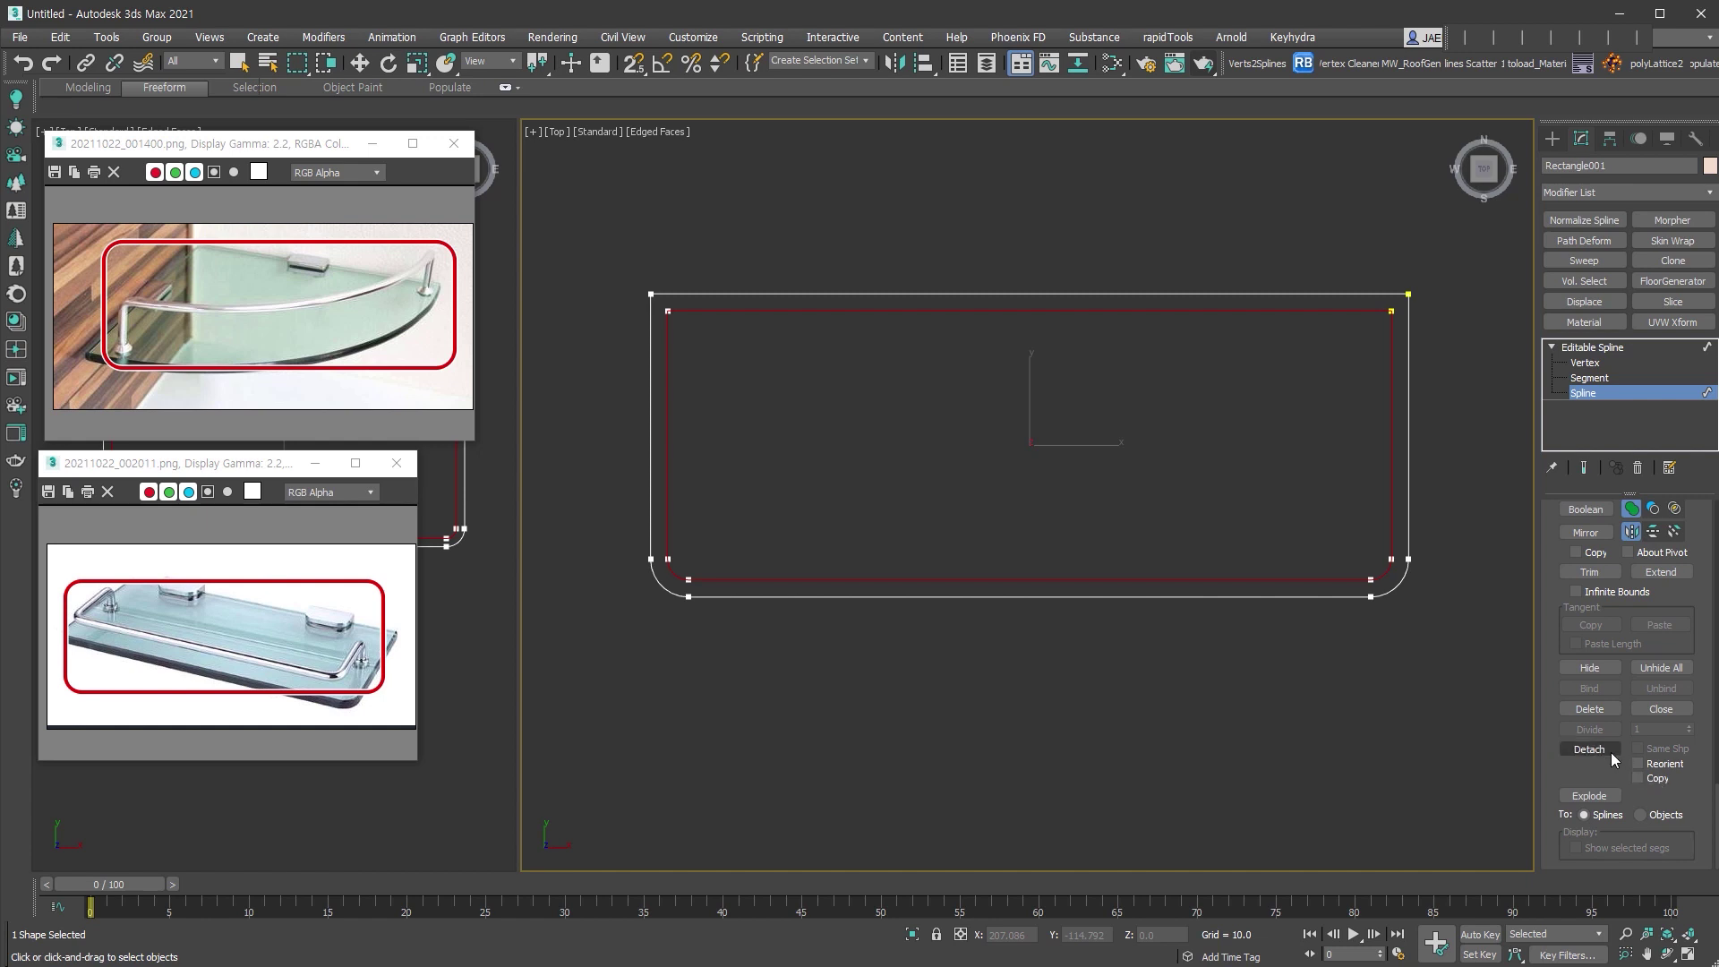
{"action": "left_click", "coordinate": [1611, 752]}
{"action": "left_click", "coordinate": [943, 506]}
{"action": "left_click", "coordinate": [1605, 394]}
{"action": "key", "text": "w"}
Give the outer shape thickness with a Shell modifier, inner amount 6.13 and outer amount 0.
{"action": "middle_click_drag", "start_coordinate": [1419, 589], "coordinate": [1357, 486], "text": "alt"}
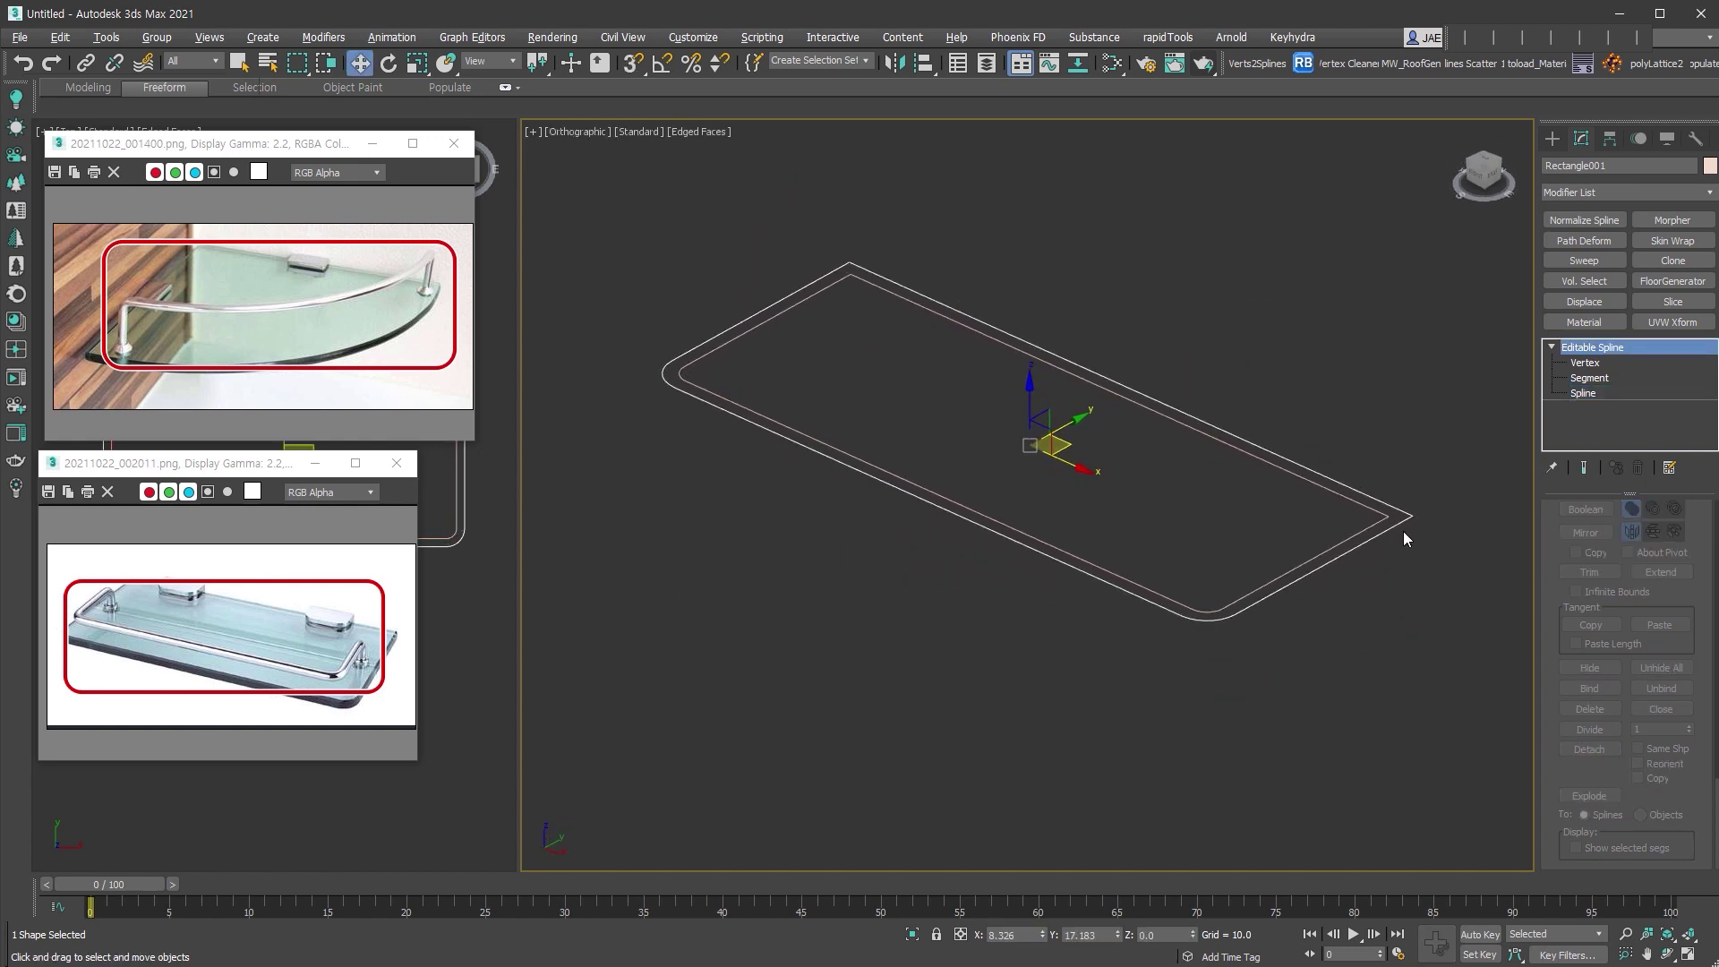
{"action": "key", "text": "shift+s"}
{"action": "left_click_drag", "start_coordinate": [1691, 534], "coordinate": [1690, 680]}
{"action": "right_click", "coordinate": [1685, 555]}
{"action": "mouse_move", "coordinate": [1686, 536]}
{"action": "left_mouse_down"}
{"action": "mouse_move", "coordinate": [1671, 496]}
{"action": "mouse_move", "coordinate": [1667, 535]}
{"action": "left_mouse_up"}
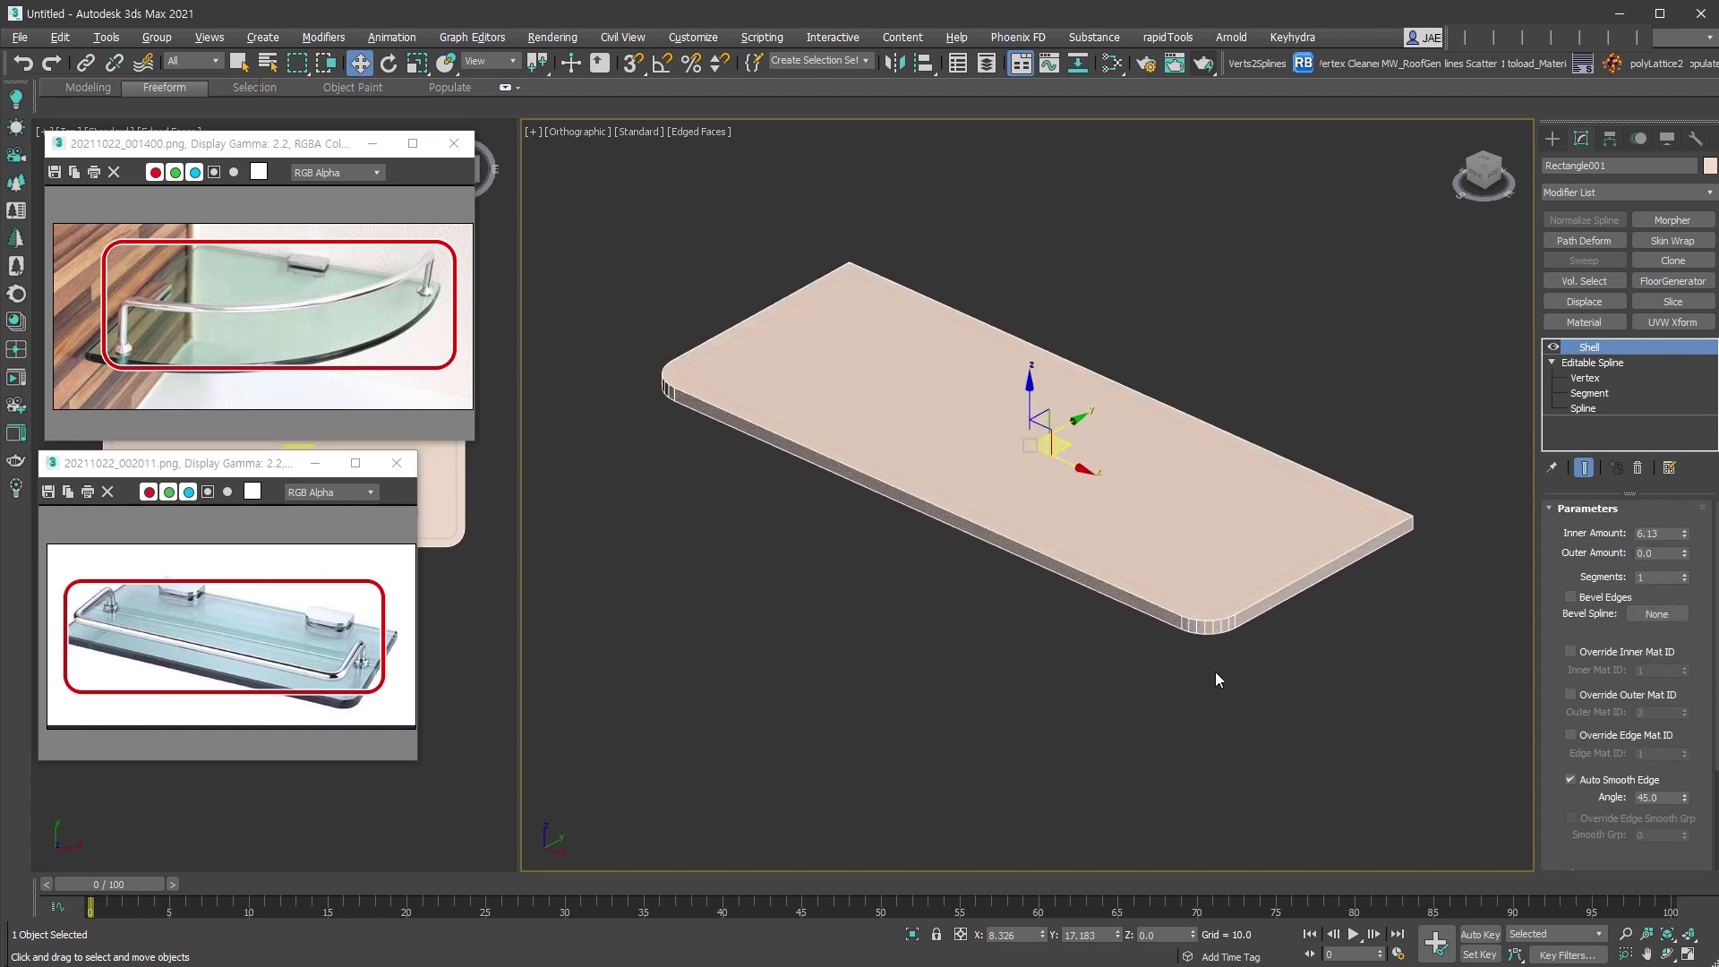
Select the detached inner spline, switch the view to wireframe and enter segment editing.
{"action": "left_click", "coordinate": [1306, 622]}
{"action": "left_click", "coordinate": [1292, 563]}
{"action": "key", "text": "F3"}
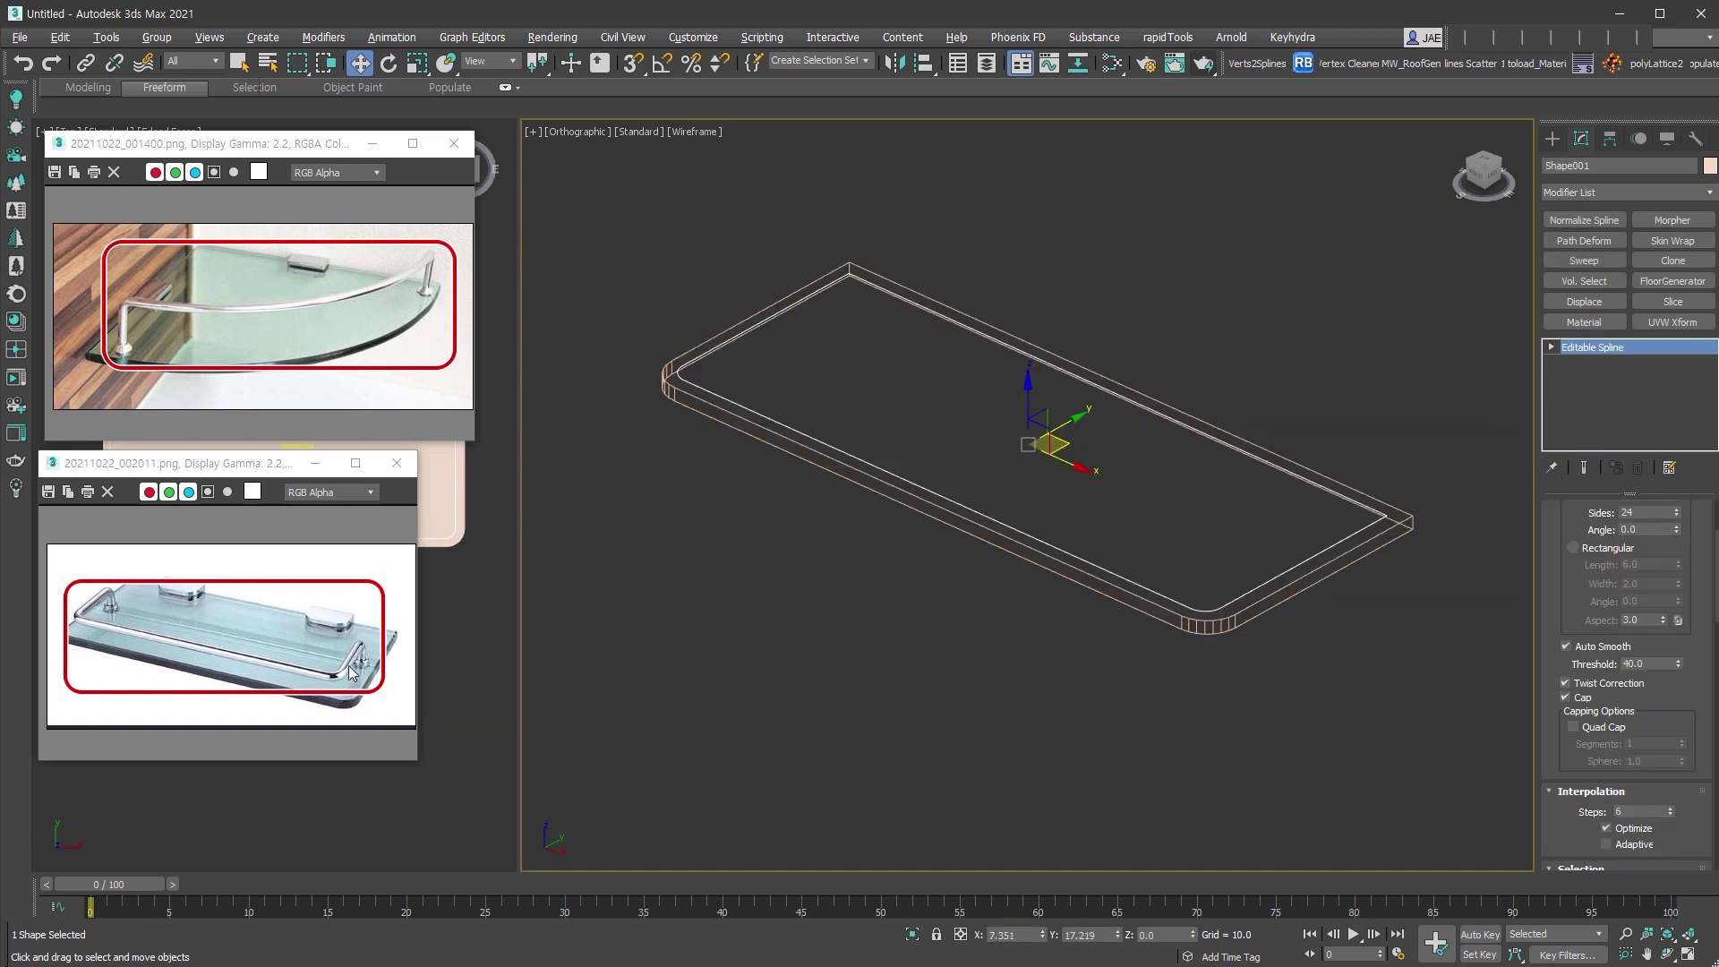
{"action": "left_click", "coordinate": [1552, 347]}
{"action": "key", "text": "2"}
{"action": "middle_click_drag", "start_coordinate": [1323, 616], "coordinate": [1316, 651]}
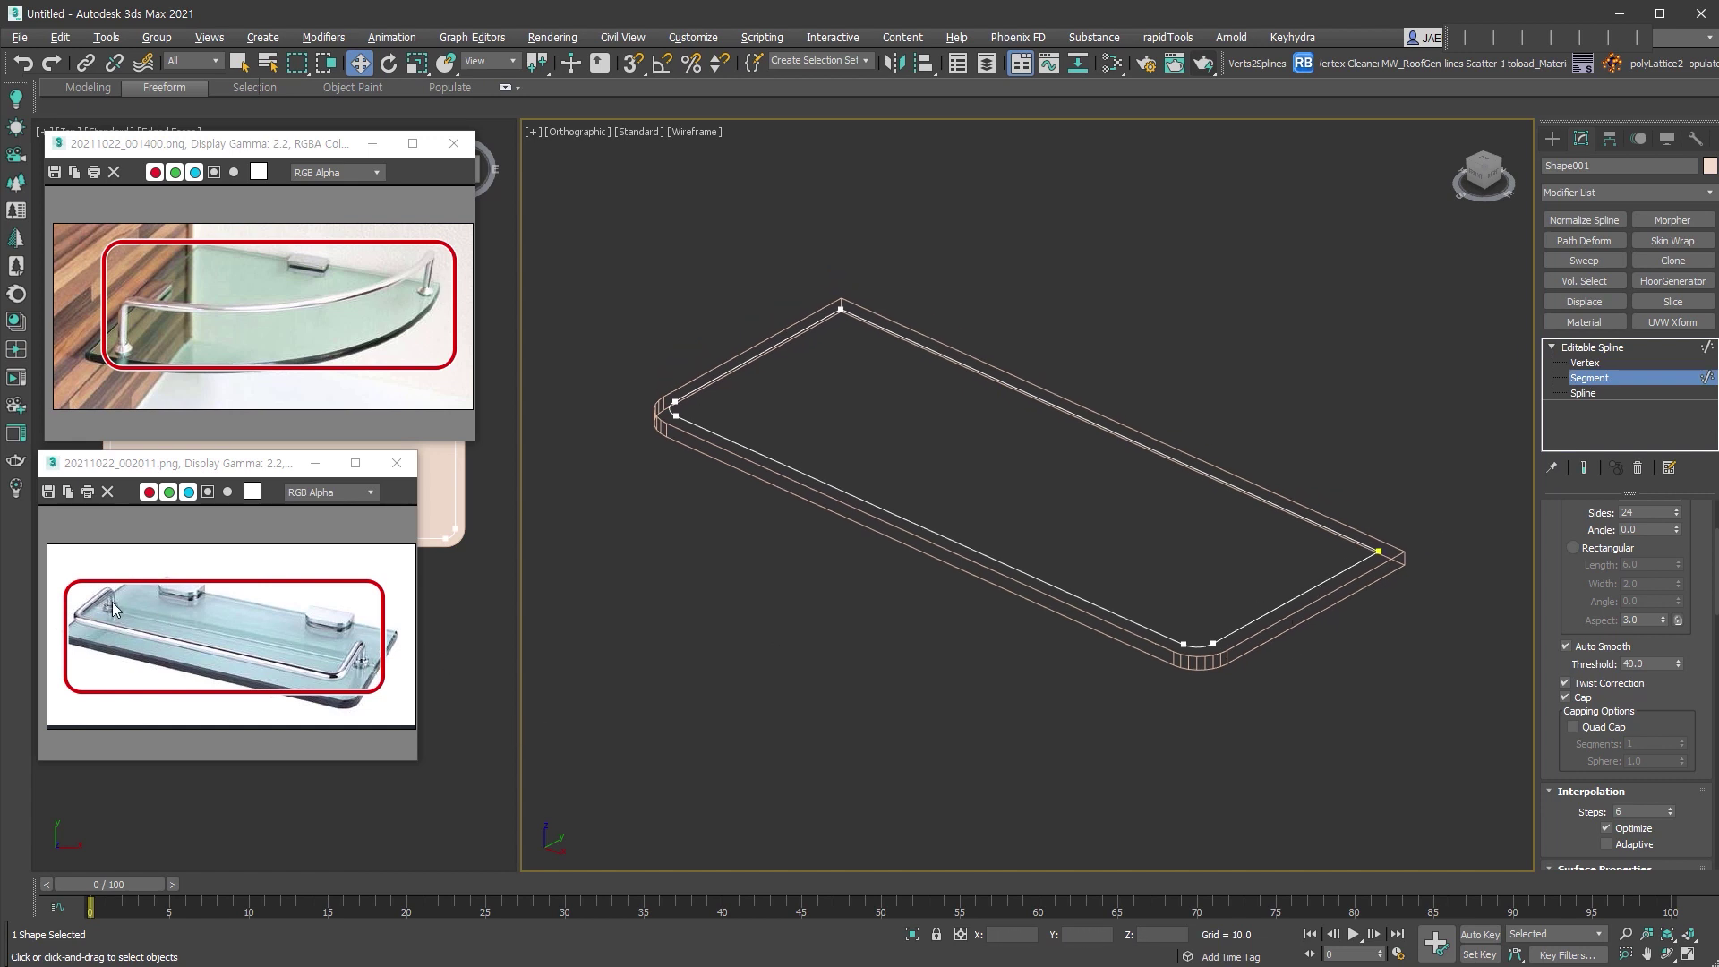
Divide both short-side segments with one vertex each and delete their rear halves together with the long back segment.
{"action": "left_click", "coordinate": [1294, 600]}
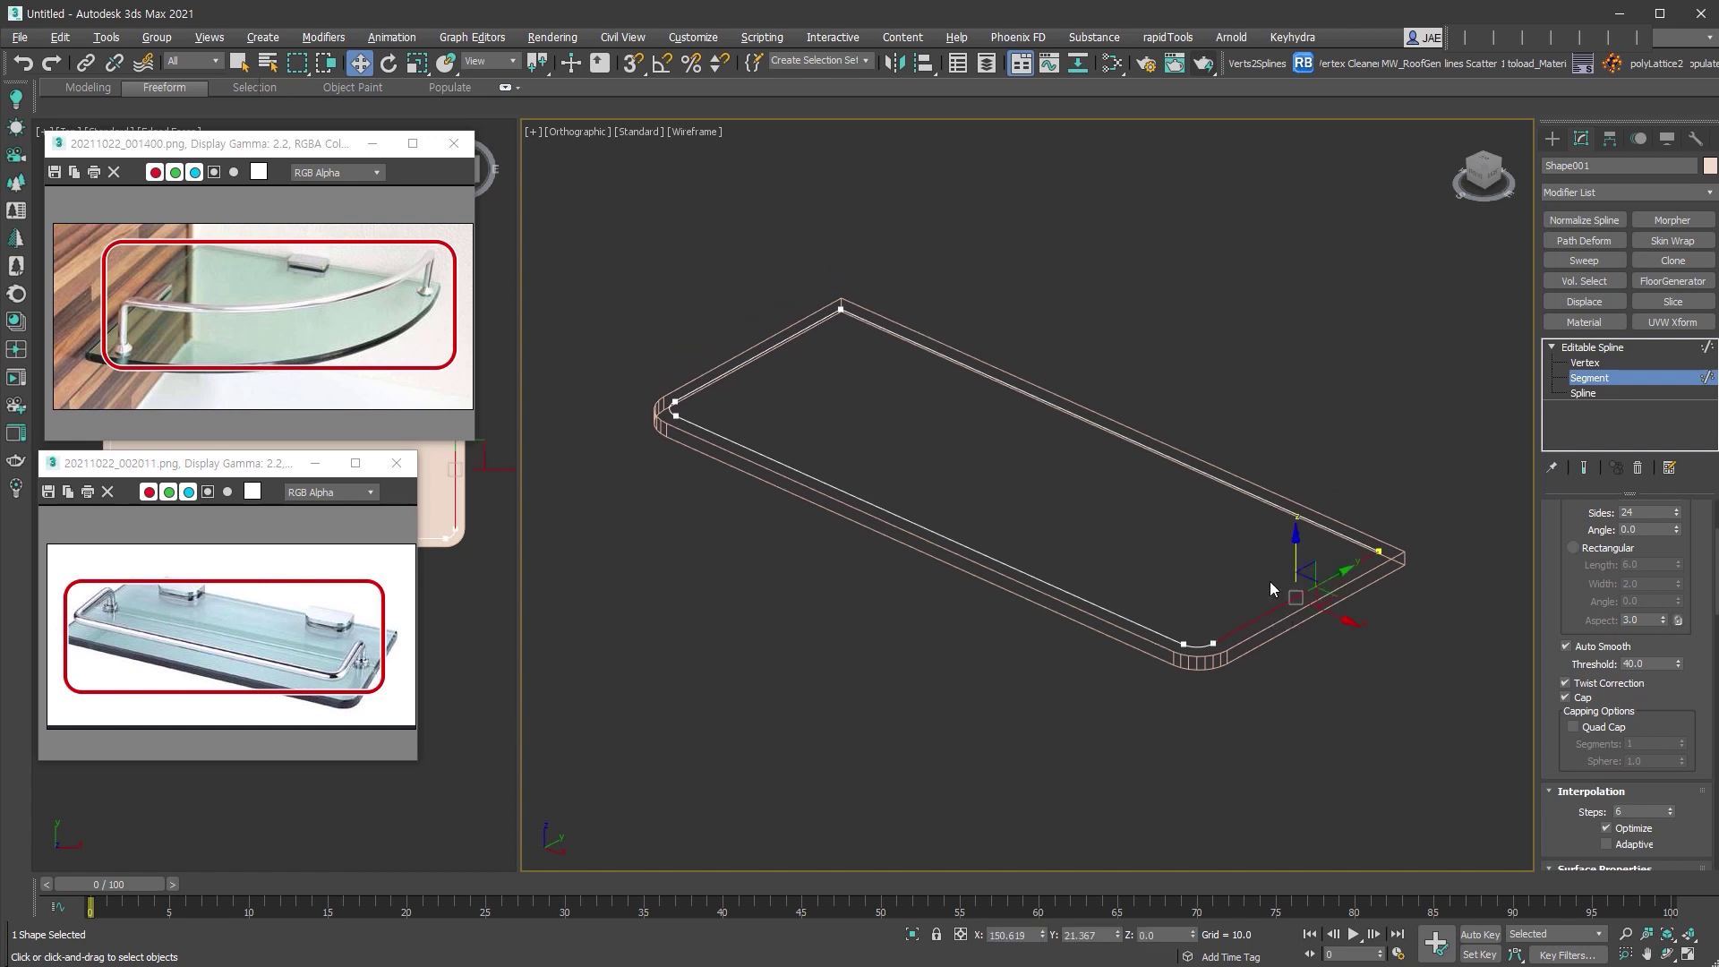
{"action": "left_click_drag", "start_coordinate": [818, 379], "coordinate": [733, 319], "text": "ctrl"}
{"action": "left_click_drag", "start_coordinate": [1563, 828], "coordinate": [1619, 148]}
{"action": "left_click_drag", "start_coordinate": [1646, 817], "coordinate": [1660, 542]}
{"action": "scroll", "coordinate": [1580, 710], "scroll_direction": "down", "scroll_amount": 5}
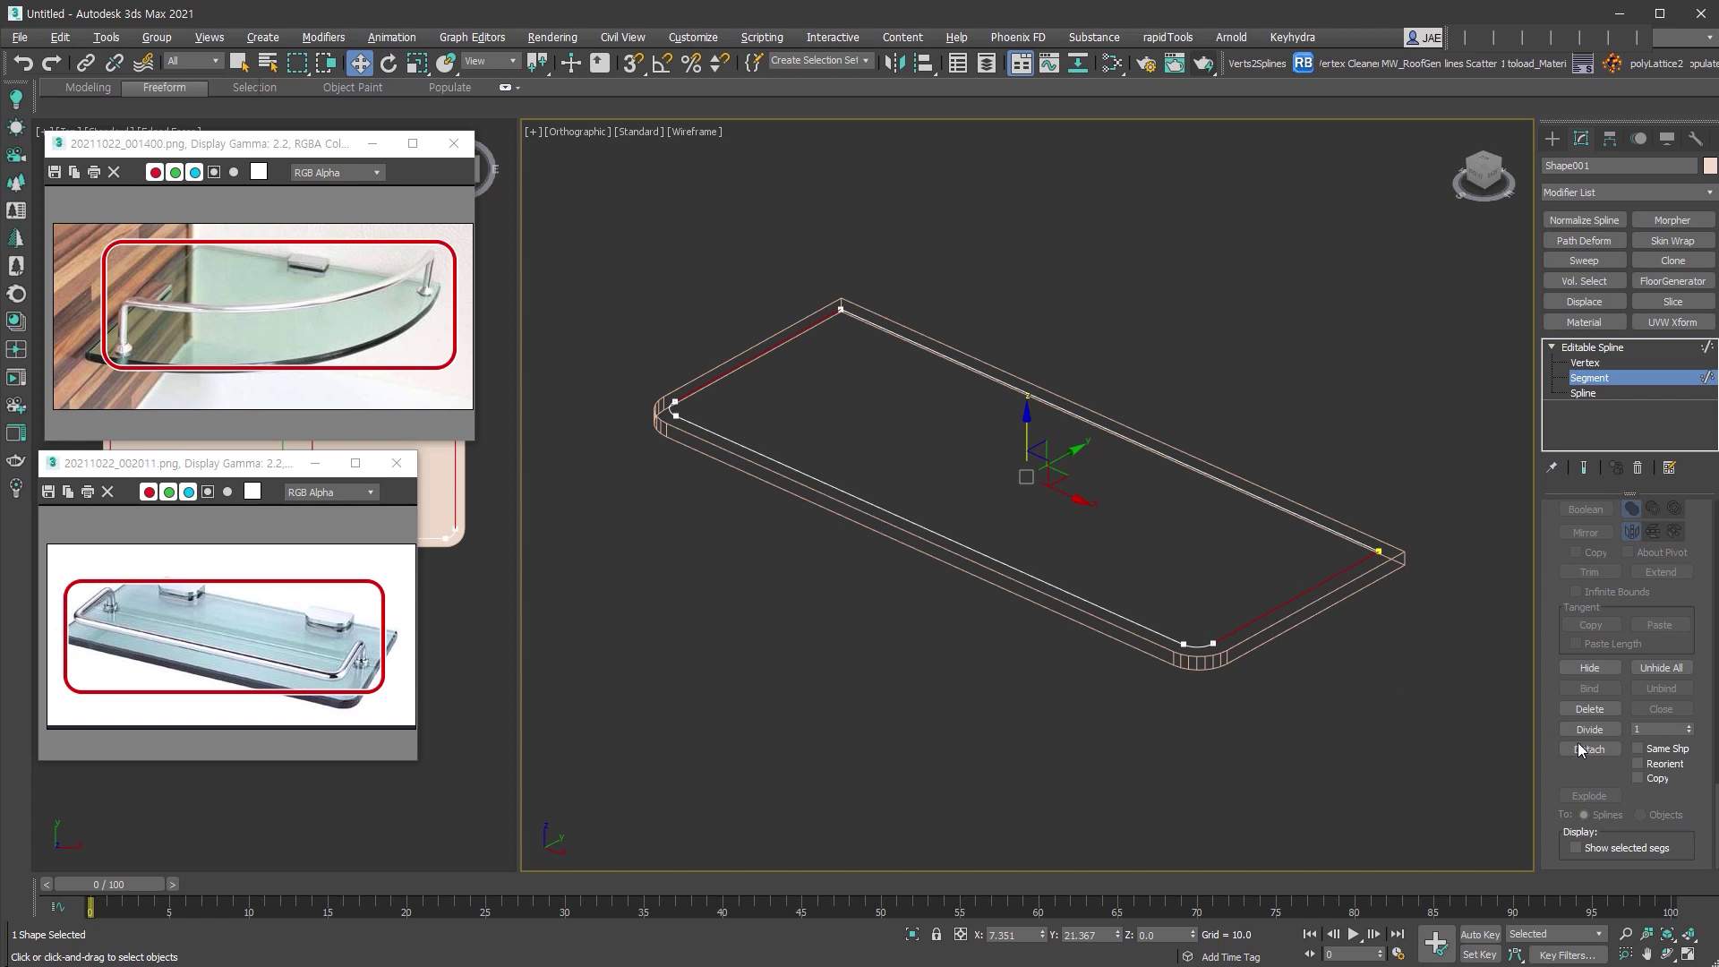
{"action": "left_click", "coordinate": [1597, 731]}
{"action": "left_click_drag", "start_coordinate": [1345, 570], "coordinate": [1345, 569], "text": "ctrl"}
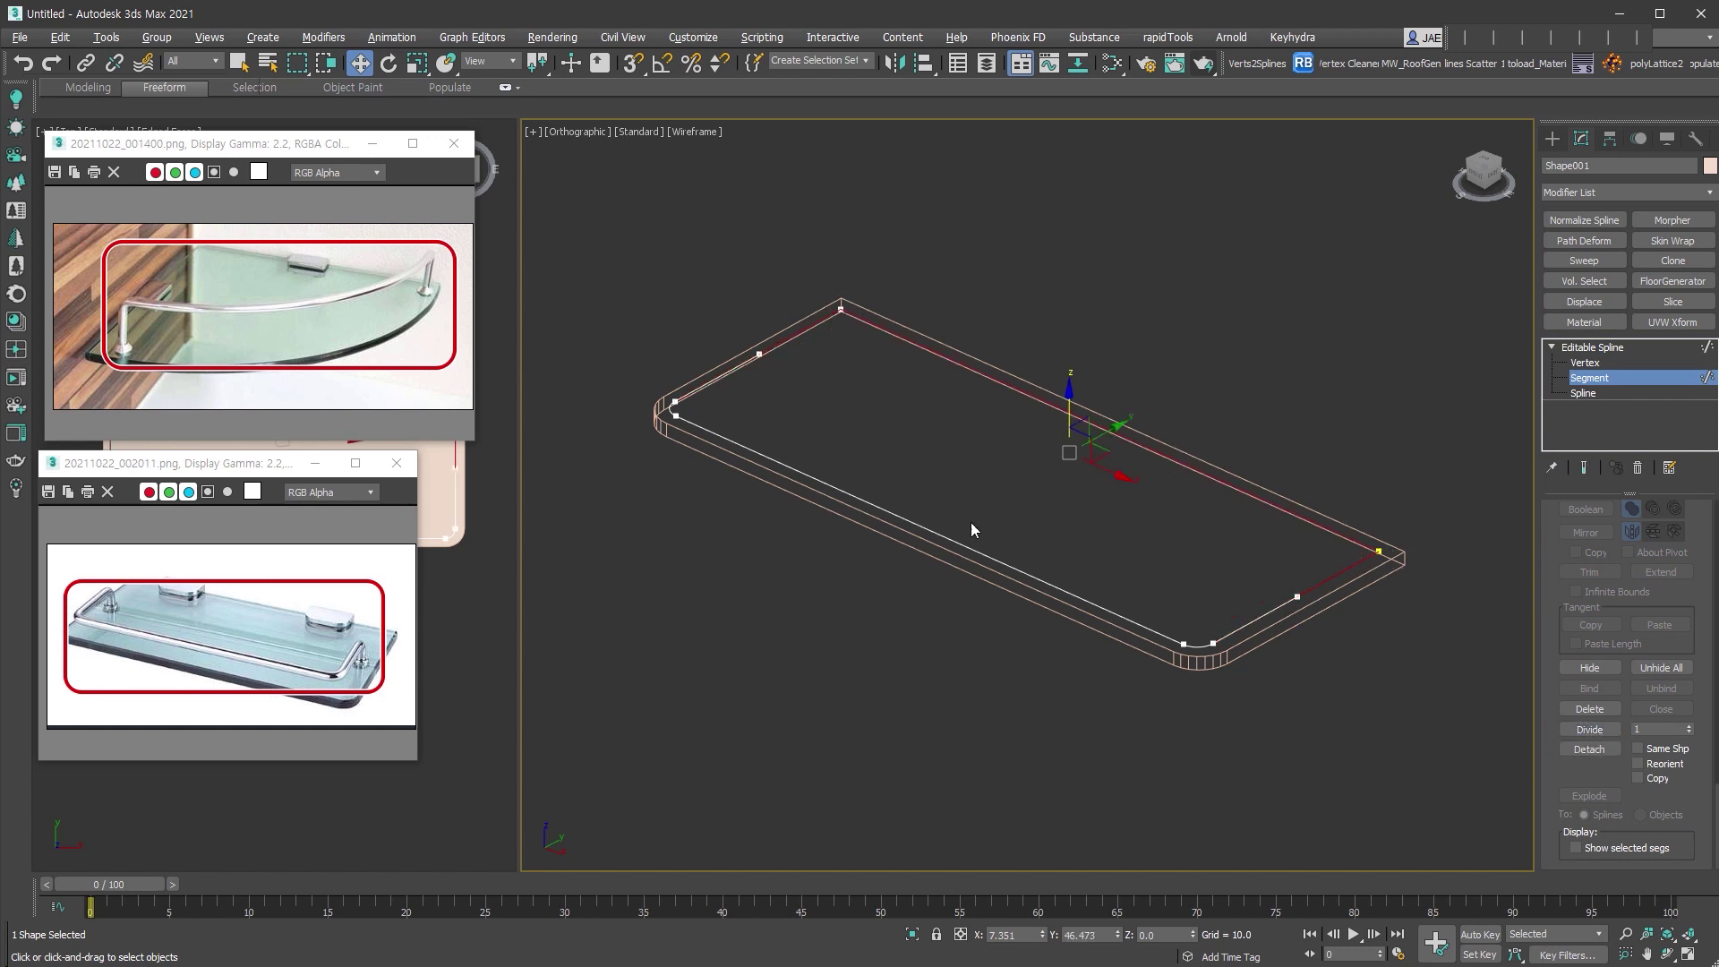
{"action": "key", "text": "Delete"}
Enable Connect Copy and copy all remaining rail segments straight up above the shelf.
{"action": "scroll", "coordinate": [1603, 667], "scroll_direction": "up", "scroll_amount": 5}
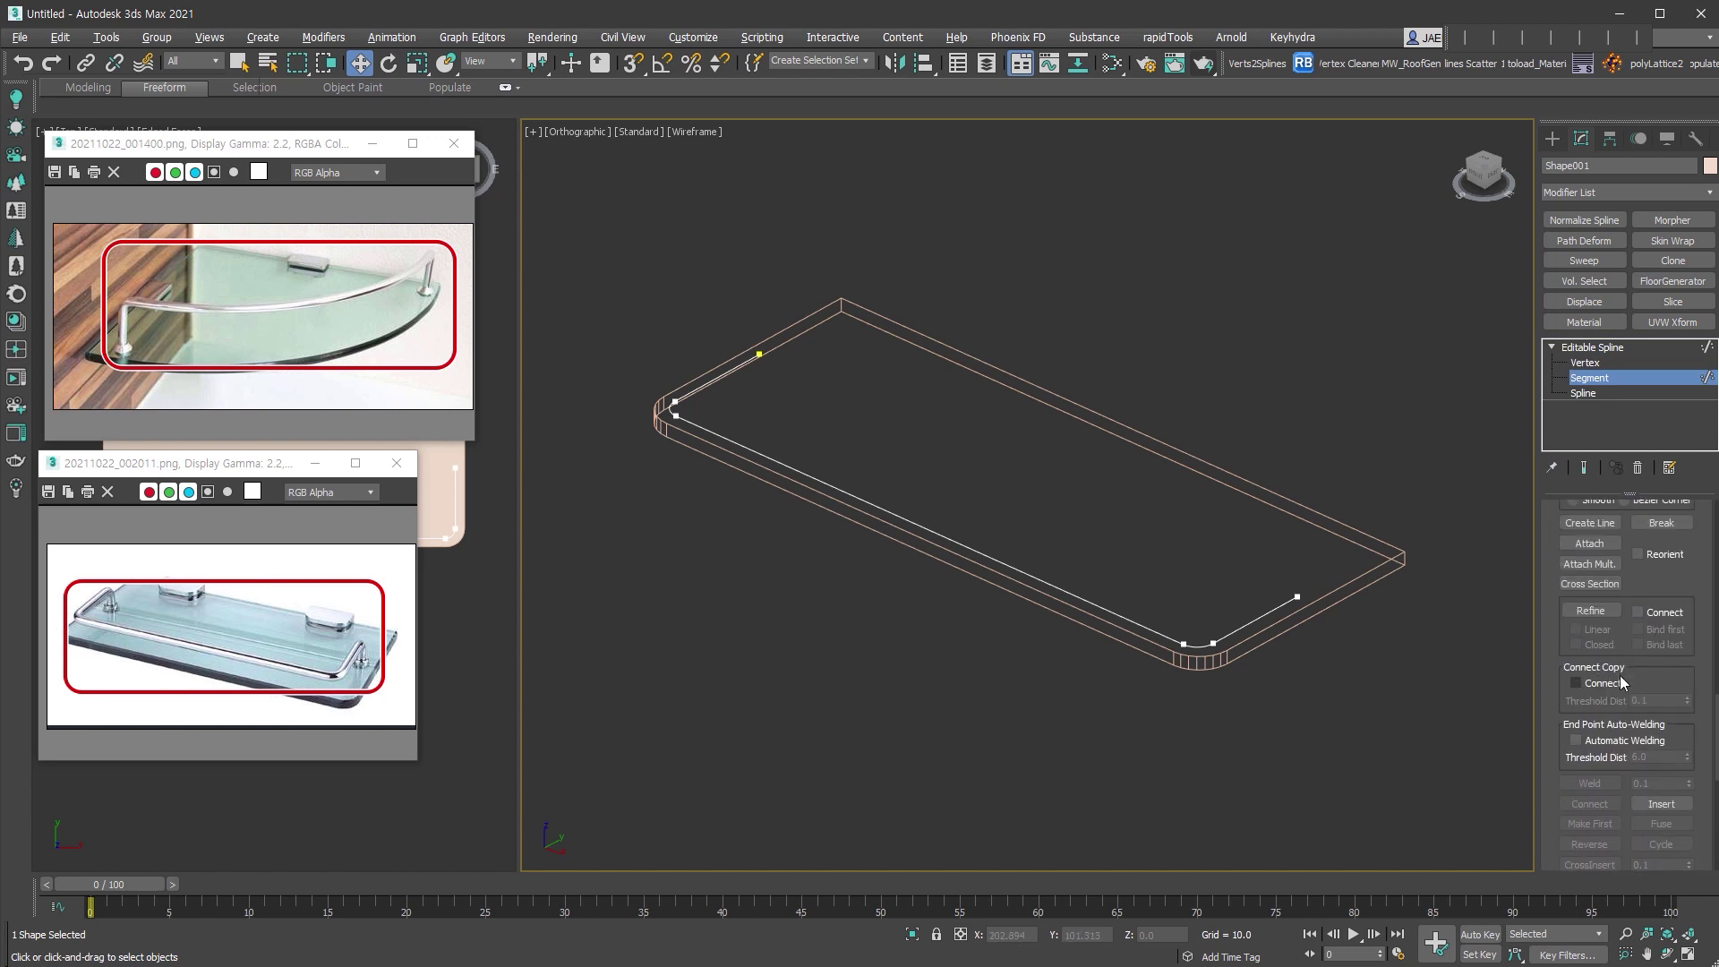
{"action": "left_click", "coordinate": [1604, 688]}
{"action": "left_click_drag", "start_coordinate": [1406, 797], "coordinate": [677, 342]}
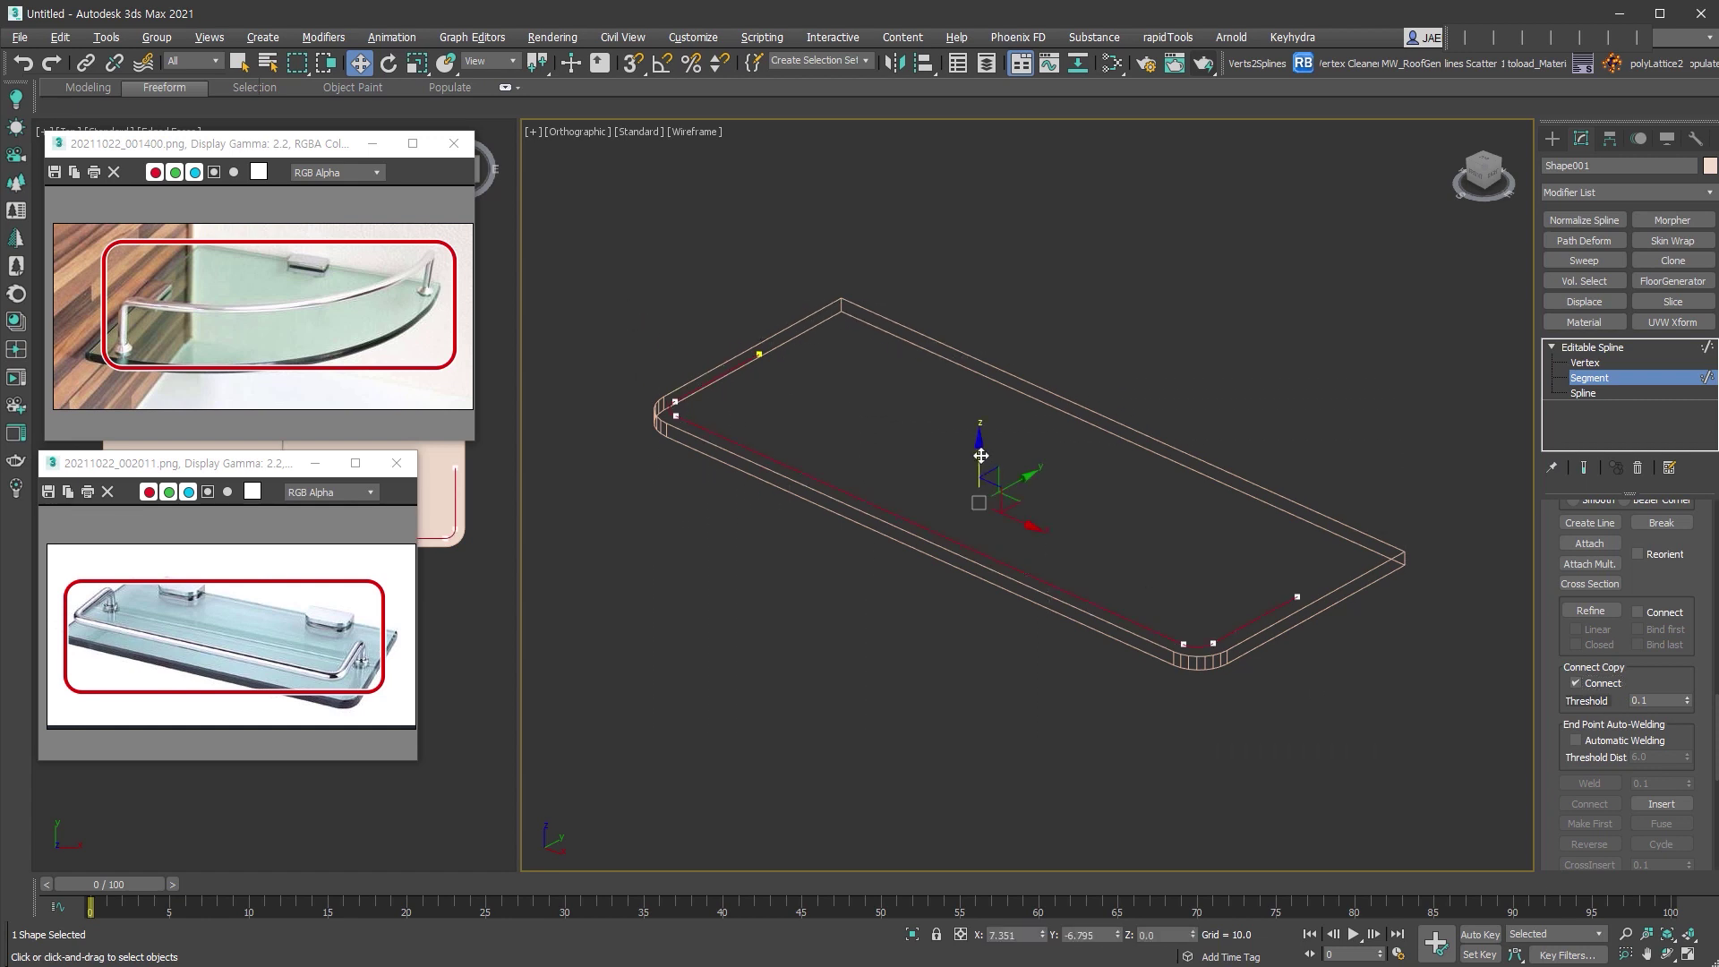
{"action": "left_click_drag", "start_coordinate": [981, 455], "coordinate": [979, 417], "text": "shift"}
Delete the original lower segments and the corner connectors, keeping the raised rail and its two end posts.
{"action": "left_click", "coordinate": [1254, 741]}
{"action": "left_click_drag", "start_coordinate": [1256, 710], "coordinate": [1160, 629]}
{"action": "middle_click_drag", "start_coordinate": [761, 578], "coordinate": [868, 569], "text": "alt"}
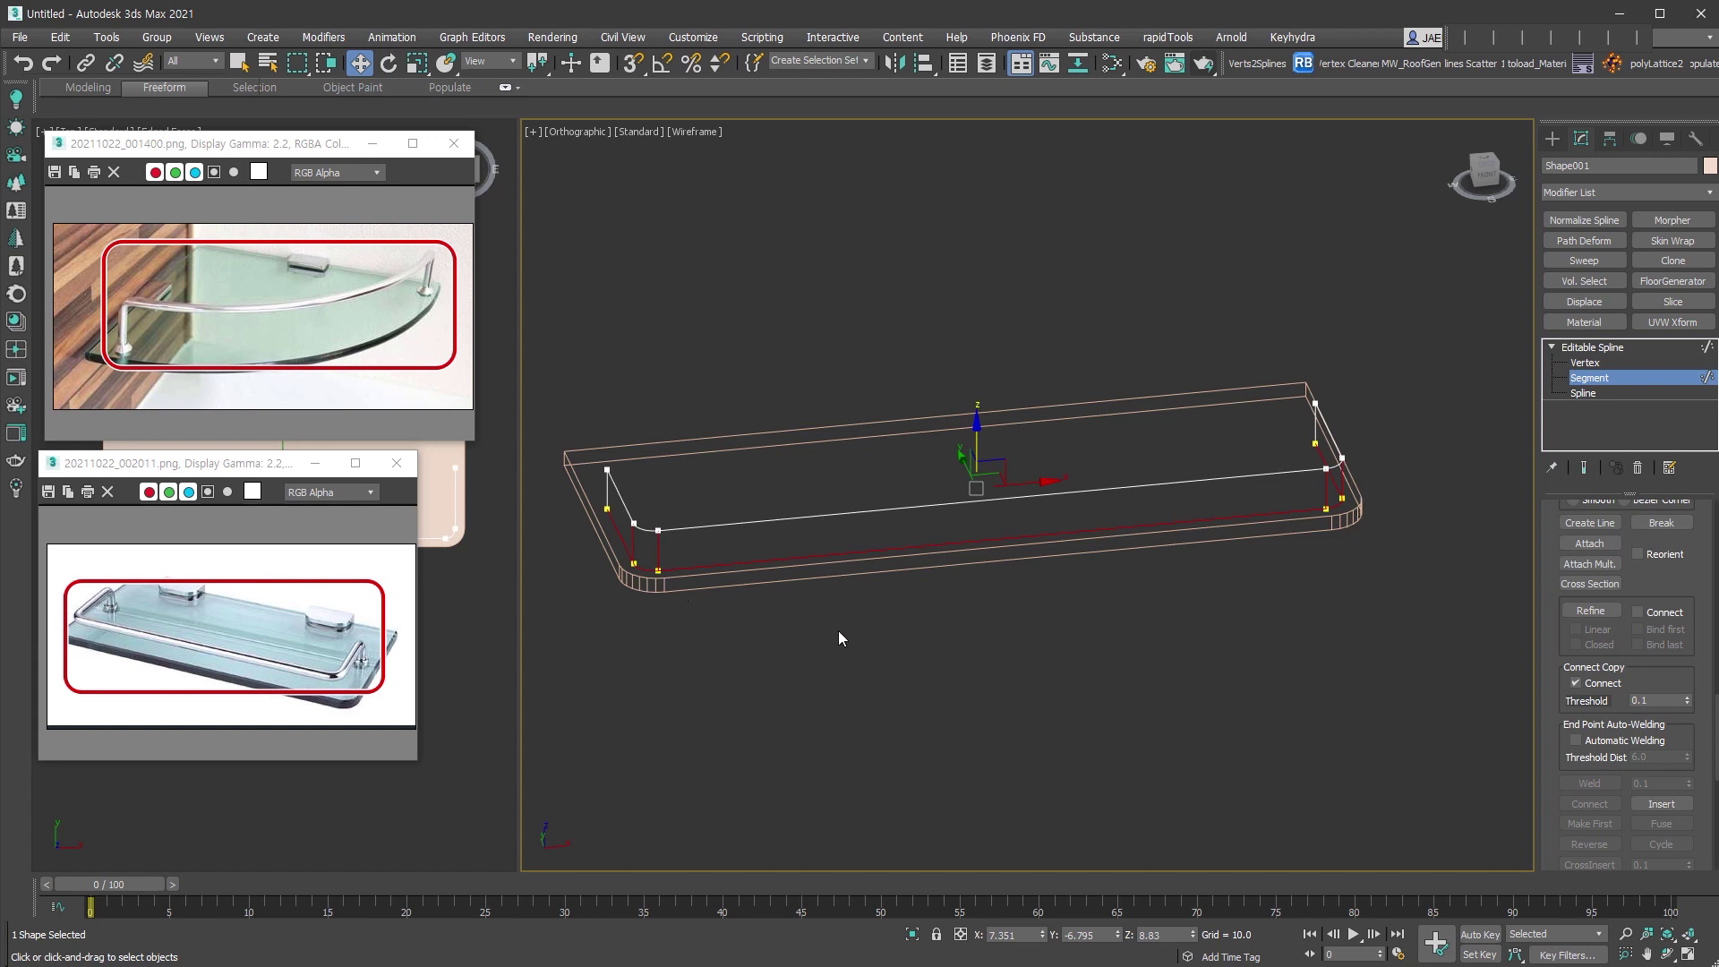
{"action": "left_click", "coordinate": [1286, 625]}
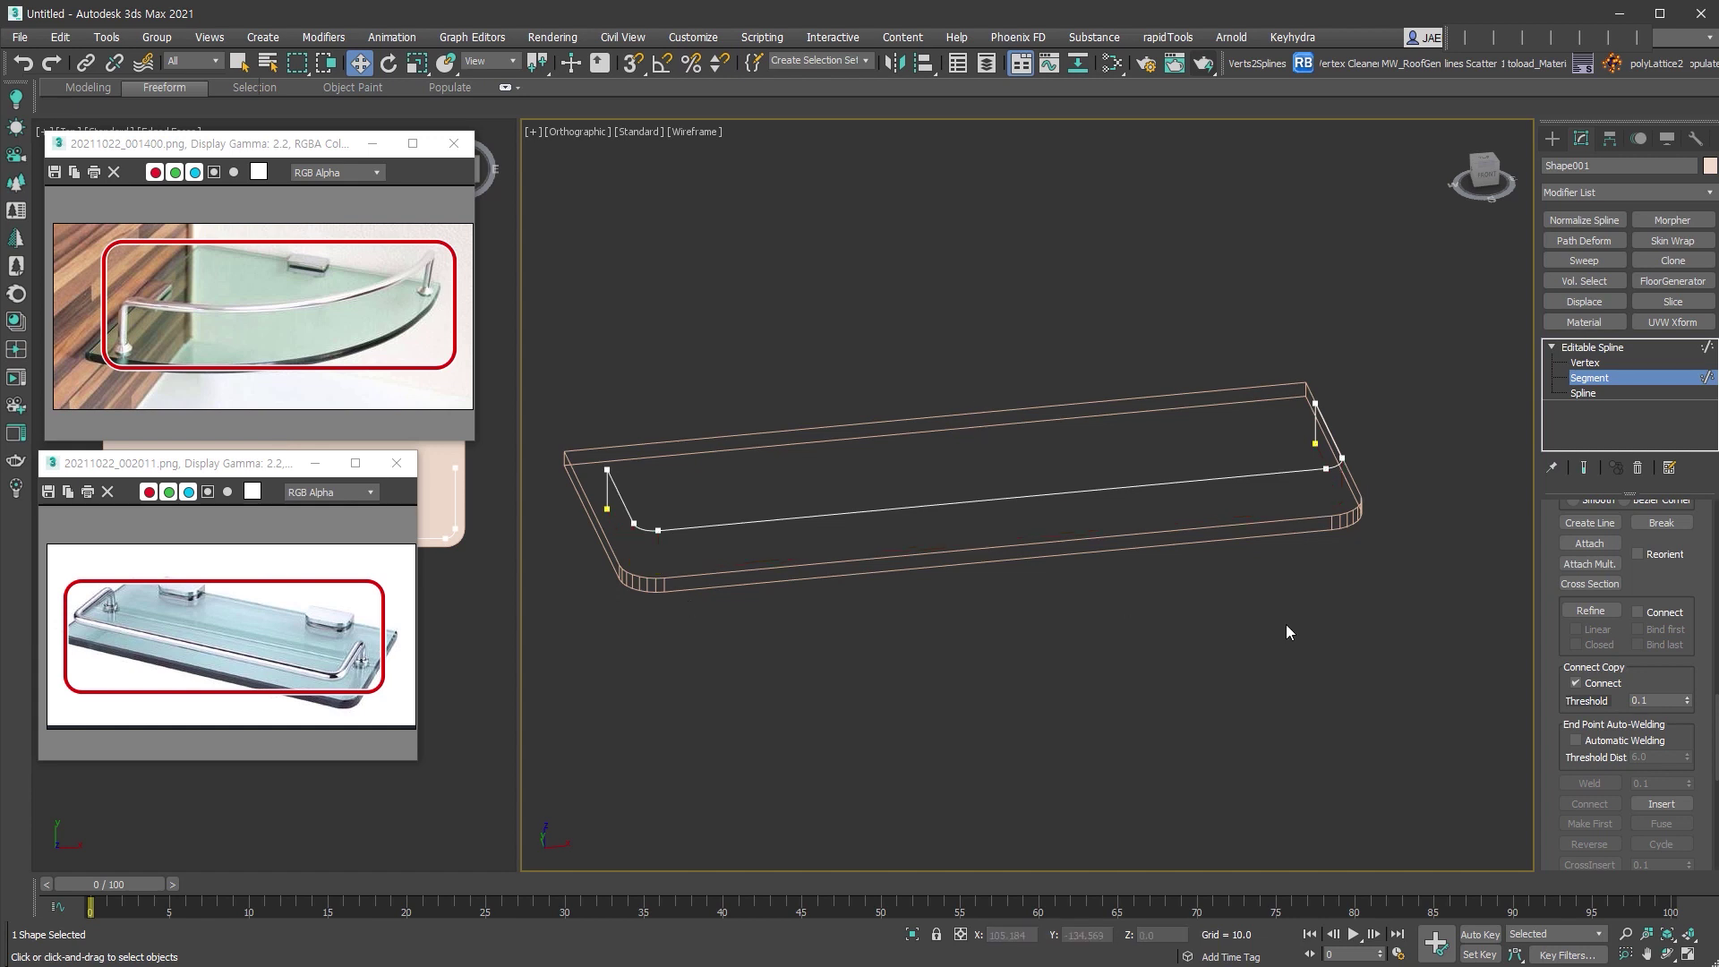
Weld the overlapping vertices where the raised rail meets its two end posts, and leave vertex editing.
{"action": "left_click", "coordinate": [1605, 365]}
{"action": "left_click_drag", "start_coordinate": [1368, 360], "coordinate": [1265, 419]}
{"action": "left_click_drag", "start_coordinate": [550, 480], "coordinate": [552, 480]}
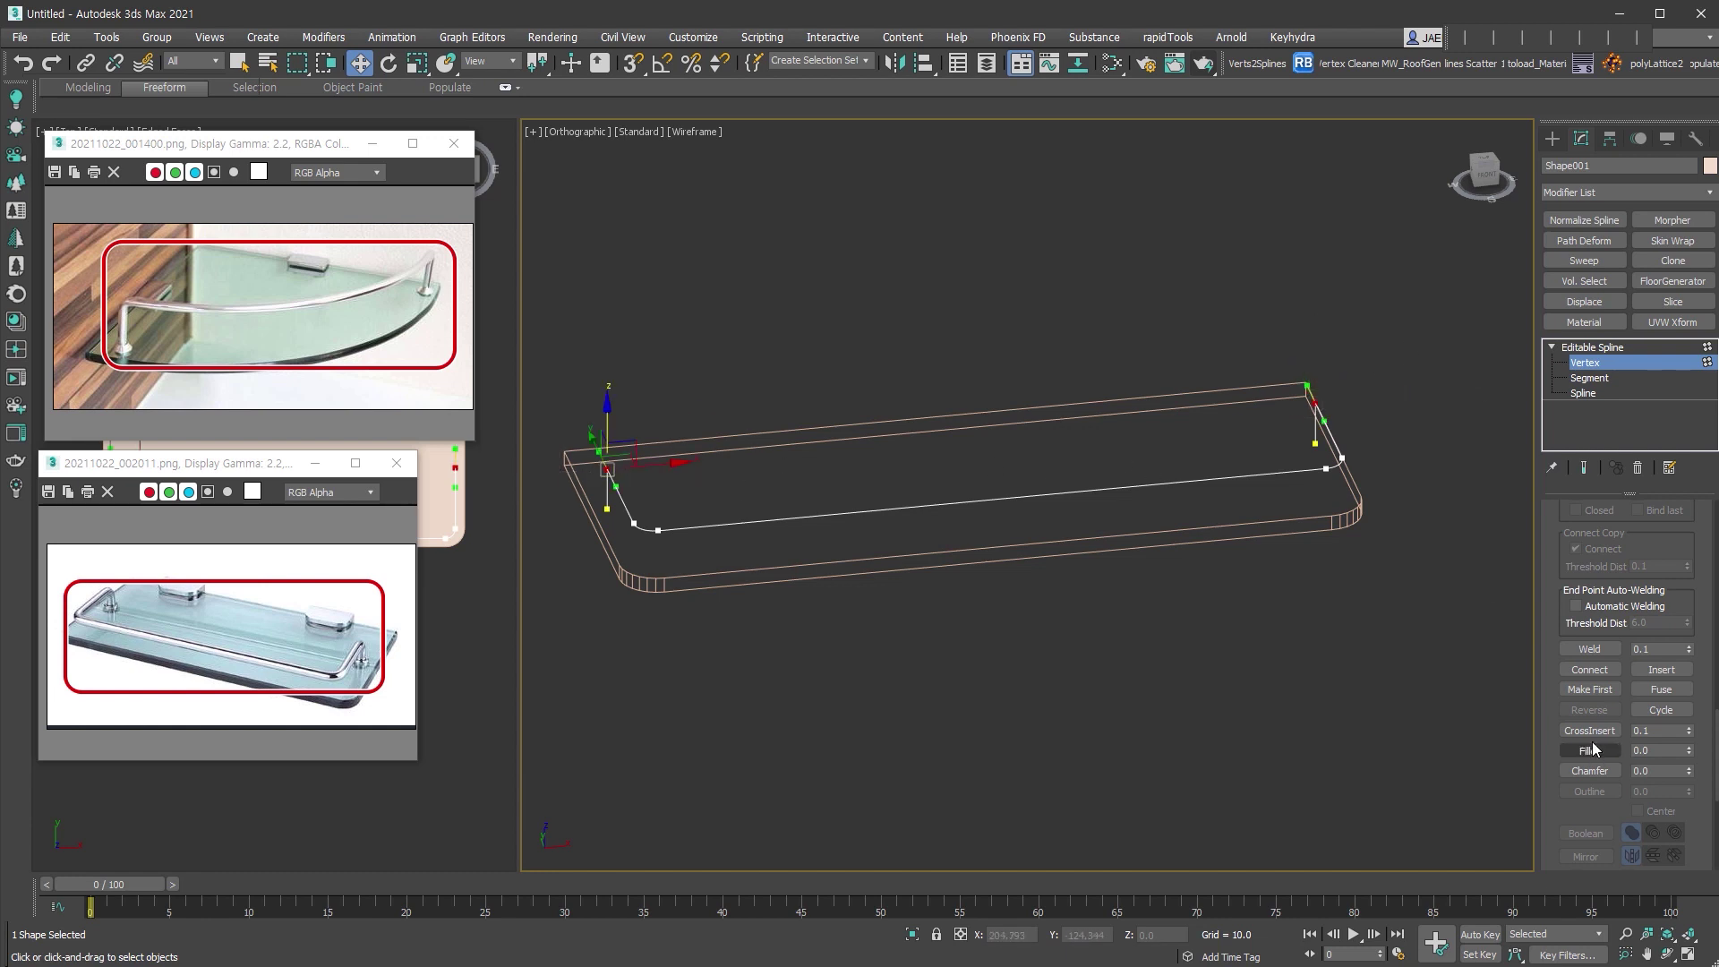
{"action": "left_click", "coordinate": [1603, 651]}
{"action": "middle_click_drag", "start_coordinate": [1438, 598], "coordinate": [1275, 580], "text": "alt"}
{"action": "left_click", "coordinate": [1602, 364]}
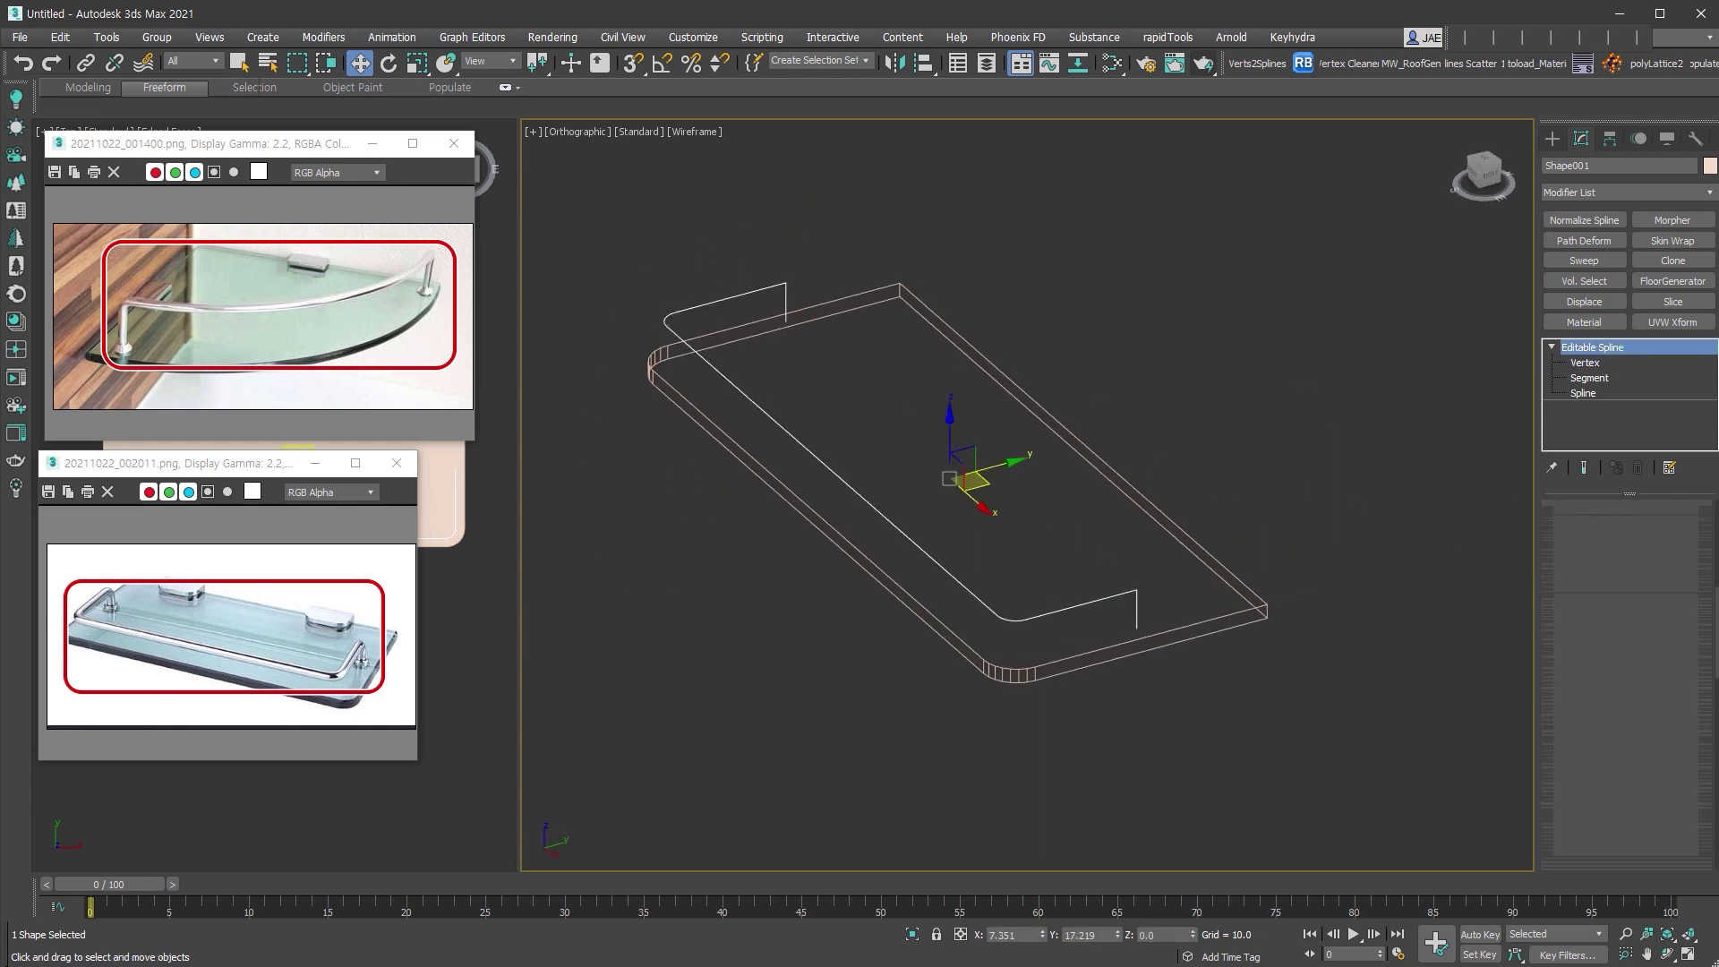
Make the rail spline tubular in renderer and viewport with a radial thickness of 4.266.
{"action": "left_click", "coordinate": [1611, 527]}
{"action": "left_click", "coordinate": [1612, 540]}
{"action": "left_click_drag", "start_coordinate": [1677, 638], "coordinate": [1677, 621]}
{"action": "scroll", "coordinate": [987, 715], "scroll_direction": "up", "scroll_amount": 5}
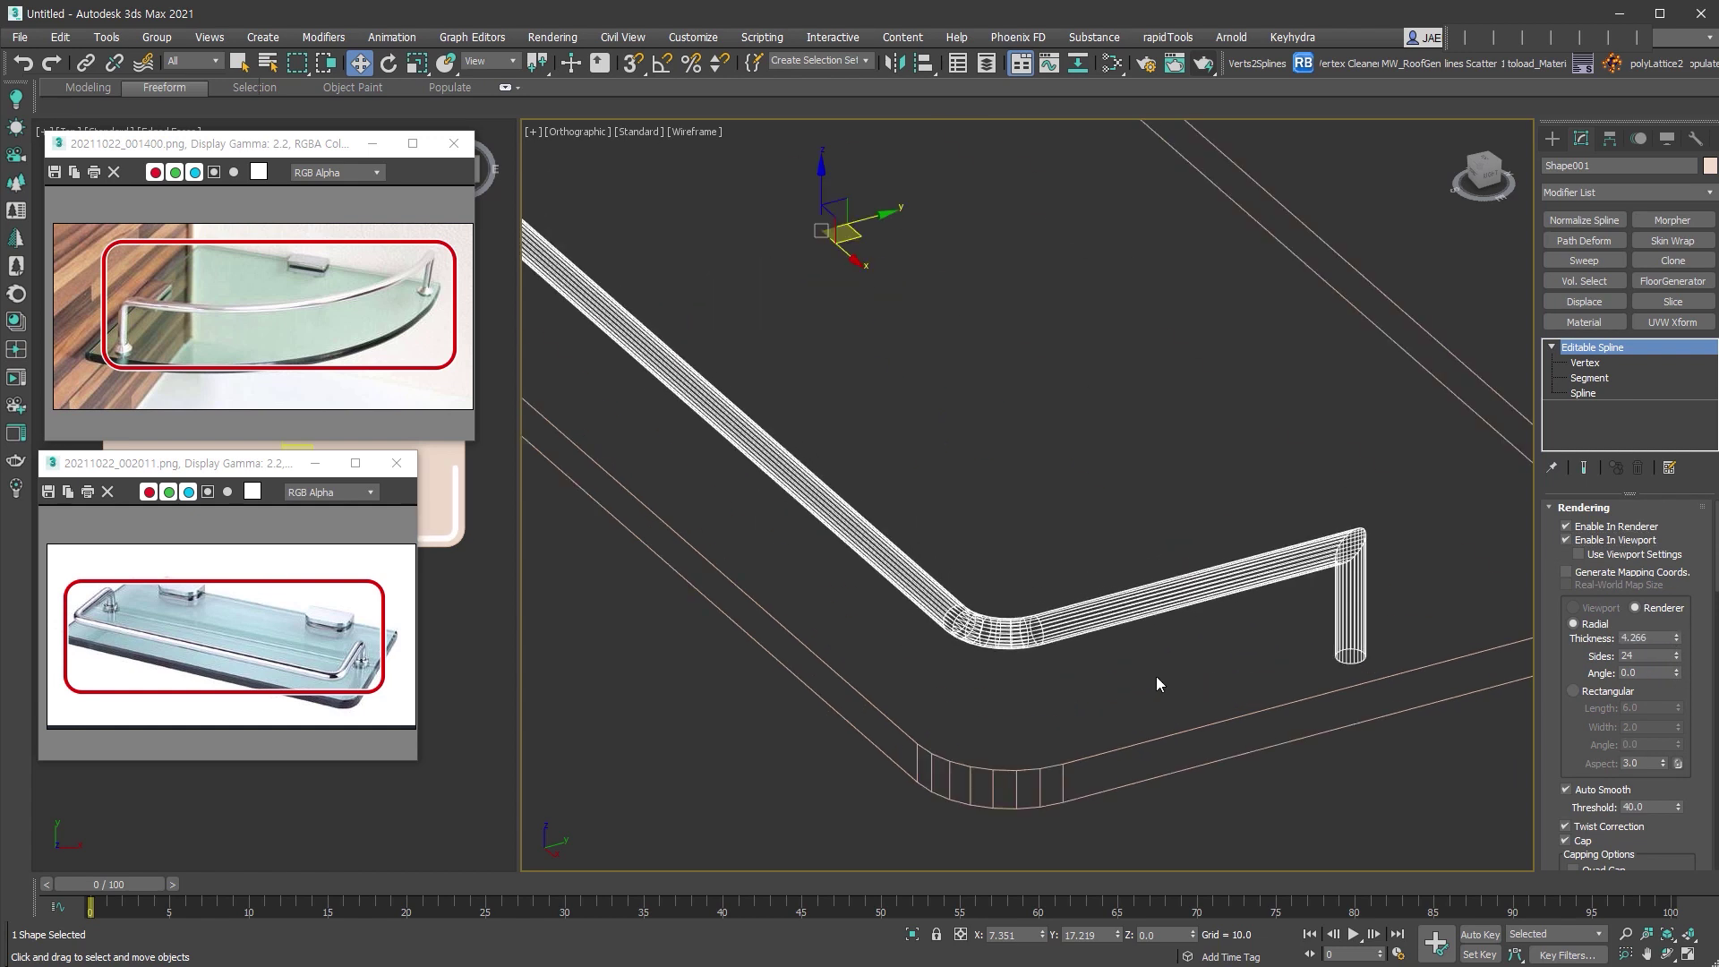
Fillet the vertices at the top of both end posts by about 7.9 to round the rail's bends.
{"action": "left_click", "coordinate": [1586, 363]}
{"action": "left_click_drag", "start_coordinate": [1399, 492], "coordinate": [1319, 578]}
{"action": "middle_click_drag", "start_coordinate": [1060, 461], "coordinate": [1219, 793]}
{"action": "scroll", "coordinate": [1219, 792], "scroll_direction": "down", "scroll_amount": 3}
{"action": "left_click_drag", "start_coordinate": [928, 342], "coordinate": [828, 439], "text": "ctrl"}
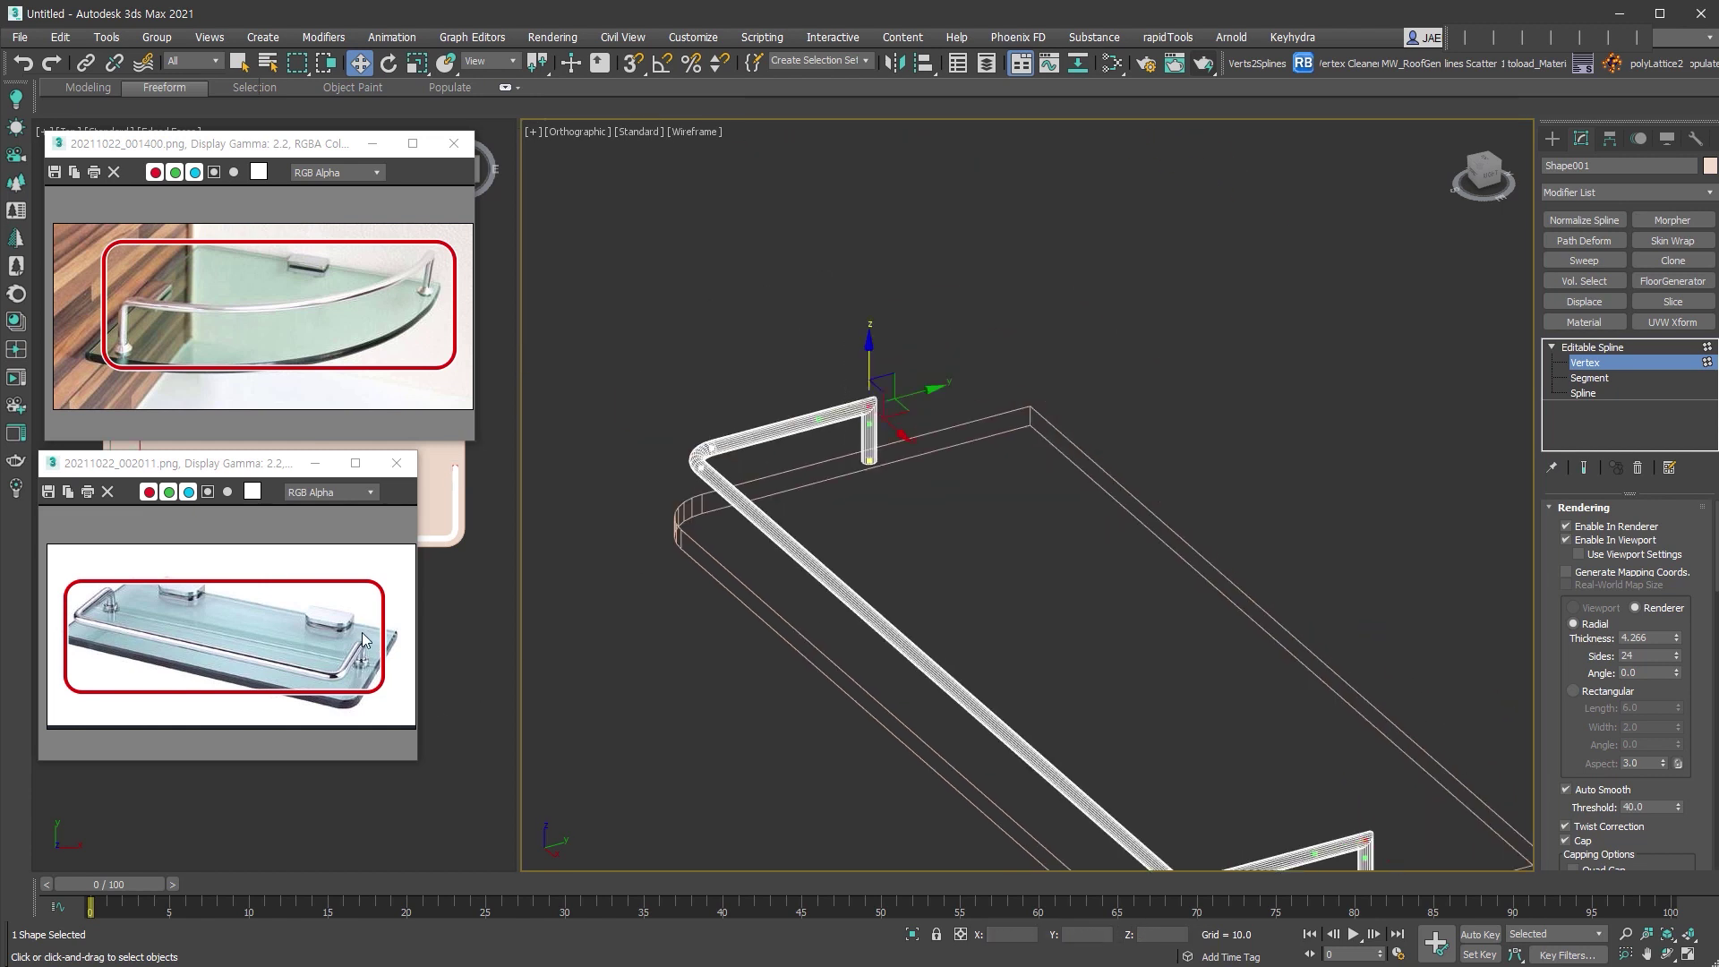
{"action": "scroll", "coordinate": [1588, 734], "scroll_direction": "down", "scroll_amount": 10}
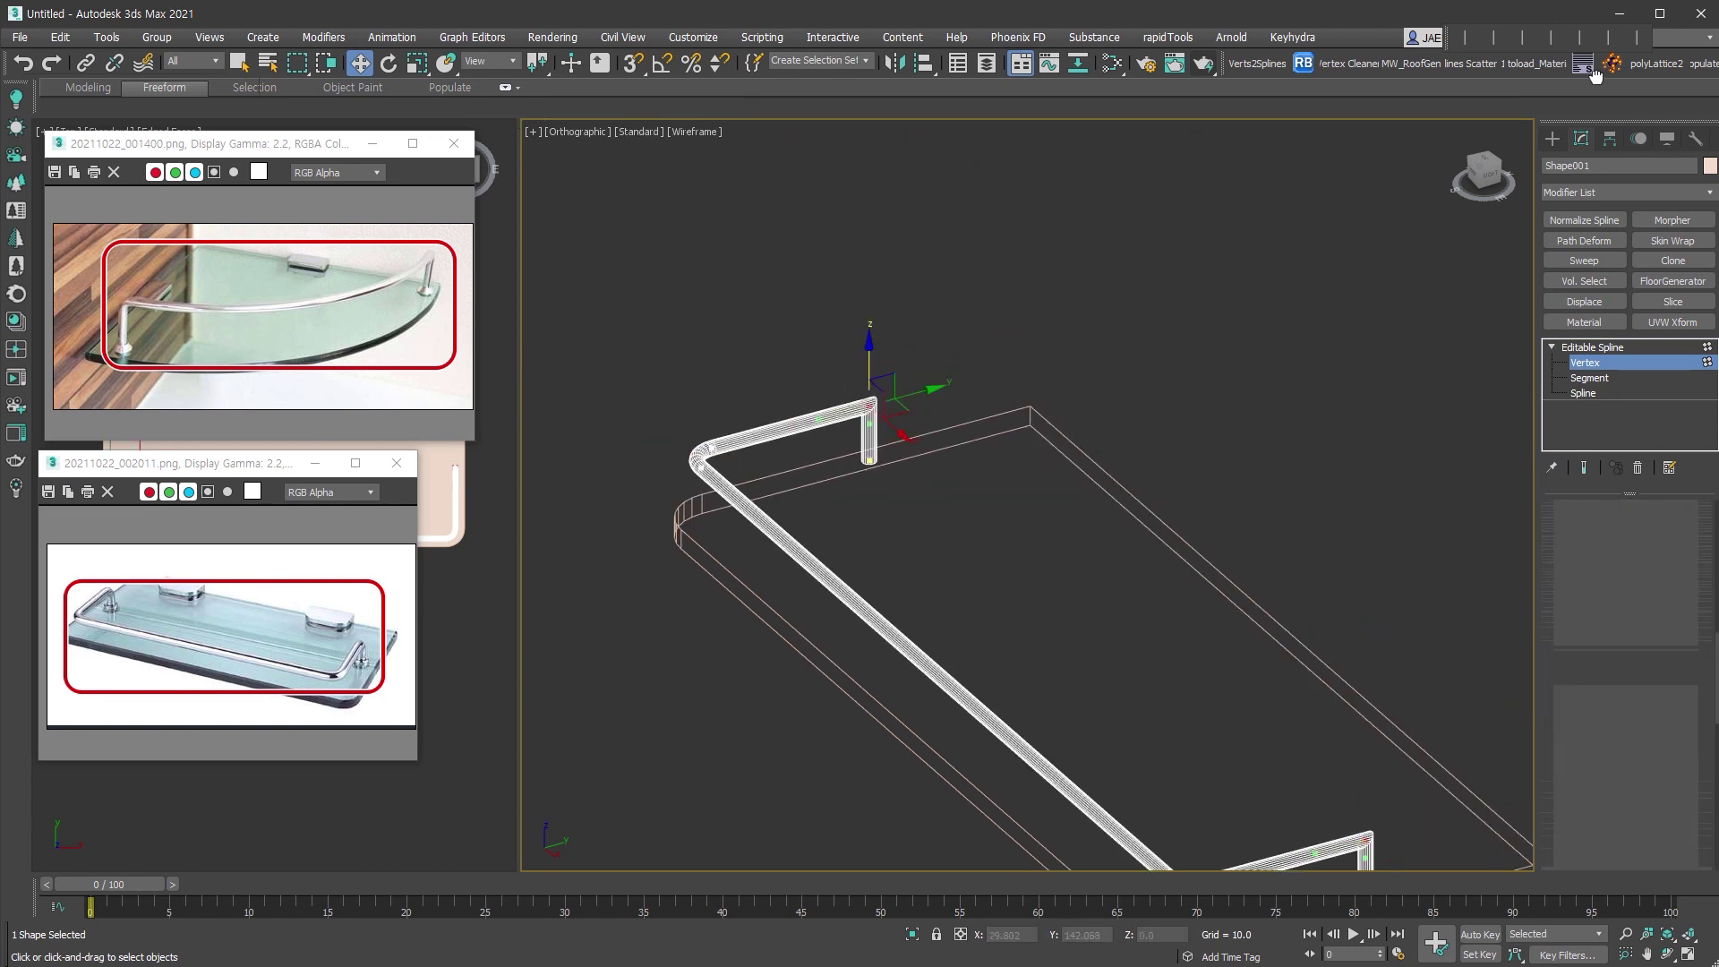
{"action": "left_click", "coordinate": [1590, 566]}
{"action": "scroll", "coordinate": [1272, 627], "scroll_direction": "up", "scroll_amount": 5}
{"action": "left_click_drag", "start_coordinate": [1276, 622], "coordinate": [1284, 557]}
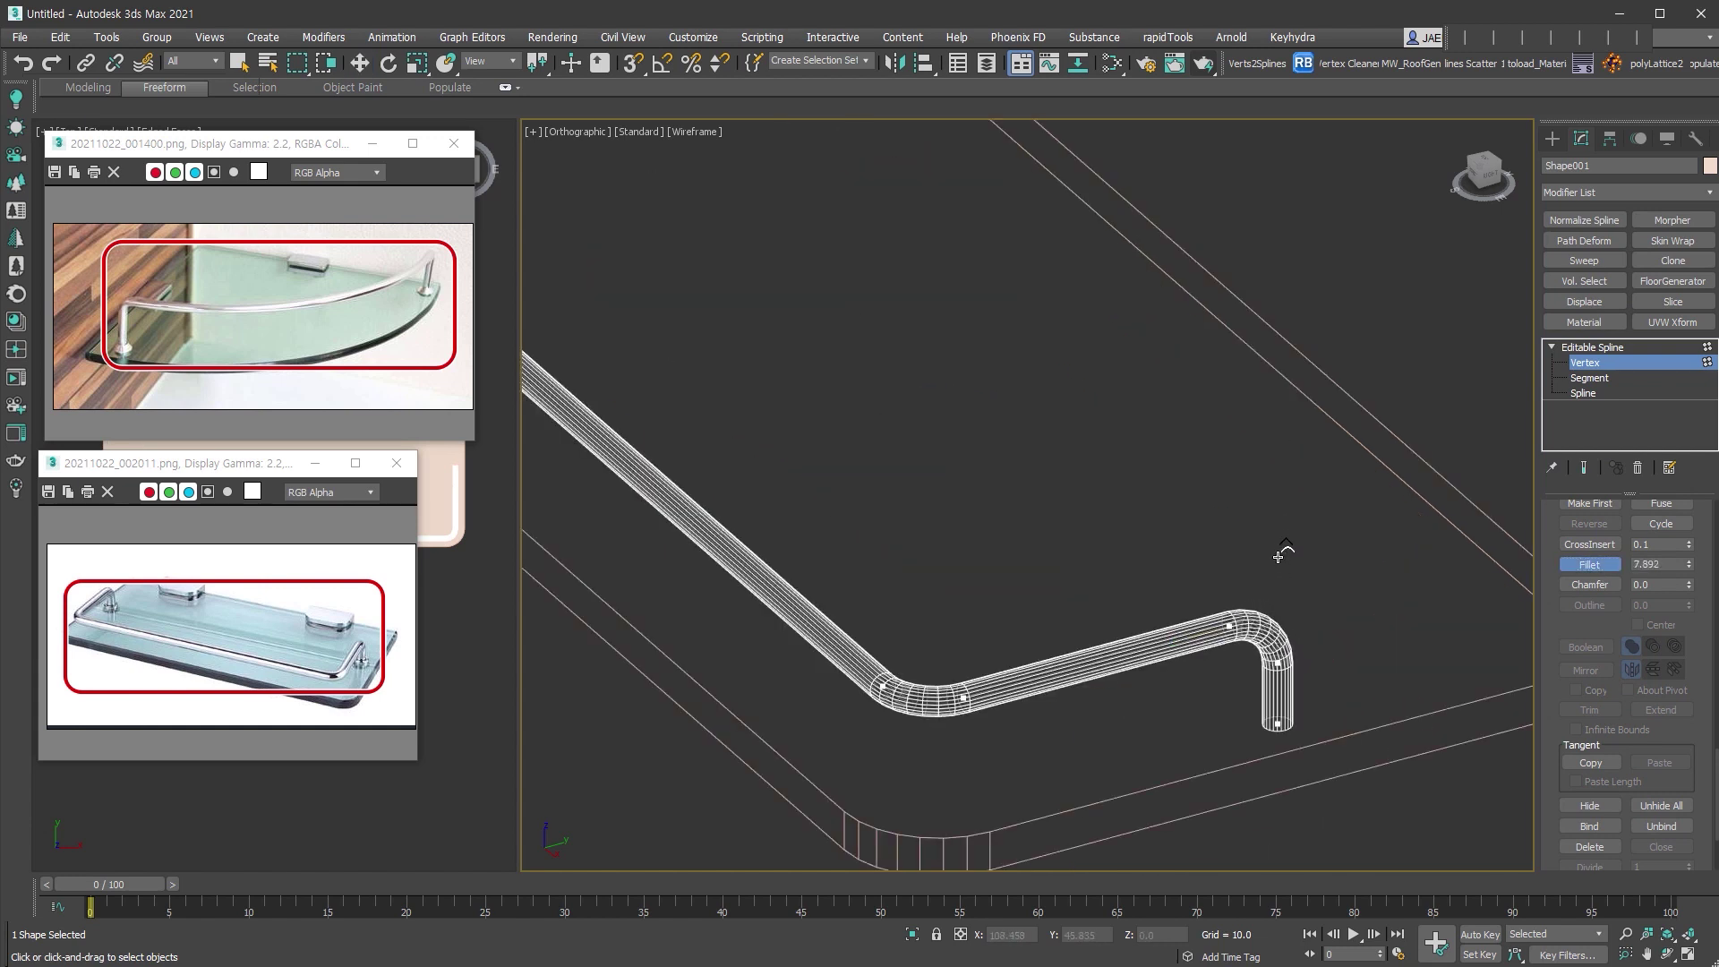
{"action": "key", "text": "w"}
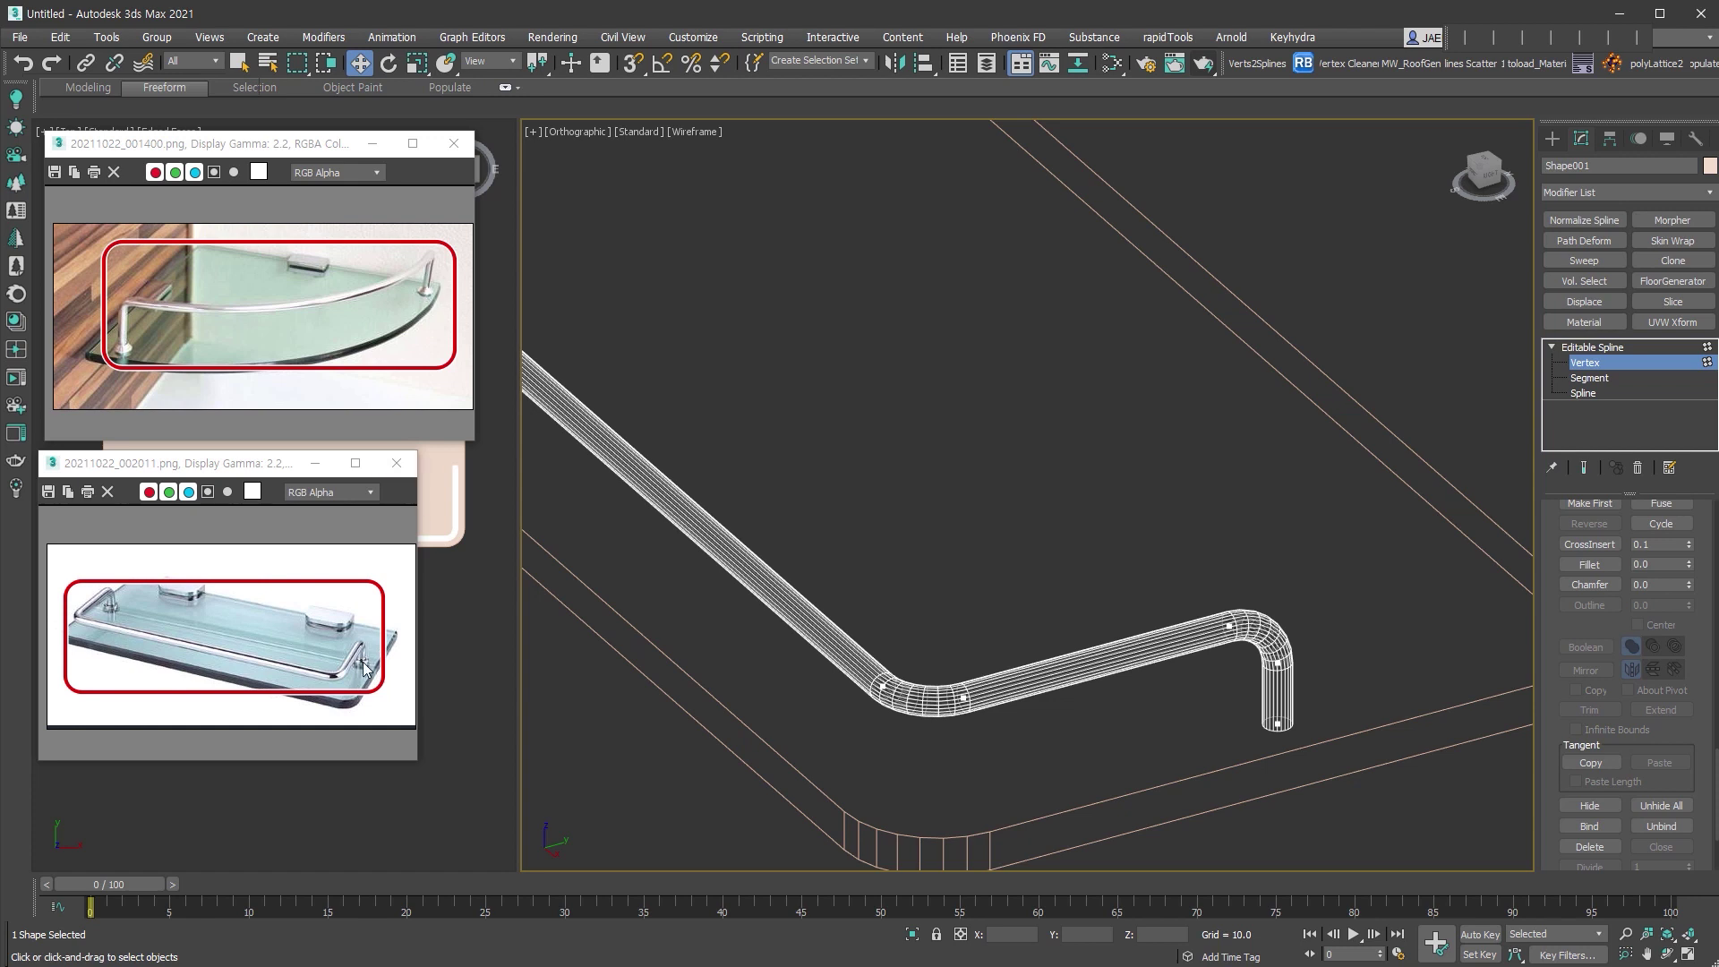
Convert the rail to an editable poly and detach the straight polygons of both end posts as a clone.
{"action": "key", "text": "alt+e"}
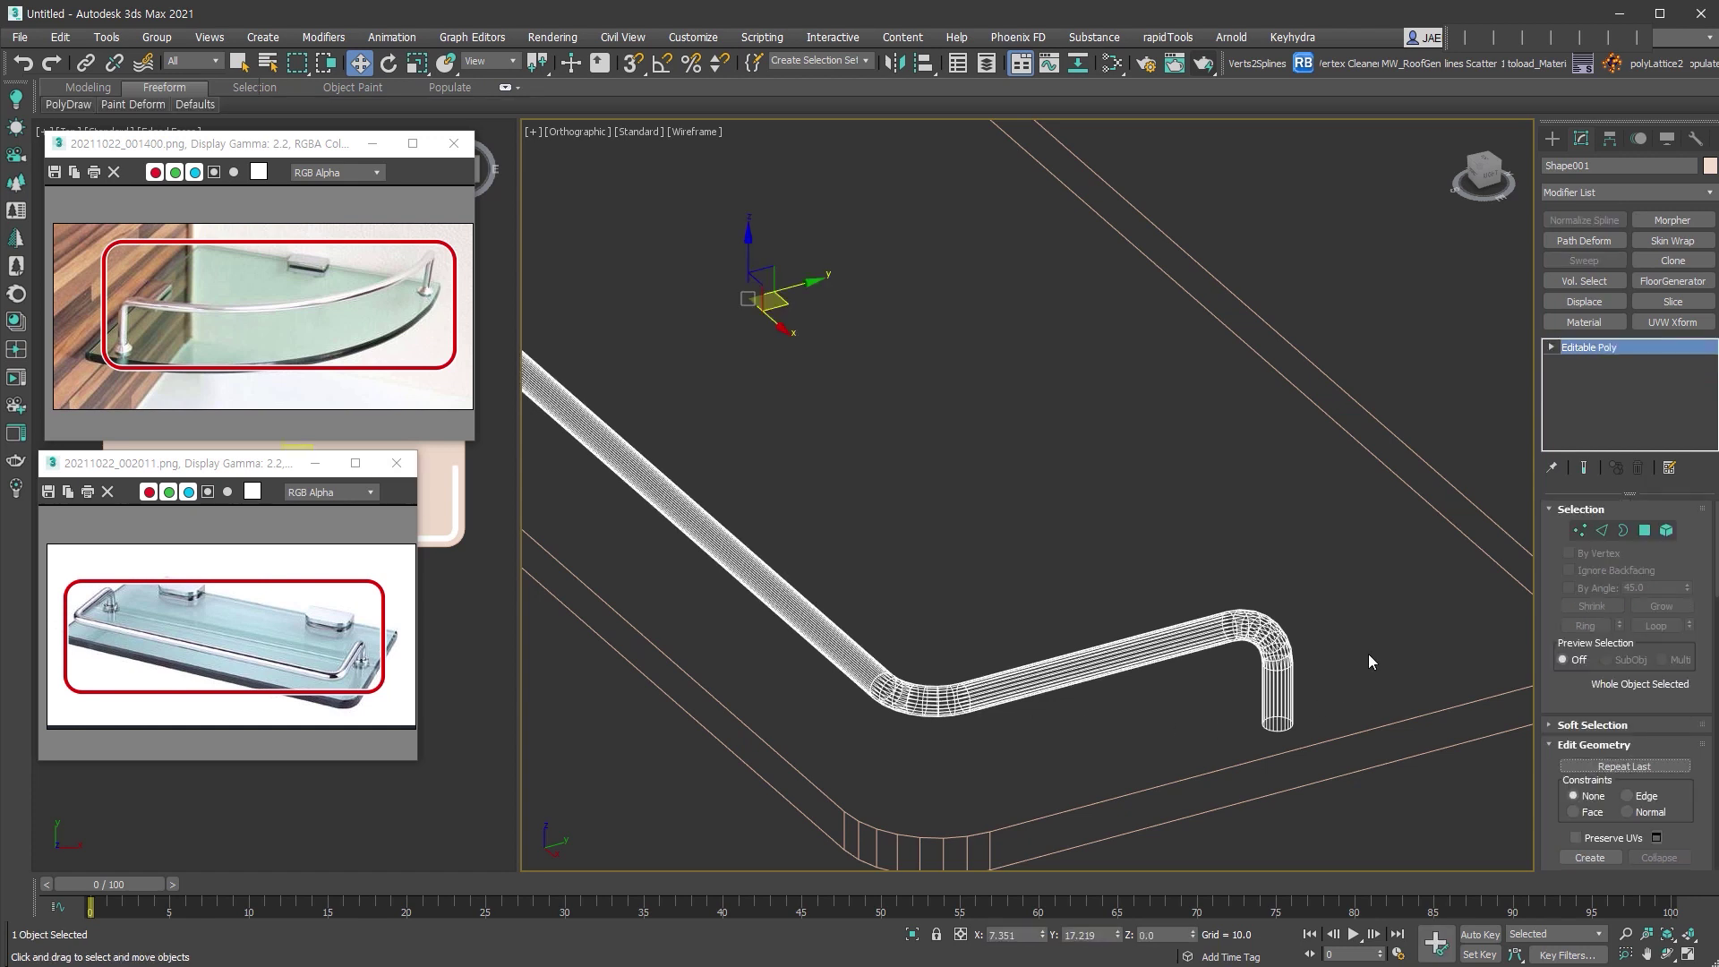
{"action": "left_click", "coordinate": [1645, 530]}
{"action": "scroll", "coordinate": [1363, 665], "scroll_direction": "down", "scroll_amount": 5}
{"action": "middle_click_drag", "start_coordinate": [1362, 665], "coordinate": [1349, 591], "text": "alt"}
{"action": "scroll", "coordinate": [1173, 528], "scroll_direction": "up", "scroll_amount": 6}
{"action": "left_click_drag", "start_coordinate": [1318, 576], "coordinate": [1056, 561]}
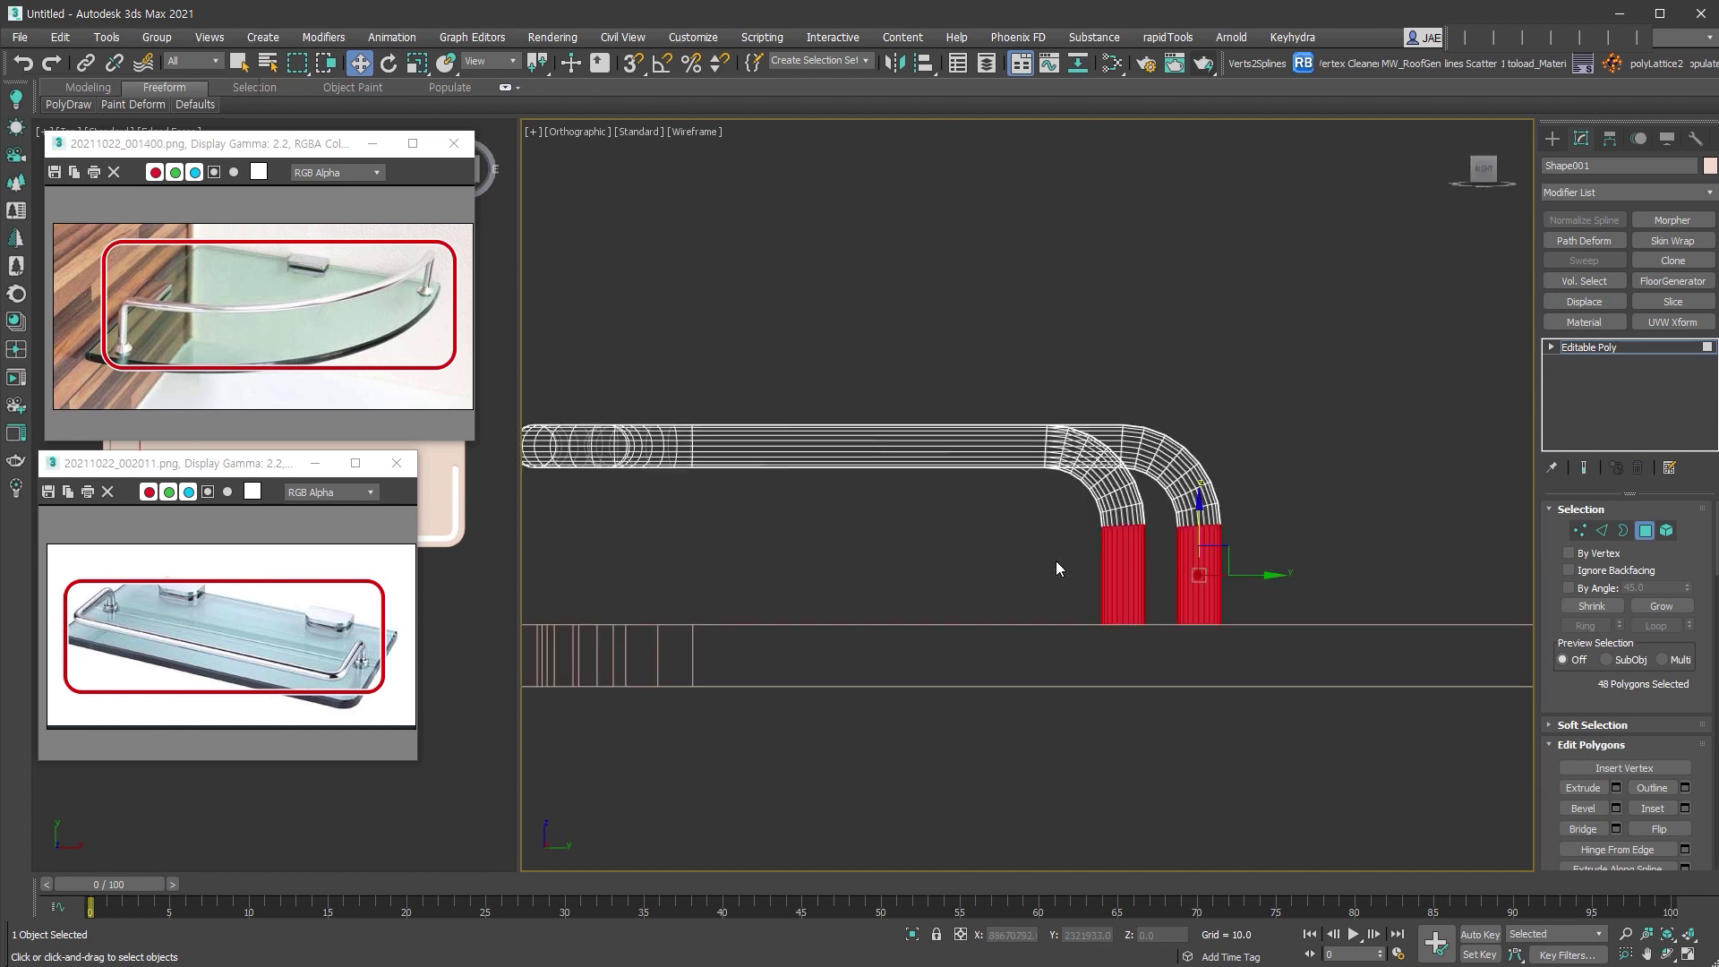
{"action": "scroll", "coordinate": [1630, 681], "scroll_direction": "down", "scroll_amount": 5}
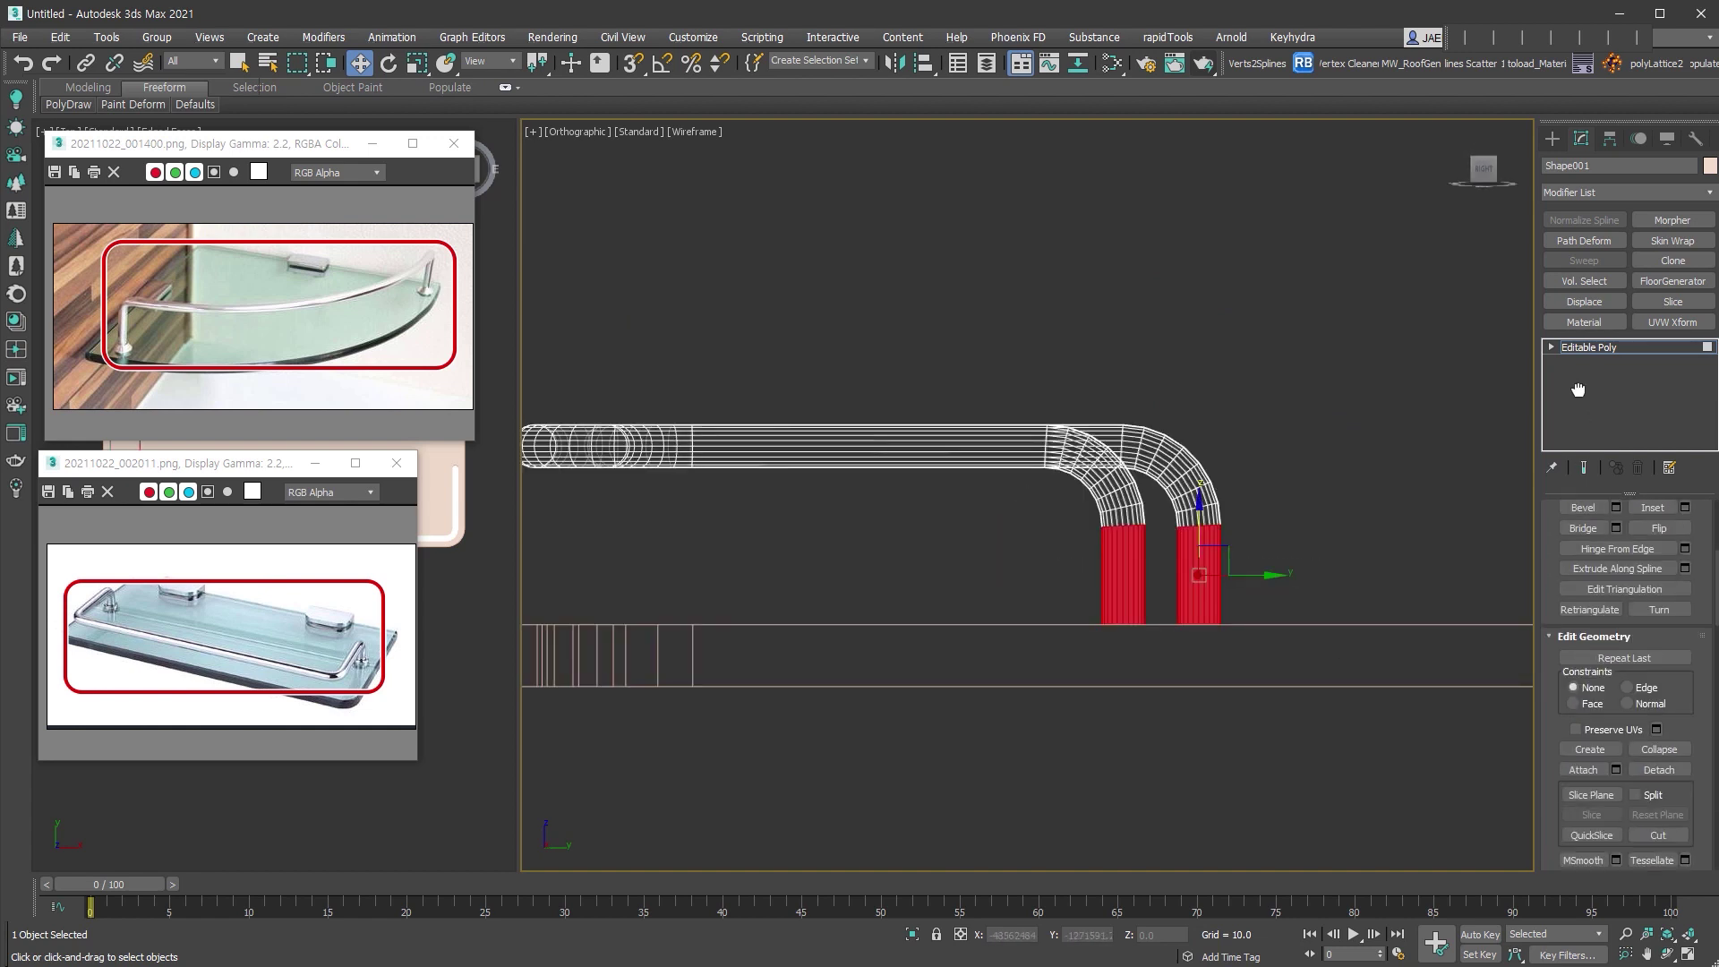
{"action": "left_click", "coordinate": [1660, 702]}
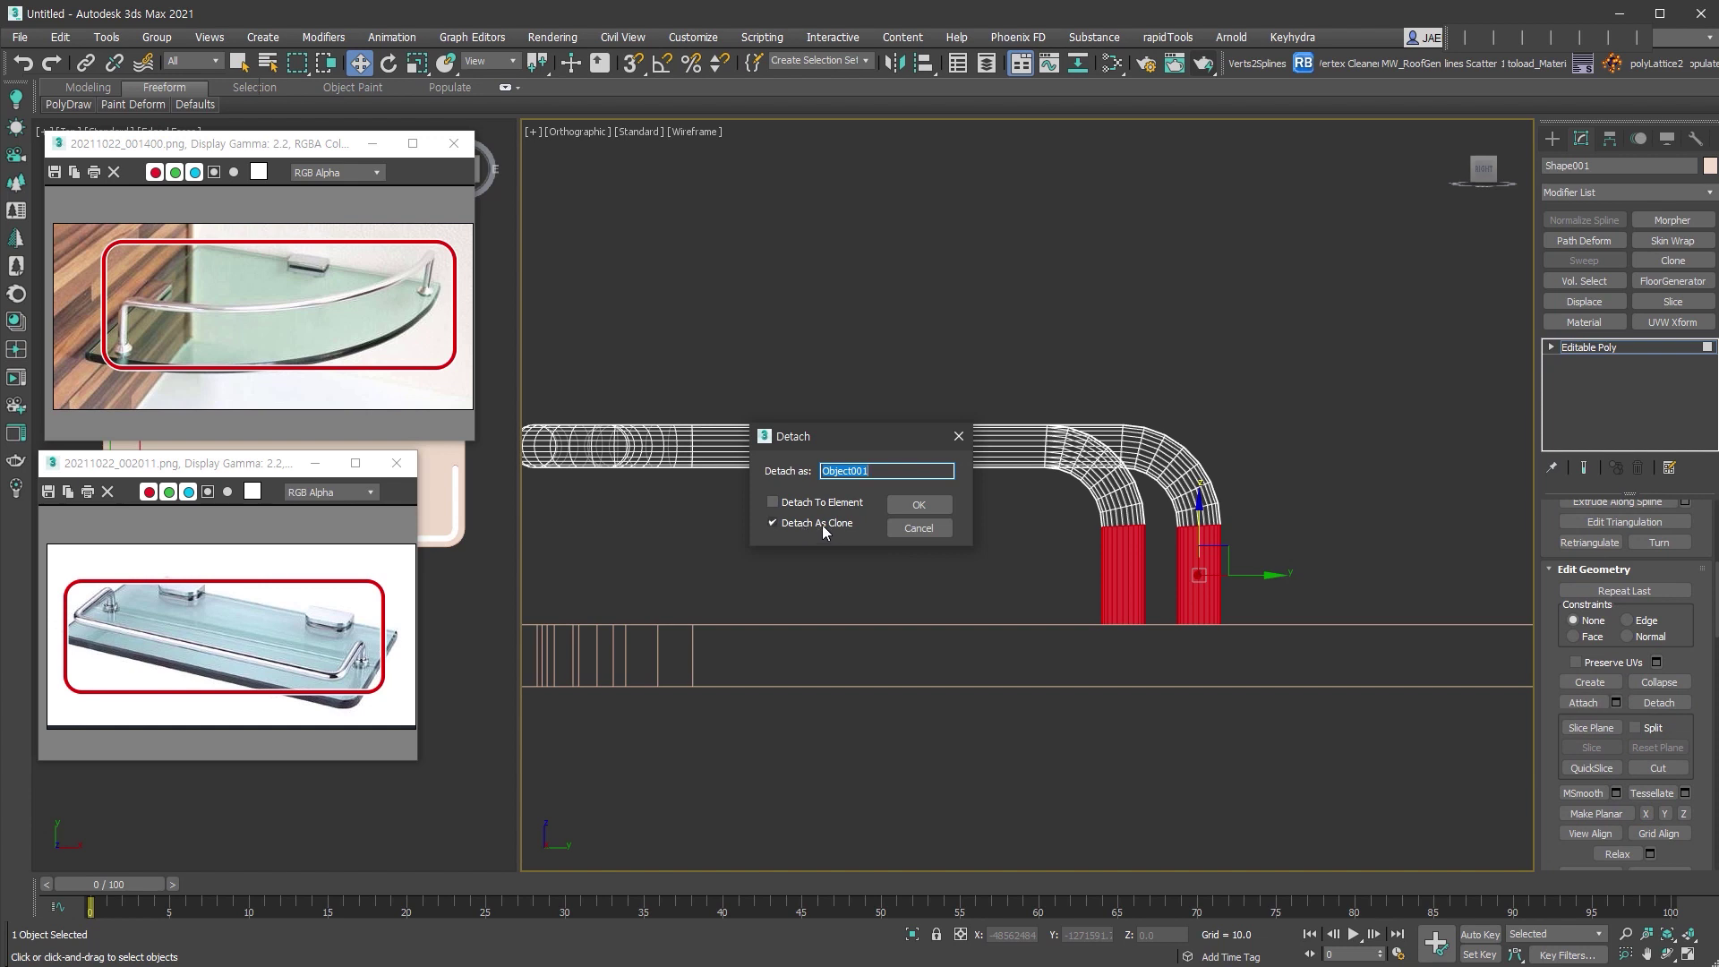
{"action": "left_click", "coordinate": [926, 507]}
{"action": "key", "text": "4"}
Lower the top vertices of the cloned post pieces to shorten them into low rings at the shelf surface.
{"action": "left_click", "coordinate": [1335, 394]}
{"action": "left_click", "coordinate": [1201, 587]}
{"action": "left_click", "coordinate": [1581, 531]}
{"action": "left_click_drag", "start_coordinate": [947, 487], "coordinate": [1337, 550]}
{"action": "left_click_drag", "start_coordinate": [1159, 457], "coordinate": [1158, 536]}
{"action": "scroll", "coordinate": [1193, 615], "scroll_direction": "up", "scroll_amount": 5}
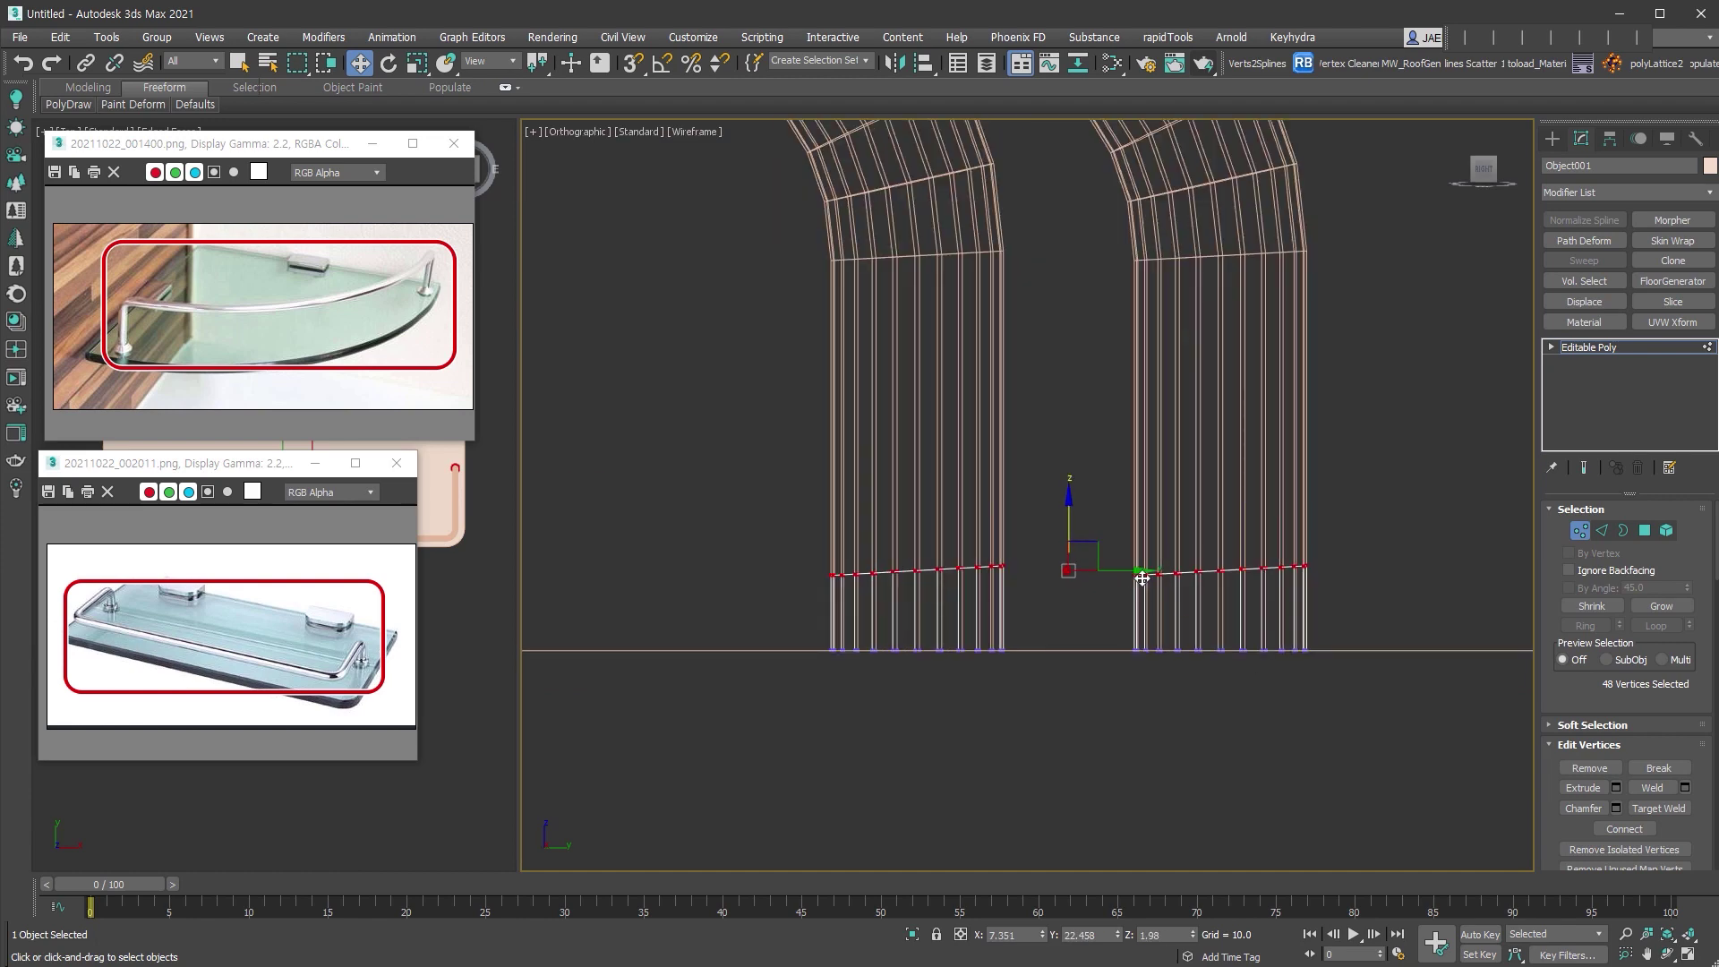
Flatten the rings' top vertices to one level by scaling them along Z, and leave vertex editing.
{"action": "scroll", "coordinate": [1143, 578], "scroll_direction": "down", "scroll_amount": 3}
{"action": "scroll", "coordinate": [1114, 570], "scroll_direction": "up", "scroll_amount": 4}
{"action": "right_click", "coordinate": [1087, 524]}
{"action": "left_click", "coordinate": [1132, 564]}
{"action": "left_click_drag", "start_coordinate": [1088, 500], "coordinate": [1088, 555]}
{"action": "left_click_drag", "start_coordinate": [1247, 435], "coordinate": [1259, 759]}
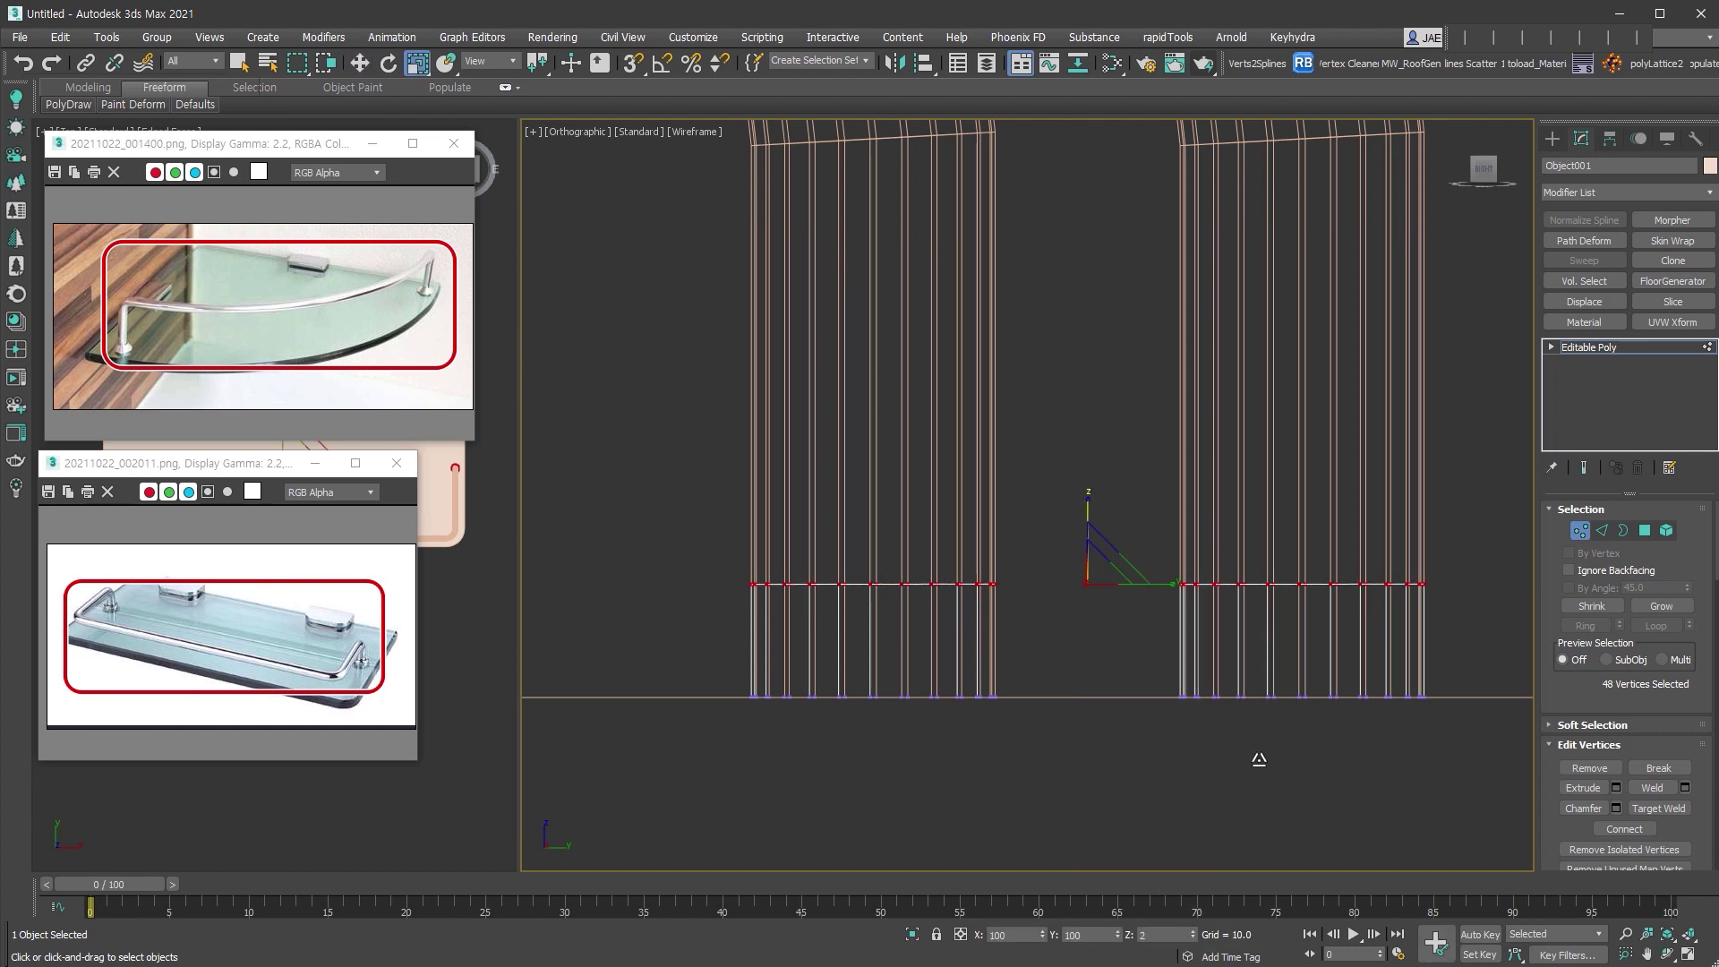
{"action": "left_click", "coordinate": [1582, 537]}
Thicken the rings into collars with a Shell modifier, inner amount 0 and outer amount 1.51, and restore shaded display.
{"action": "scroll", "coordinate": [1184, 547], "scroll_direction": "down", "scroll_amount": 8}
{"action": "middle_click_drag", "start_coordinate": [1183, 547], "coordinate": [1267, 615], "text": "alt"}
{"action": "scroll", "coordinate": [1266, 615], "scroll_direction": "down", "scroll_amount": 2}
{"action": "middle_click_drag", "start_coordinate": [1514, 806], "coordinate": [1252, 639]}
{"action": "scroll", "coordinate": [1316, 652], "scroll_direction": "up", "scroll_amount": 4}
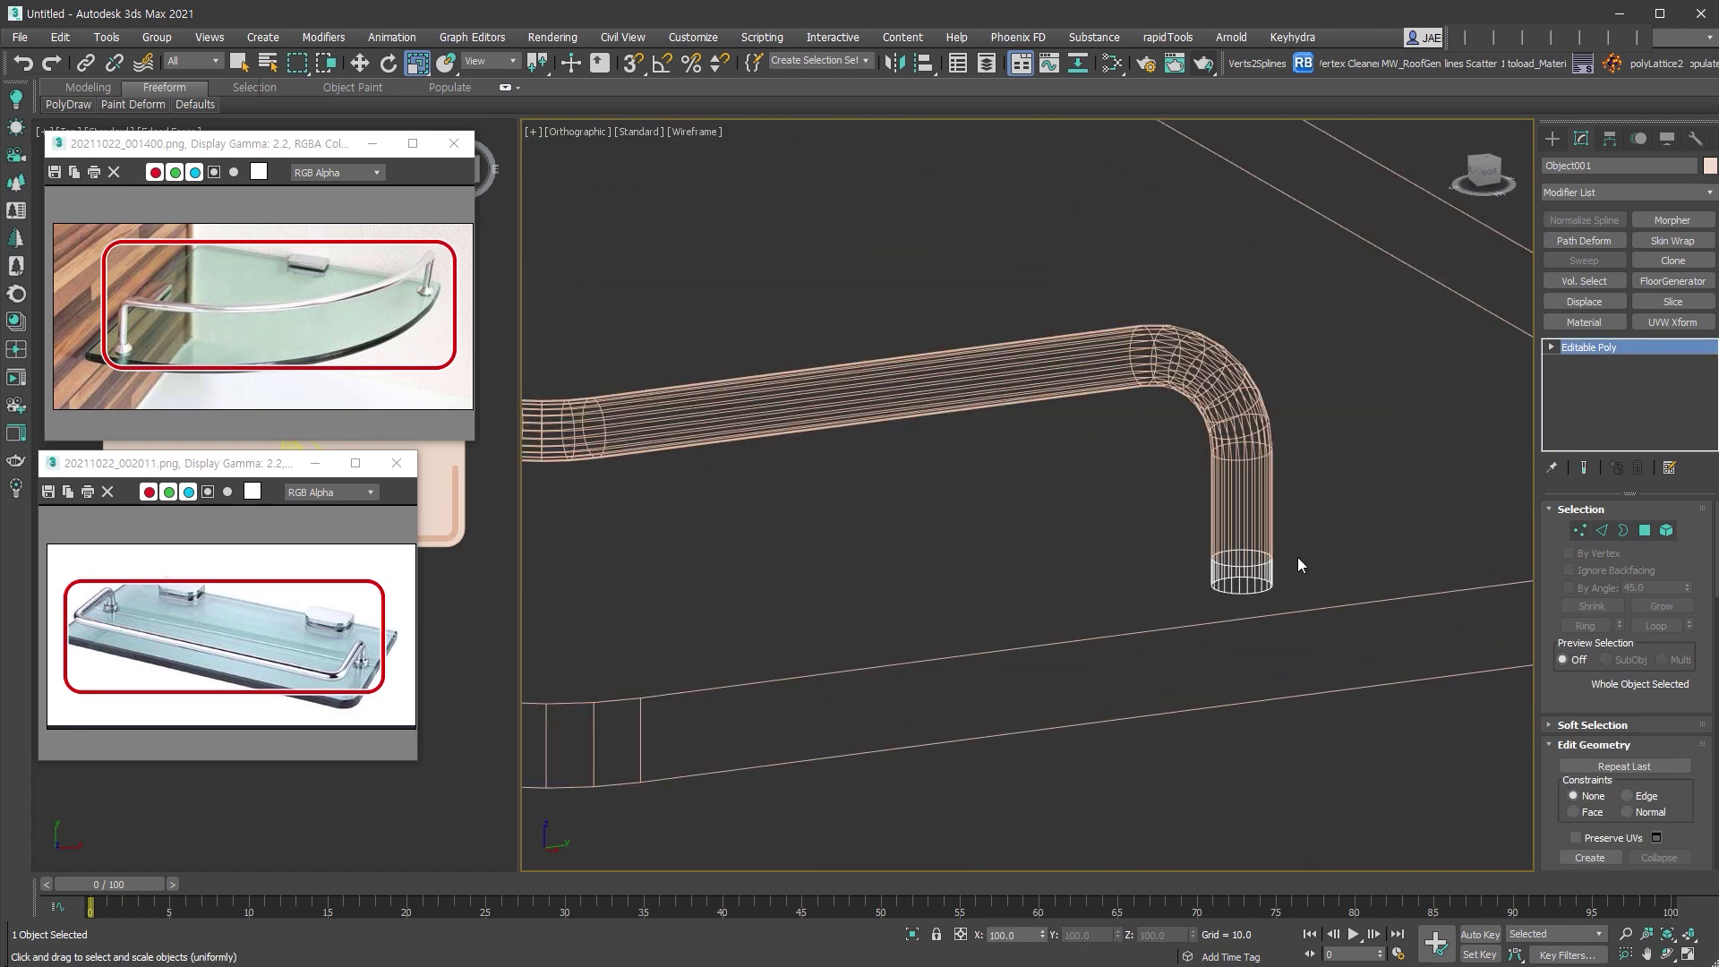
{"action": "key", "text": "shift+s"}
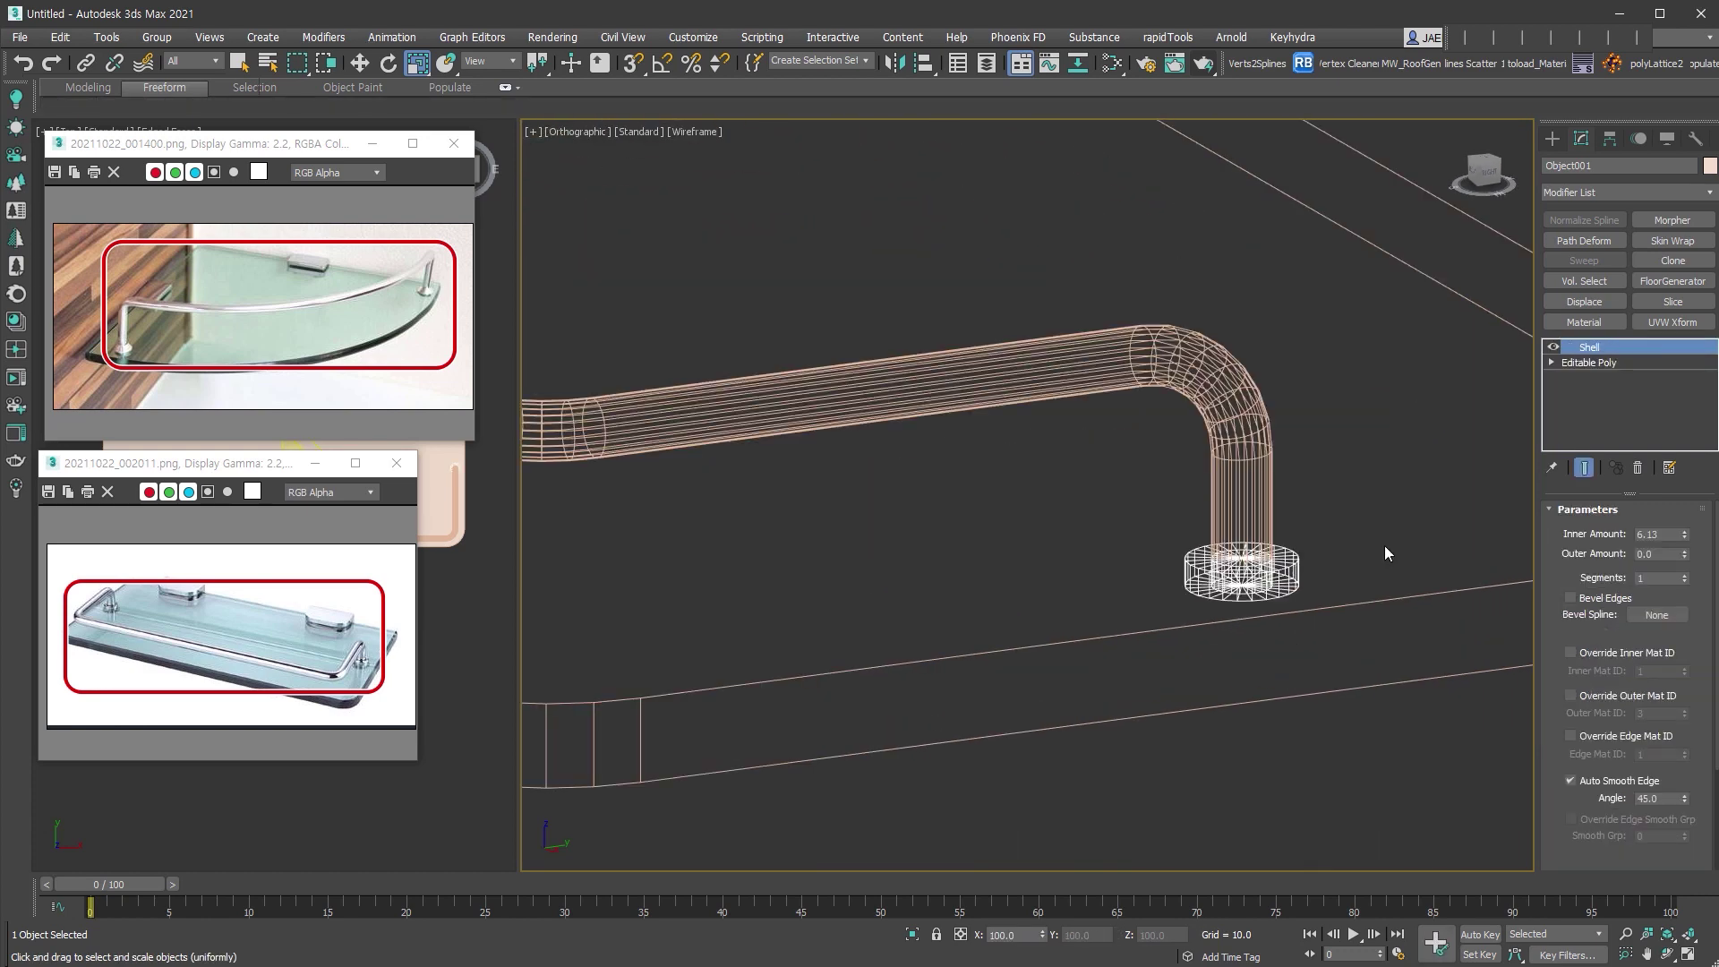
{"action": "right_click", "coordinate": [1686, 535]}
{"action": "left_click_drag", "start_coordinate": [1687, 556], "coordinate": [1687, 573]}
{"action": "key", "text": "F3"}
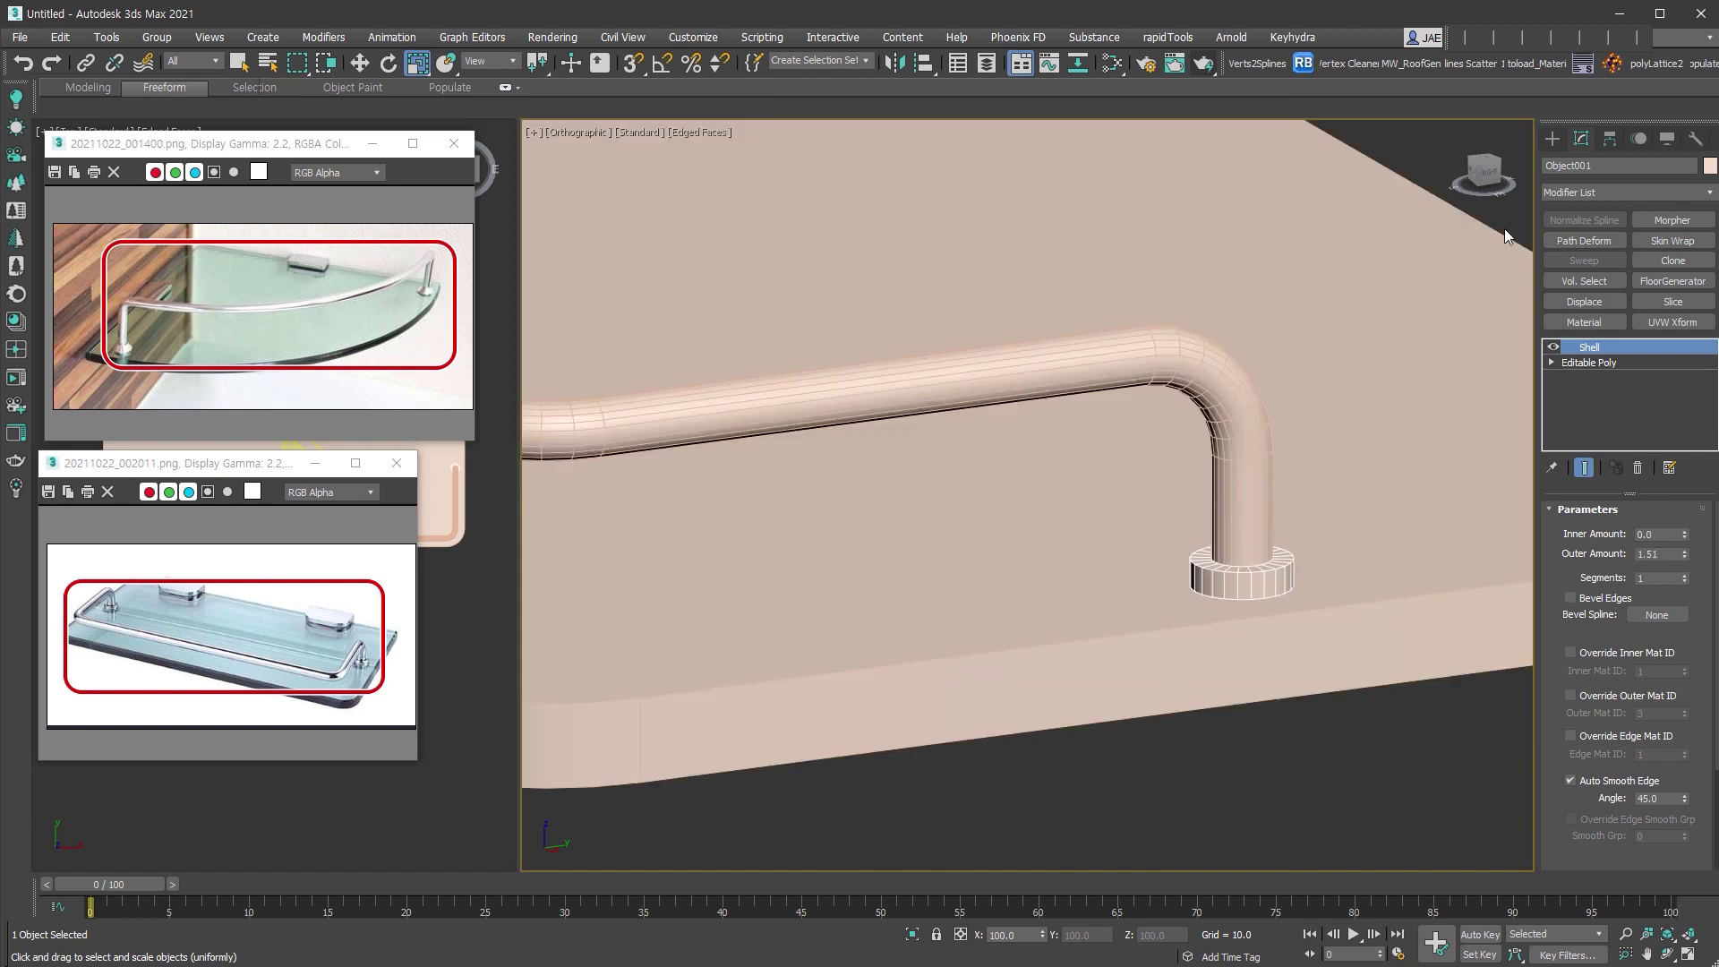
Change the rectangular shelf board's object color to dark gray.
{"action": "left_click", "coordinate": [1553, 139]}
{"action": "key", "text": "ctrl+d"}
{"action": "scroll", "coordinate": [1218, 621], "scroll_direction": "down", "scroll_amount": 6}
{"action": "scroll", "coordinate": [1314, 620], "scroll_direction": "down", "scroll_amount": 3}
{"action": "middle_click_drag", "start_coordinate": [1209, 618], "coordinate": [1290, 618], "text": "alt"}
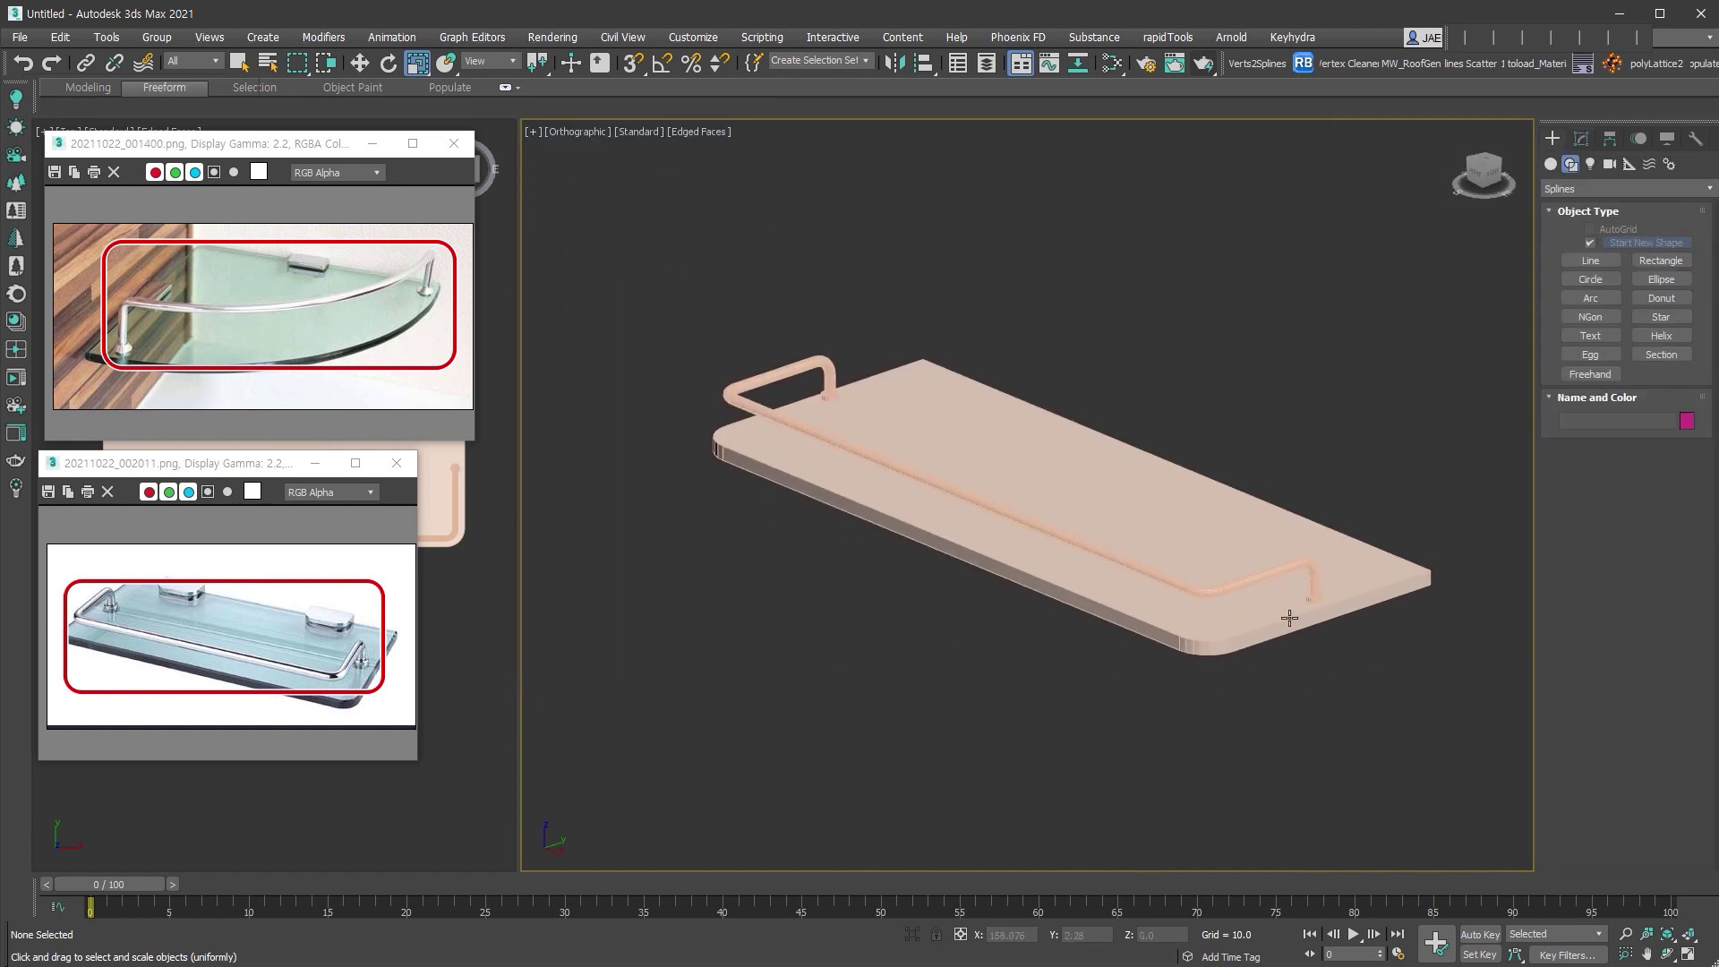
{"action": "left_click", "coordinate": [1290, 618]}
{"action": "left_click", "coordinate": [1687, 421]}
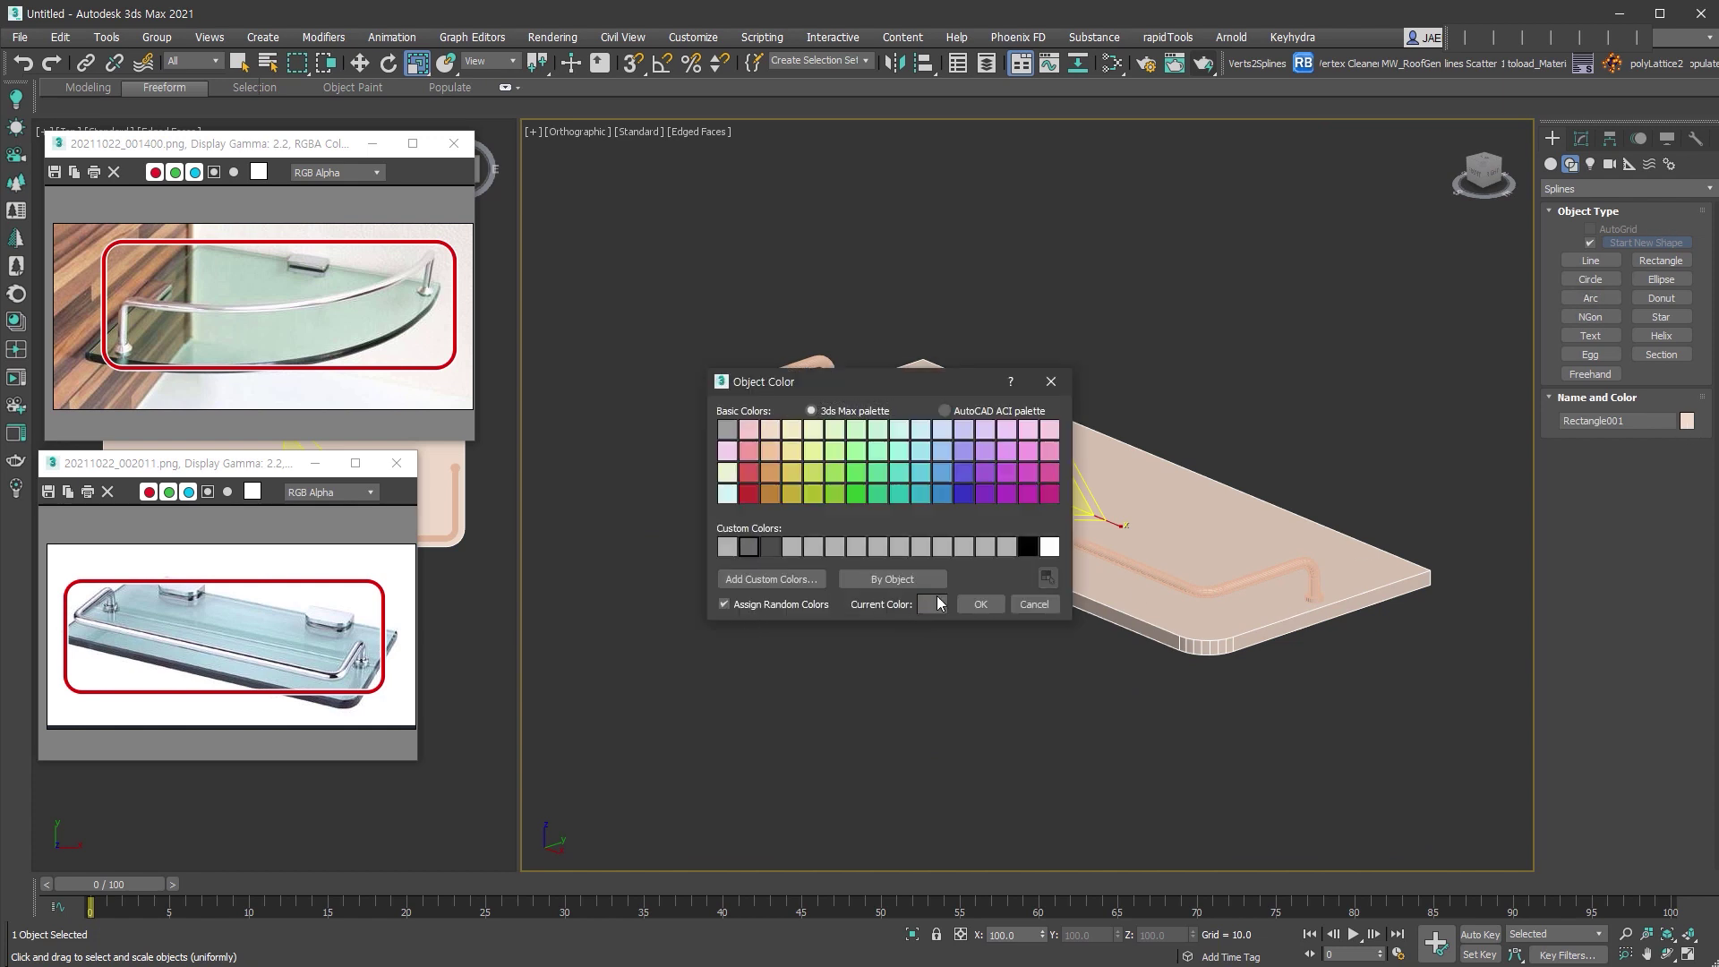
{"action": "left_click", "coordinate": [980, 605]}
Give the guard rail and its post collars the same gray object color, and clear the selection.
{"action": "left_click_drag", "start_coordinate": [606, 246], "coordinate": [1349, 655]}
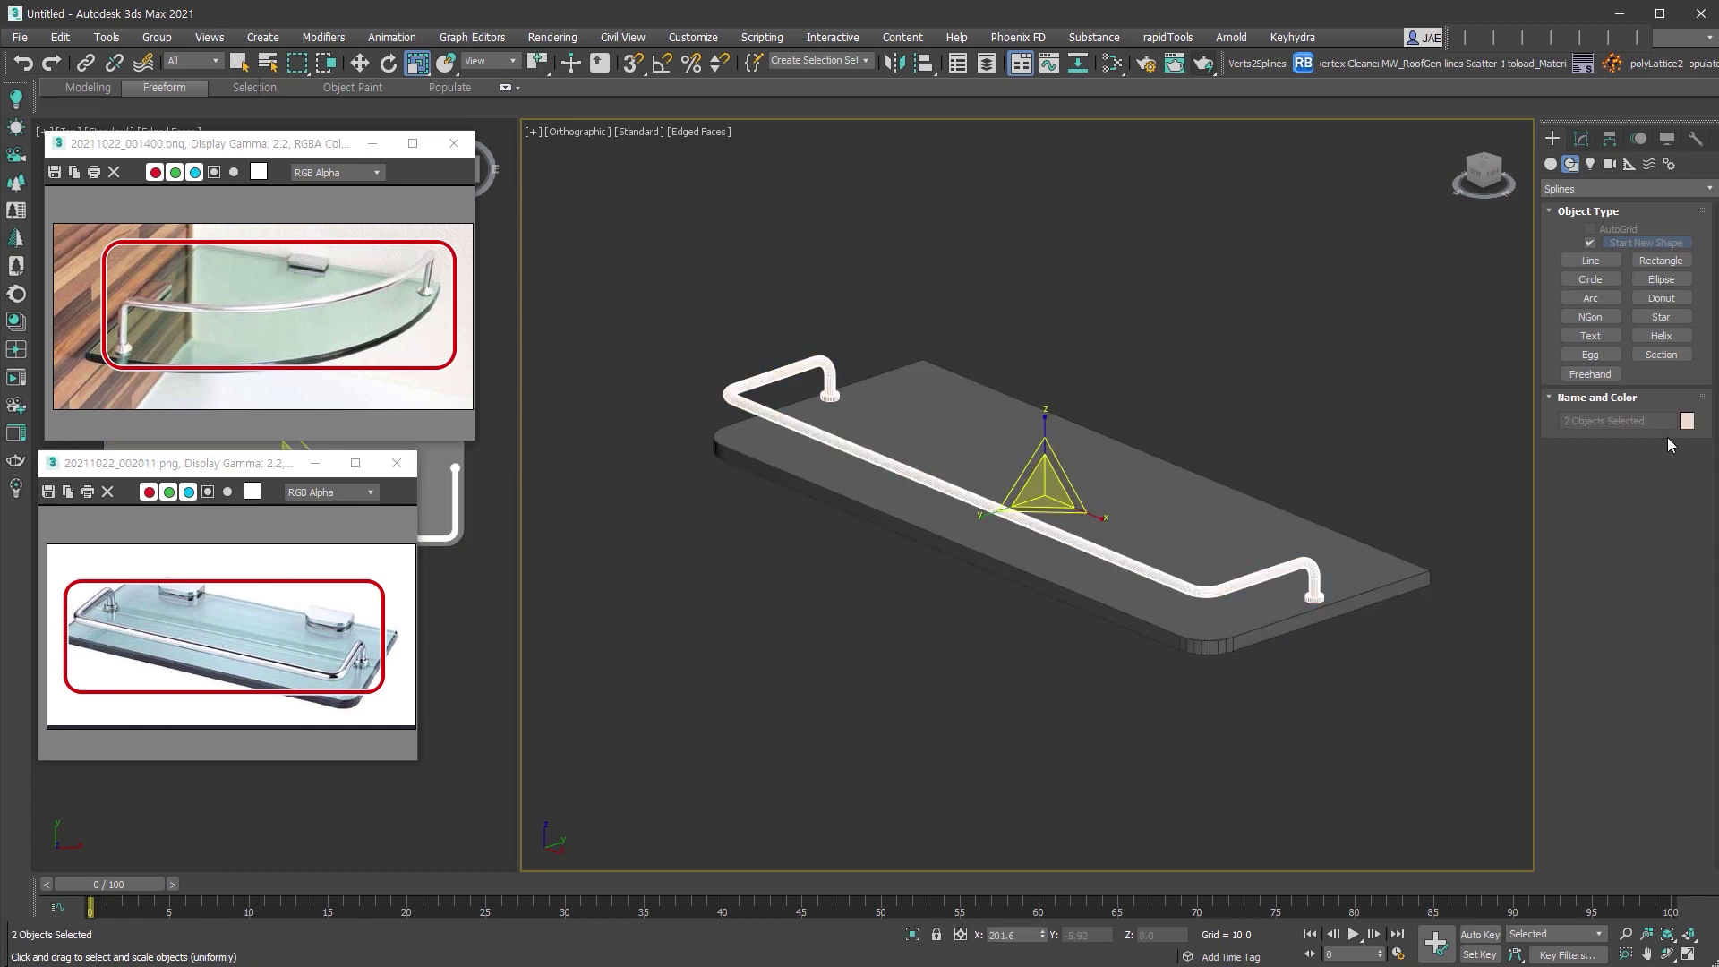
{"action": "left_click", "coordinate": [1687, 420]}
{"action": "left_click", "coordinate": [981, 609]}
{"action": "left_click", "coordinate": [1008, 666]}
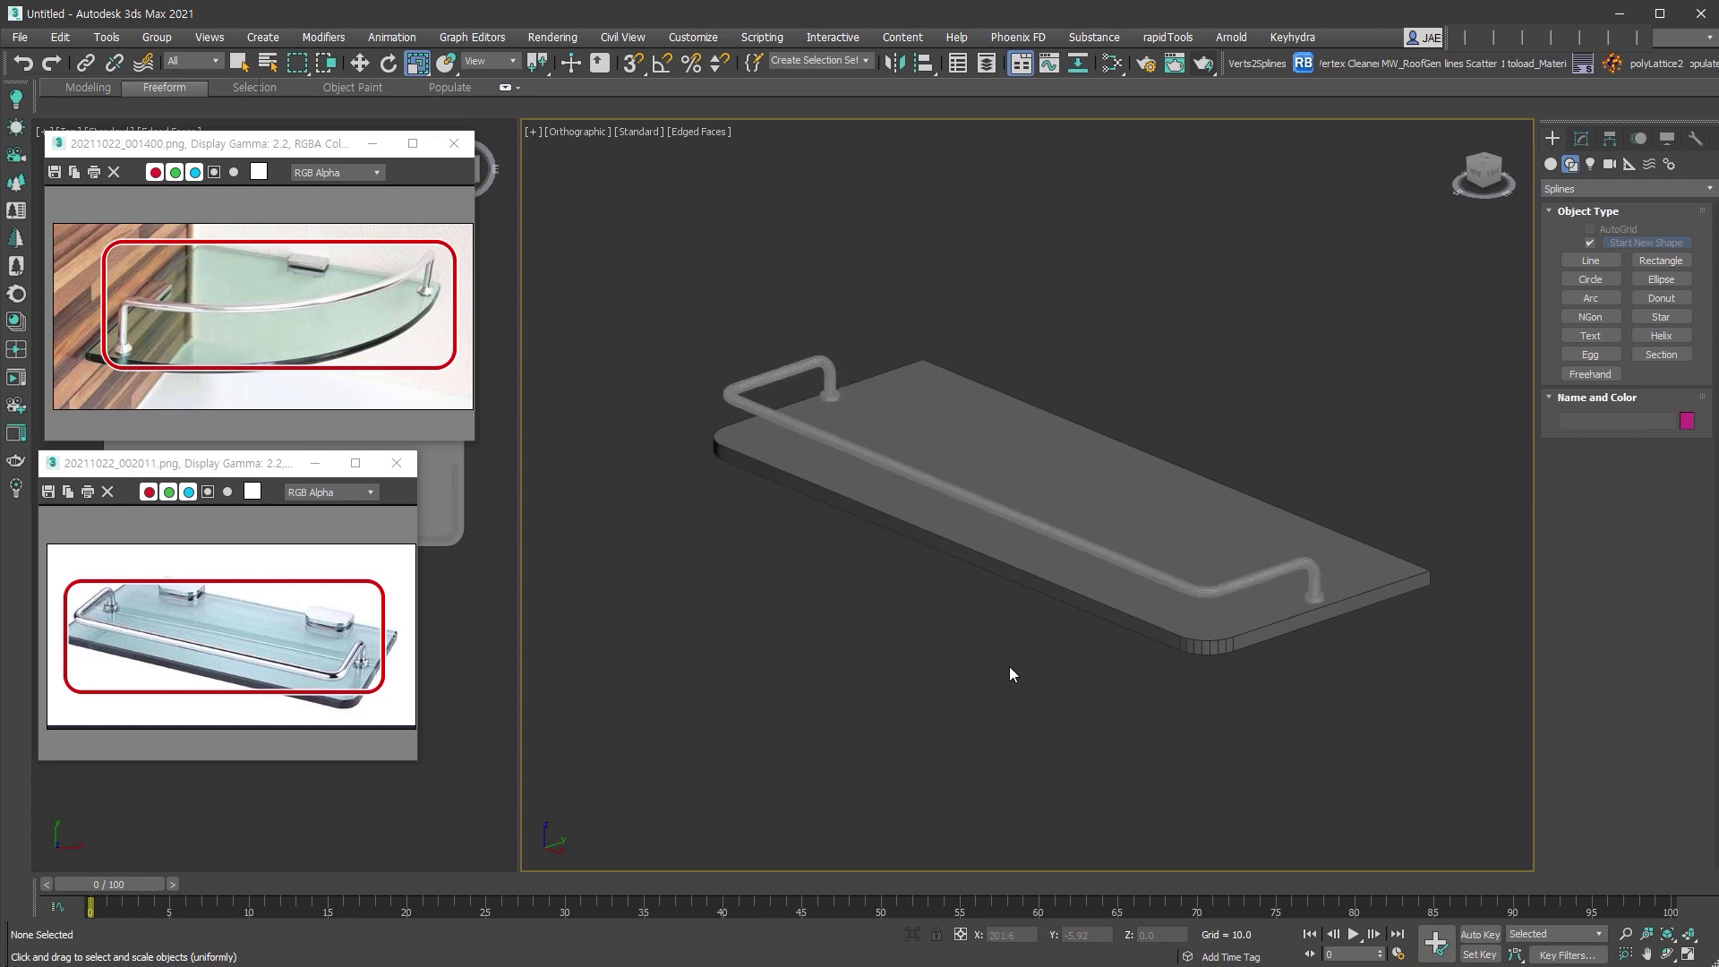
{"action": "scroll", "coordinate": [1341, 591], "scroll_direction": "up", "scroll_amount": 2}
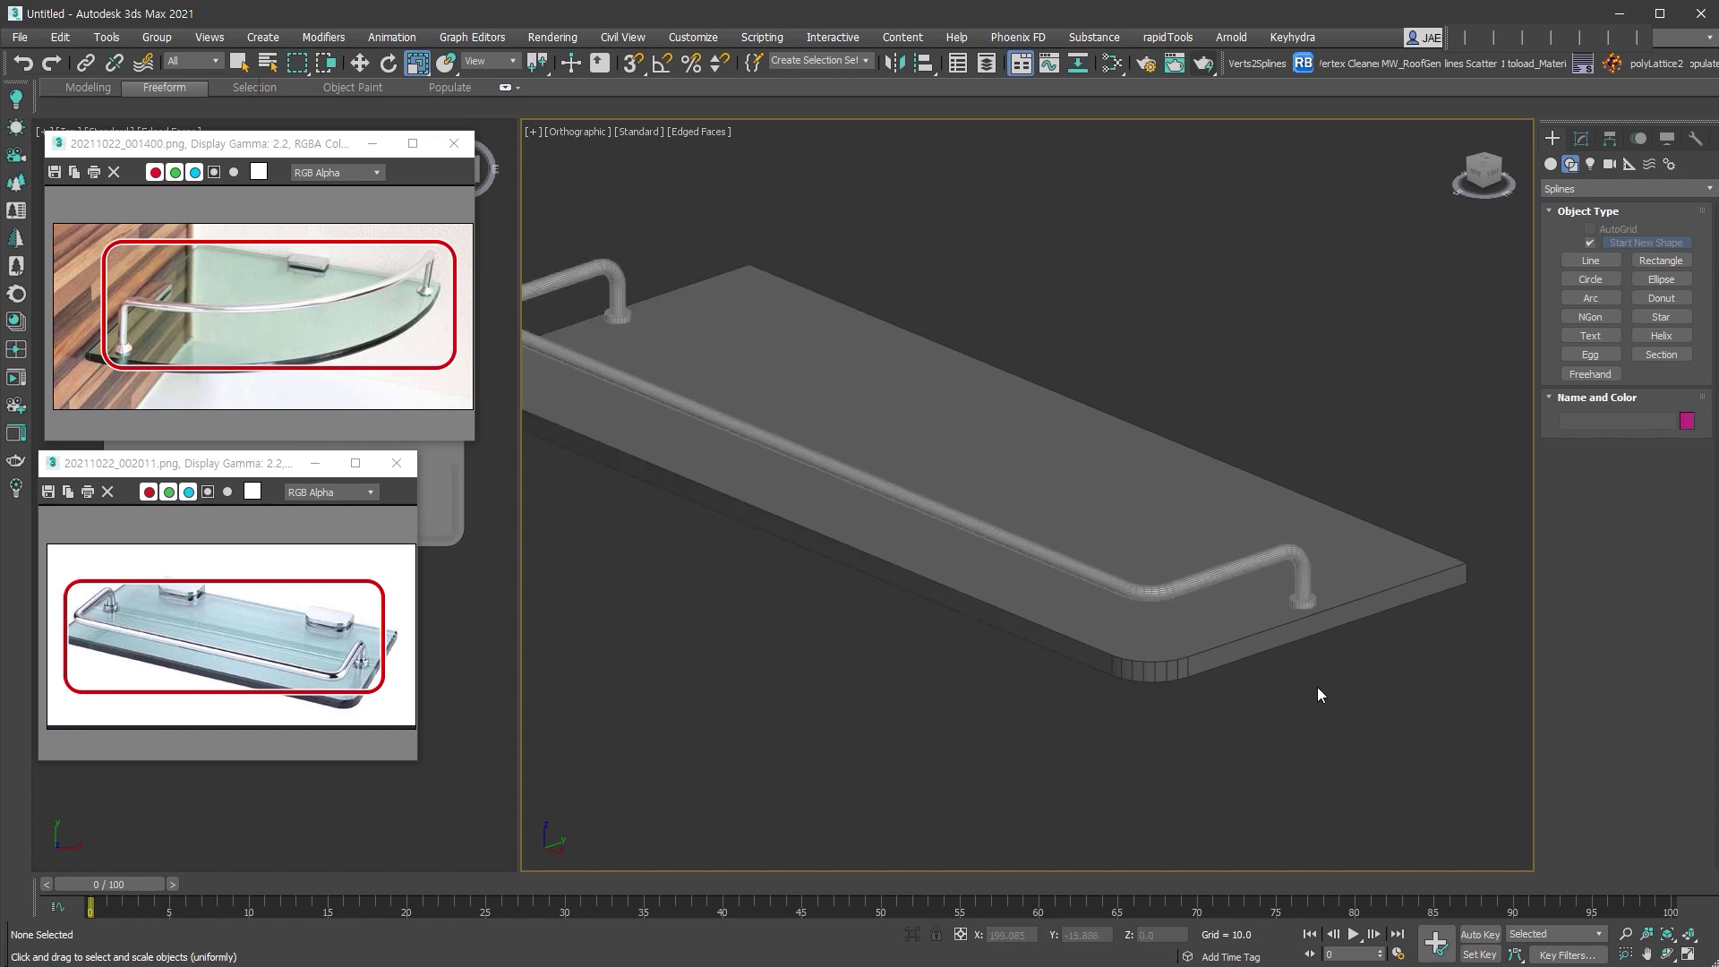
{"action": "middle_click_drag", "start_coordinate": [1318, 688], "coordinate": [1405, 709]}
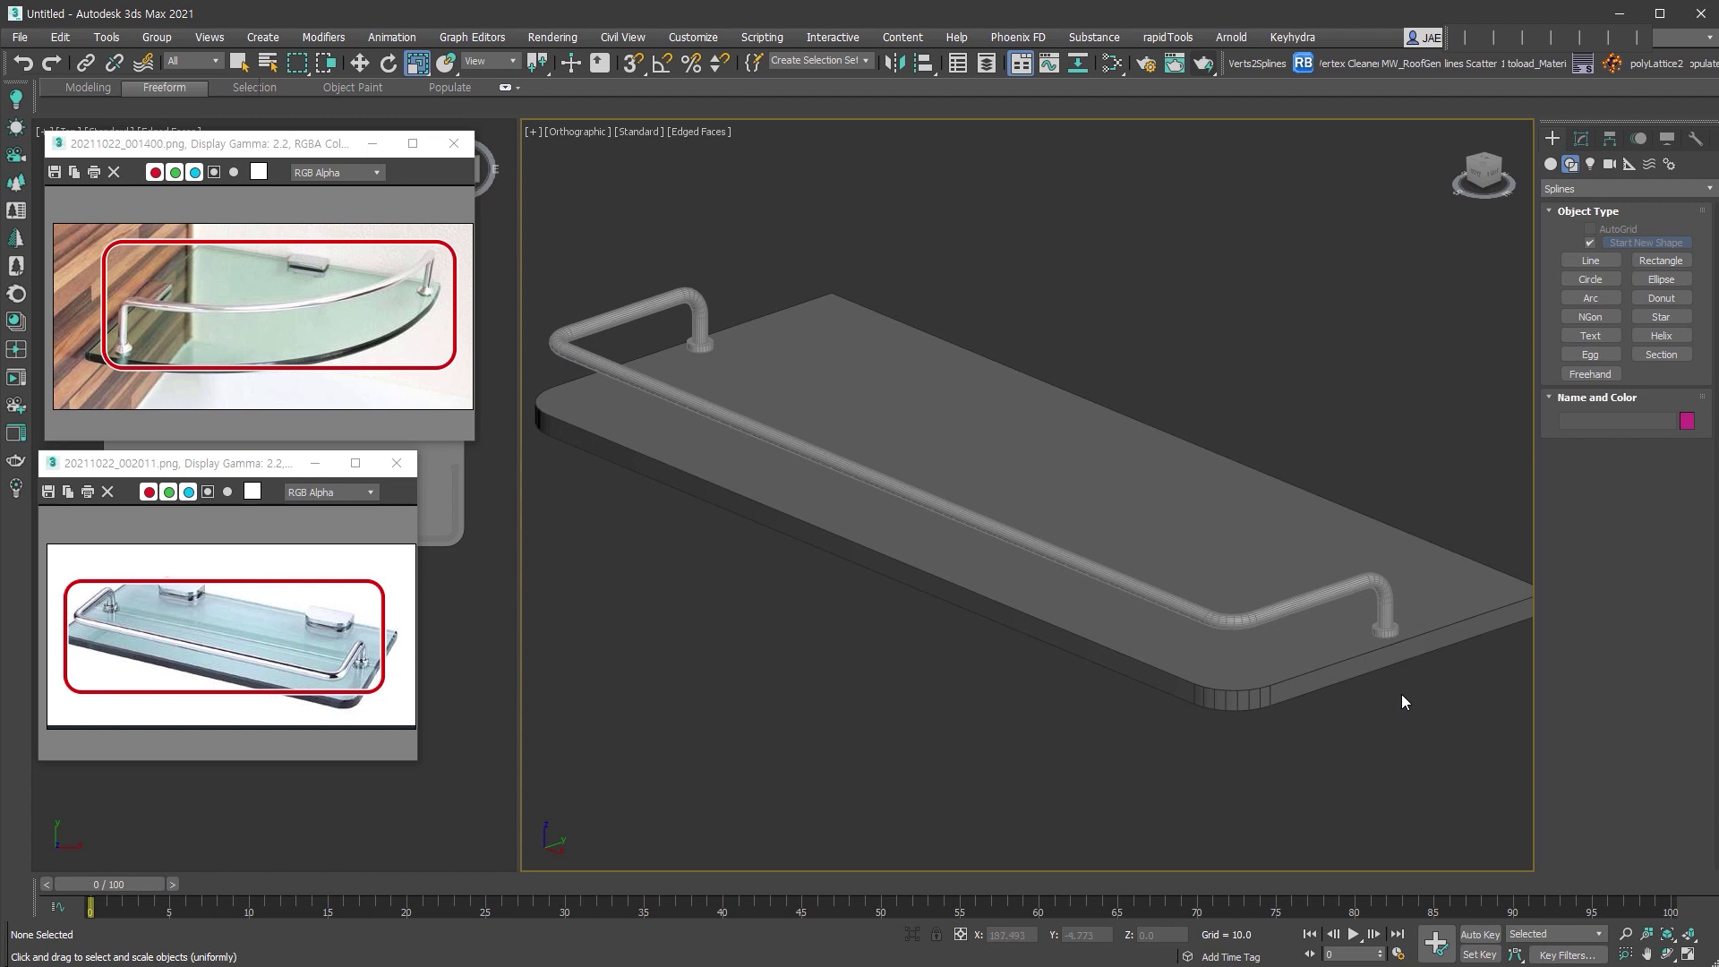